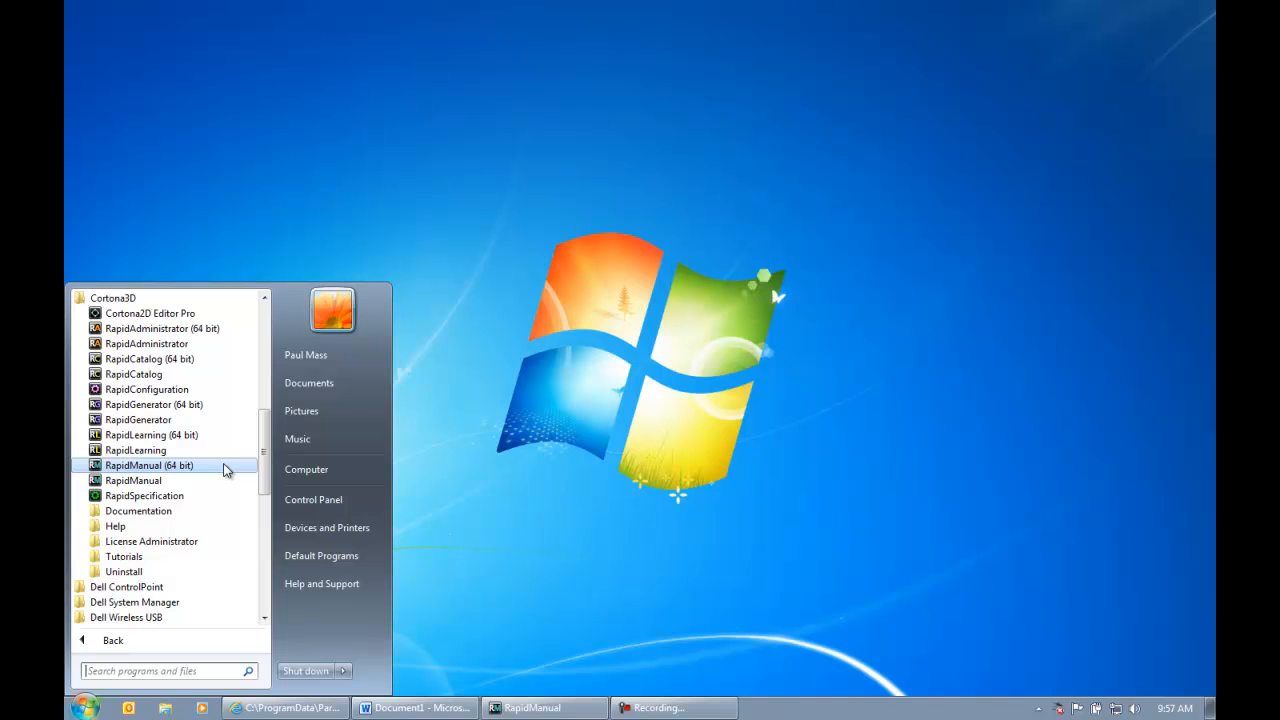
Switch to the browser with the Caliper Assembly Re-Build job and examine the 3D caliper and the Bleeder Screw in the bill of materials.
left_click(489, 540)
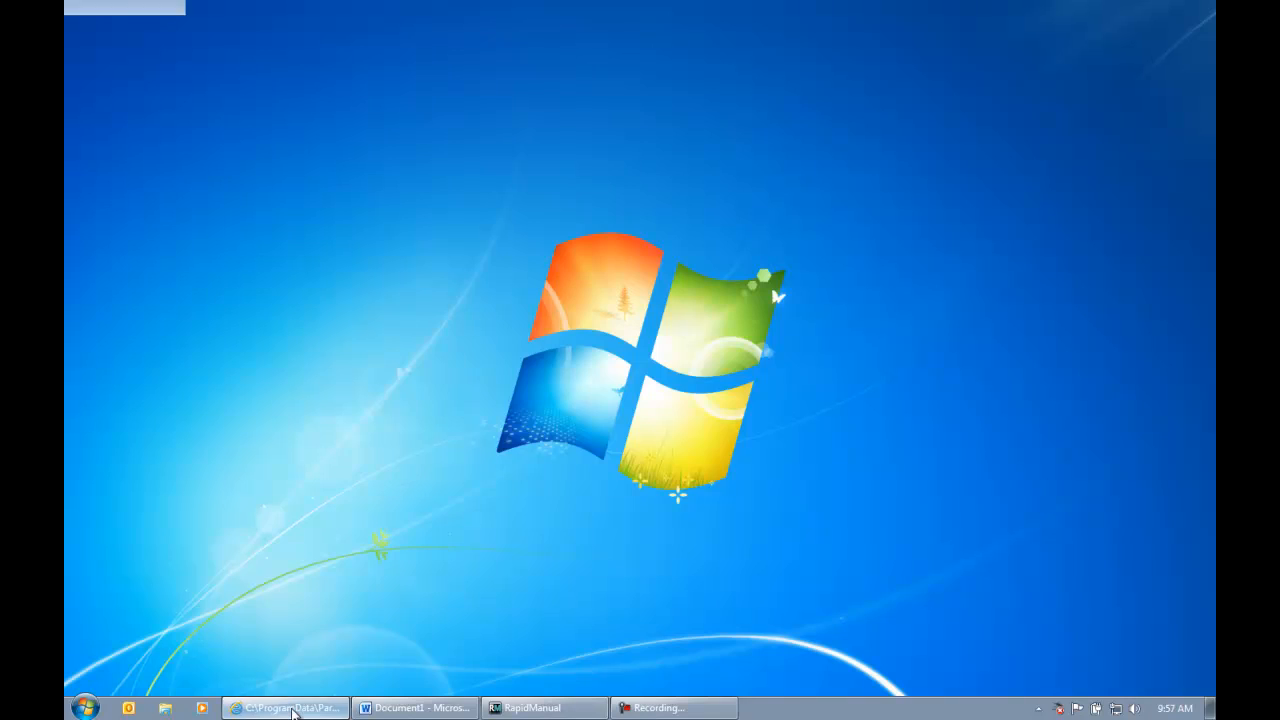
left_click(285, 707)
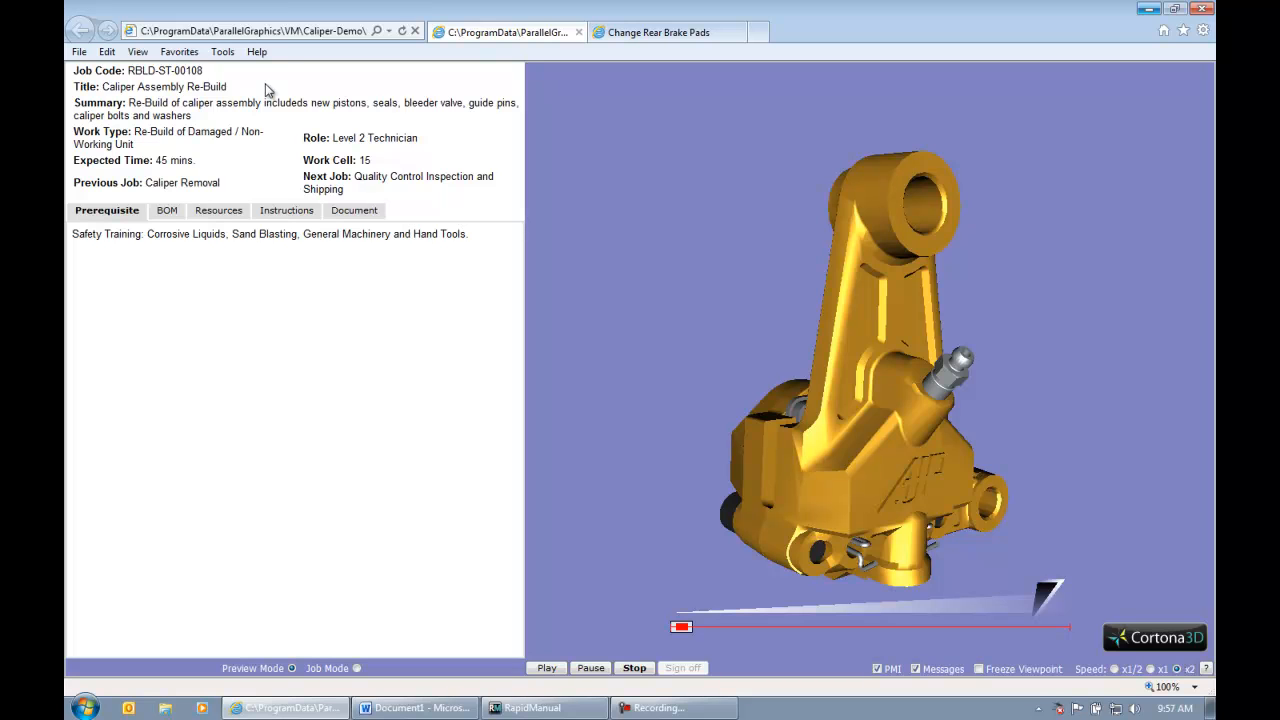
left_click_drag(734, 313, 777, 303)
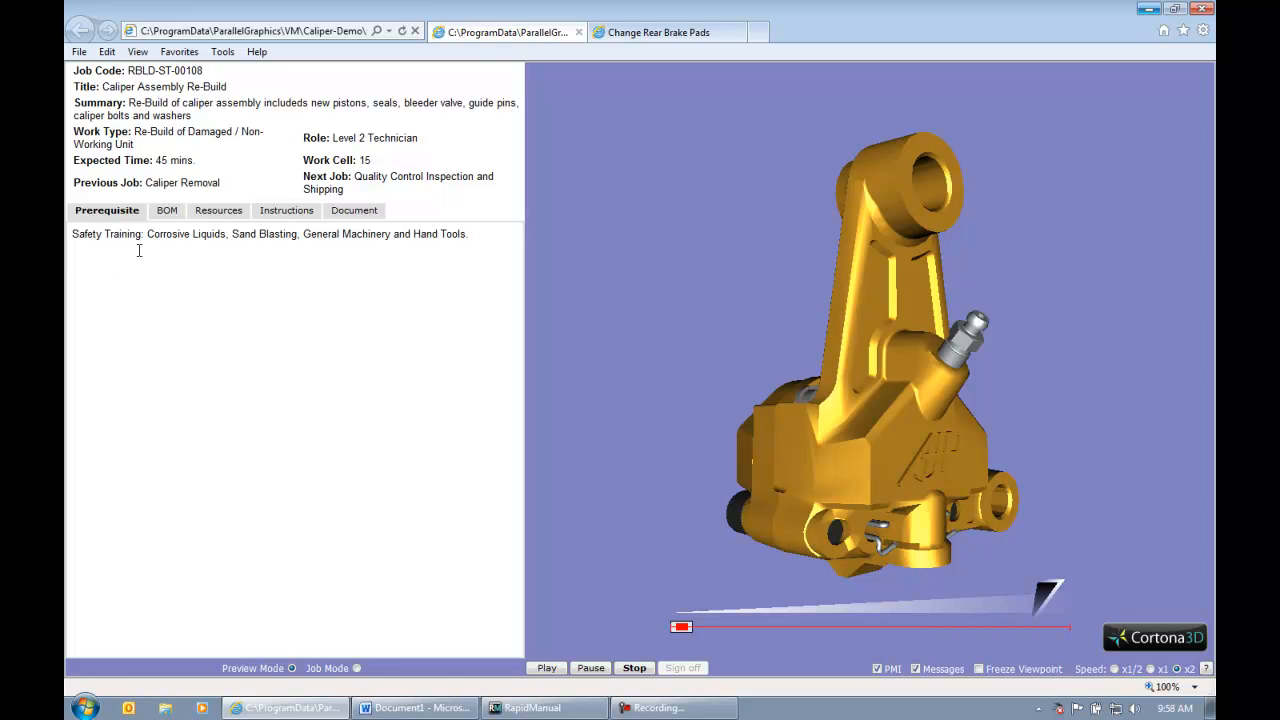
left_click(167, 212)
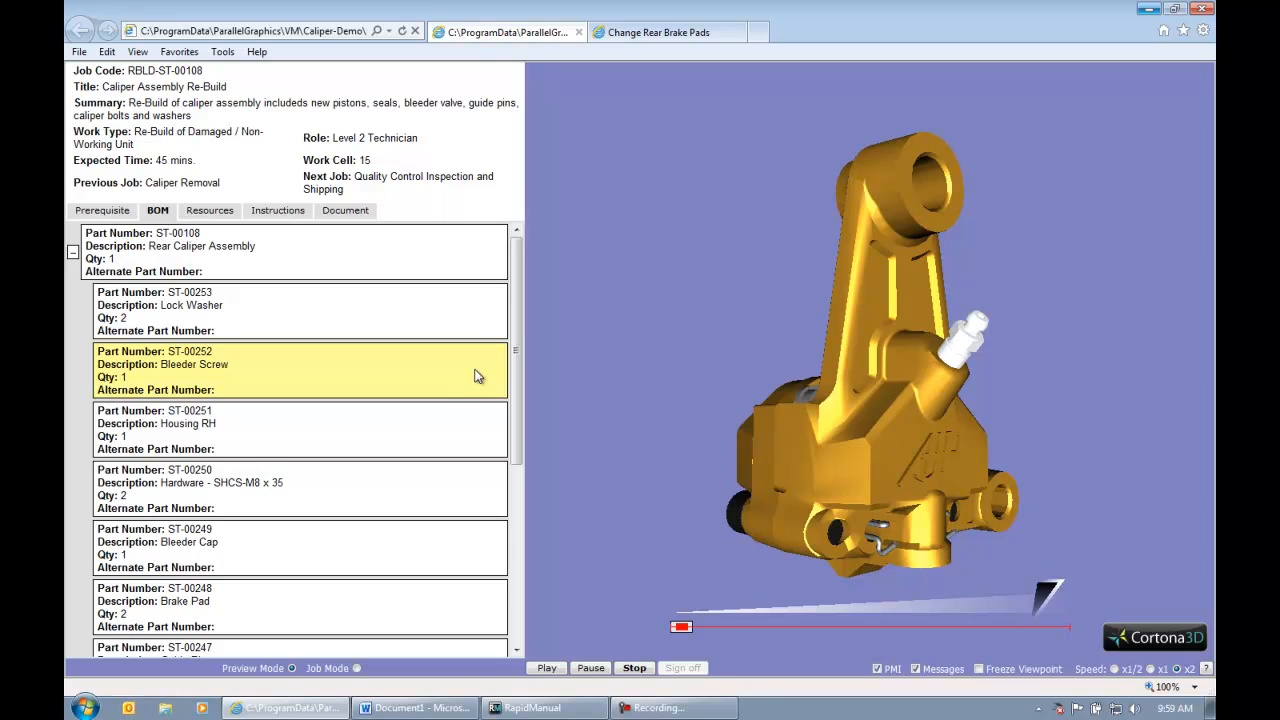
double_click(337, 378)
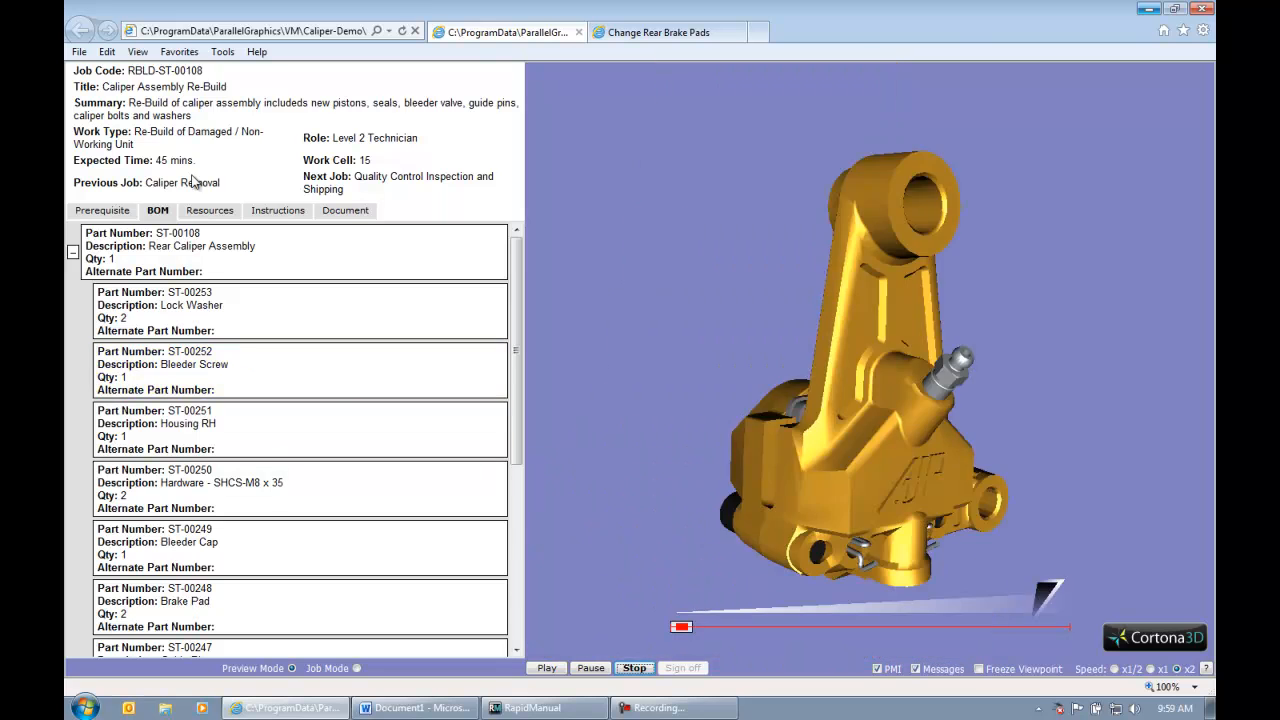
Review the caliper job's required resources, its current task instructions and the complete procedure document.
left_click(211, 211)
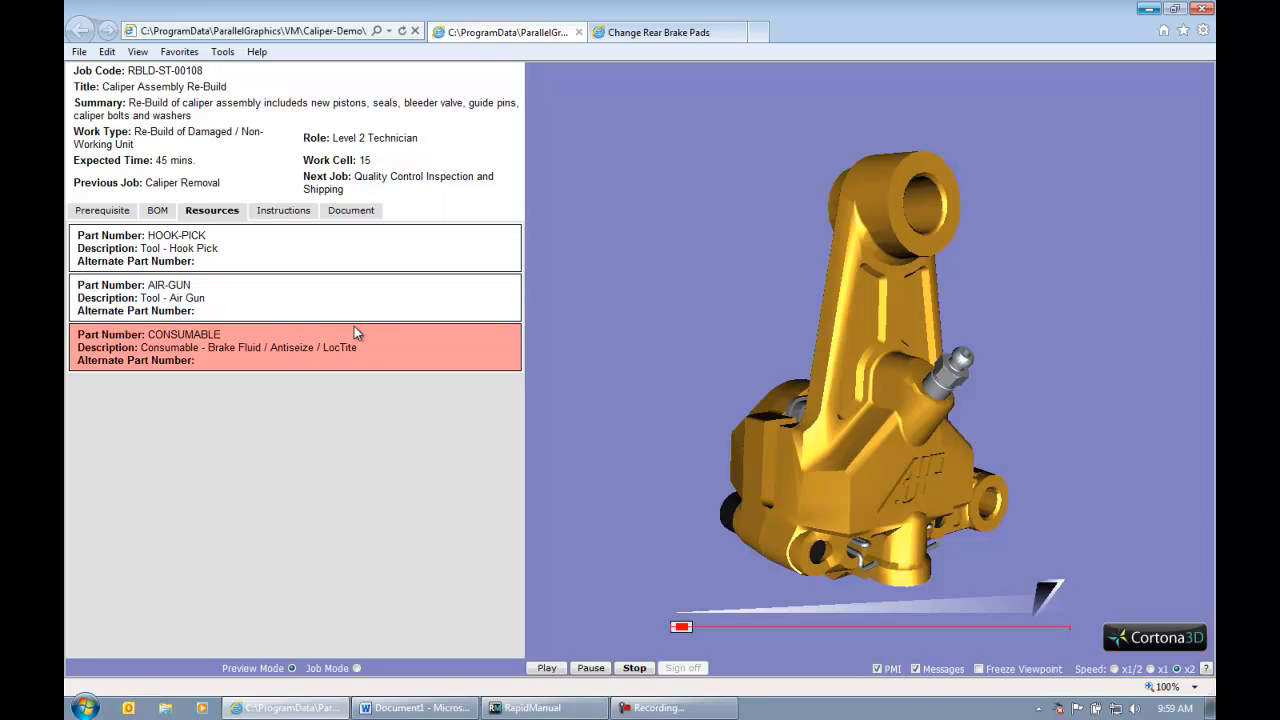
left_click(283, 210)
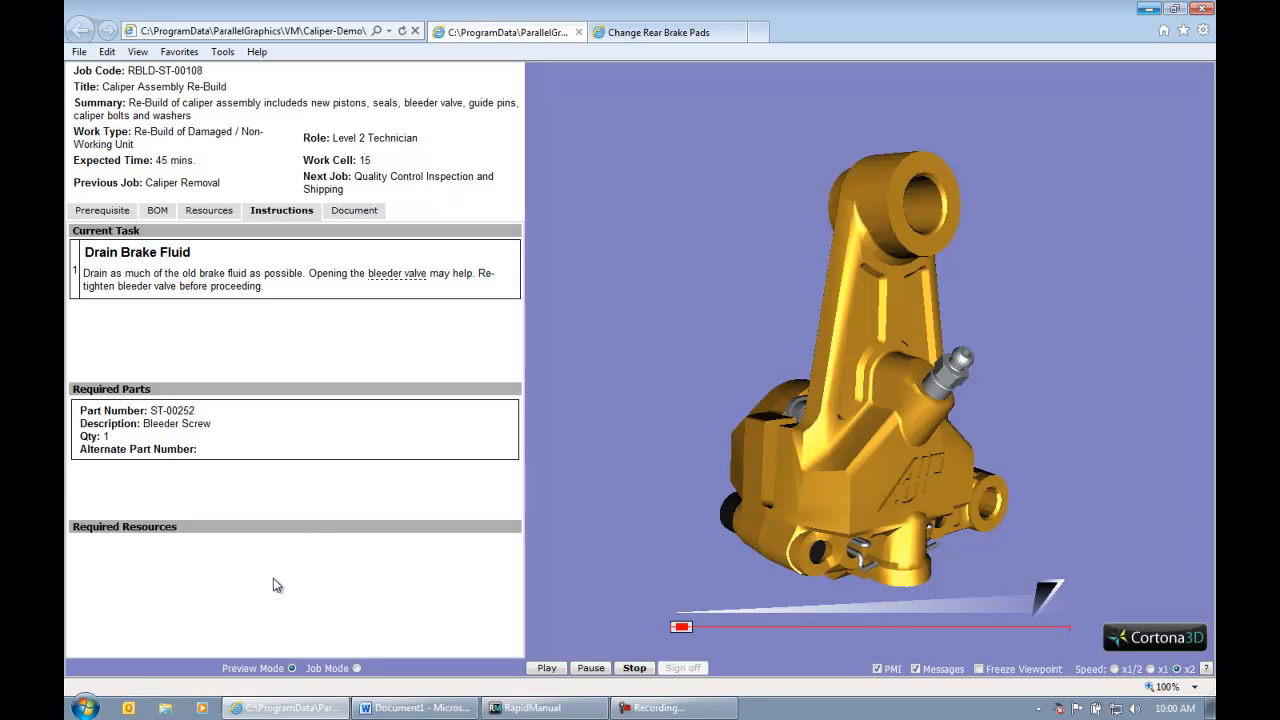
left_click(354, 211)
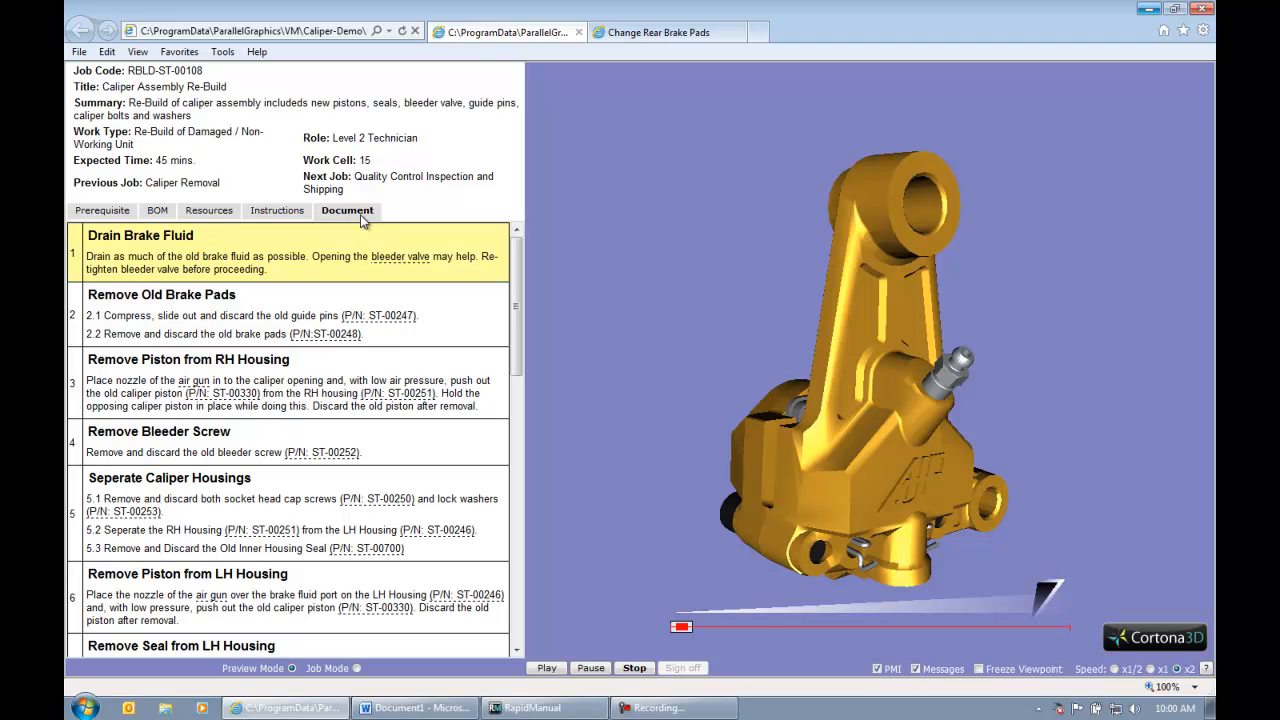
mouse_move(517, 283)
left_mouse_down()
mouse_move(511, 441)
mouse_move(519, 267)
left_mouse_up()
Play the caliper re-build simulation, orbit around the air gun during piston removal, and pause at the sand blast and rinse task.
left_click(550, 669)
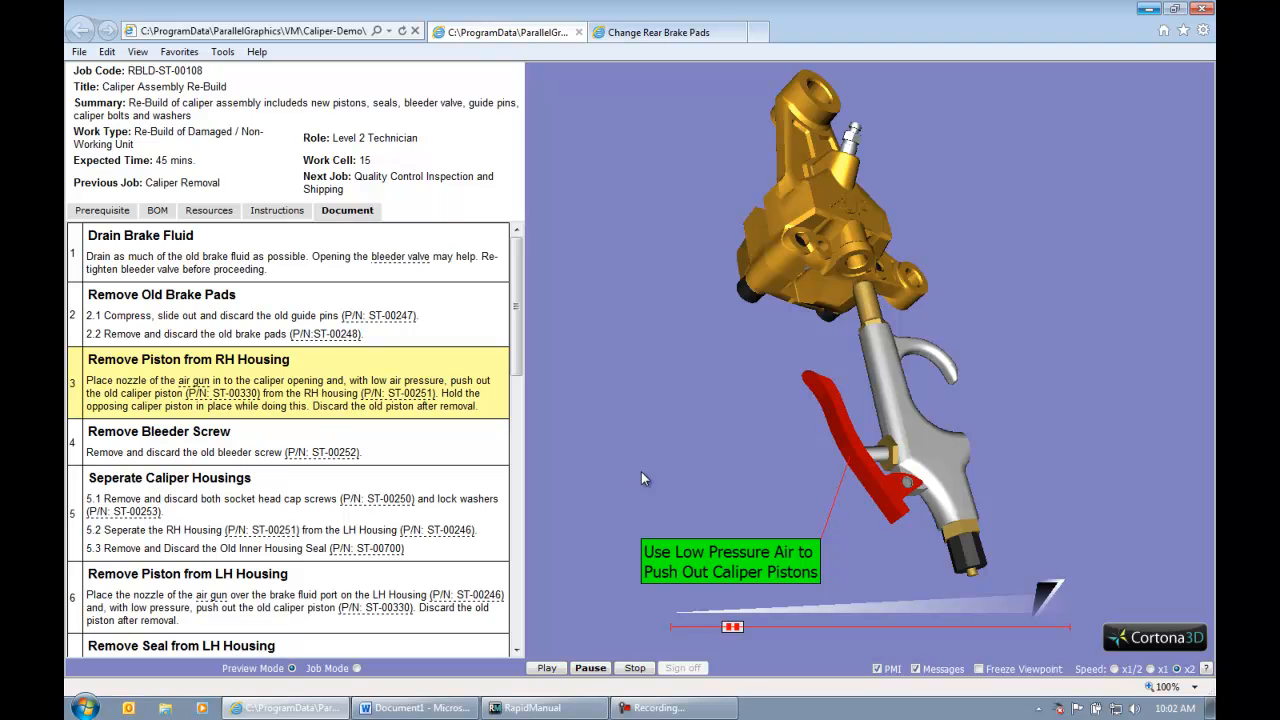
left_click_drag(650, 343, 667, 406)
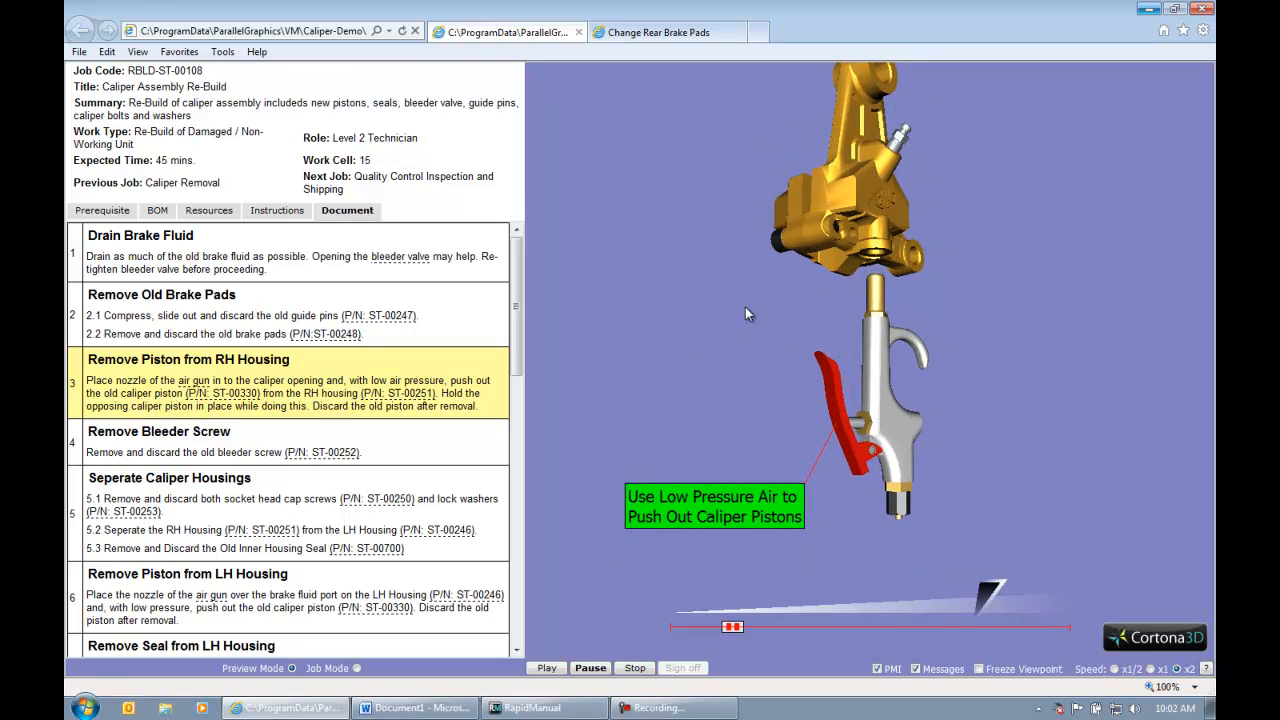
left_click(547, 668)
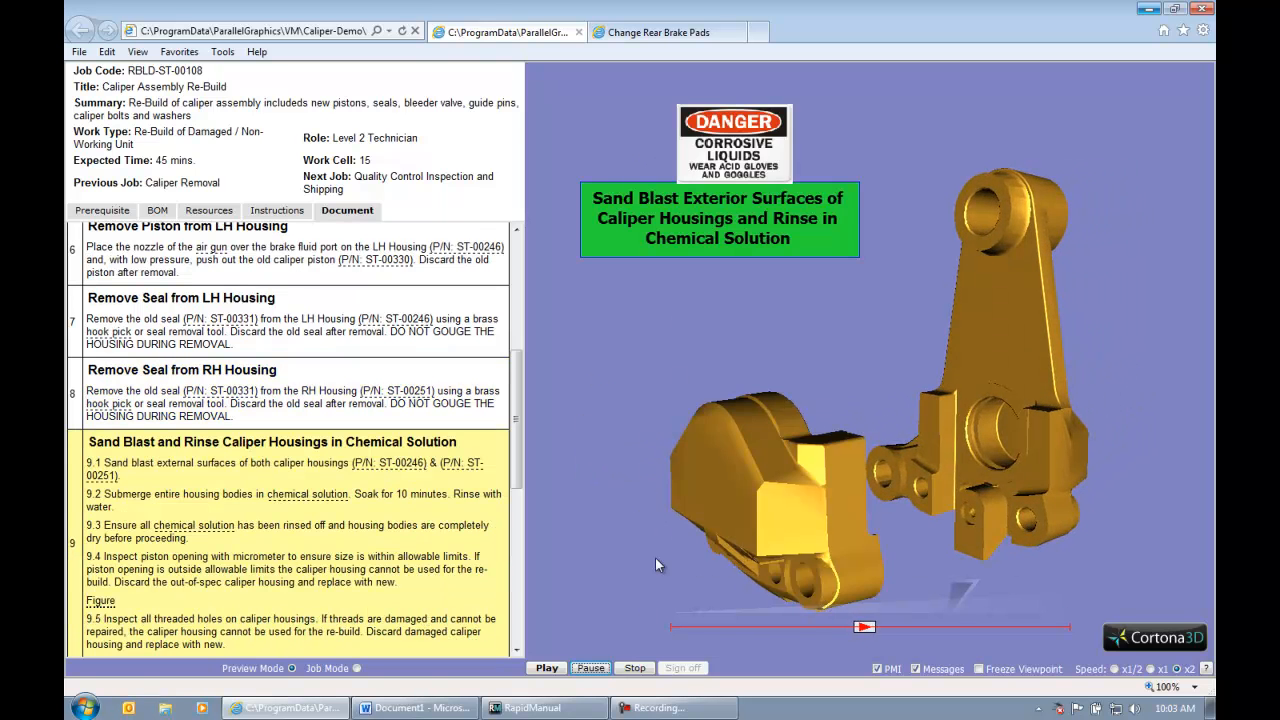
left_click(591, 668)
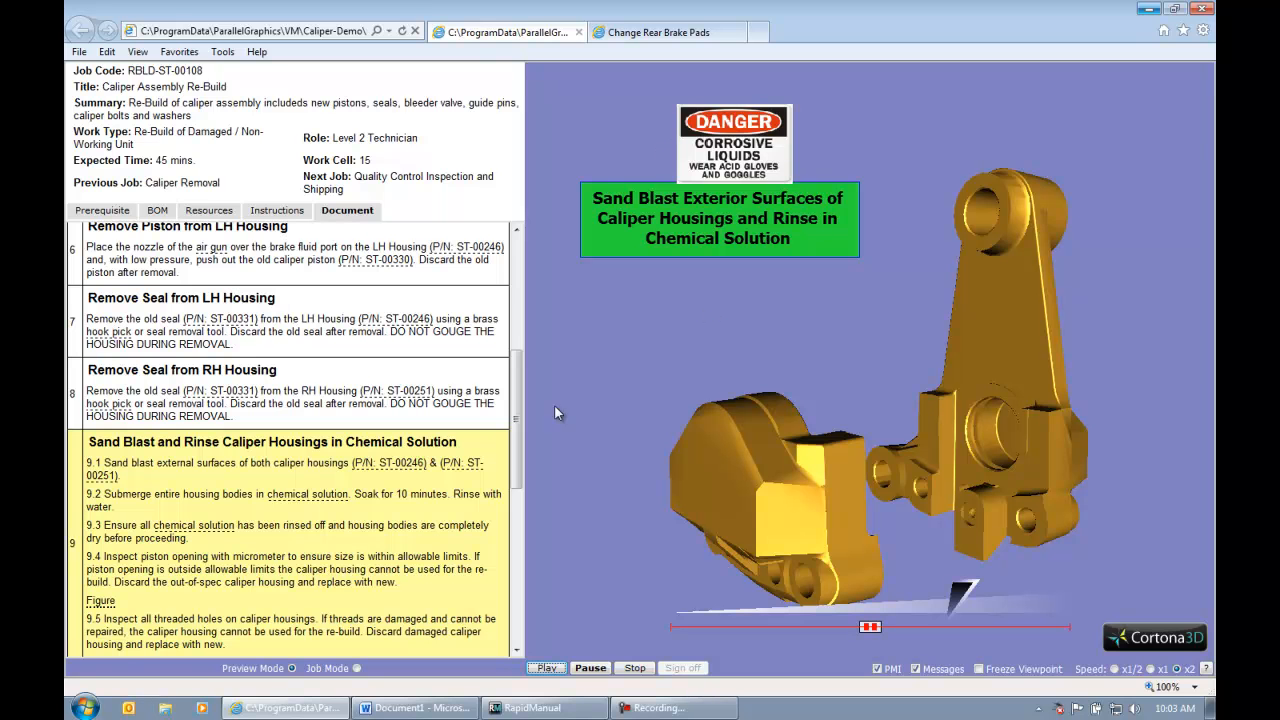
View the piston opening figure in the sand blast task, return to the 3D view and play the rest of the re-build.
scroll(516, 398, "down", 1)
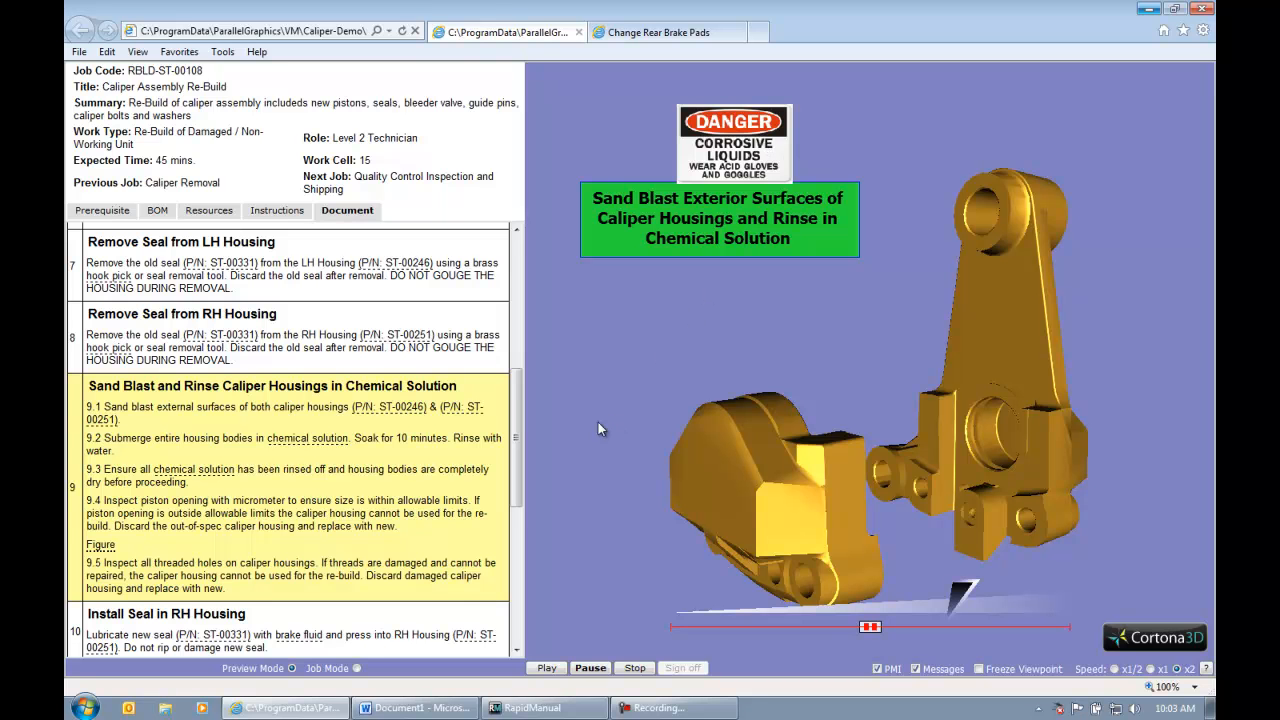
left_click_drag(520, 396, 526, 438)
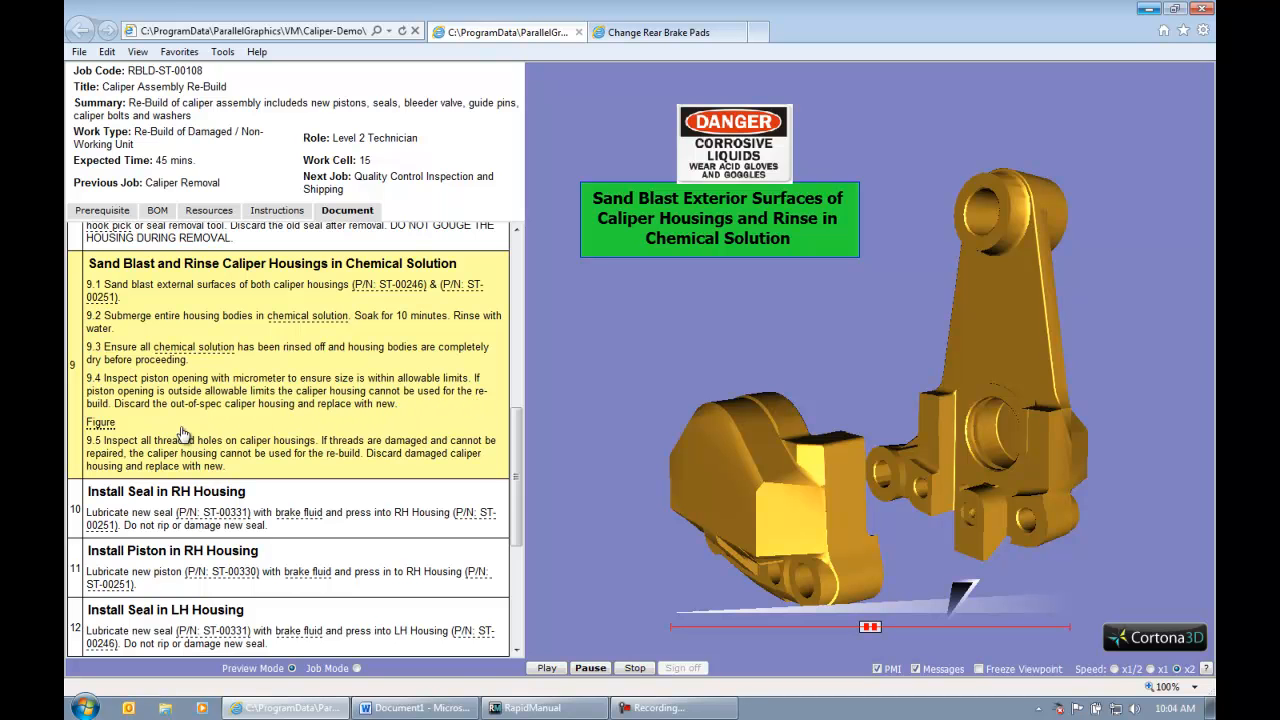
left_click(101, 423)
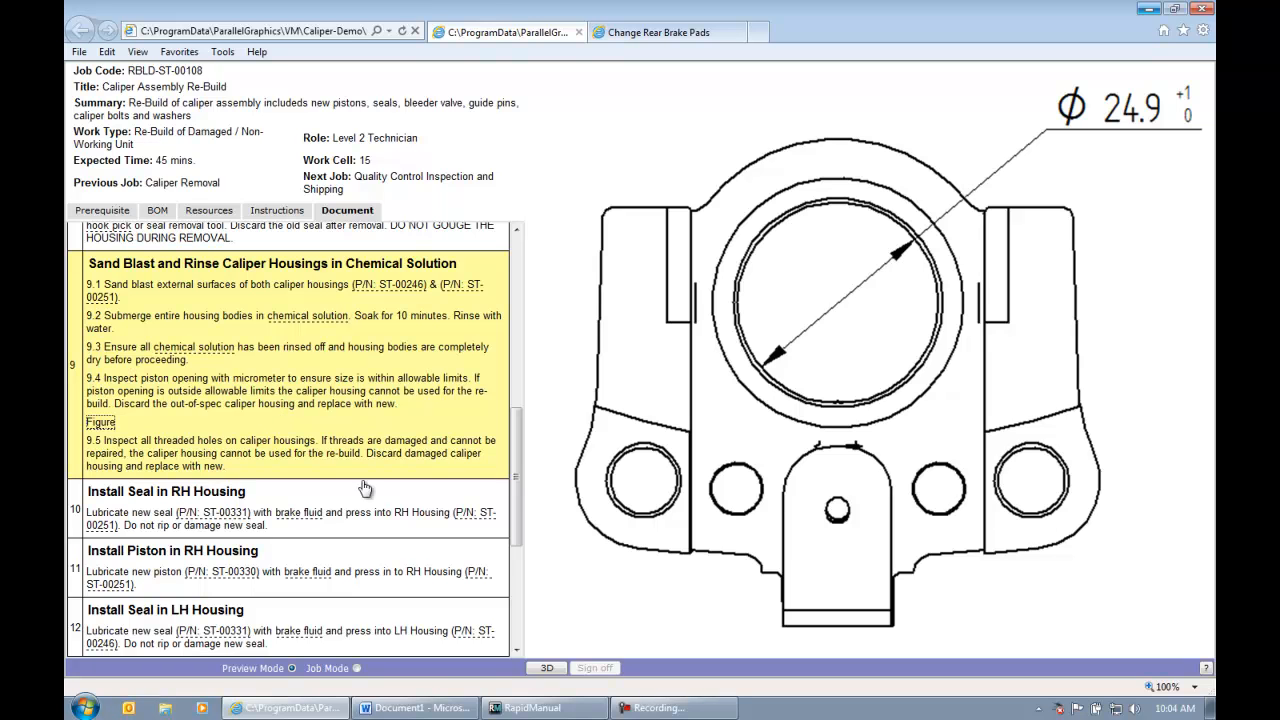
left_click(547, 668)
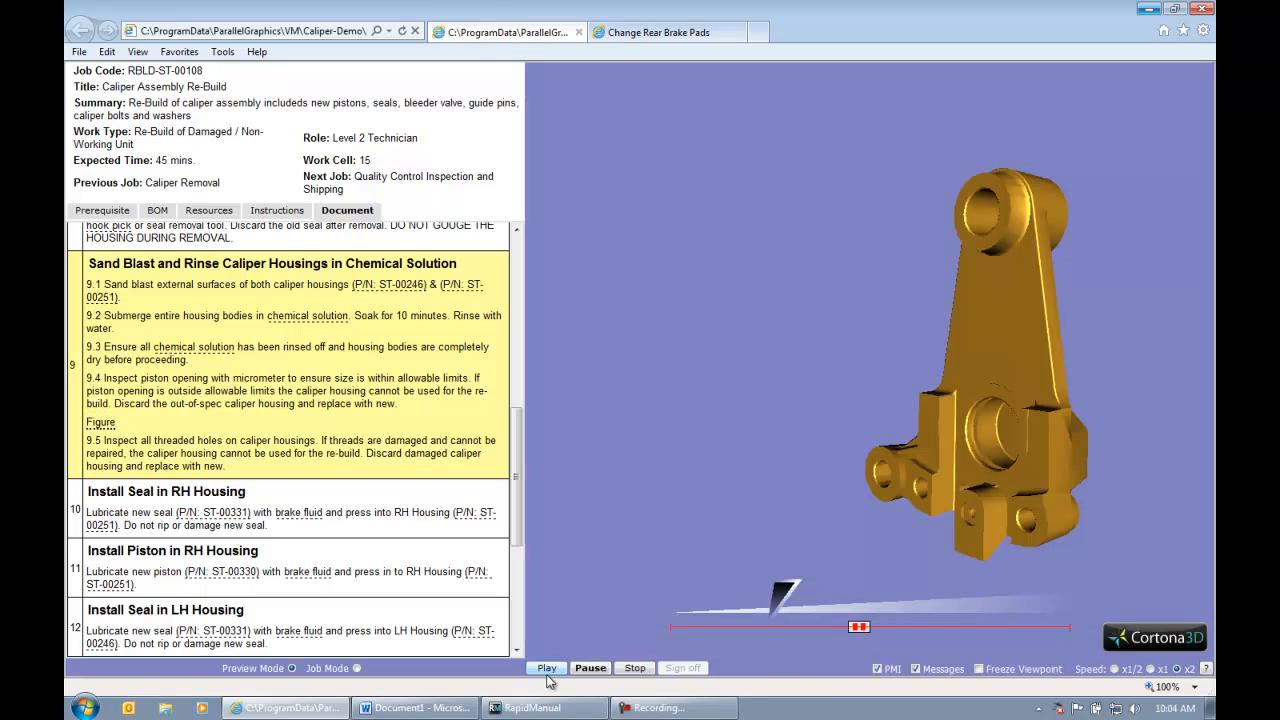
left_click(550, 667)
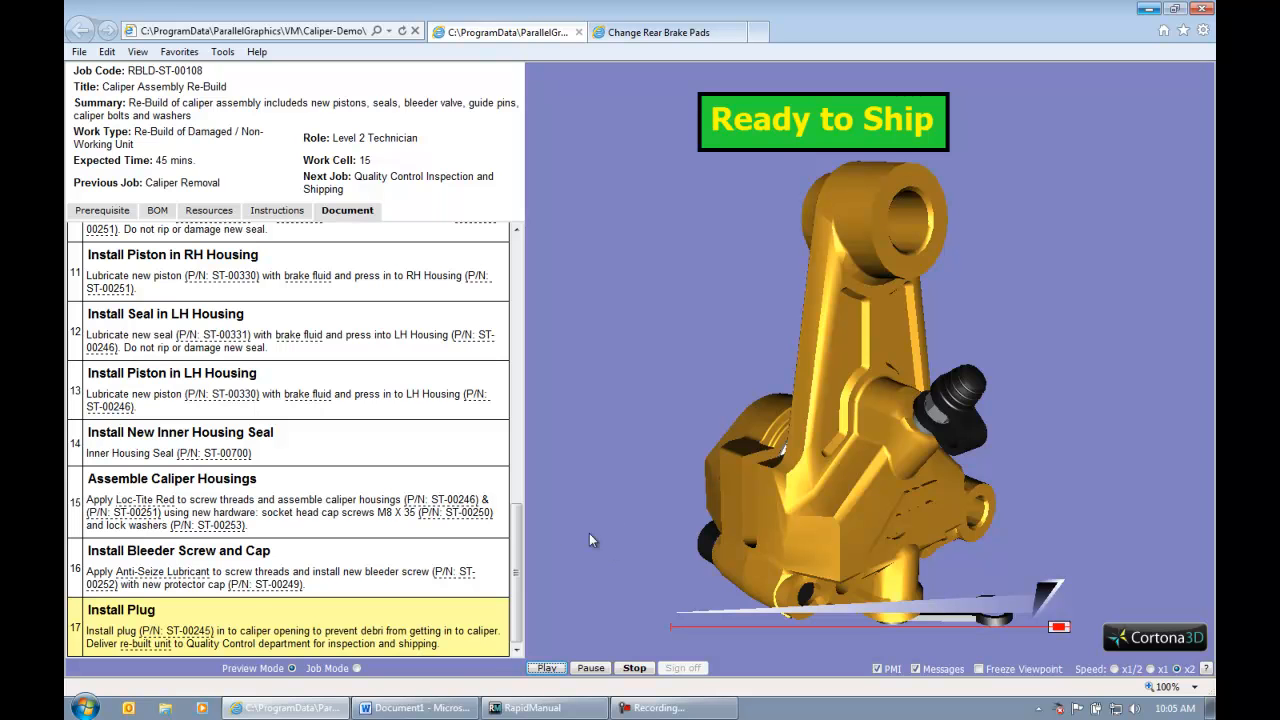
left_click(517, 550)
Play the Change Rear Brake Pads procedure and pause it while the axle slides out to release the caliper.
left_click(678, 38)
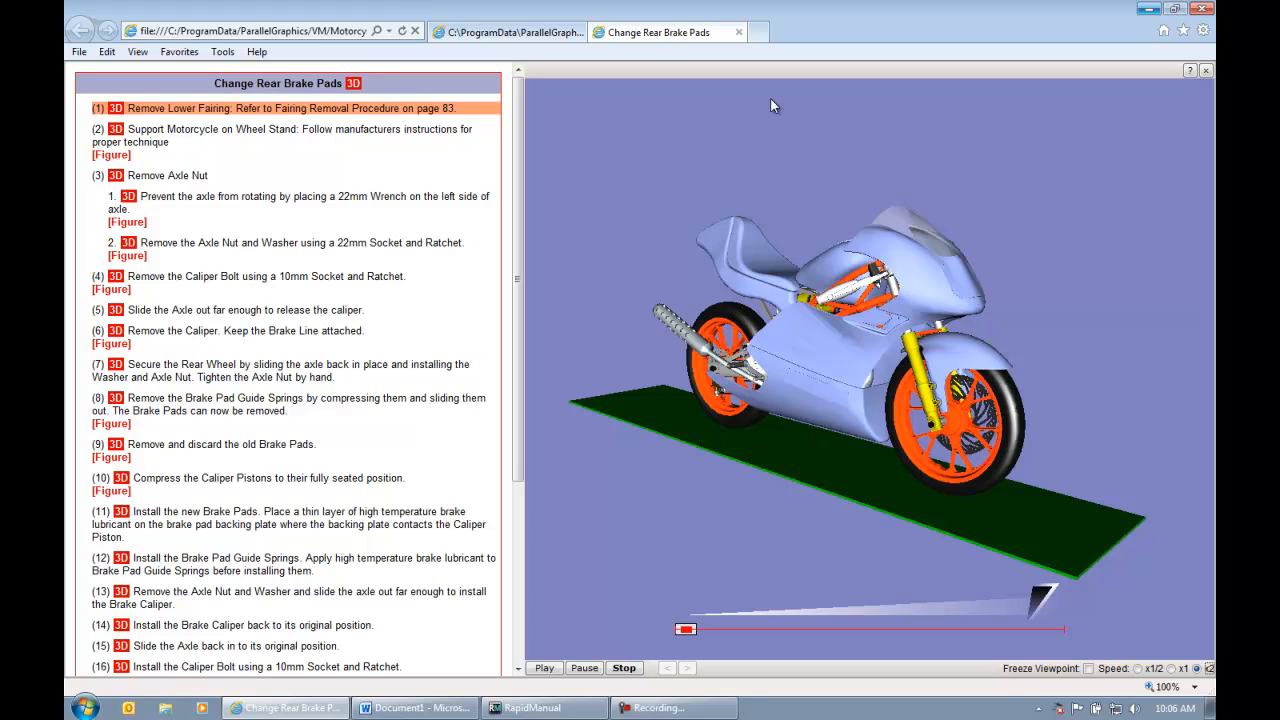
left_click(544, 669)
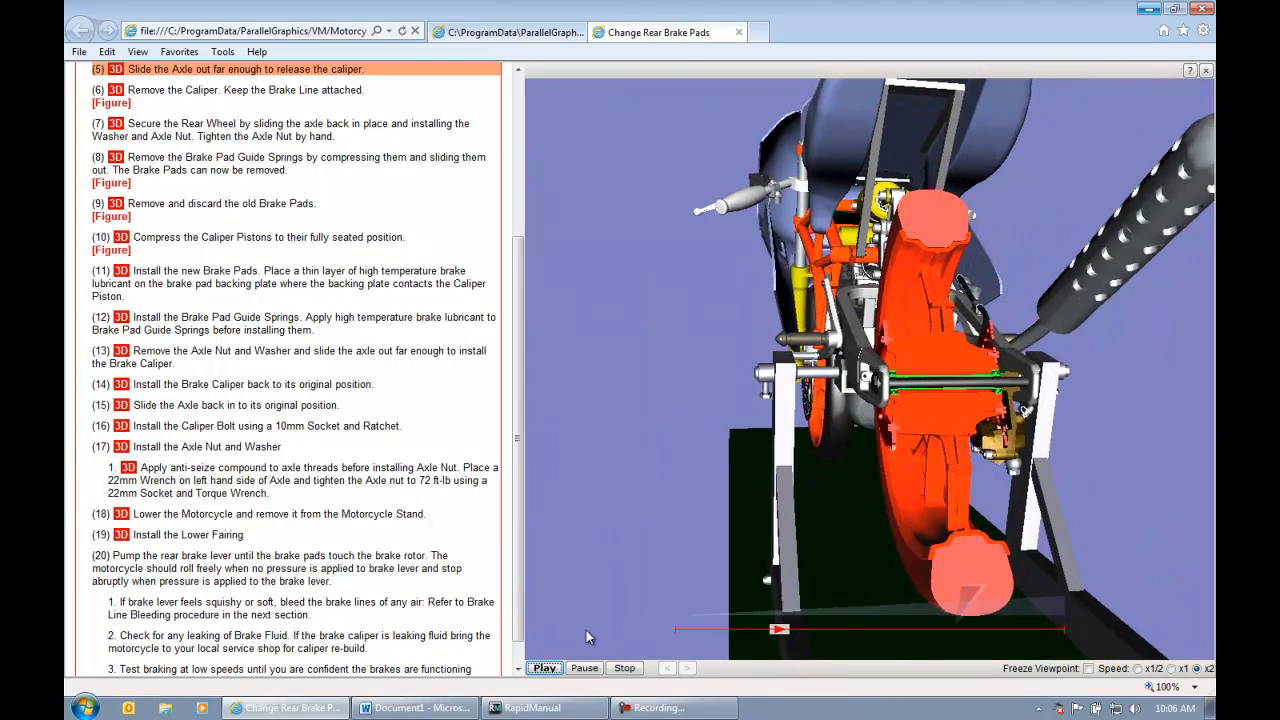
left_click(585, 668)
left_click_drag(781, 633, 790, 637)
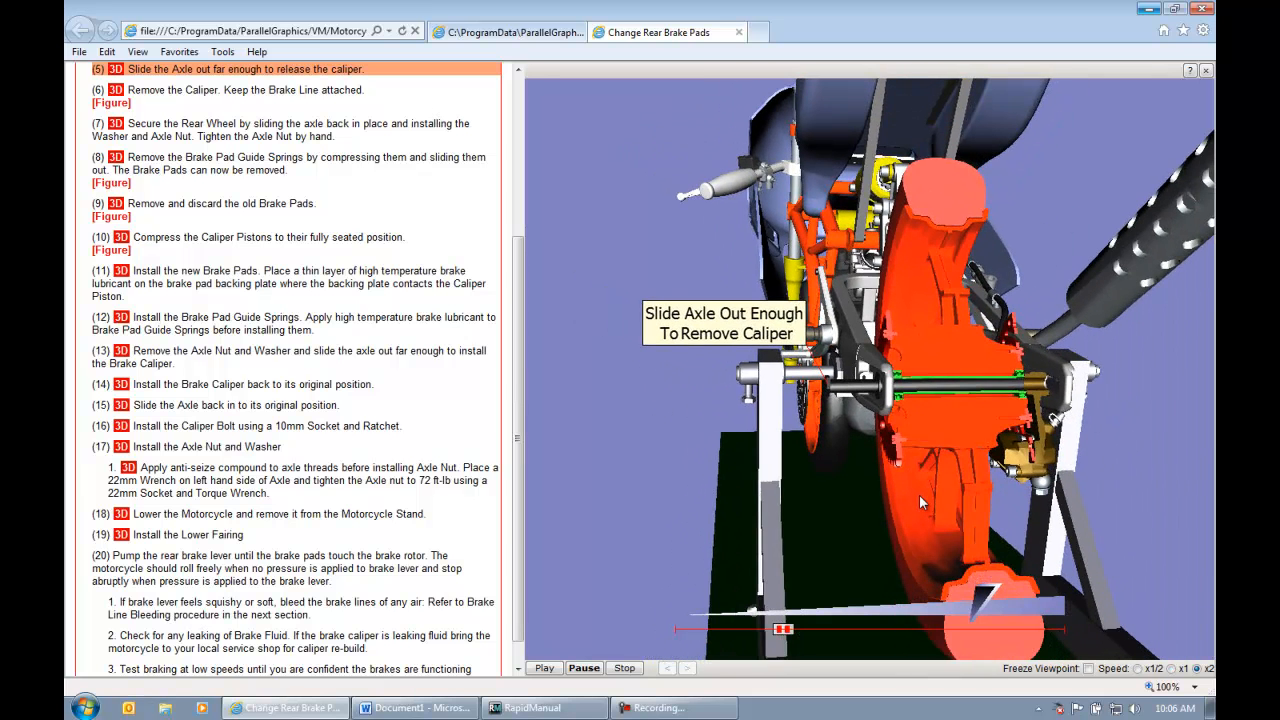
Inspect the sectioned rear wheel and axle up close and from other angles, and resume the brake pad procedure.
right_click(855, 461)
left_click_drag(848, 464, 959, 421)
scroll(960, 421, "up", 5)
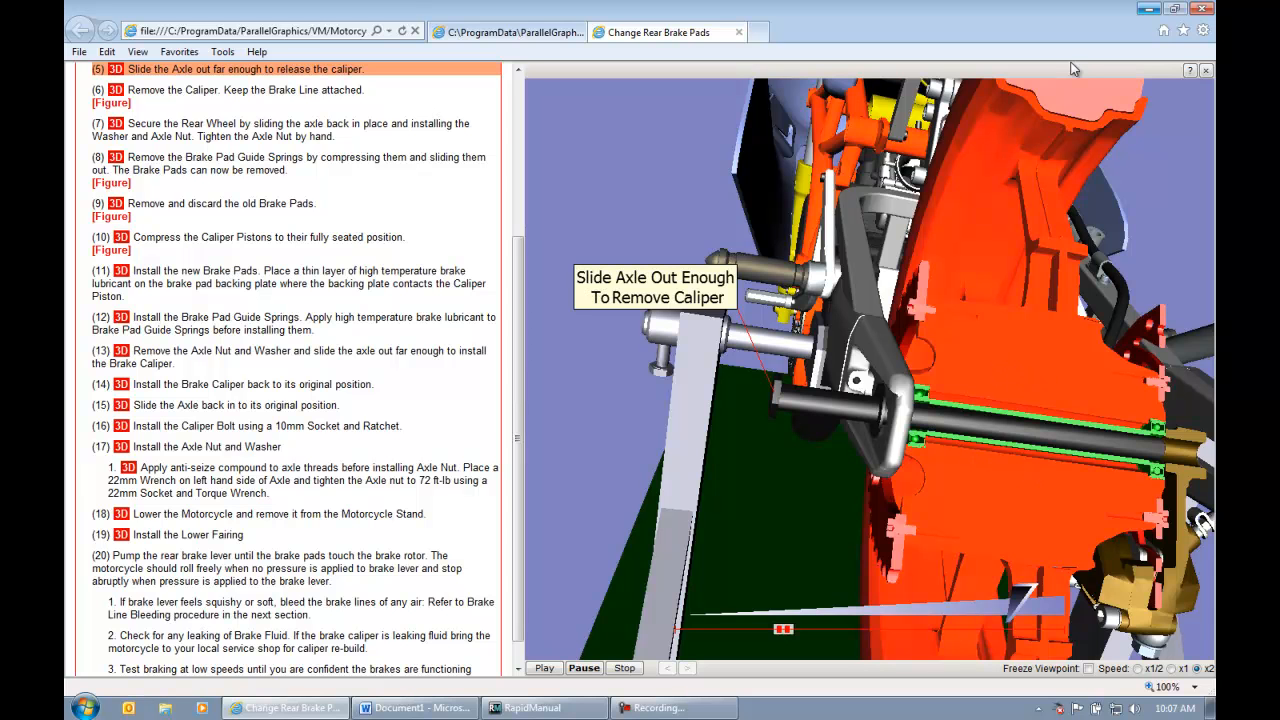
left_click_drag(1087, 404, 955, 392)
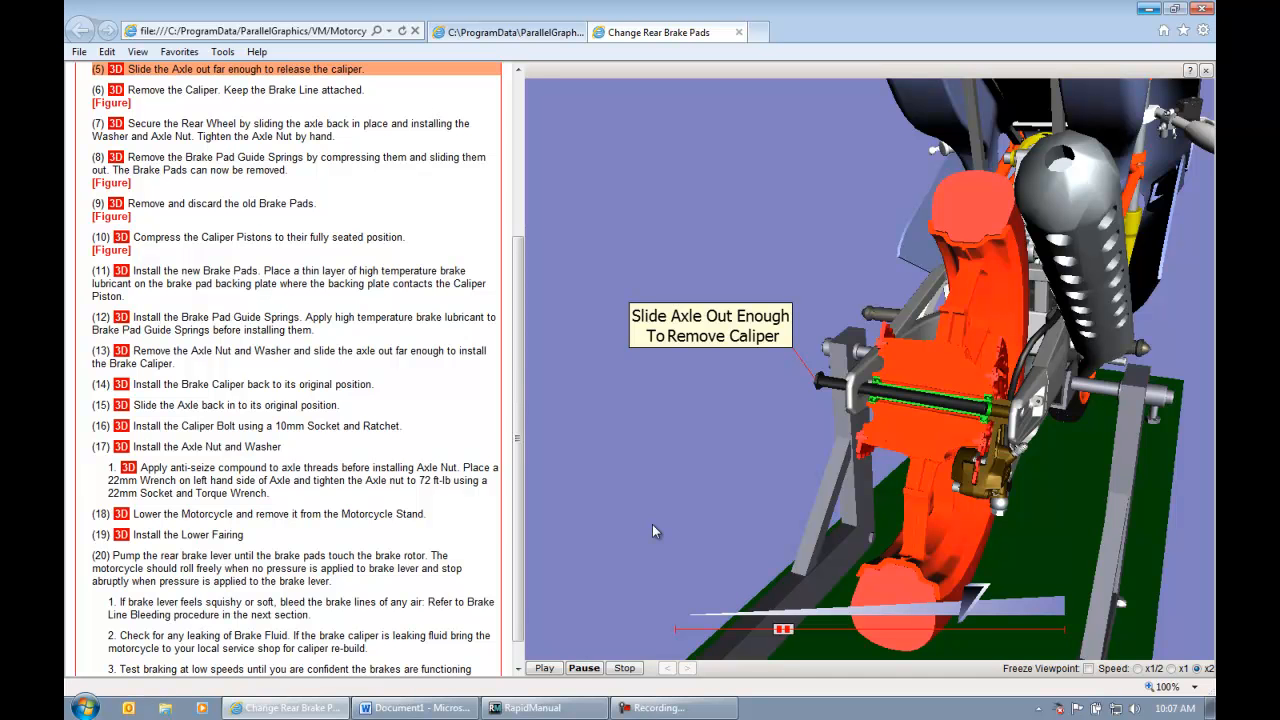
left_click(549, 671)
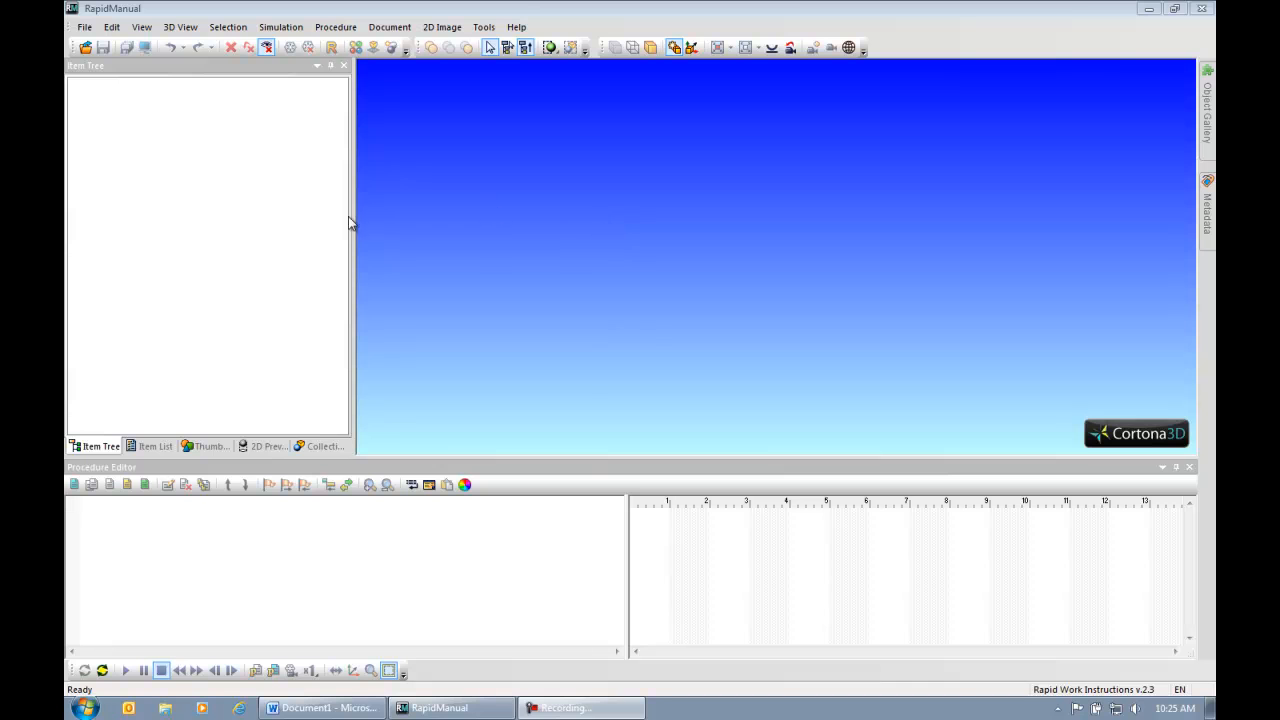
Create a RapidManual project named Replace Internal Seal in the Caliper-Demo working space, using the Rapid Work Instructions specification in English.
left_click(86, 28)
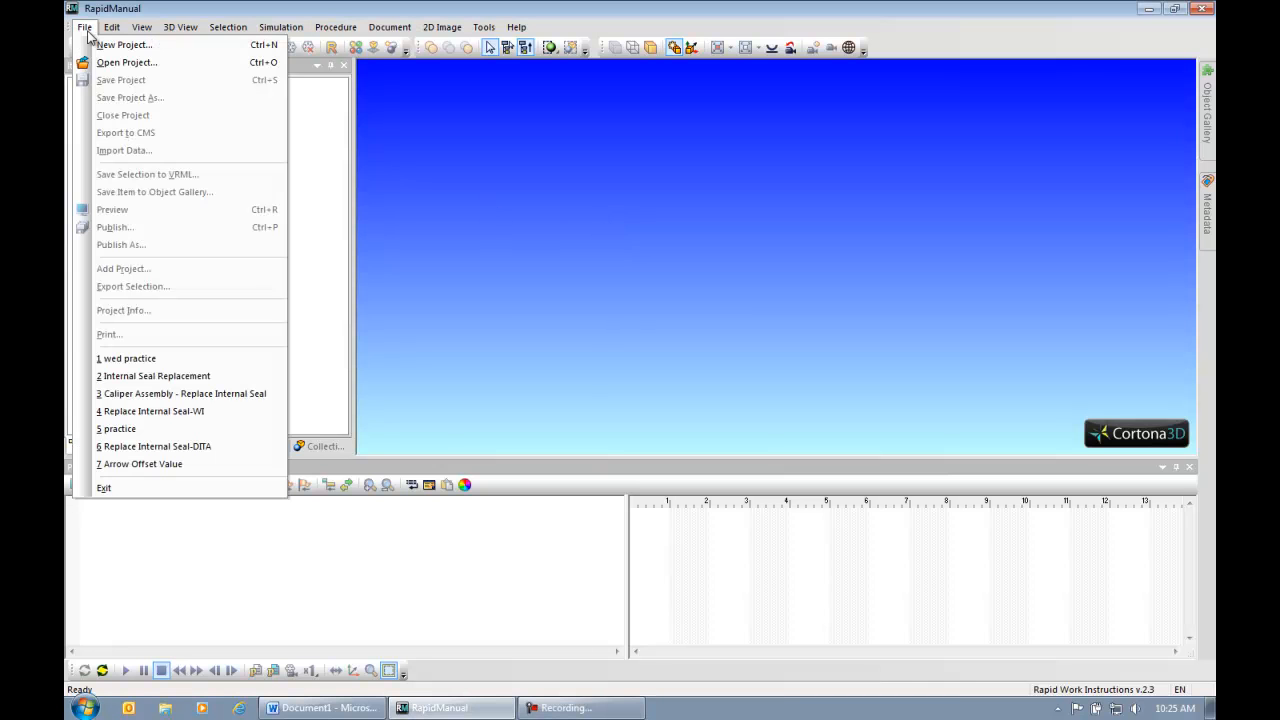
left_click(145, 49)
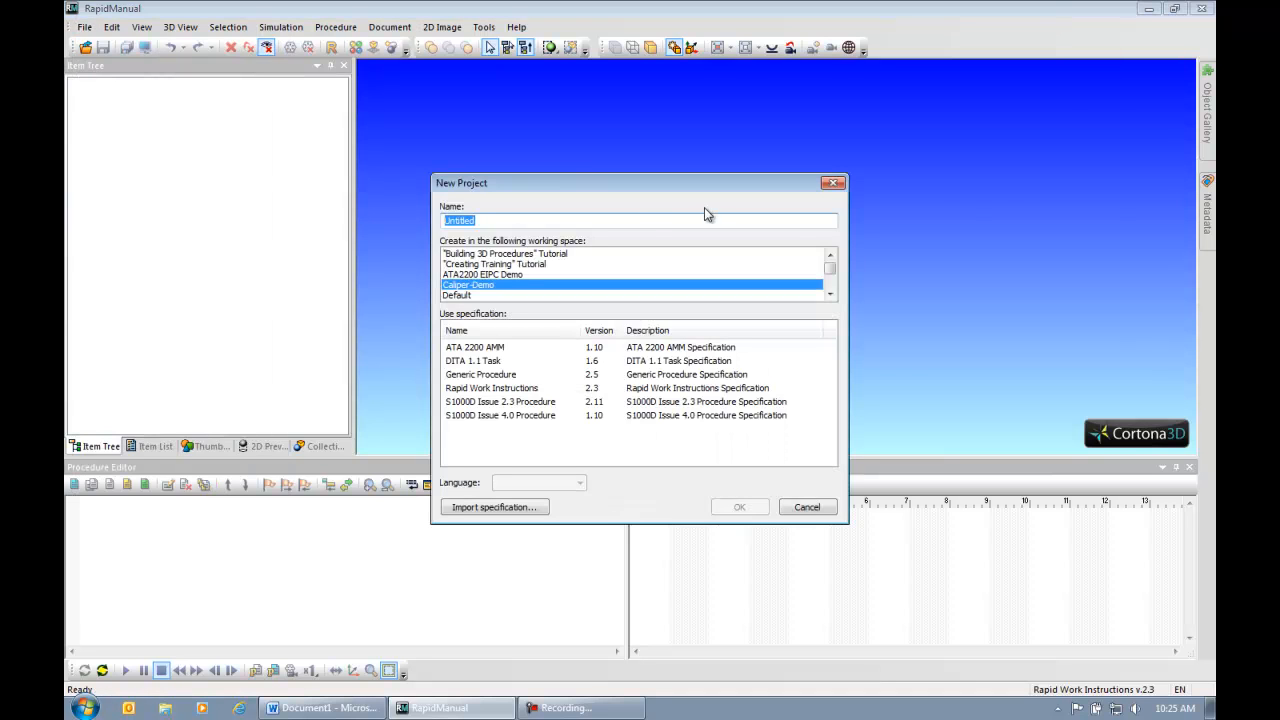
type("Replace Internal Seal")
left_click(594, 389)
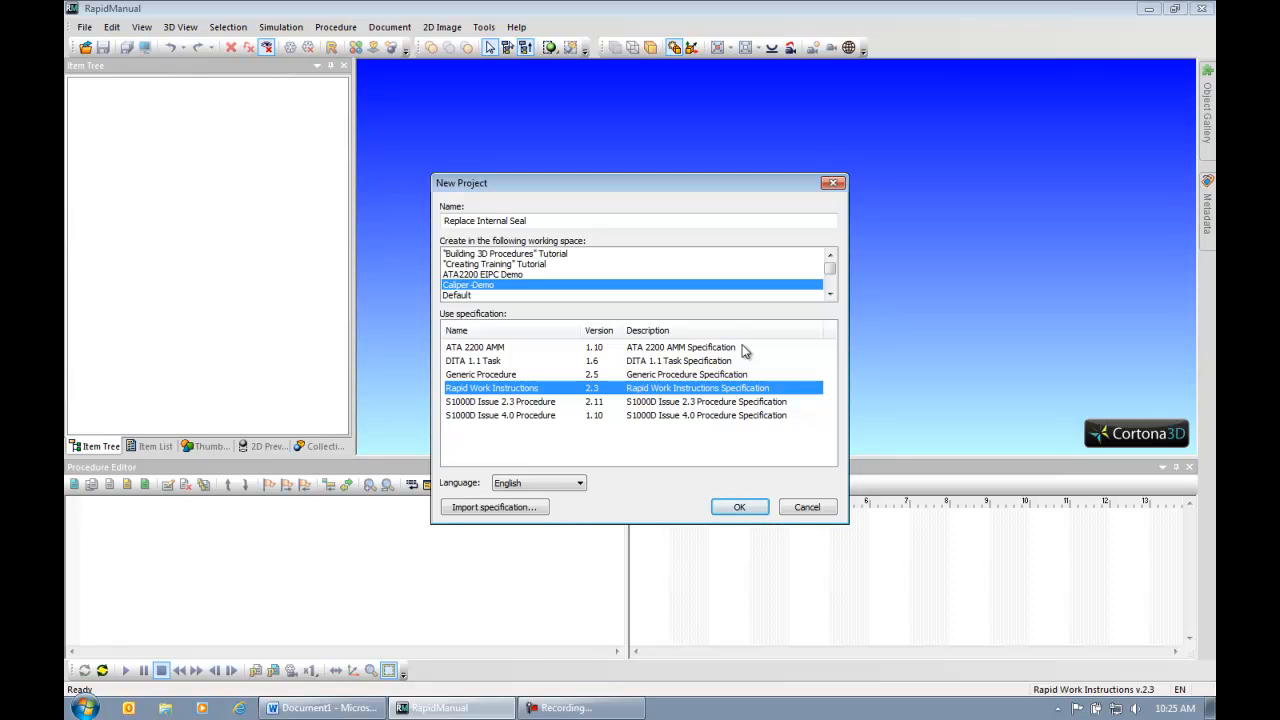
left_click(748, 507)
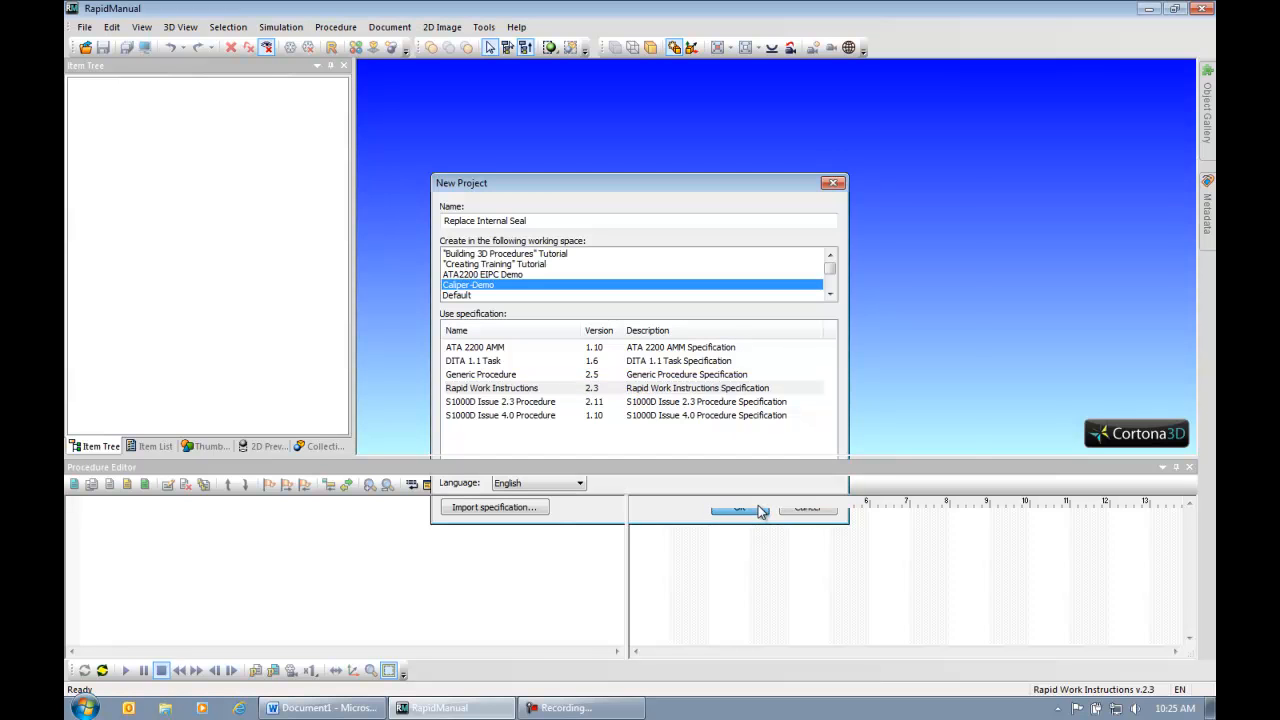
Import the rear brake caliper CAD assembly into the project with RapidDataImportTool and close RapidGenerator.
left_click(85, 27)
left_click(160, 152)
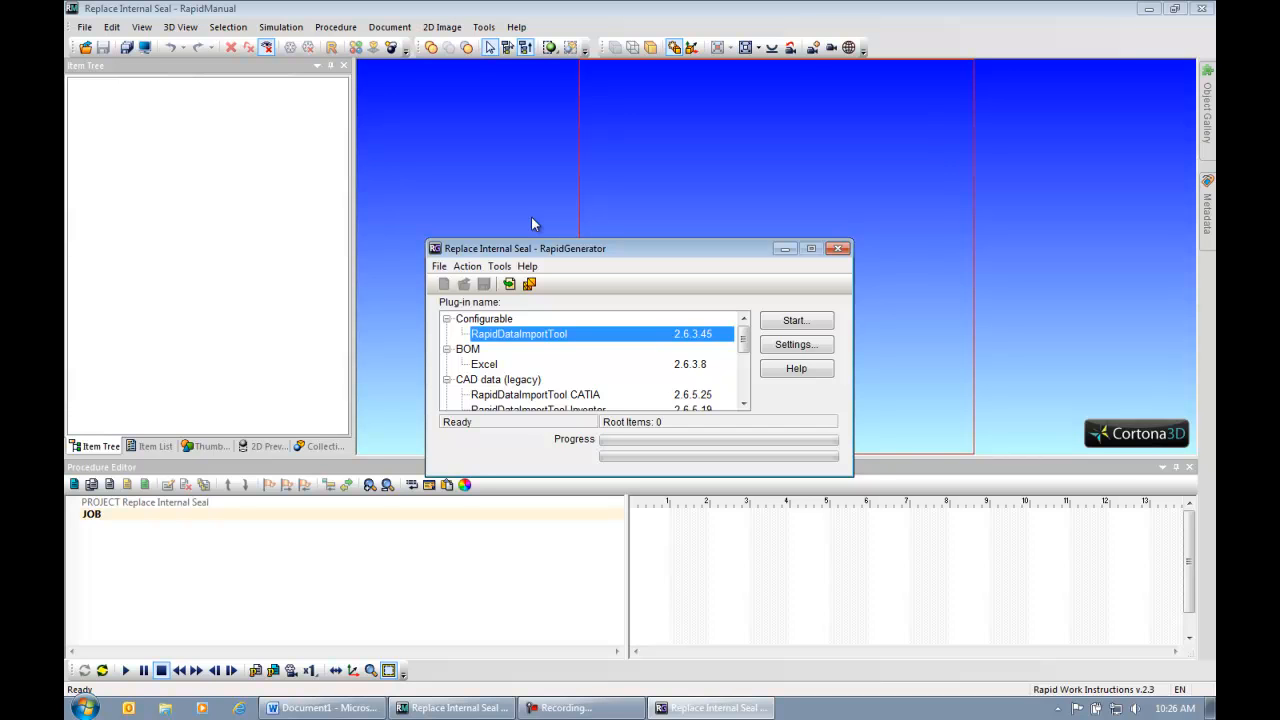
mouse_move(745, 342)
left_mouse_down()
mouse_move(745, 387)
mouse_move(744, 334)
left_mouse_up()
left_click(803, 322)
left_click(597, 342)
double_click(597, 340)
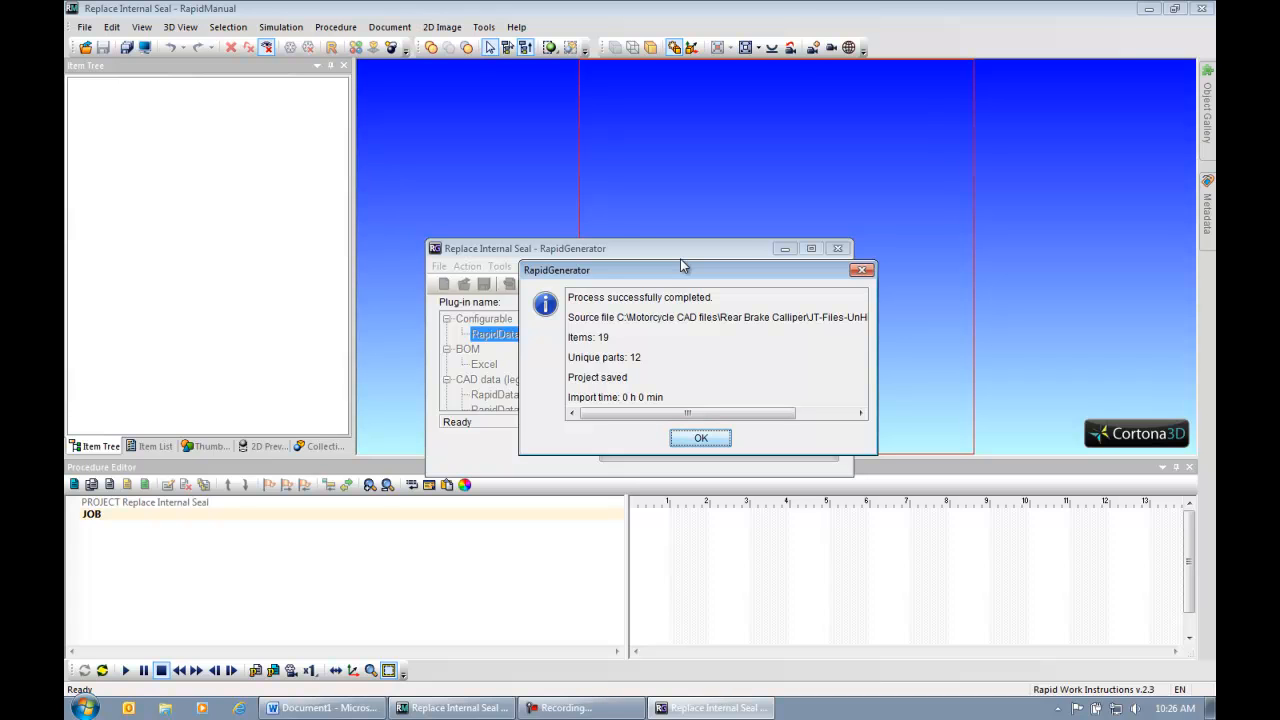
left_click(702, 438)
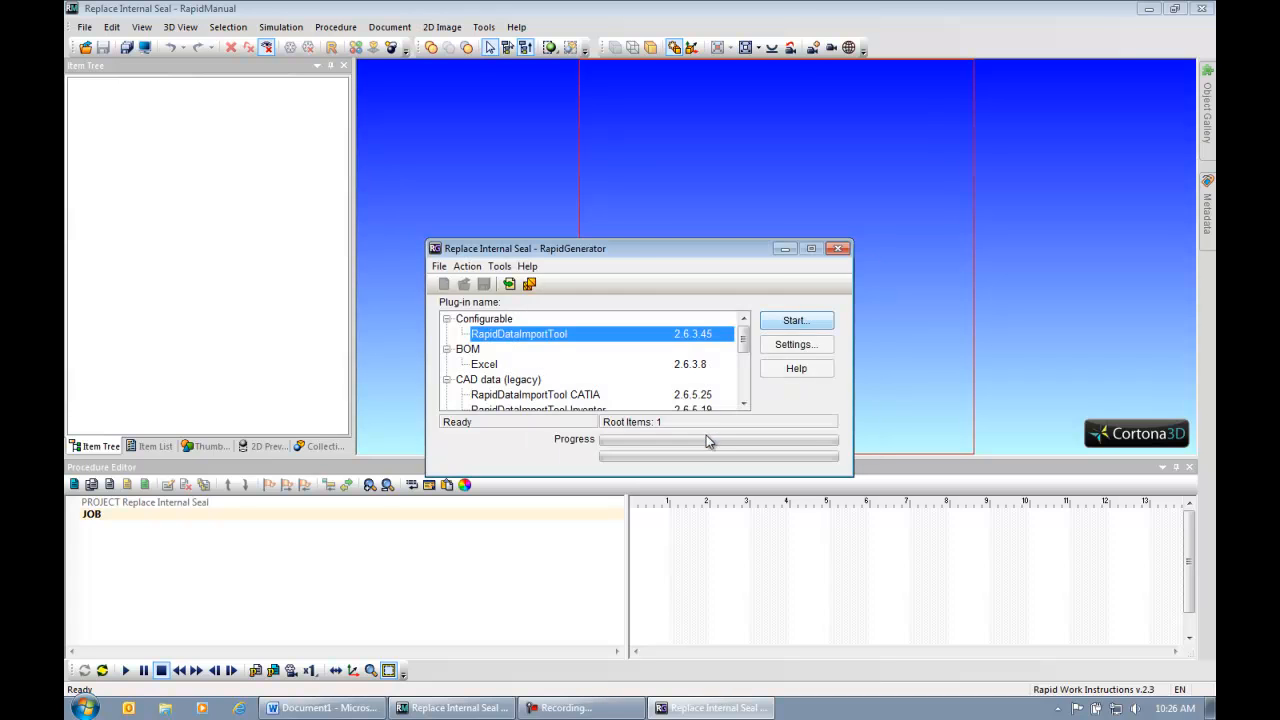
left_click(838, 249)
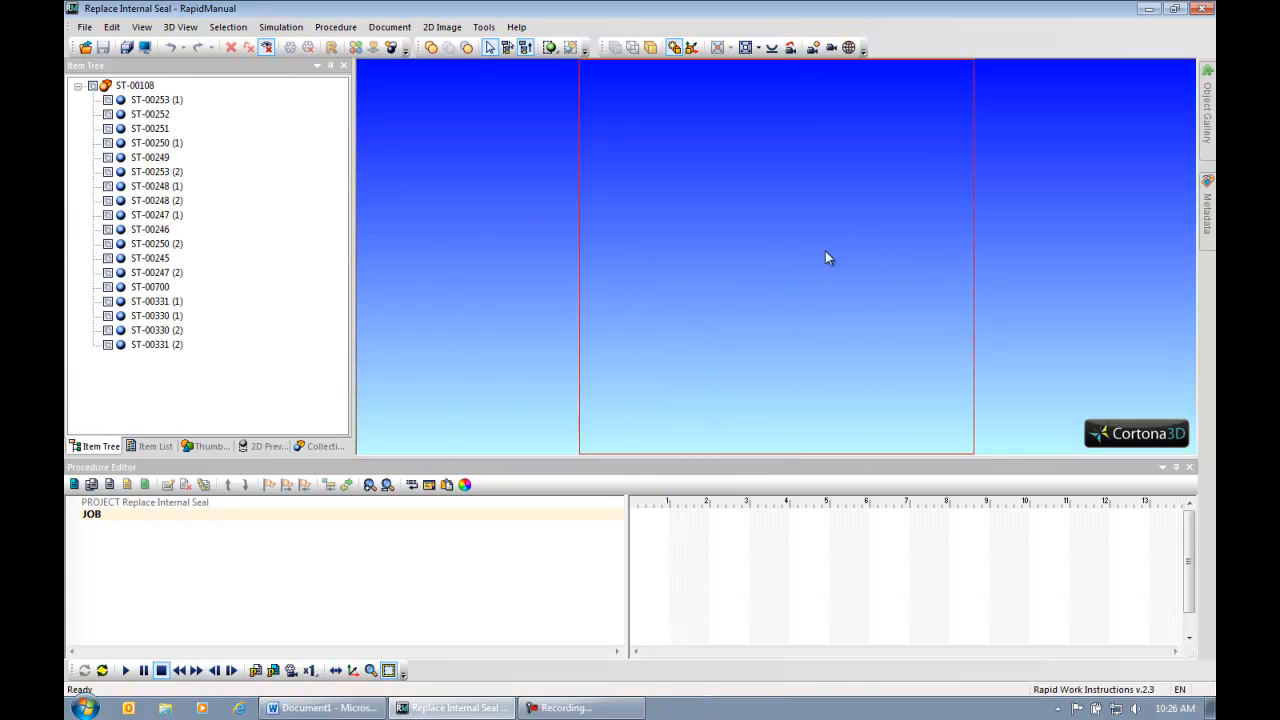
Bring the whole ST-00108 assembly into the 3D view and keep the project metadata permanently displayed.
left_click(145, 86)
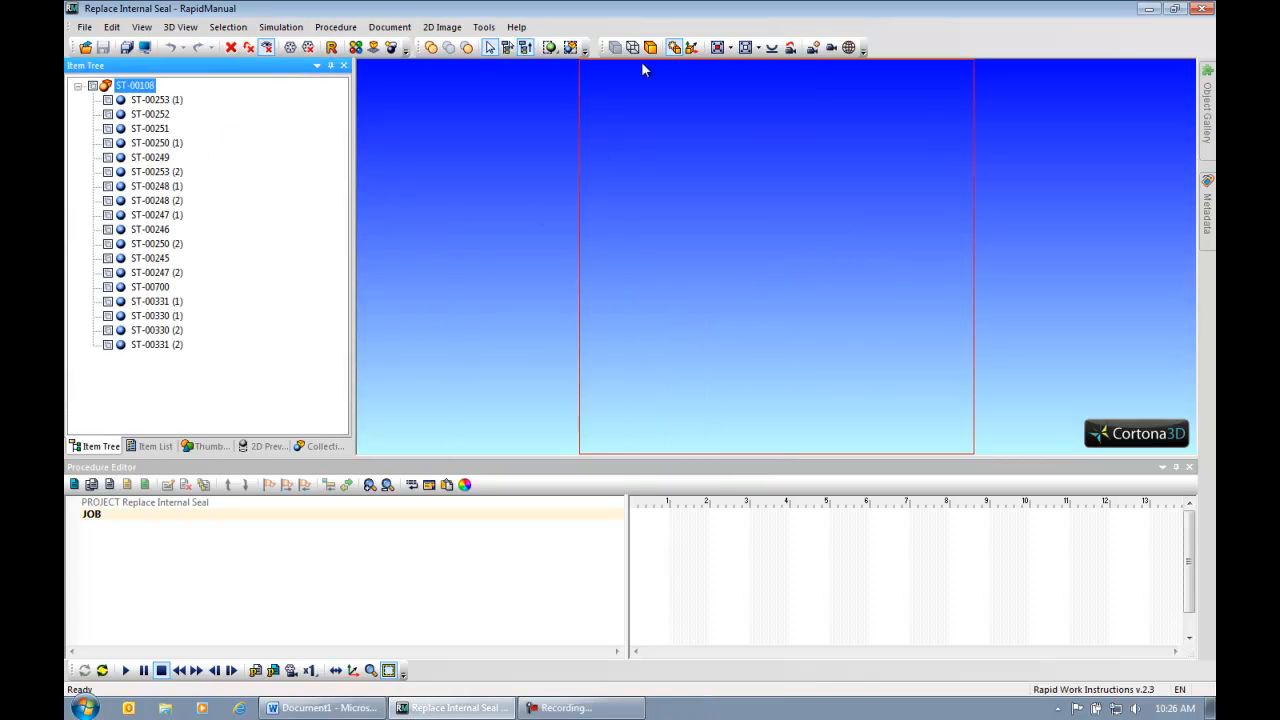
left_click(717, 47)
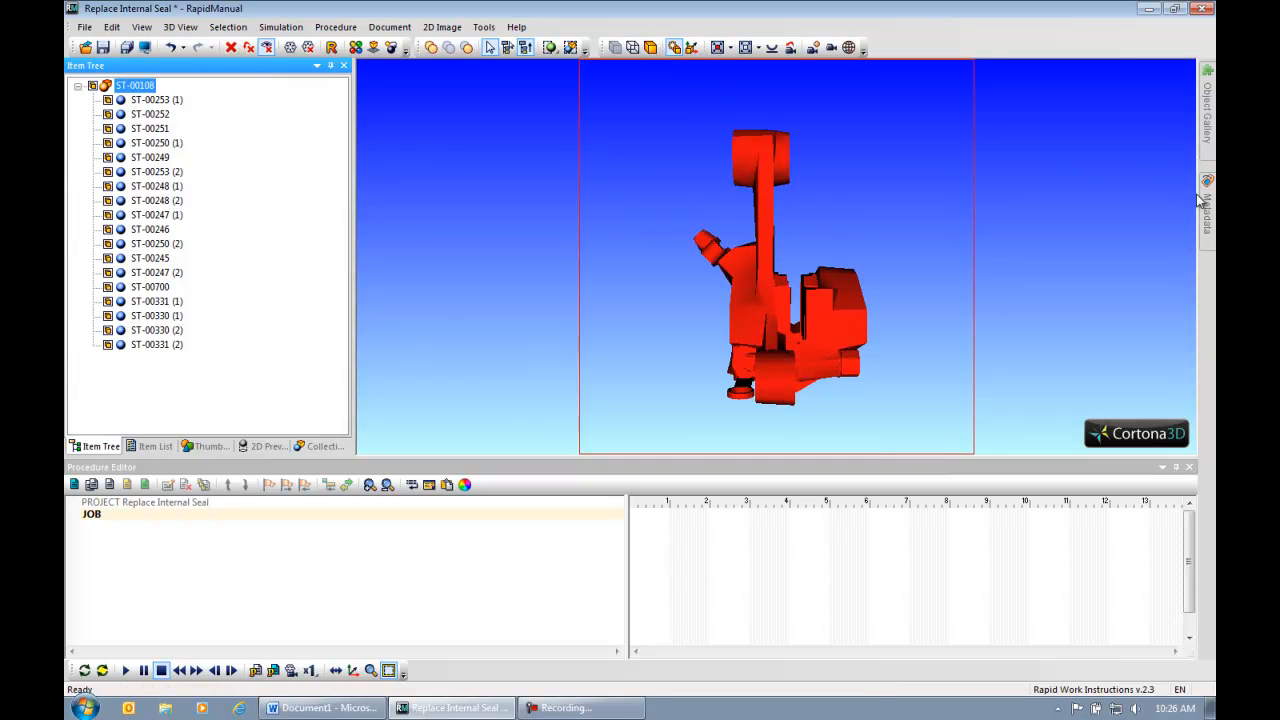
mouse_move(1206, 205)
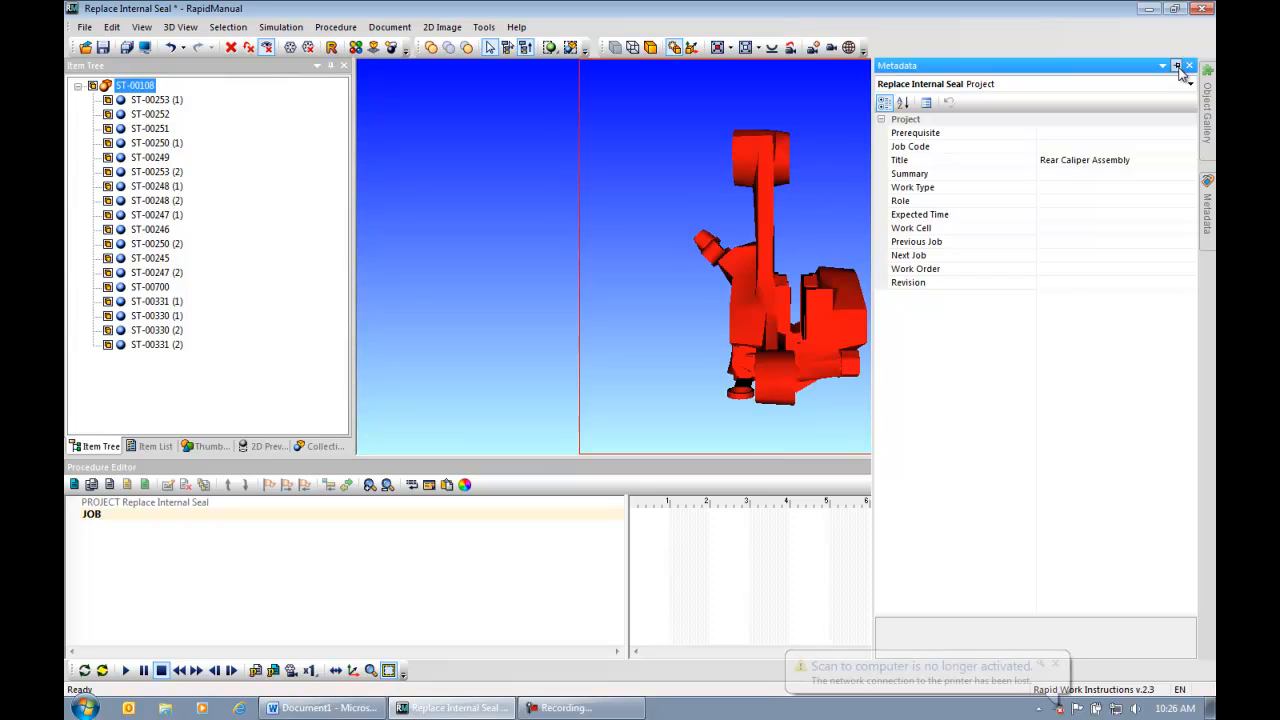
left_click(1177, 66)
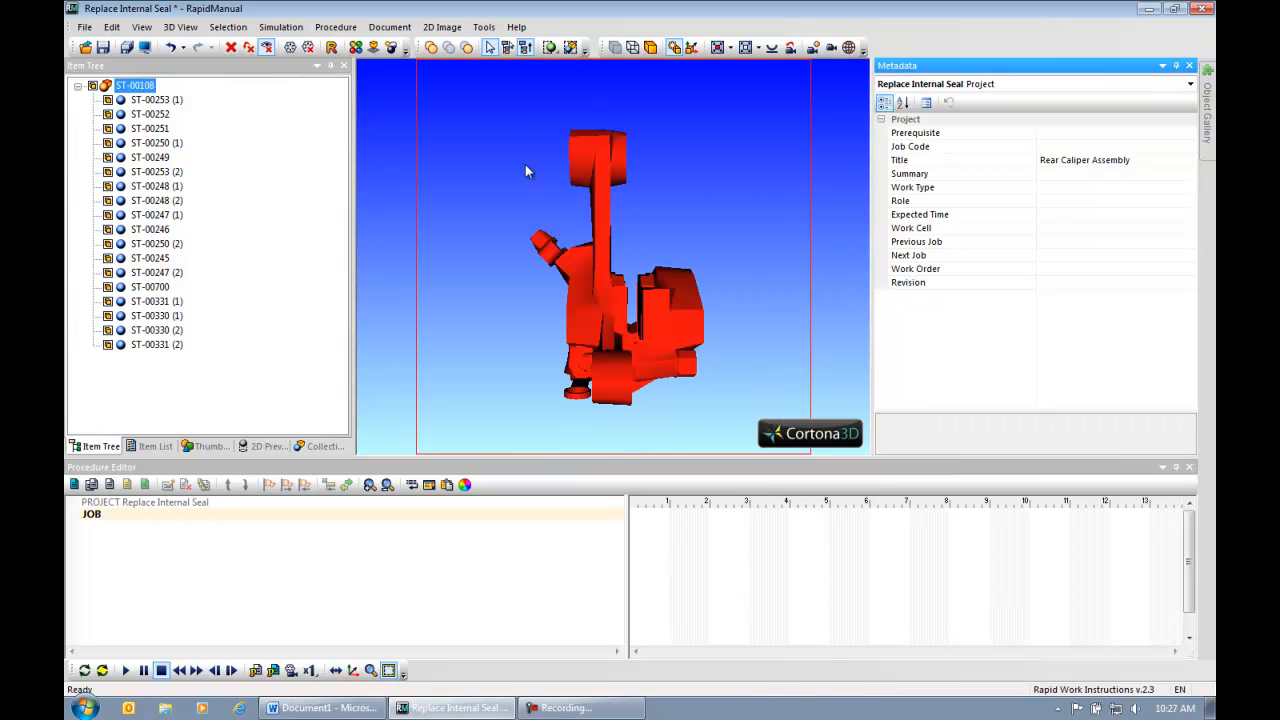
Switch the whole ST-00108 caliper assembly to the Initial geometry representation and check it from several angles.
left_click(497, 173)
middle_click_drag(497, 174, 831, 146)
left_click(150, 87)
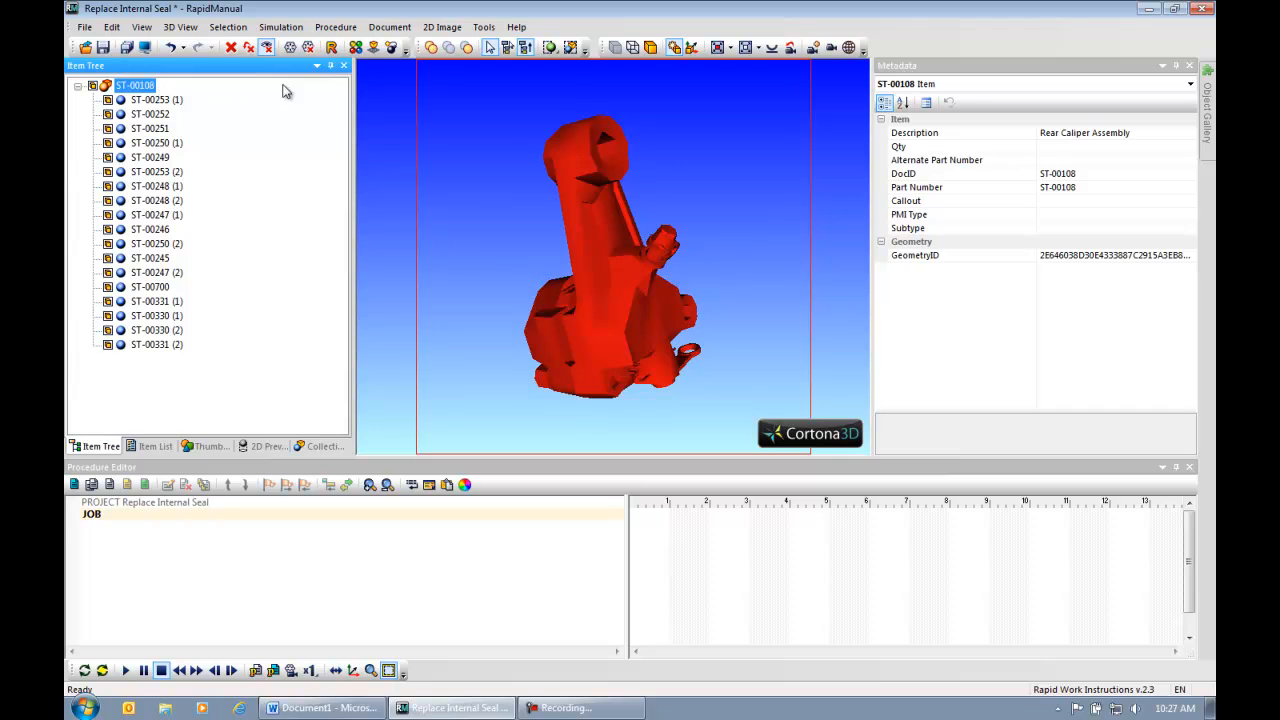
left_click(333, 49)
left_click(558, 313)
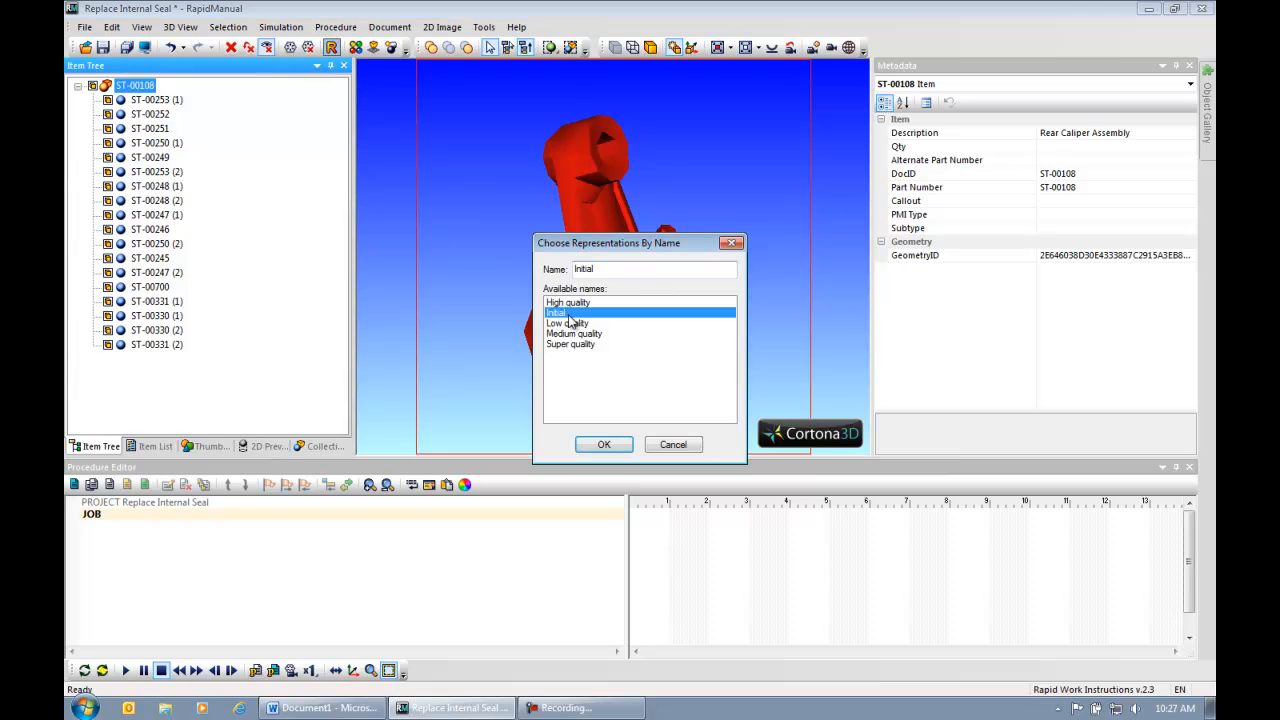
left_click(604, 444)
middle_click_drag(762, 225, 668, 283)
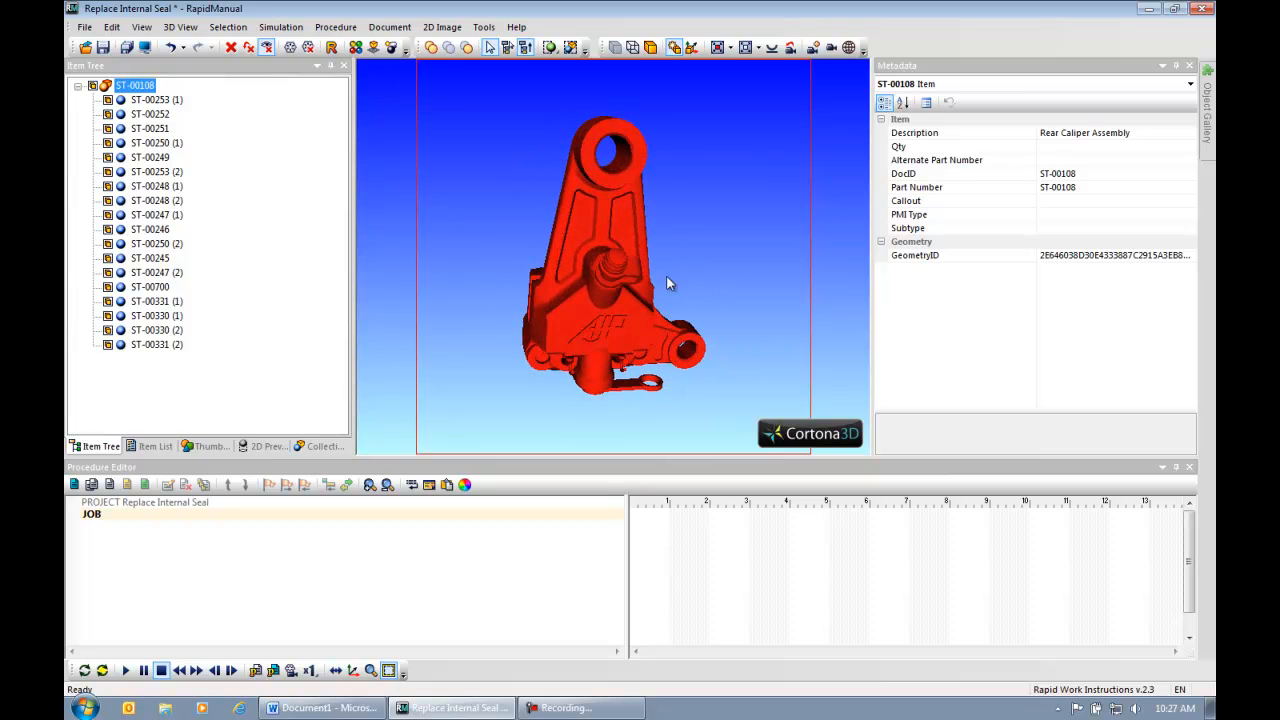
left_click(708, 228)
middle_click_drag(710, 228, 785, 240)
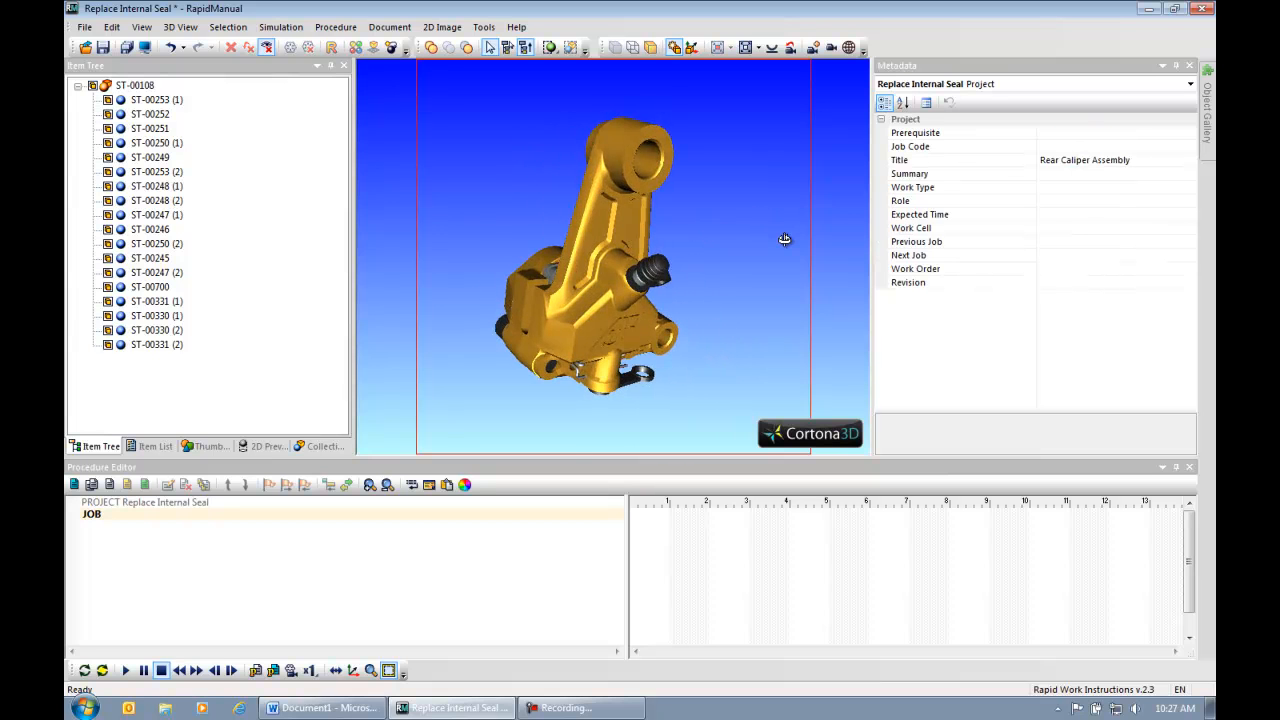
left_click_drag(762, 227, 721, 226)
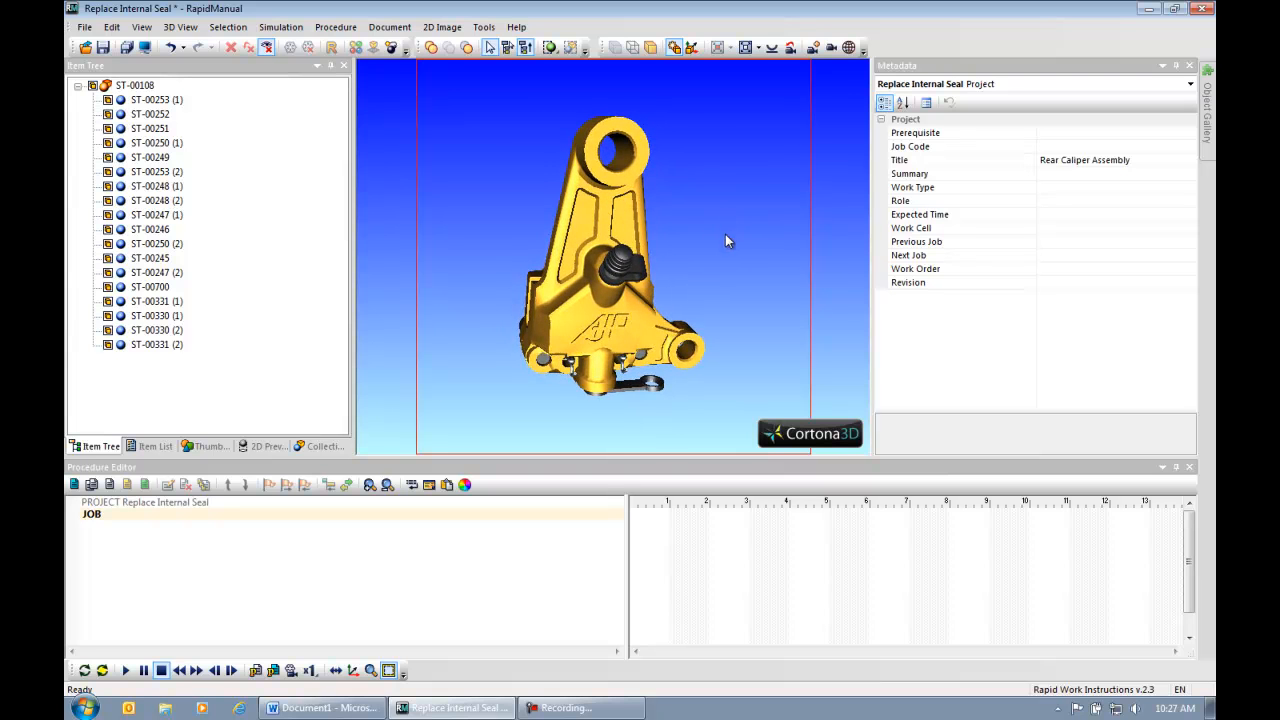
left_click_drag(726, 233, 789, 231)
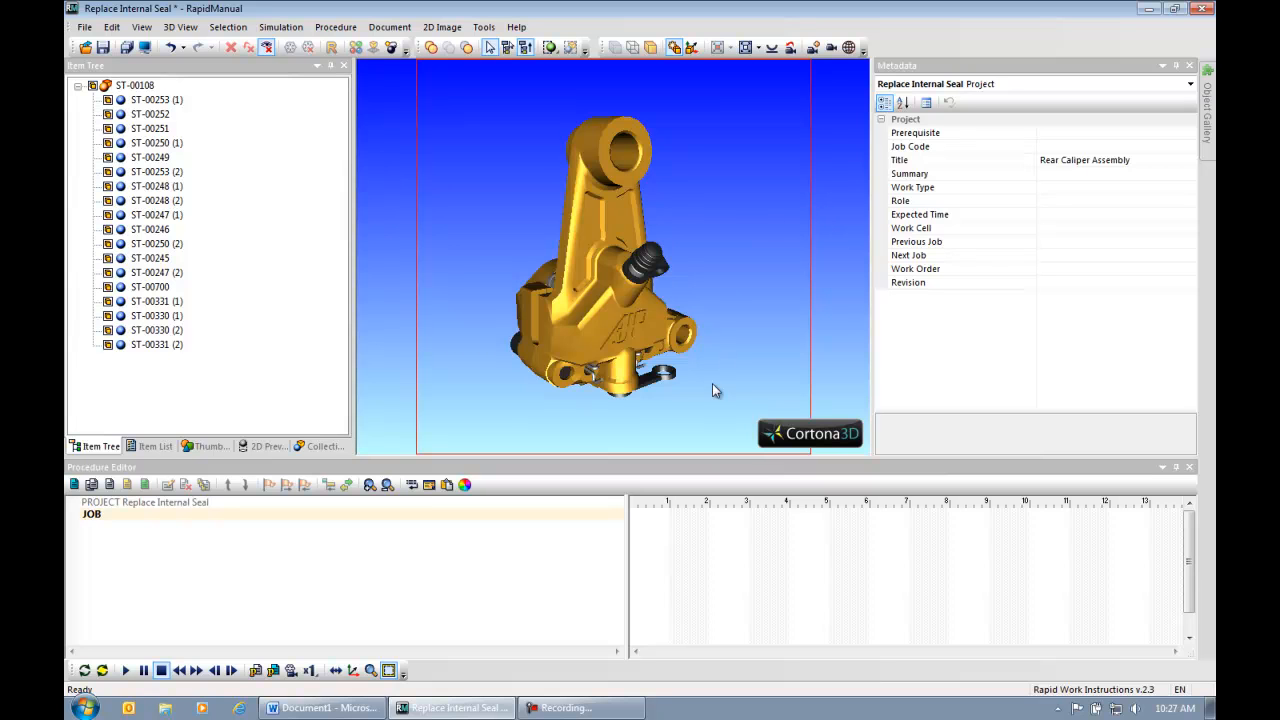
Hide the inlet plug ST-00245 beneath the caliper and turn the model back upright.
left_click(650, 385)
left_click_drag(720, 350, 731, 203)
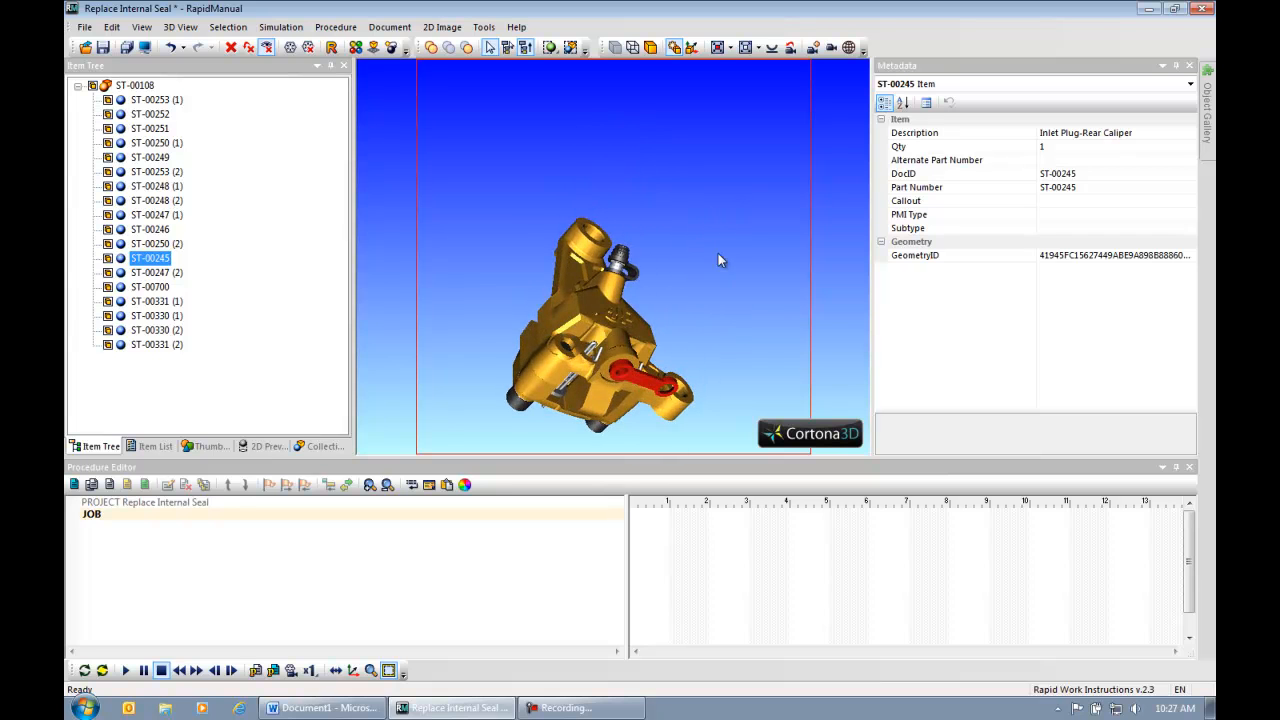
left_click(231, 47)
left_click_drag(686, 246, 727, 303)
middle_click_drag(727, 303, 751, 247)
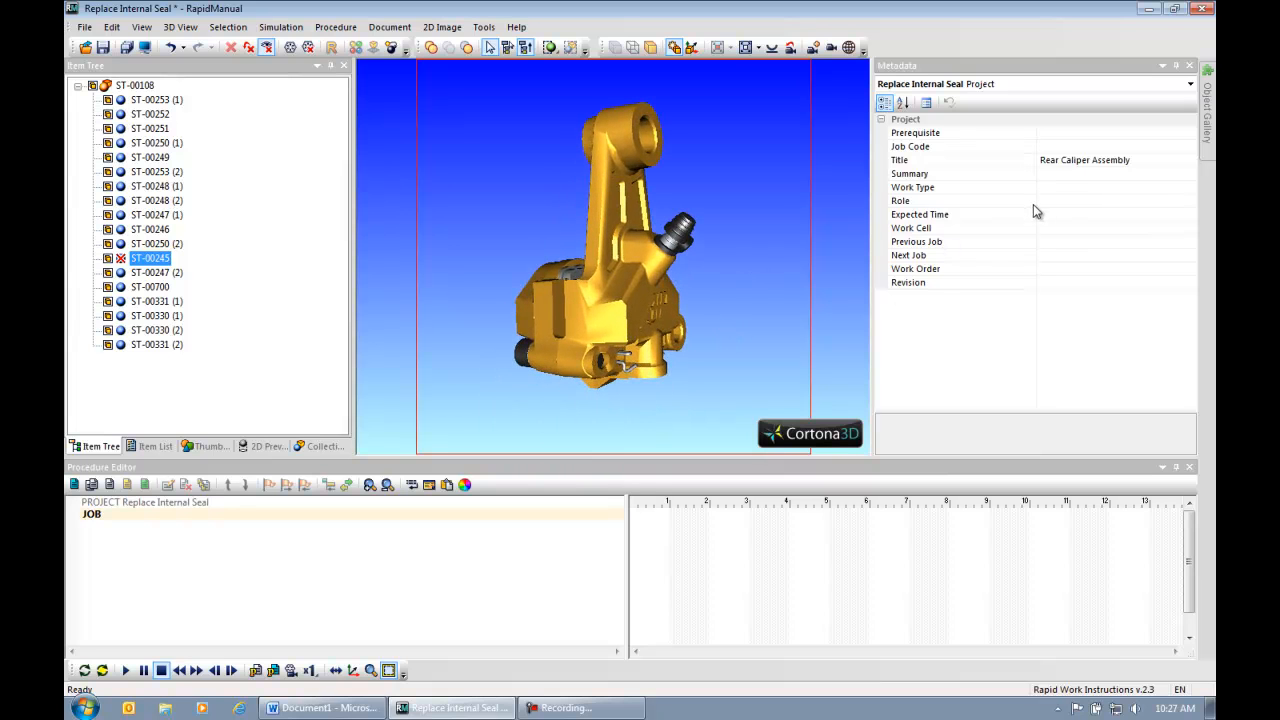
Fill in the project metadata with Prerequisite General Motorcycle Maintenance and Job Code GR1234.
left_click(1052, 132)
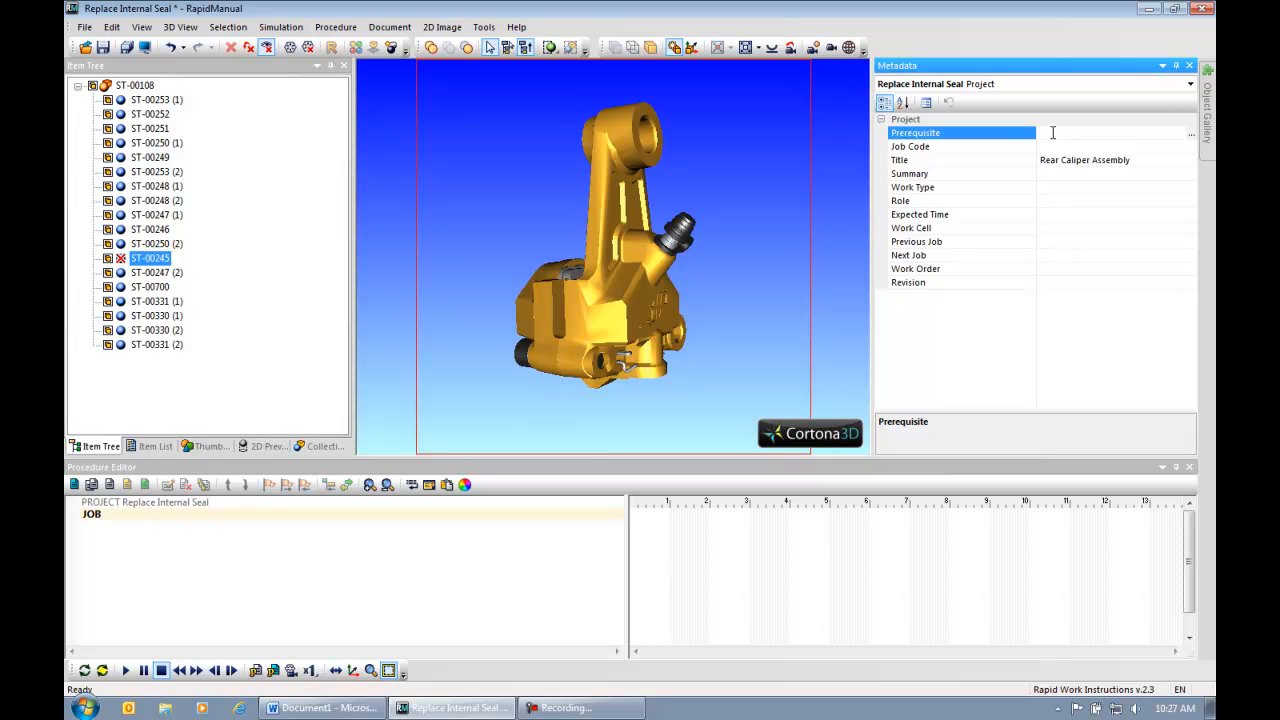
type("General M")
type("otor")
type("cycle Maintenacn")
type("nce")
left_click(1092, 148)
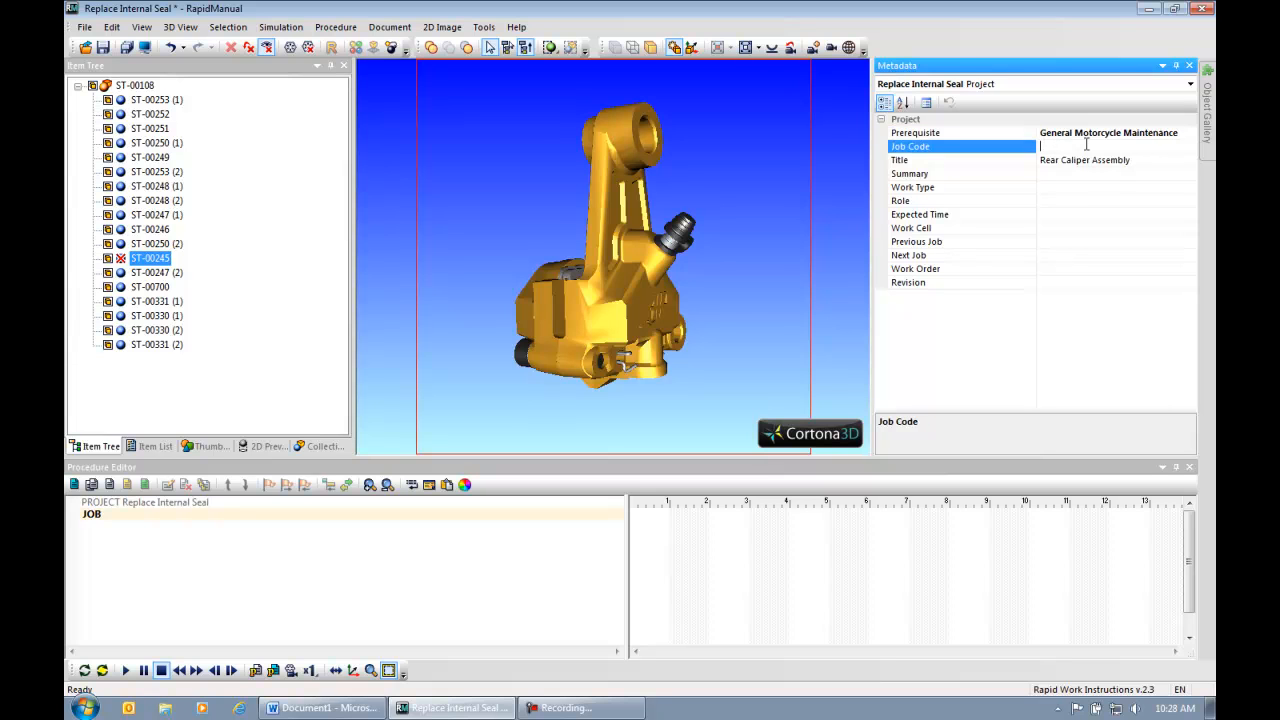
type("GR1234")
Set the project Summary to Fixes a leaking Caliper and extend the Title to Rear Caliper Assembly-Internal Seal Replacement.
left_click(1099, 175)
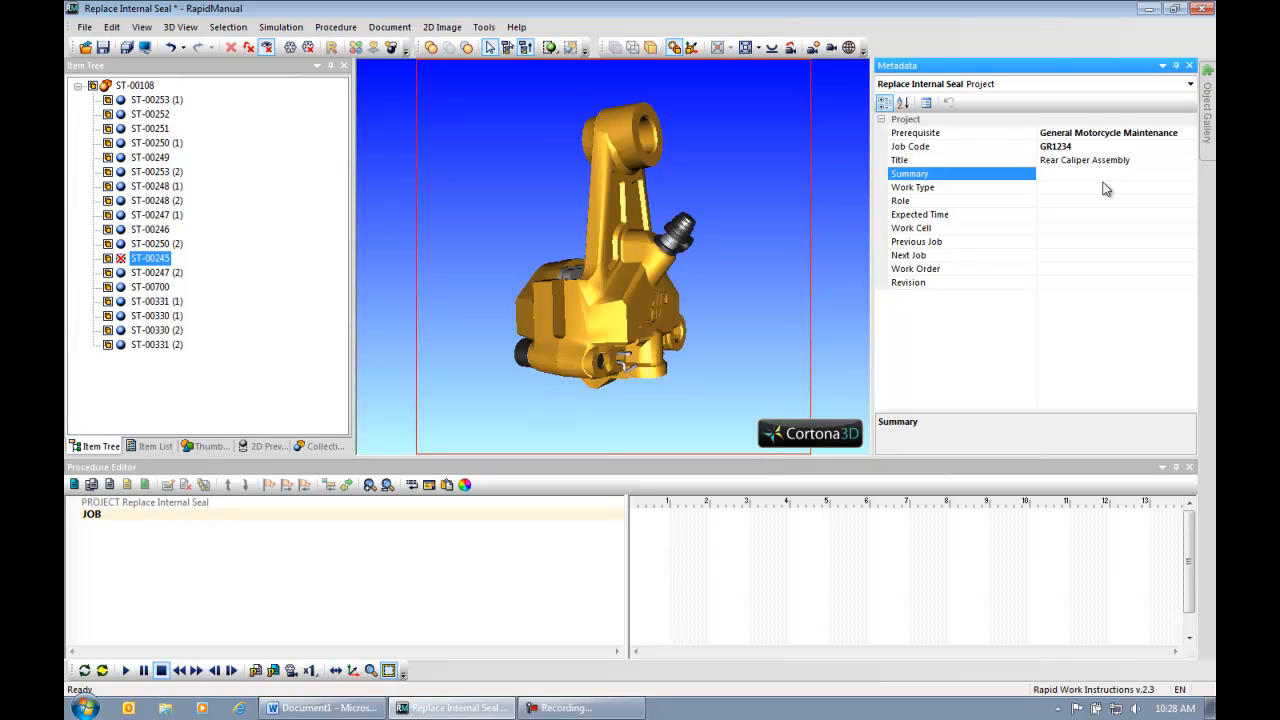
type("Fixes a leaking Caliper")
left_click(1145, 159)
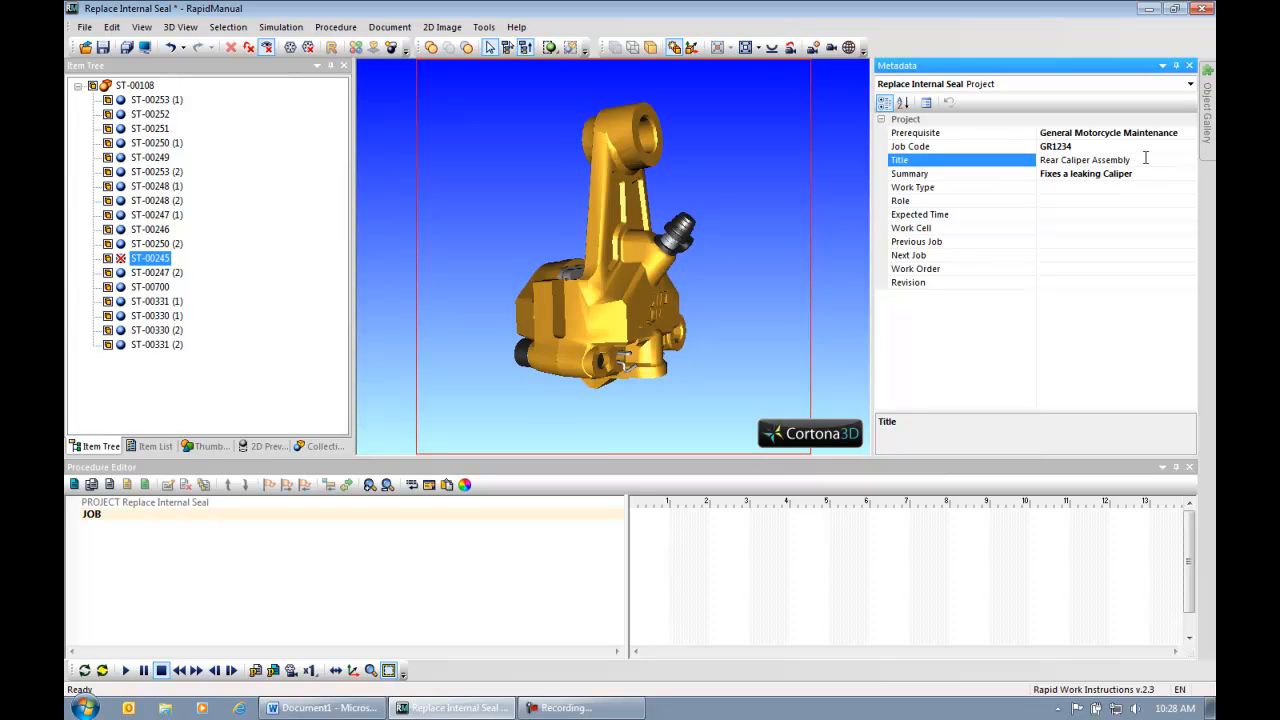
type("Internal Seal Replac")
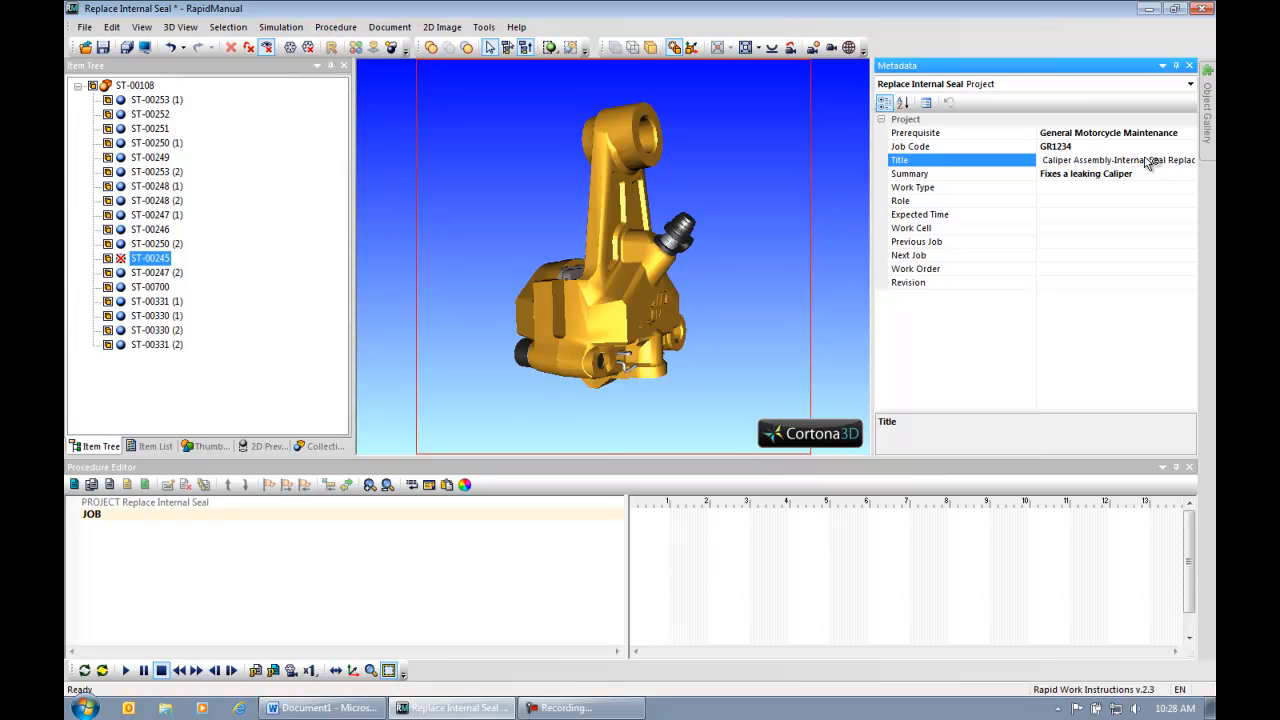
type("ement")
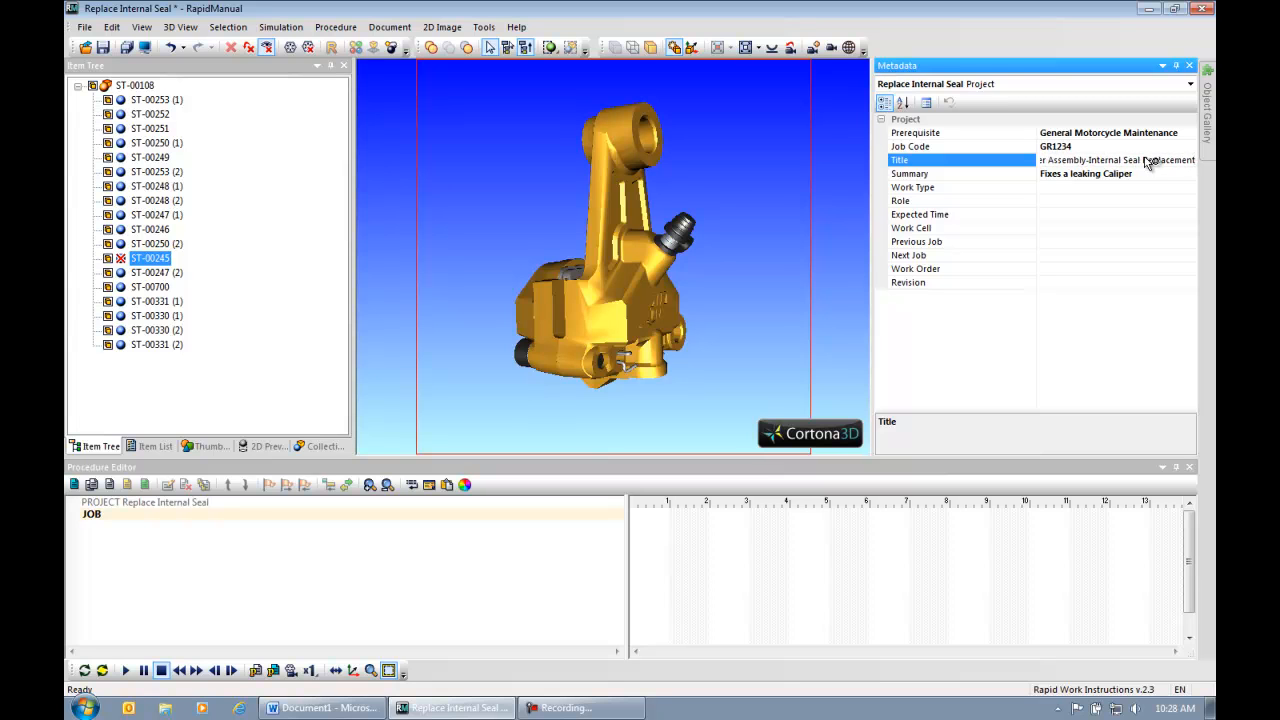
Set the project's Work Type to General Repair, Role to Technician Level 1 and Expected Time to 30 min.
left_click(1073, 190)
type("General Repair")
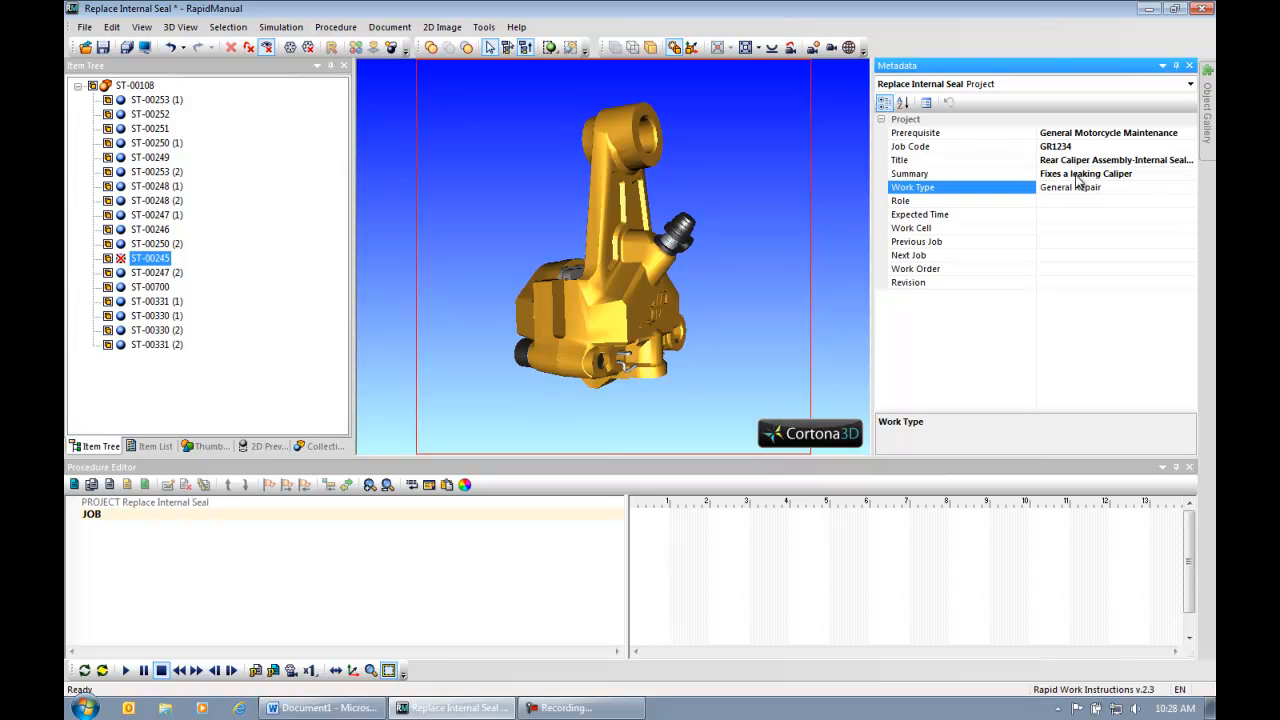
left_click(1057, 203)
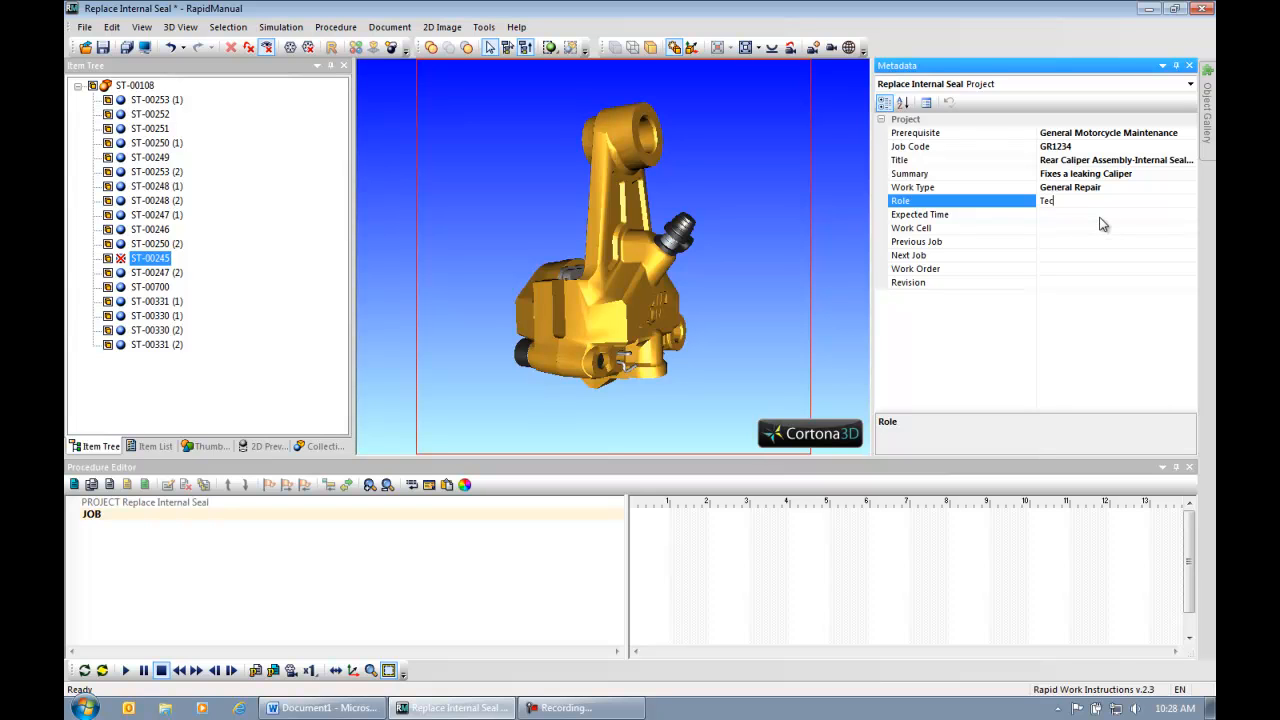
type("Technician Level 1")
left_click(1068, 215)
type("30 min.")
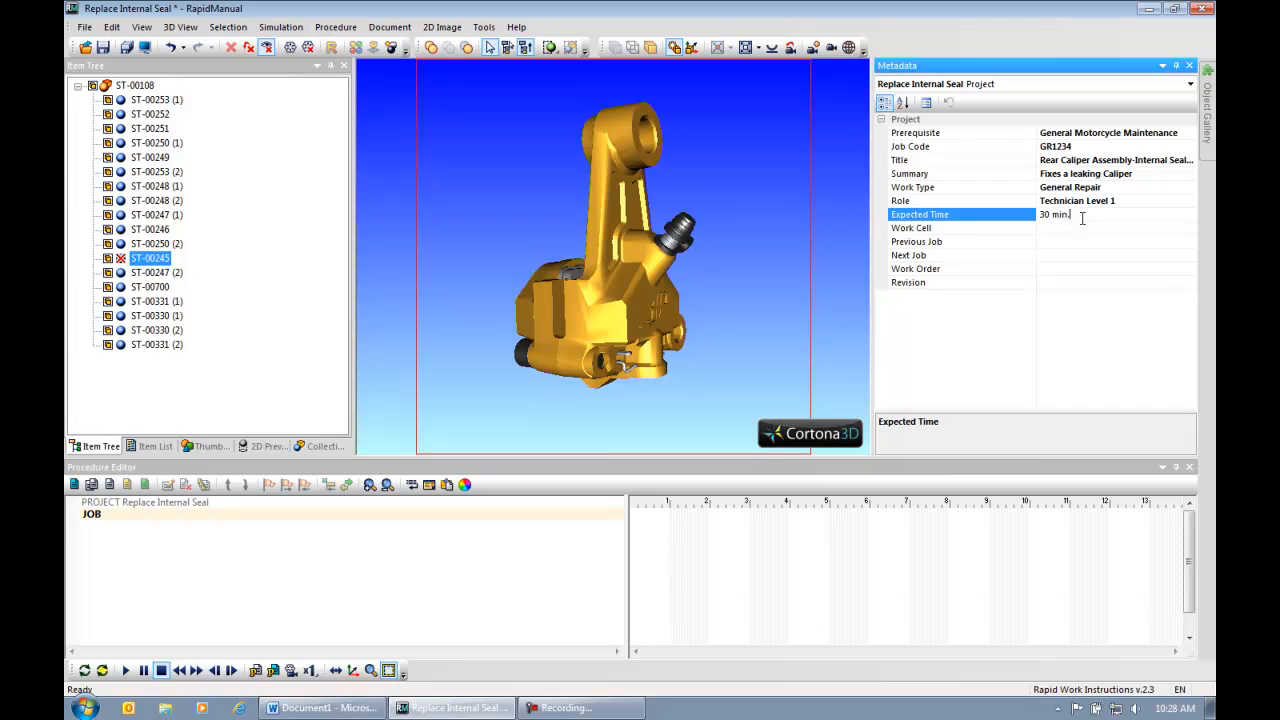
Set Work Cell to N/A, Previous Job to Remove Caliper from MC and Next Job to Install and Bleed Brake Lines.
left_click(1078, 230)
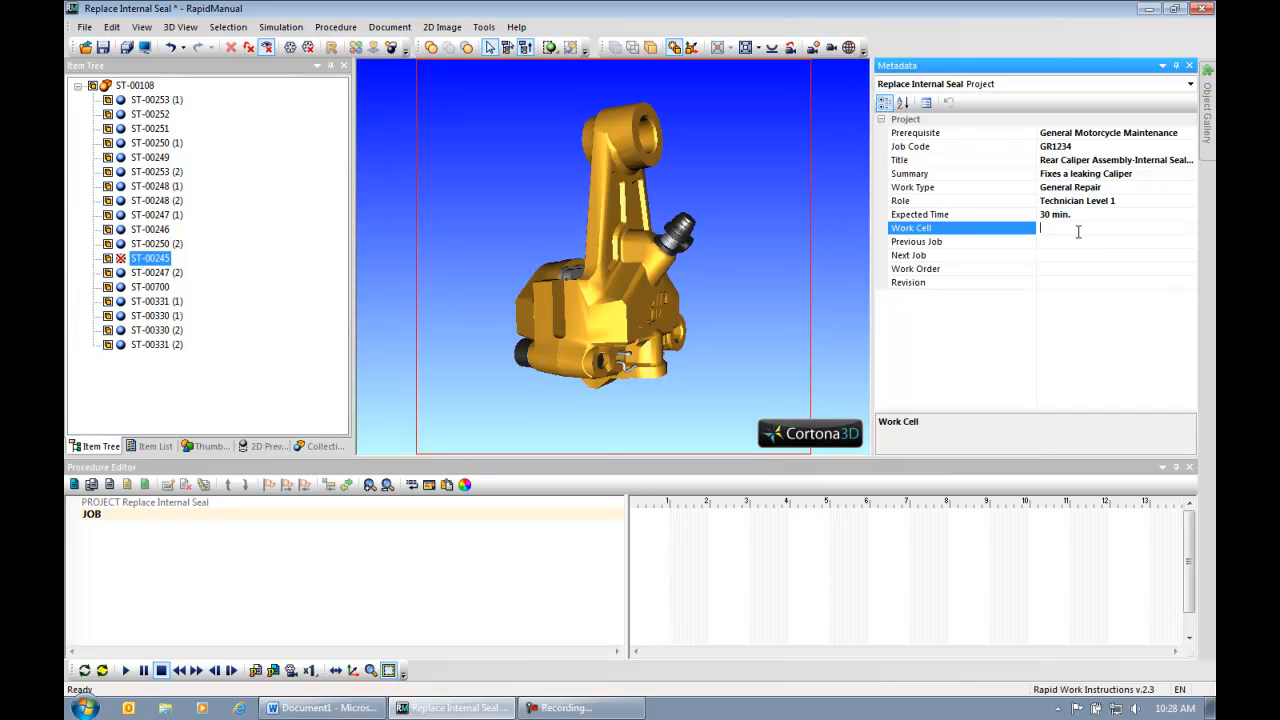
left_click(1053, 243)
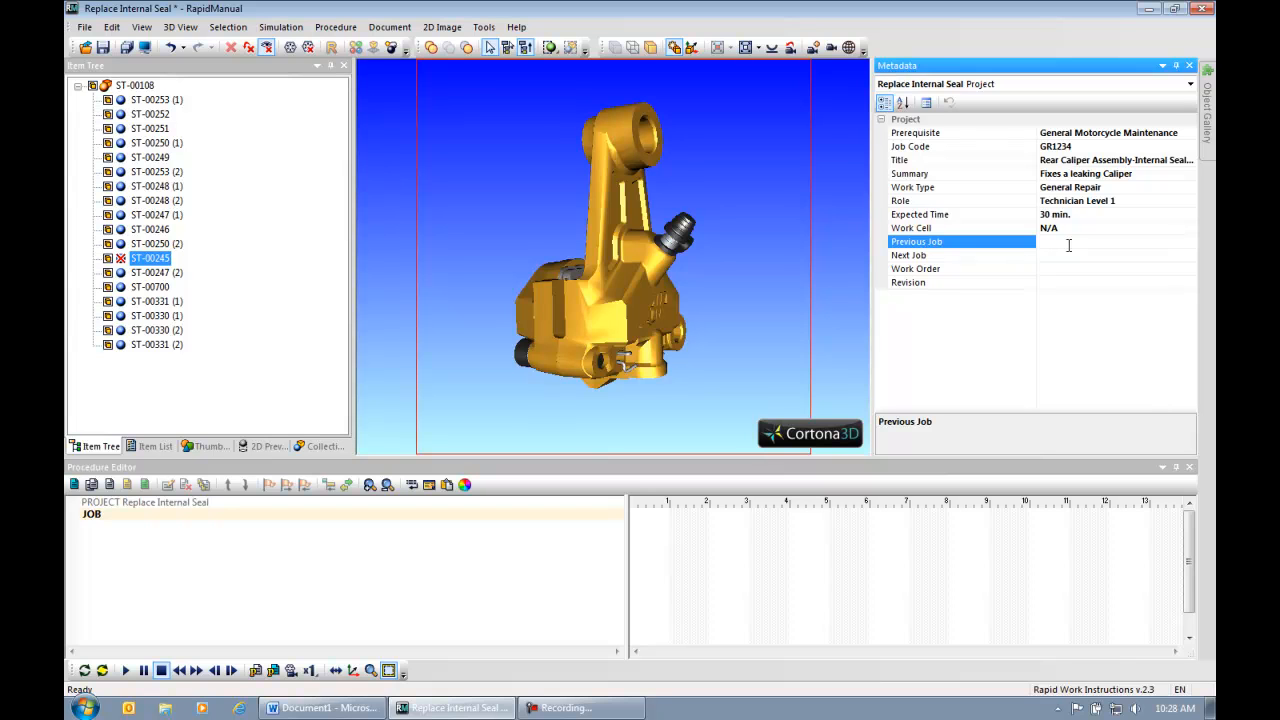
type("Remove Caliper from MC")
left_click(1064, 255)
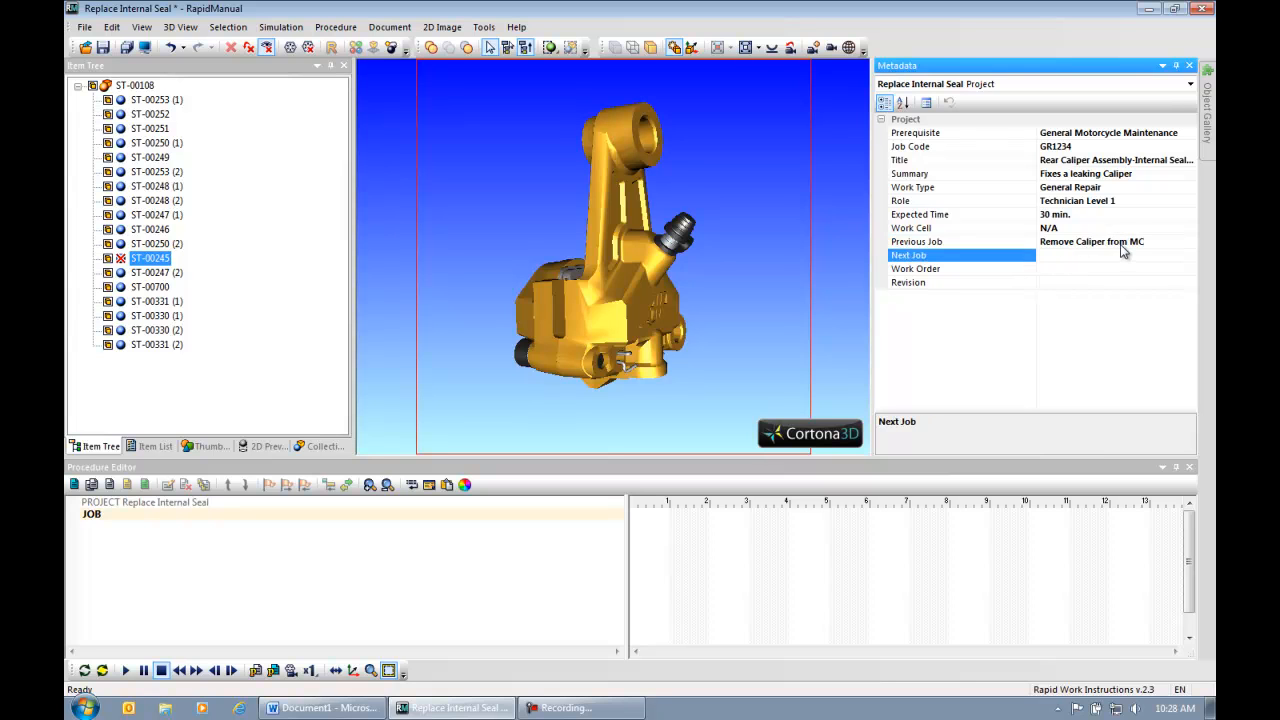
type("INs")
type("nsta")
type("ll and Bleed B")
type("rake Lines")
Set the Work Order to N/A and the Revision to A, and save the project.
left_click(1120, 269)
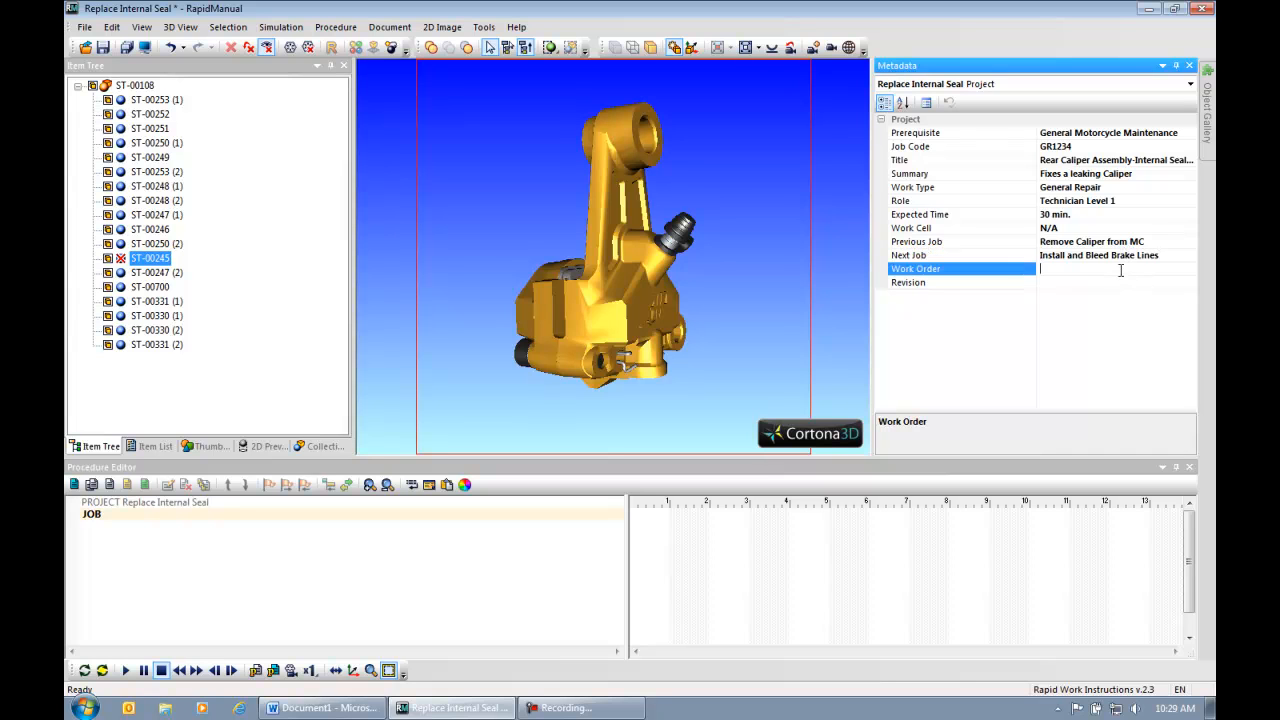
type("N/A")
left_click(1122, 285)
type("A")
left_click(757, 201)
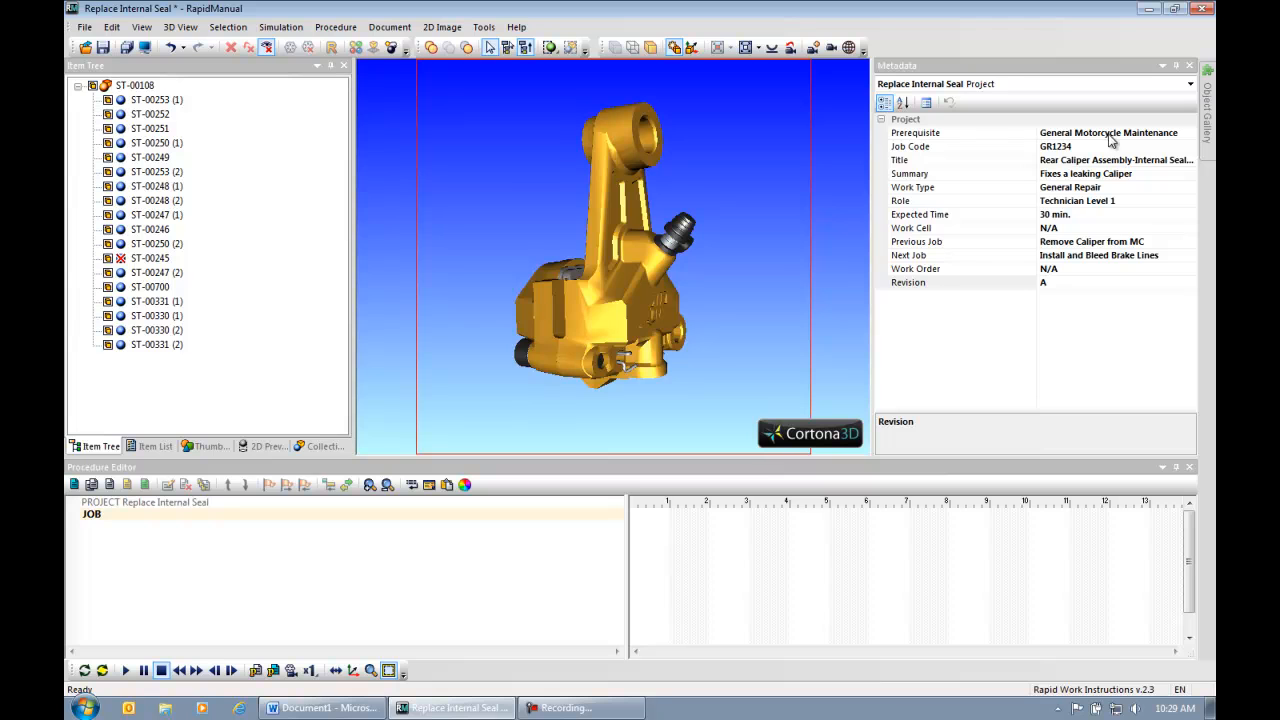
left_click(103, 47)
Add a task group described as 01 Remove Guide Pins as a child of JOB in the procedure.
left_click(129, 473)
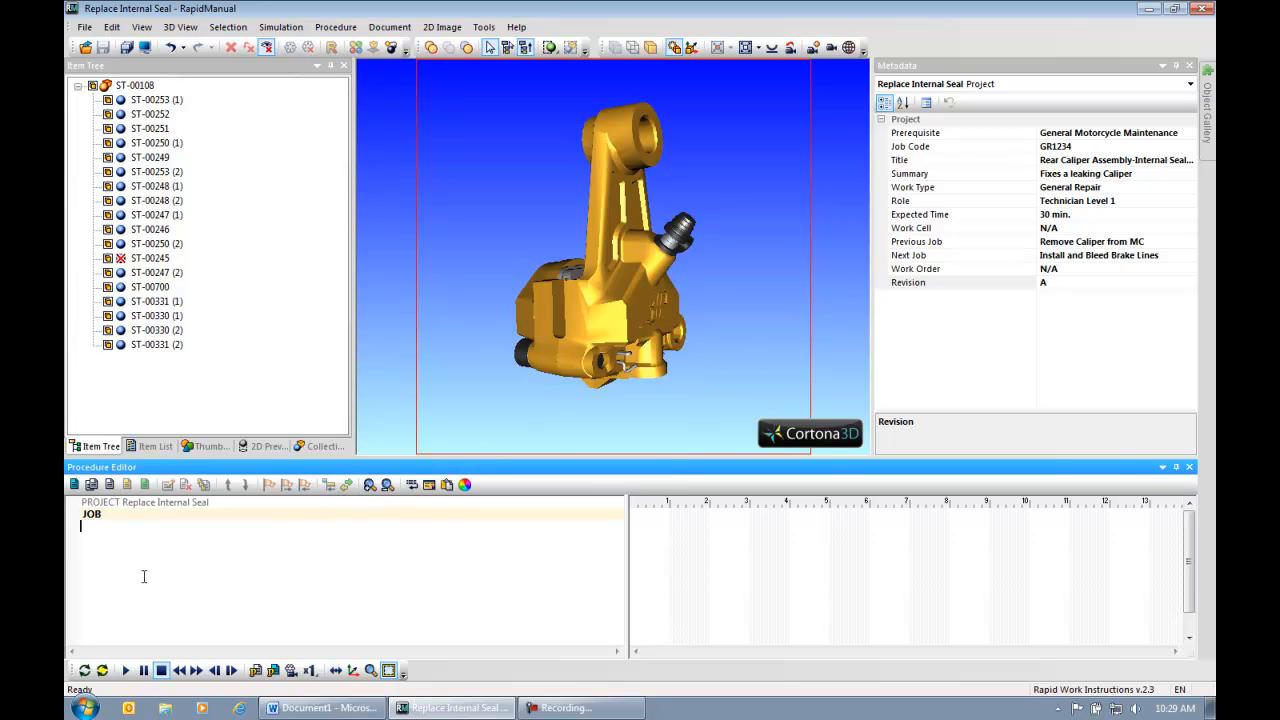
left_click(75, 486)
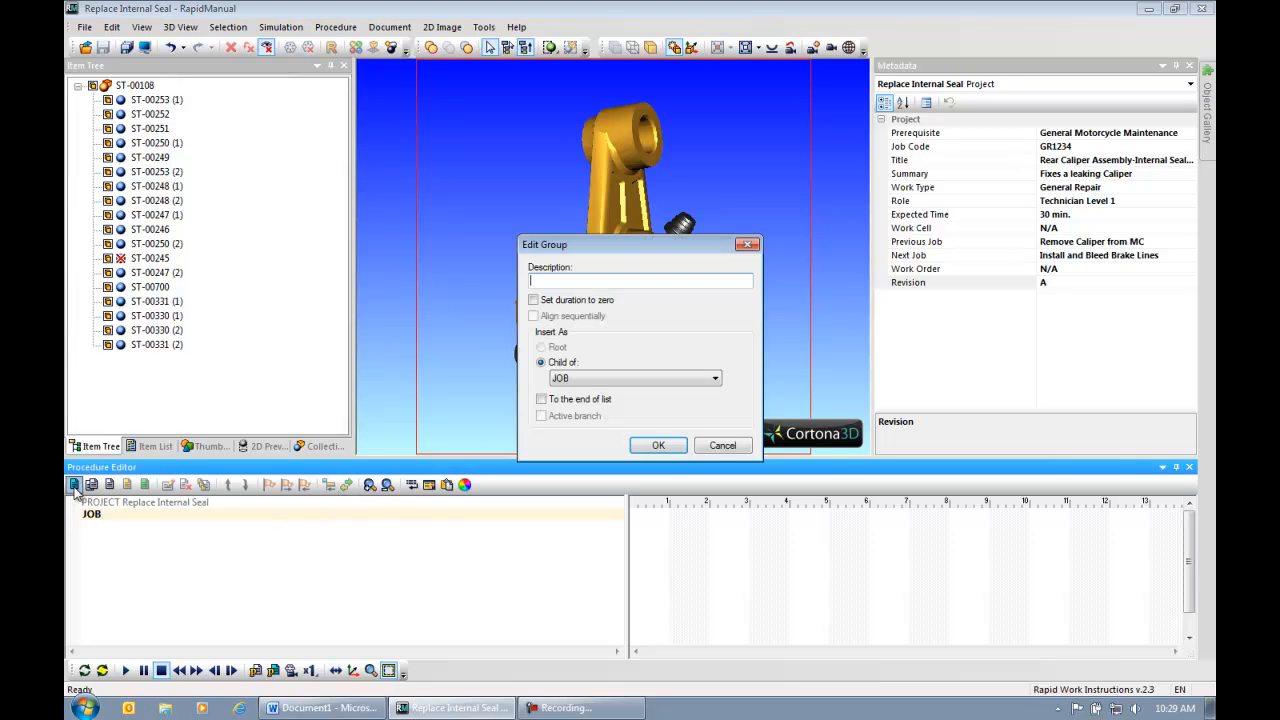
type("01 Remove Gui")
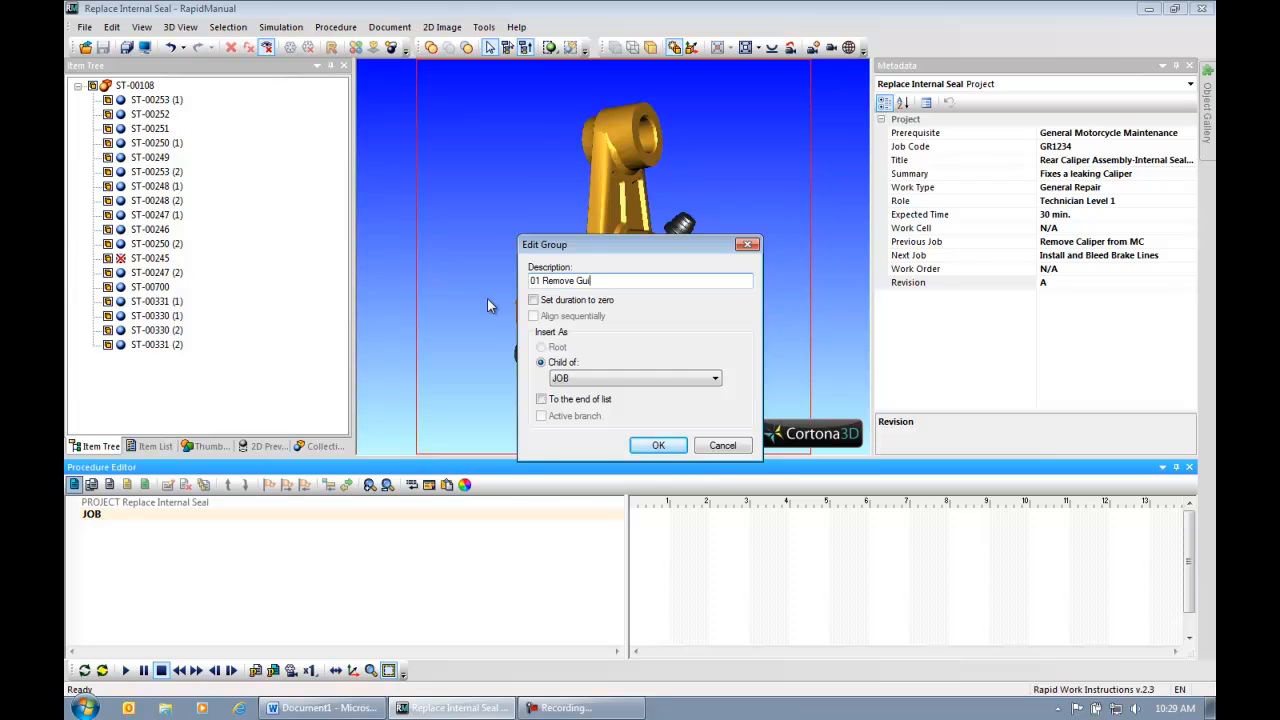
type("de Pins")
left_click(655, 446)
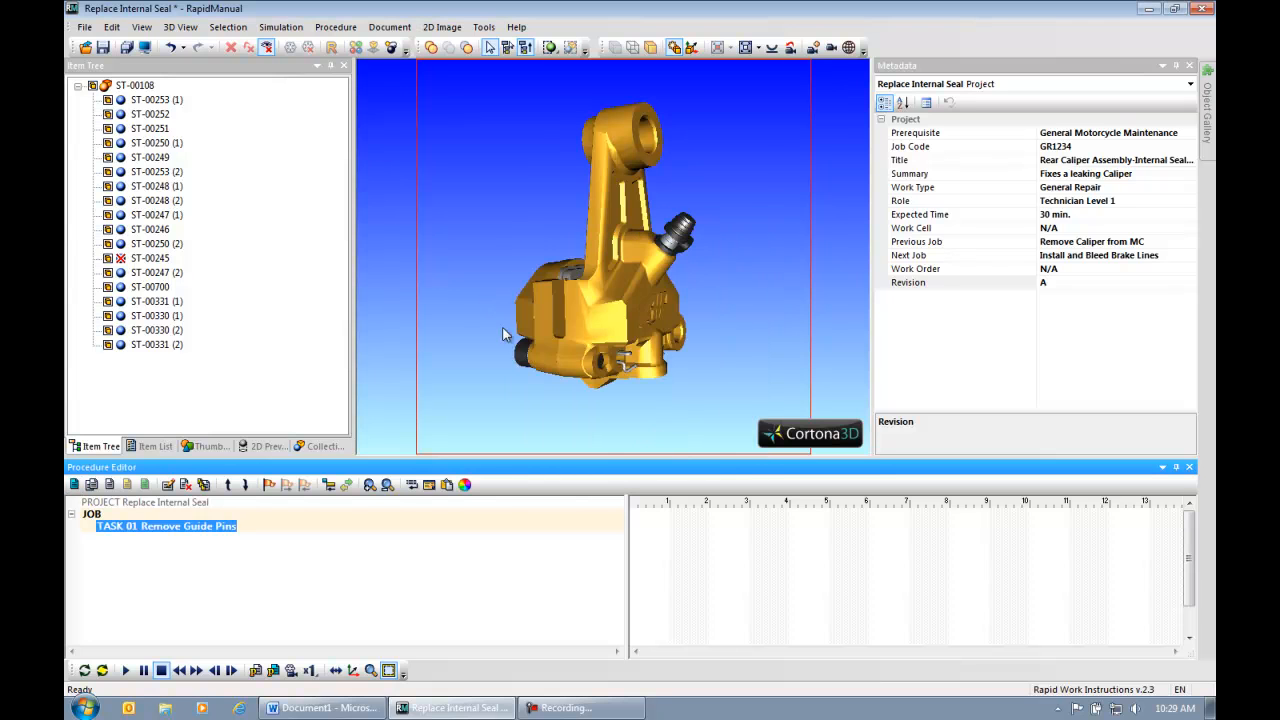
Add an action under task 01 Remove Guide Pins that points the camera to the whole ST-00108 assembly from a turned front view.
left_click_drag(780, 351, 663, 307)
mouse_move(661, 291)
middle_mouse_down()
mouse_move(669, 311)
mouse_move(683, 298)
middle_mouse_up()
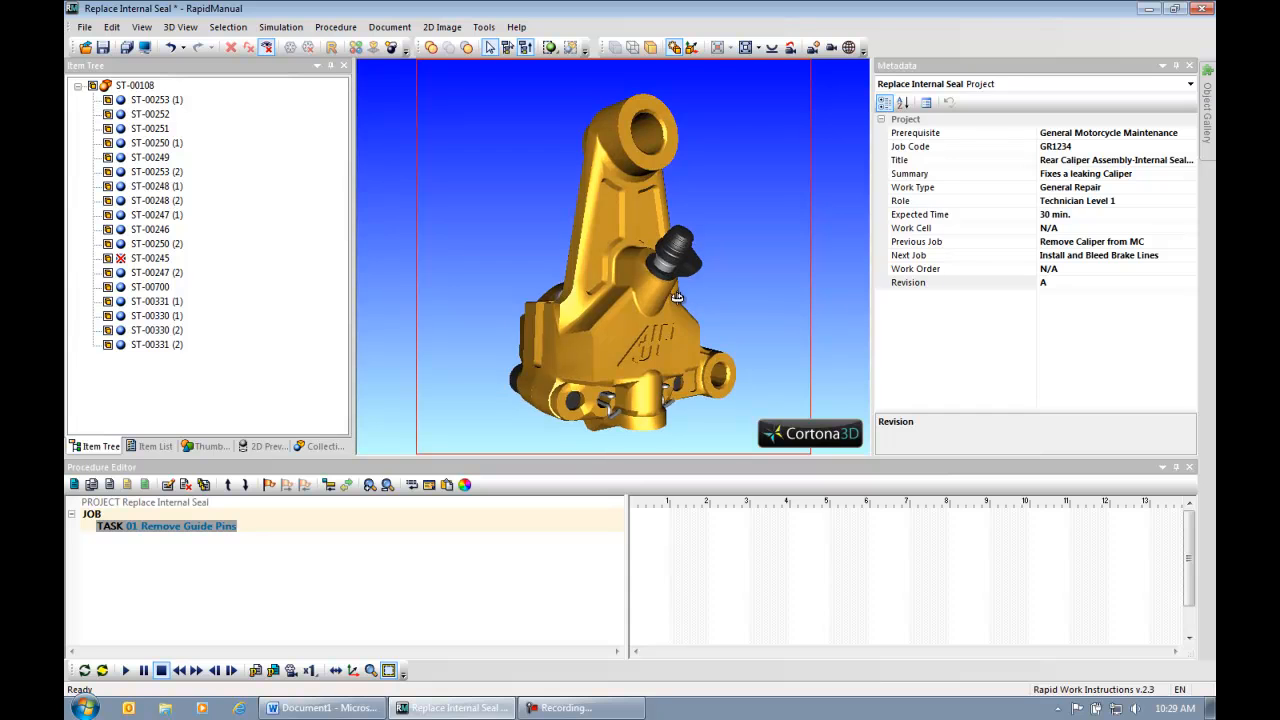
left_click(121, 88)
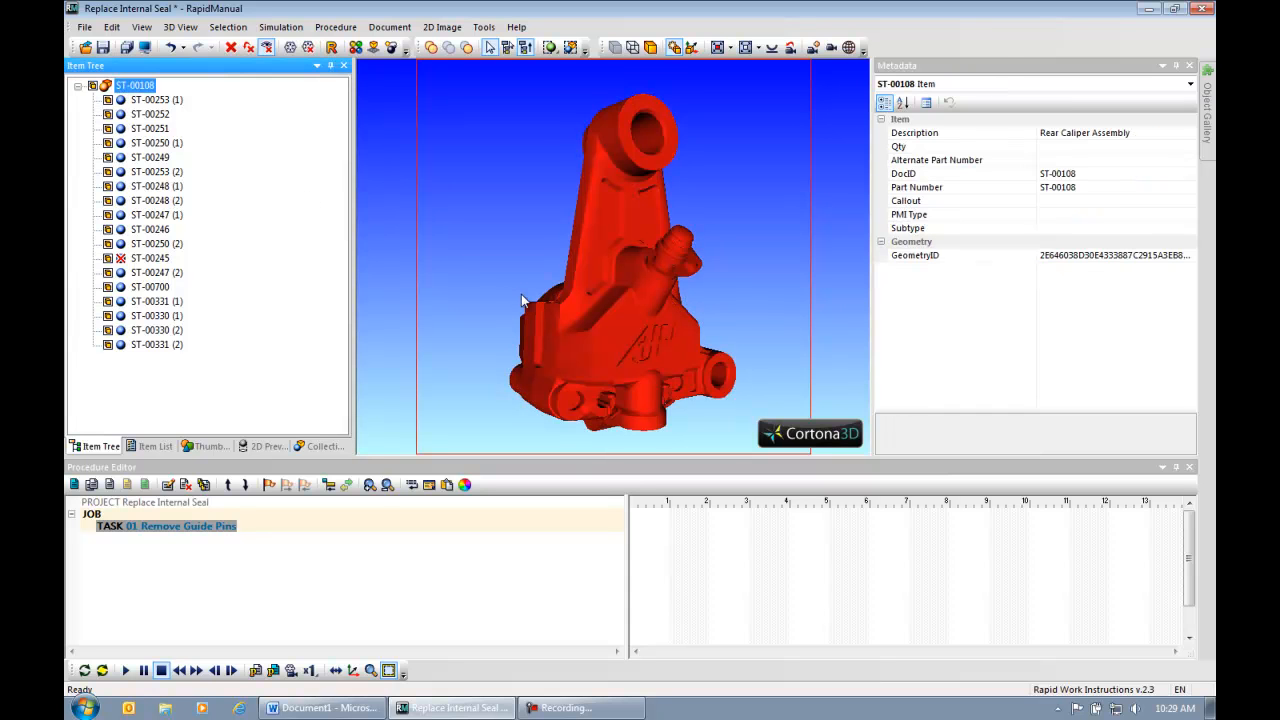
left_click(121, 487)
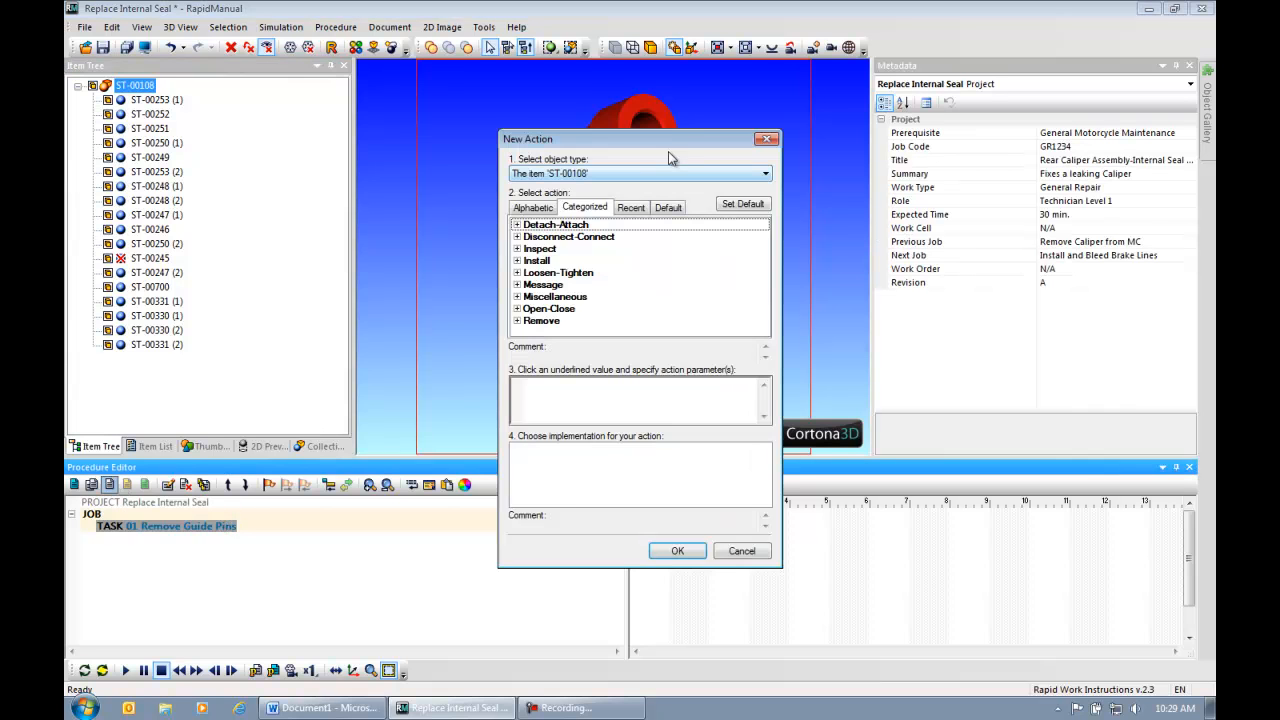
left_click_drag(659, 133, 513, 105)
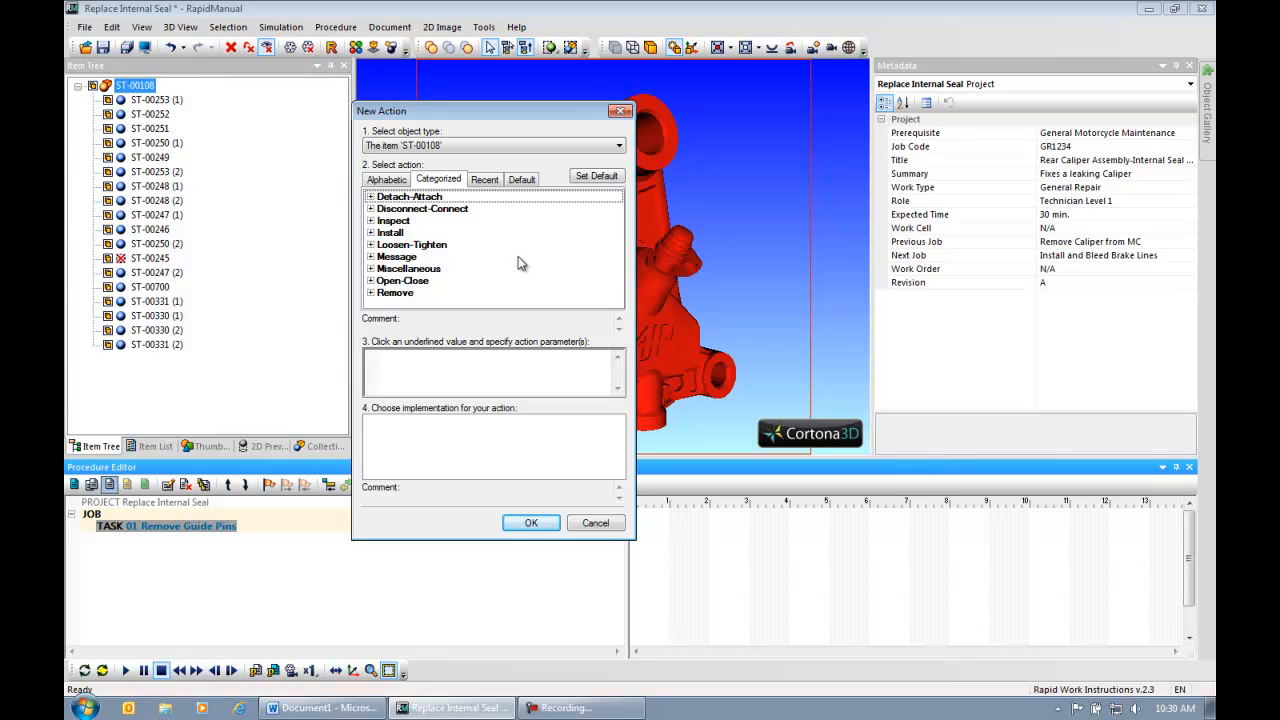
left_click(371, 197)
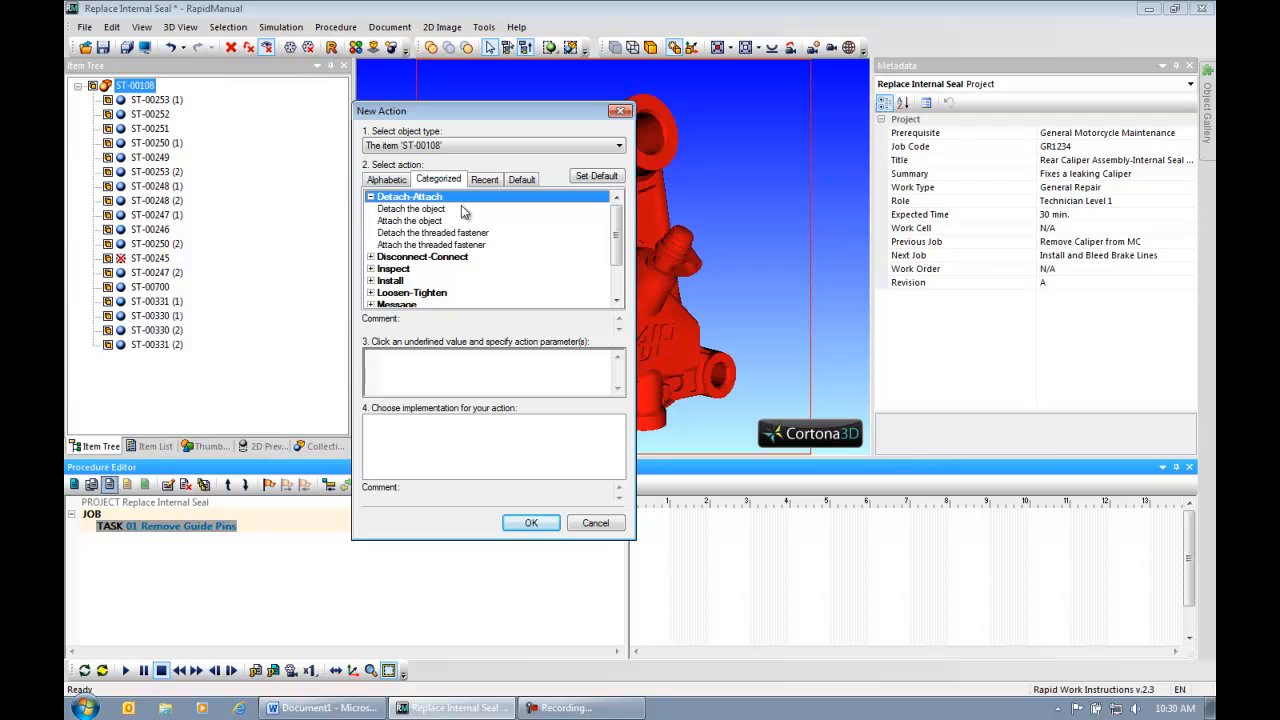
left_click(371, 197)
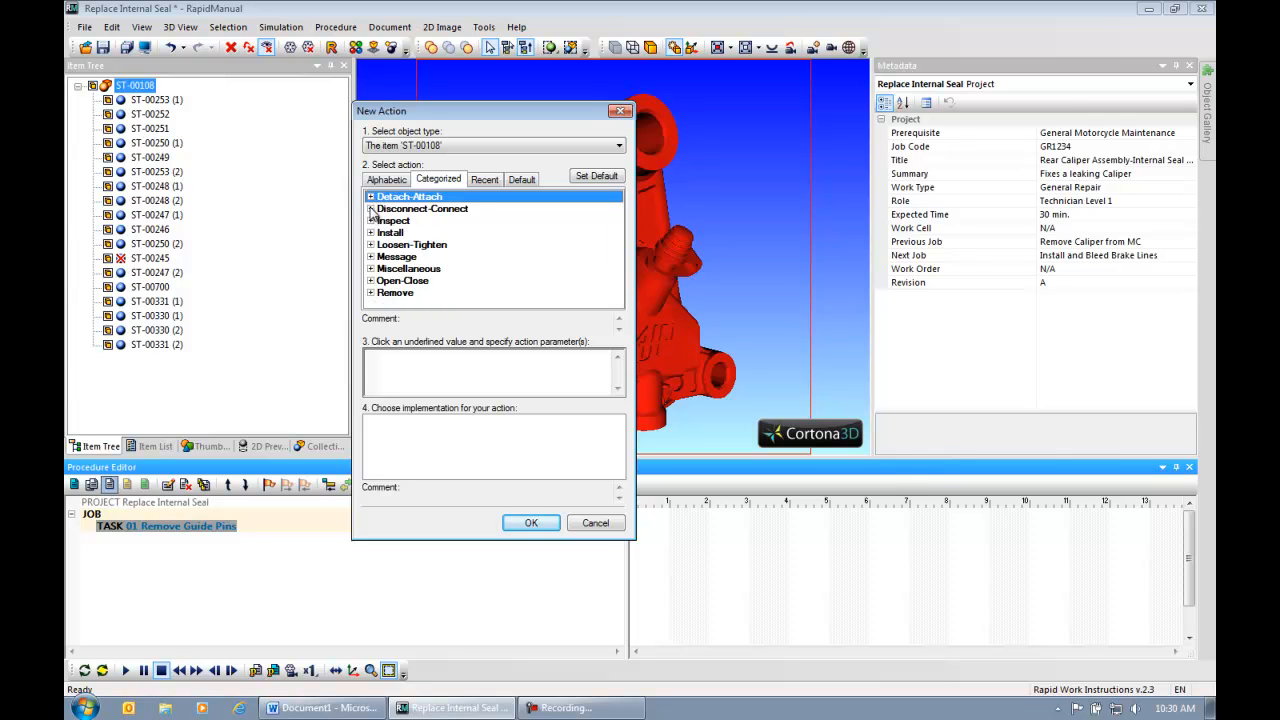
left_click(371, 209)
left_click(371, 209)
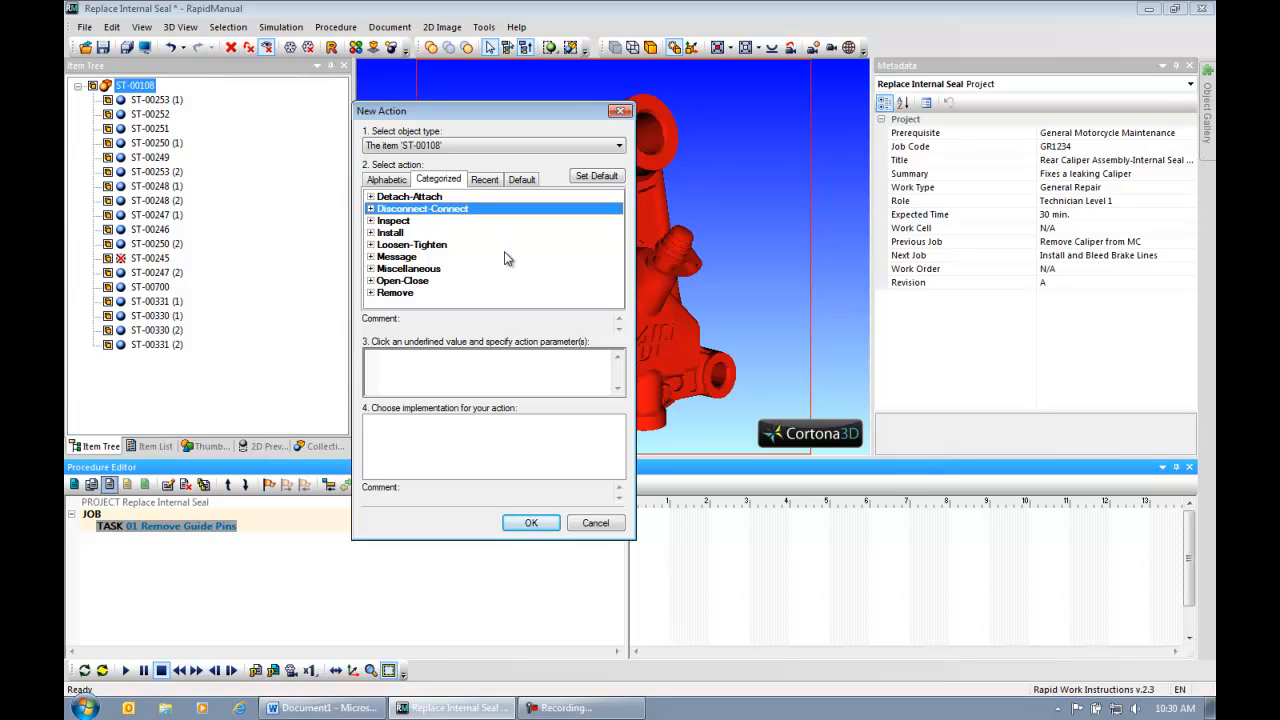
left_click(371, 269)
left_click_drag(617, 225, 619, 262)
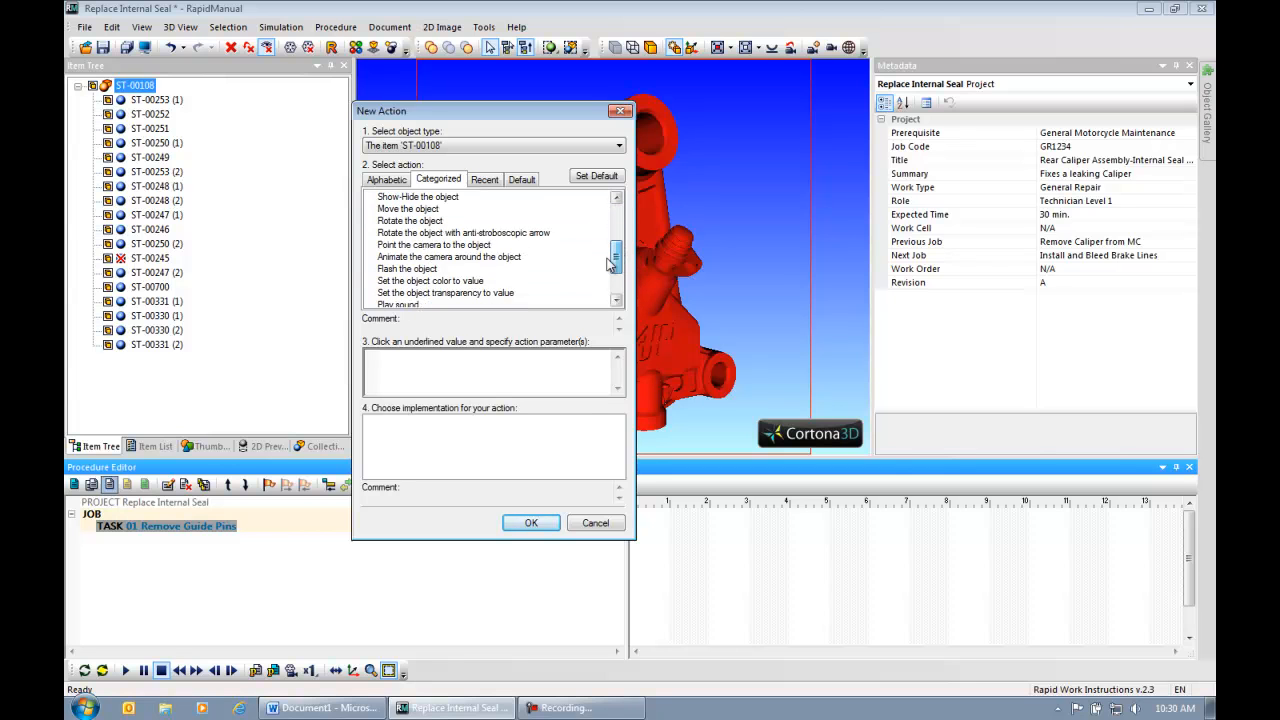
left_click(499, 245)
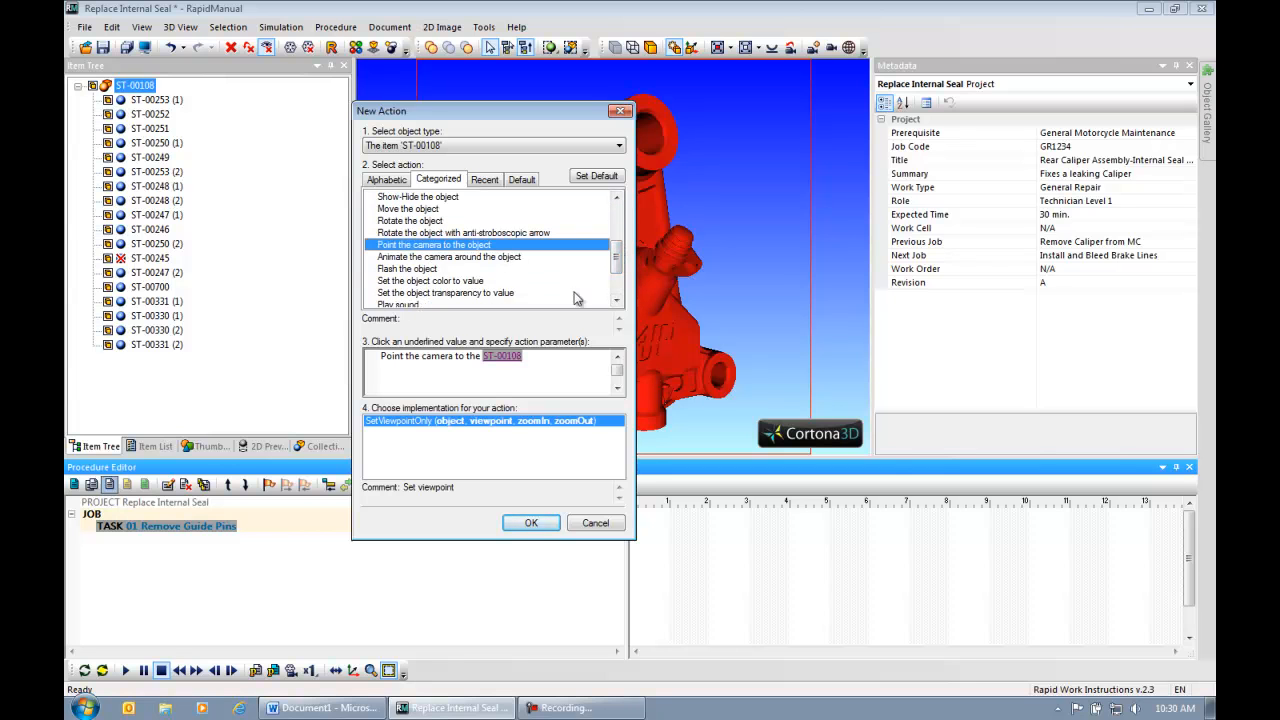
left_click(531, 523)
left_click(487, 297)
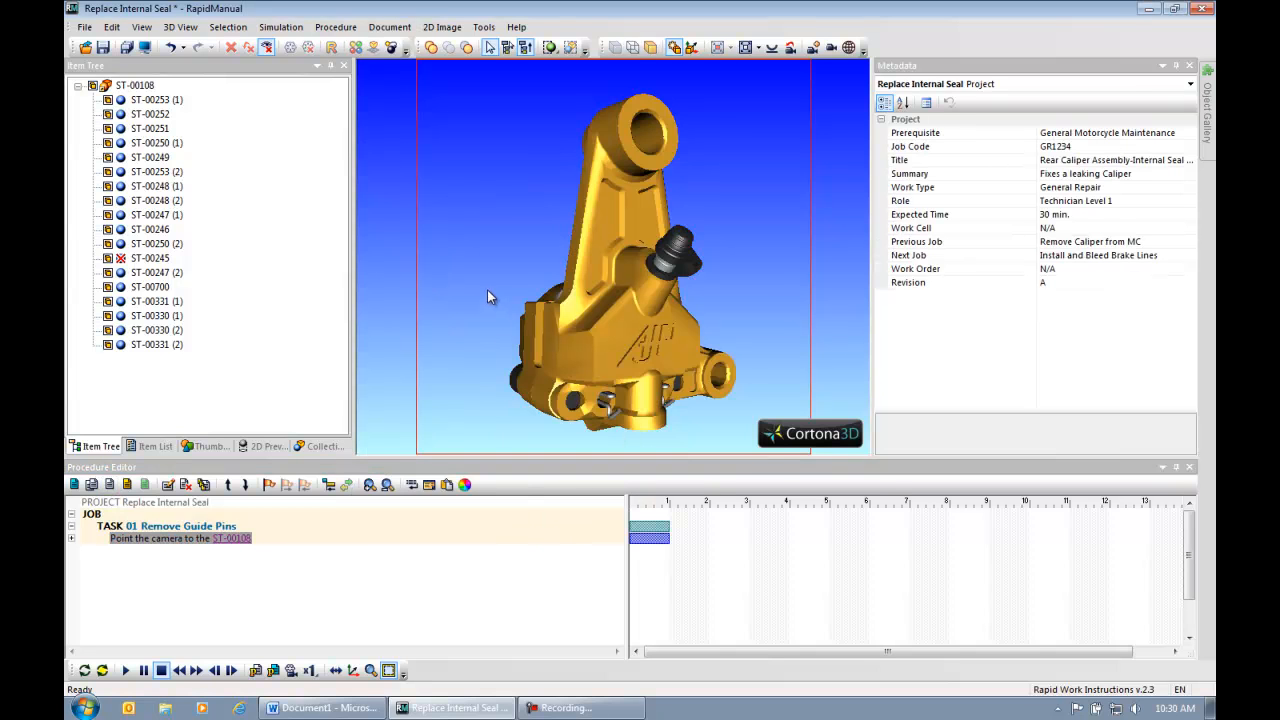
Add a Remove the object action for guide spring ST-00247 (2), viewed from an angled side, using the Flash-Transform-MakeInvisible implementation.
left_click_drag(471, 281, 617, 314)
middle_click_drag(620, 310, 552, 278)
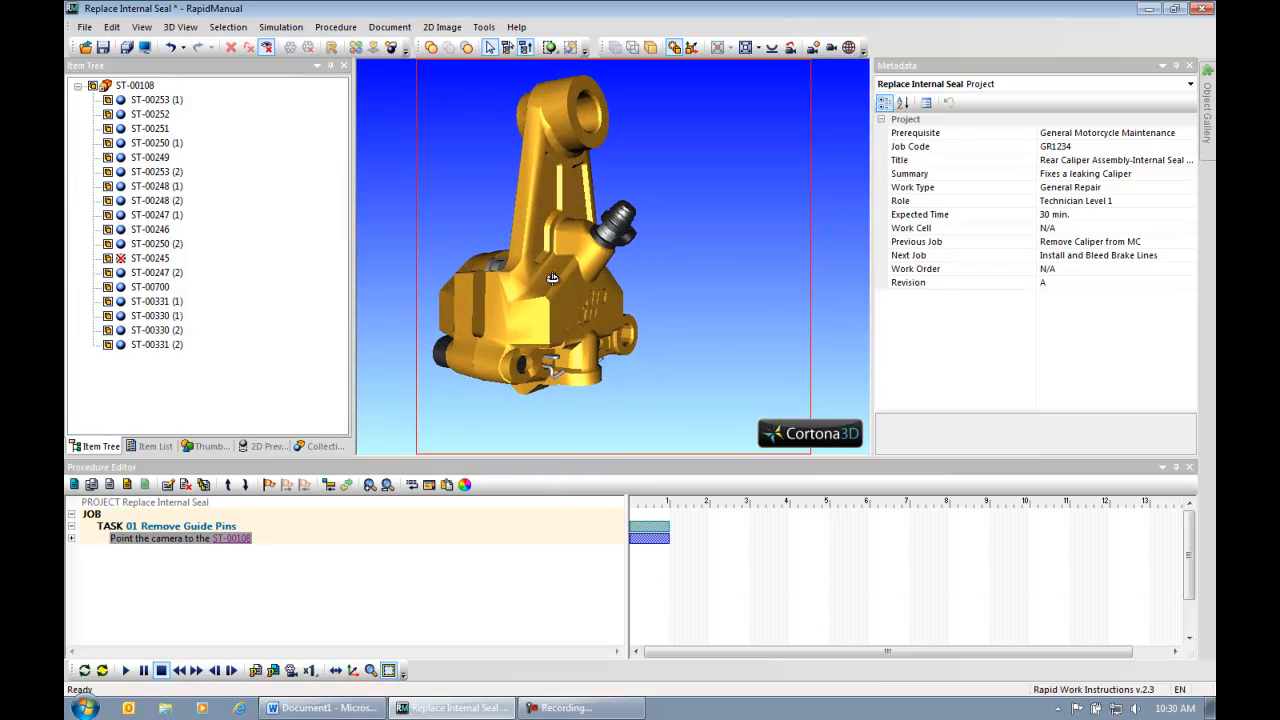
left_click(556, 366)
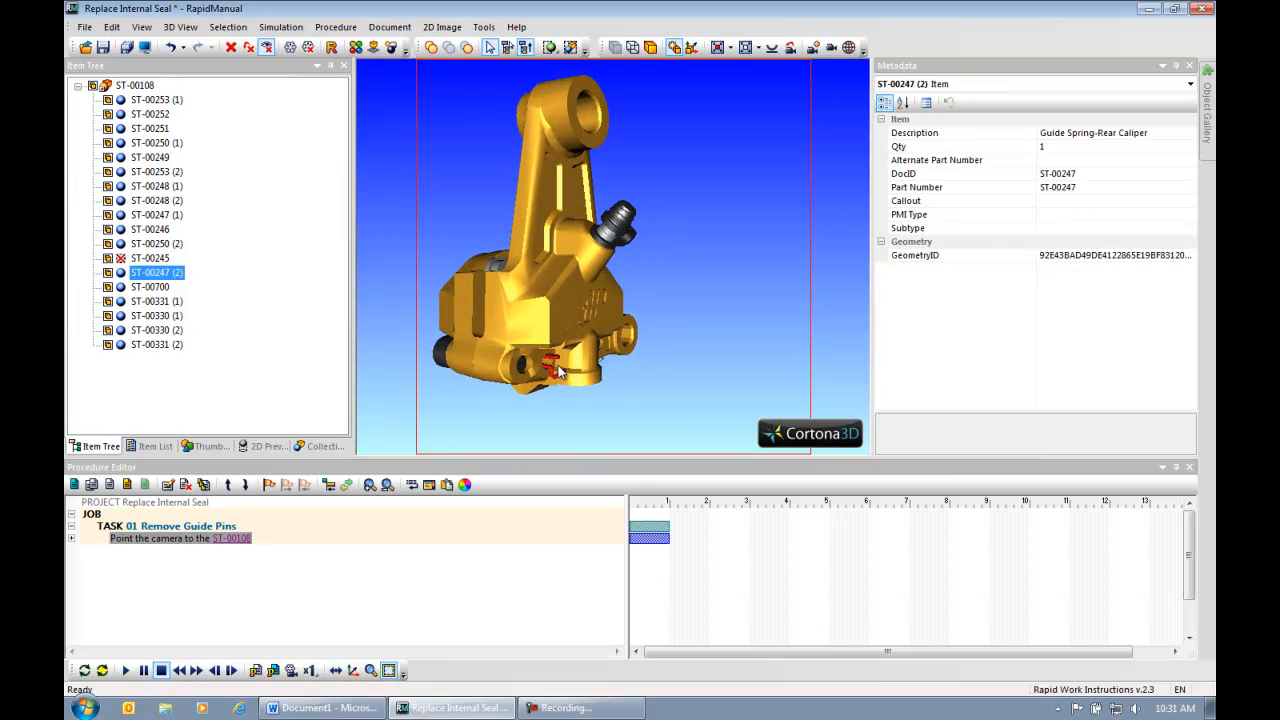
left_click(127, 489)
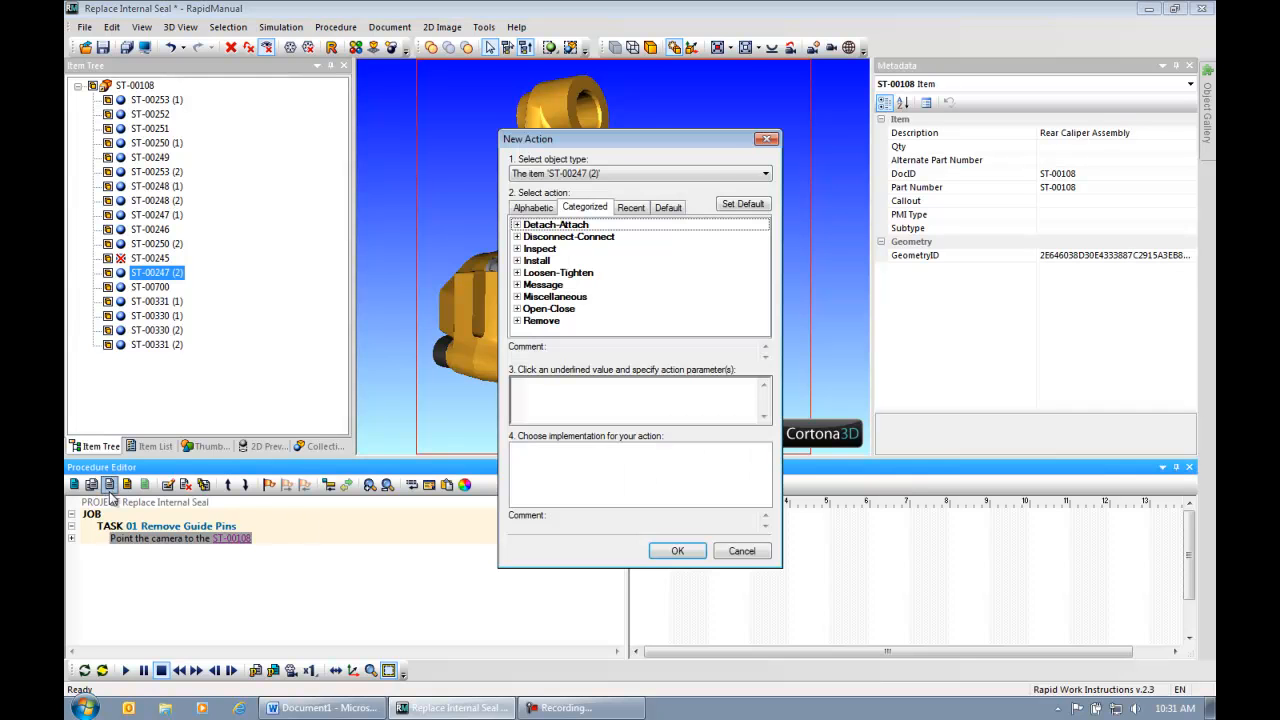
left_click(517, 321)
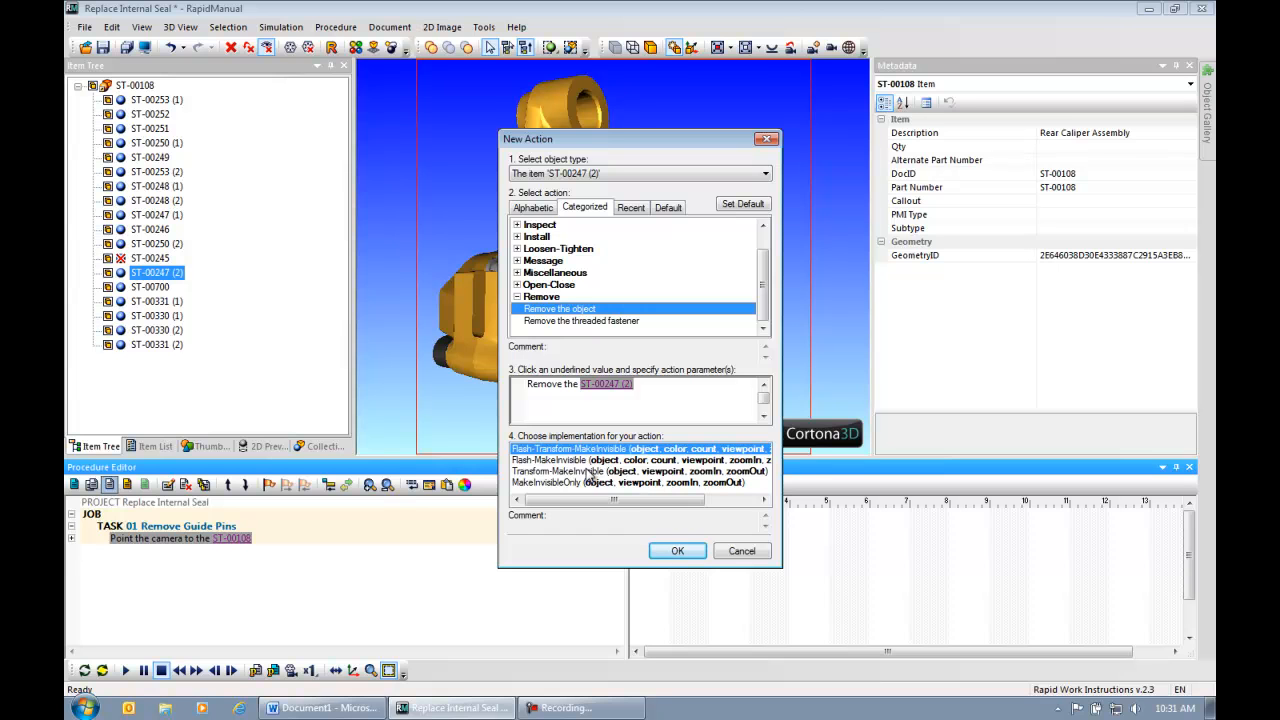
left_click(678, 552)
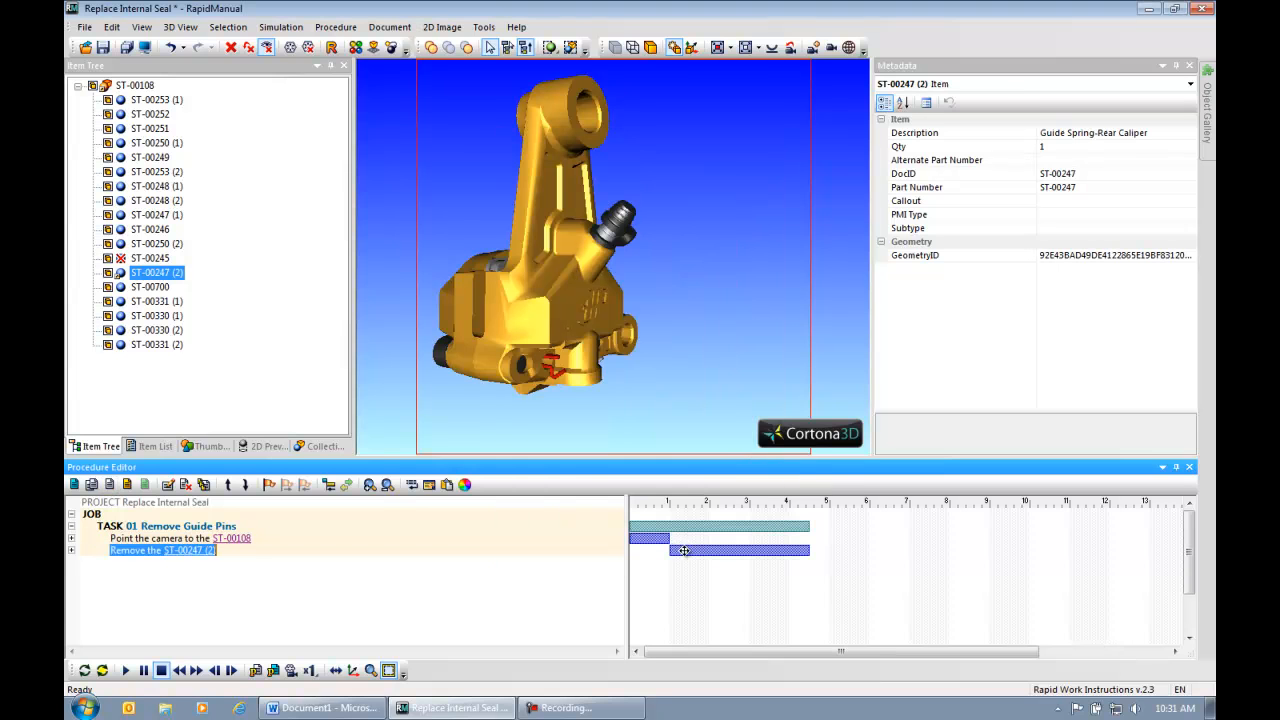
Edit the removal's Transform so guide spring ST-00247 (2) moves clear of the caliper, to a global X translation of about 0.108.
left_click(71, 551)
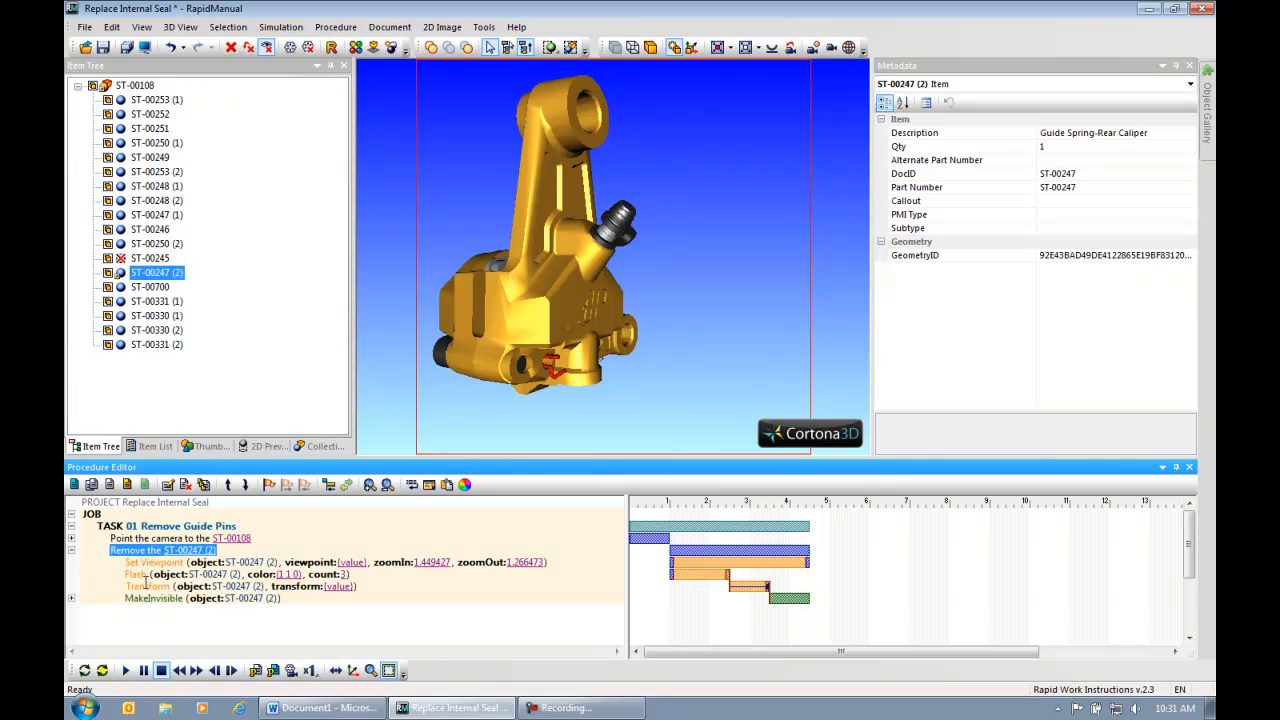
left_click(340, 587)
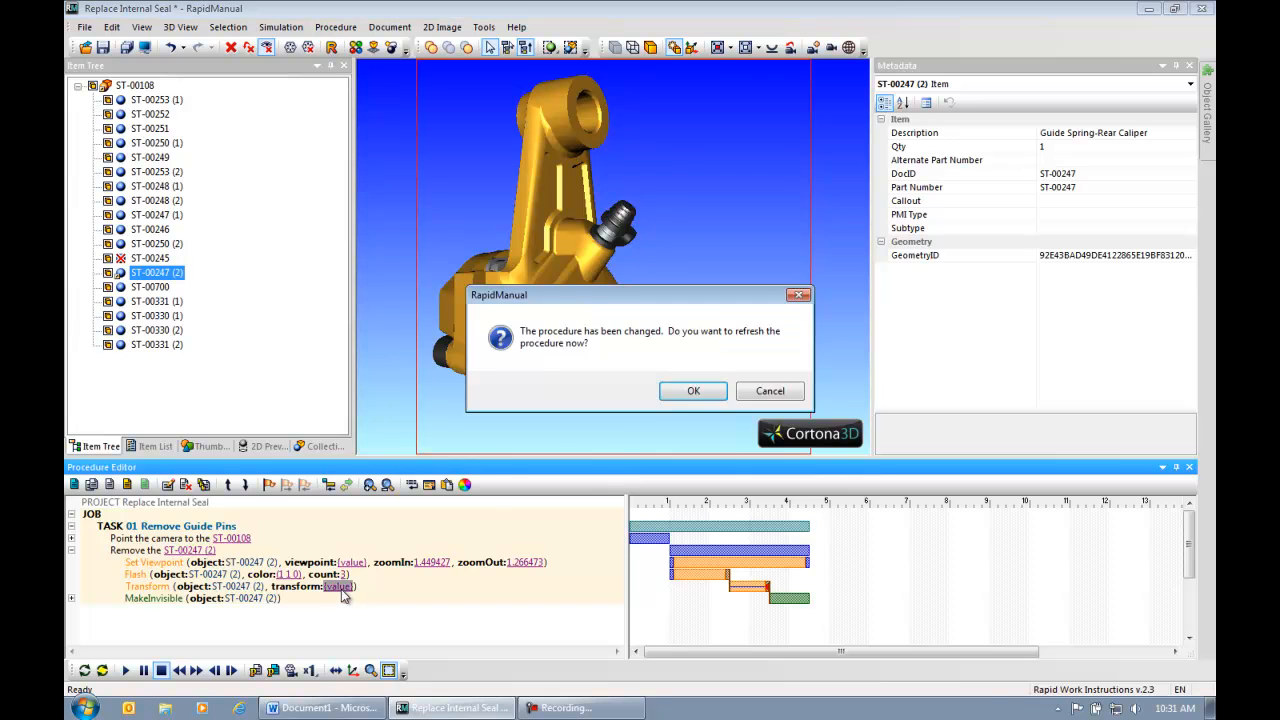
left_click(666, 397)
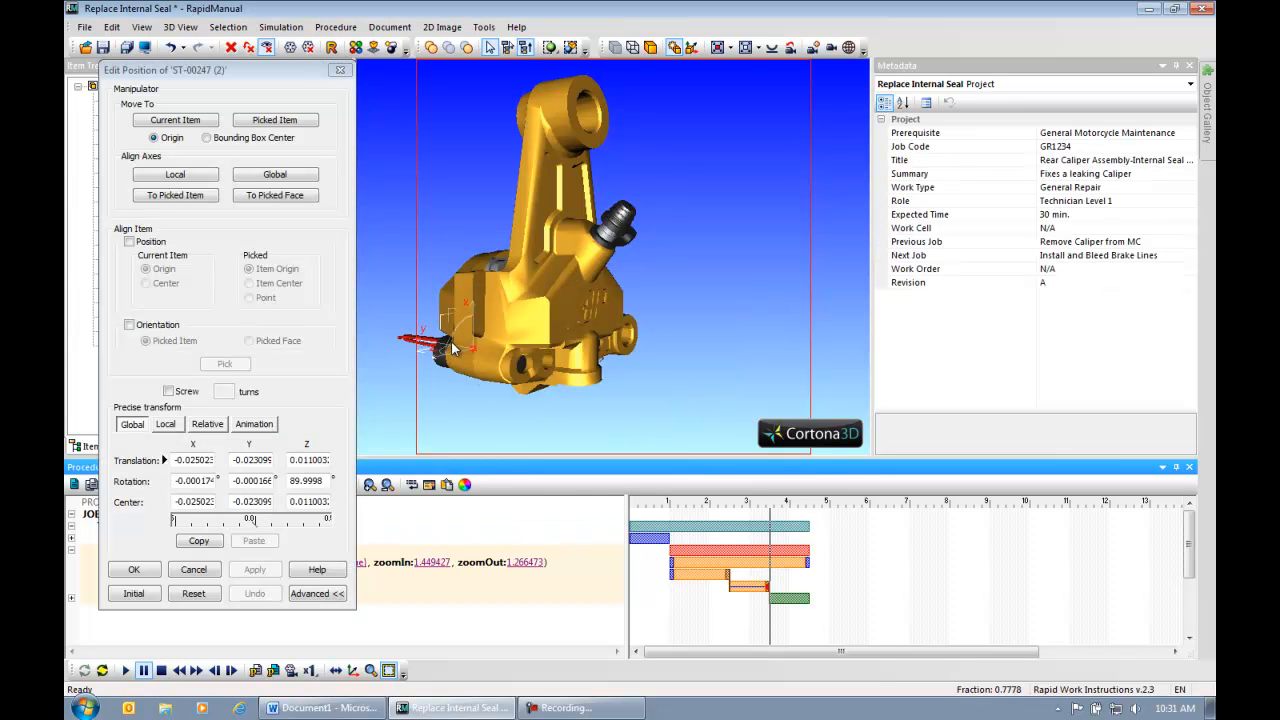
left_click_drag(452, 350, 771, 420)
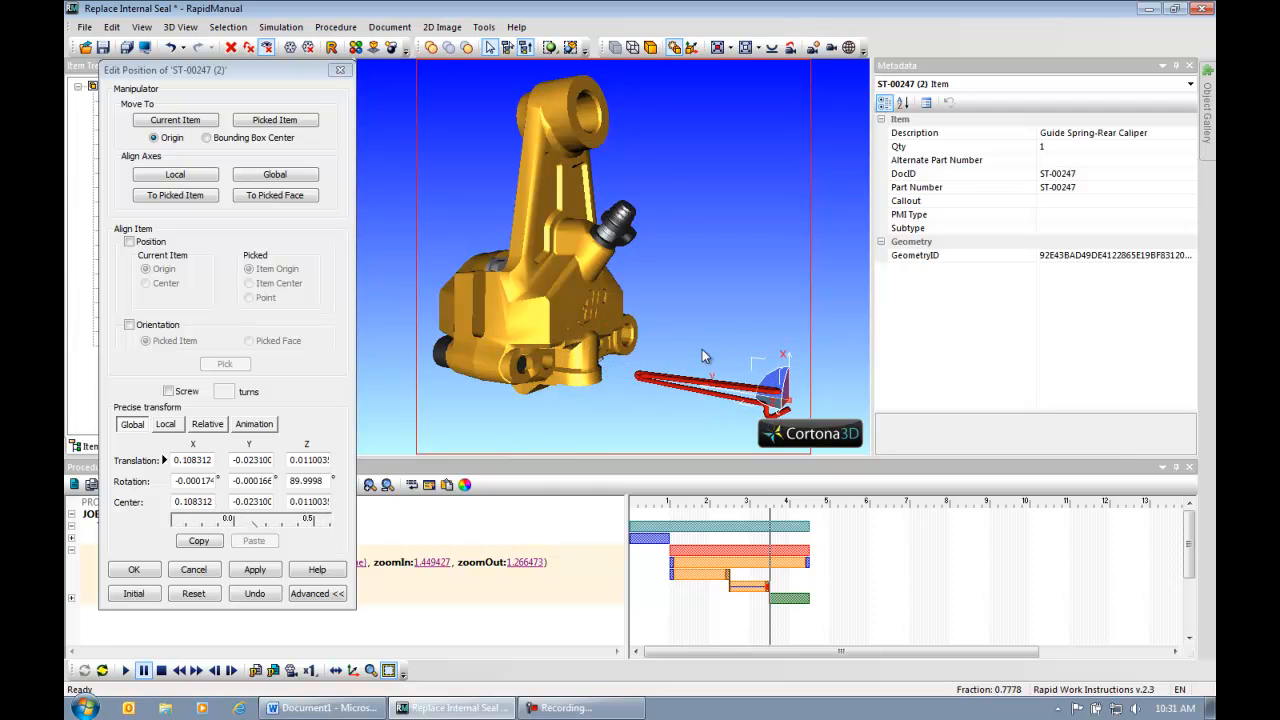
left_click(134, 569)
Refresh the procedure and play back the removal of guide spring ST-00247 (2), then collapse its action.
left_click(84, 671)
left_click(181, 671)
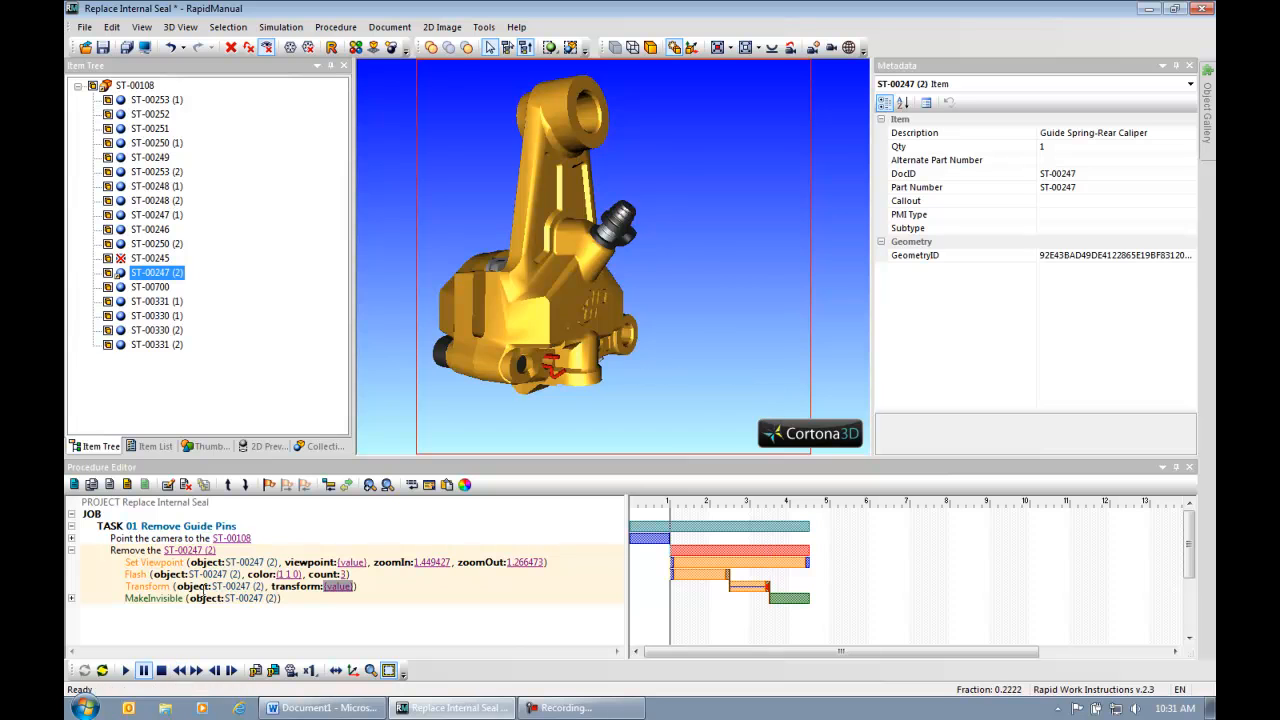
left_click(127, 671)
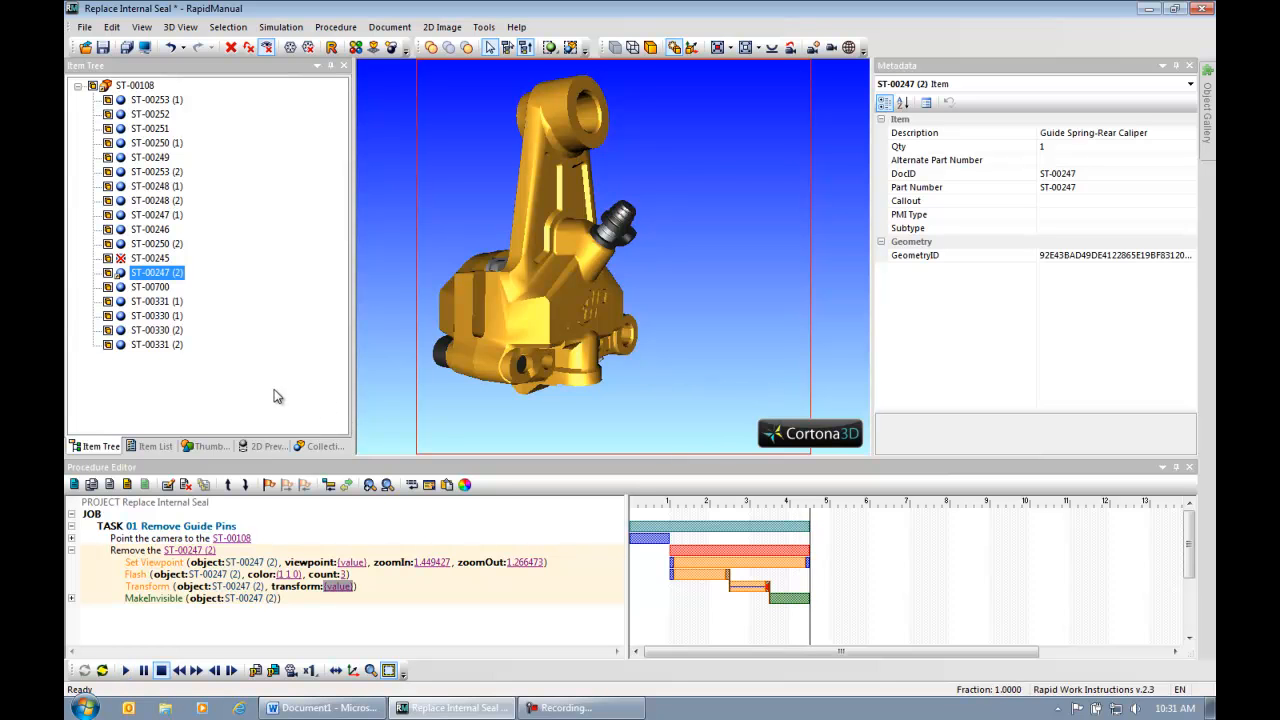
left_click(71, 550)
Turn the caliper to its other side, duplicate the Remove ST-00247 (2) action and assign the copy to guide spring ST-00247 (1).
left_click_drag(717, 259, 452, 277)
left_click_drag(626, 270, 684, 288)
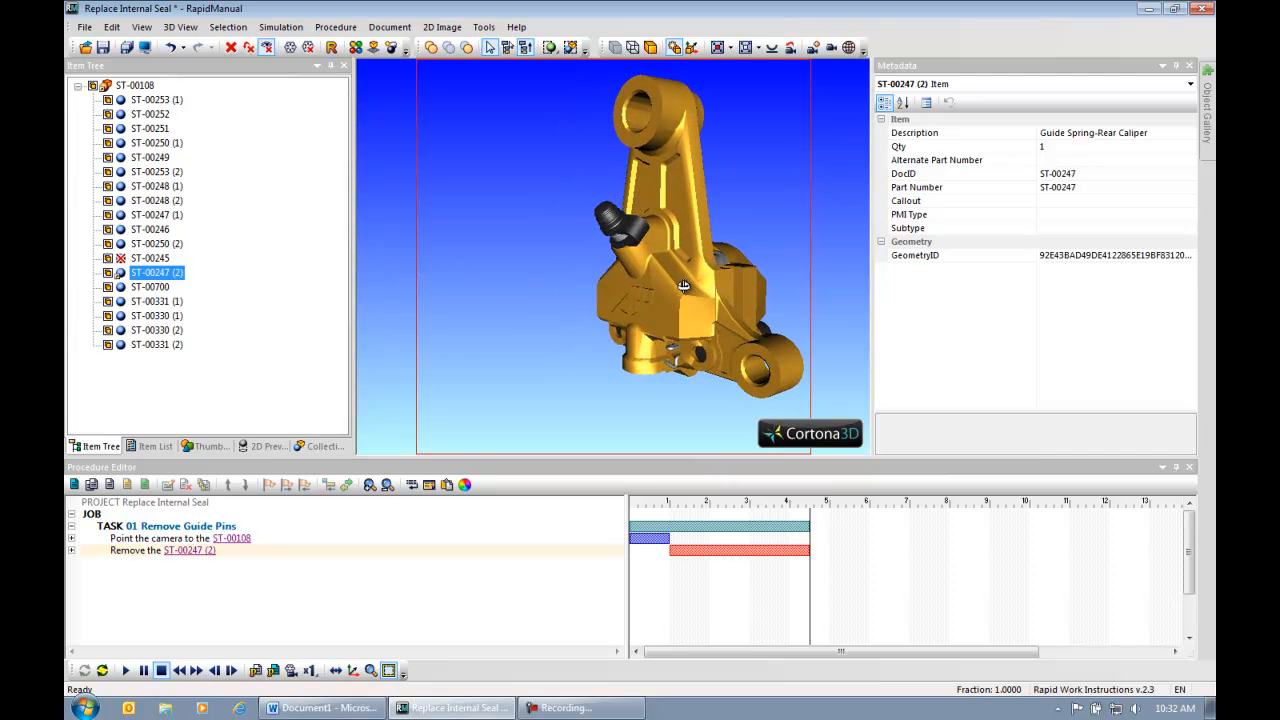
left_click(139, 552)
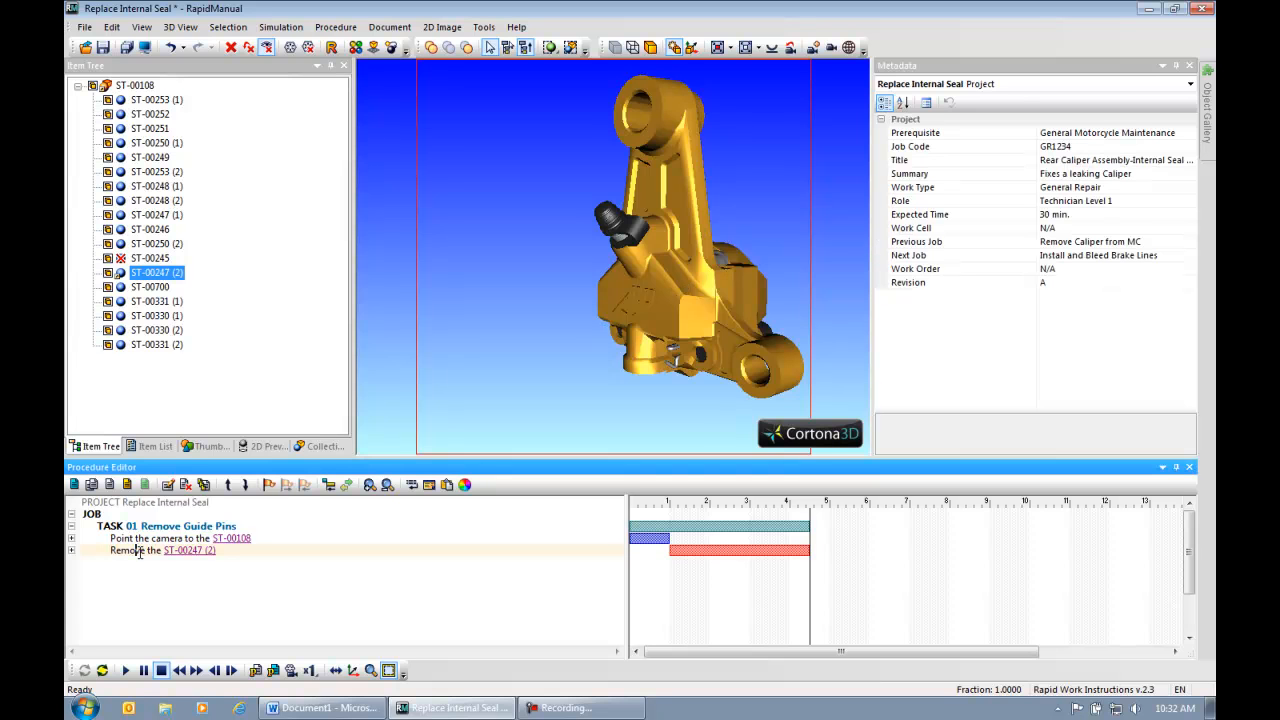
left_click(206, 486)
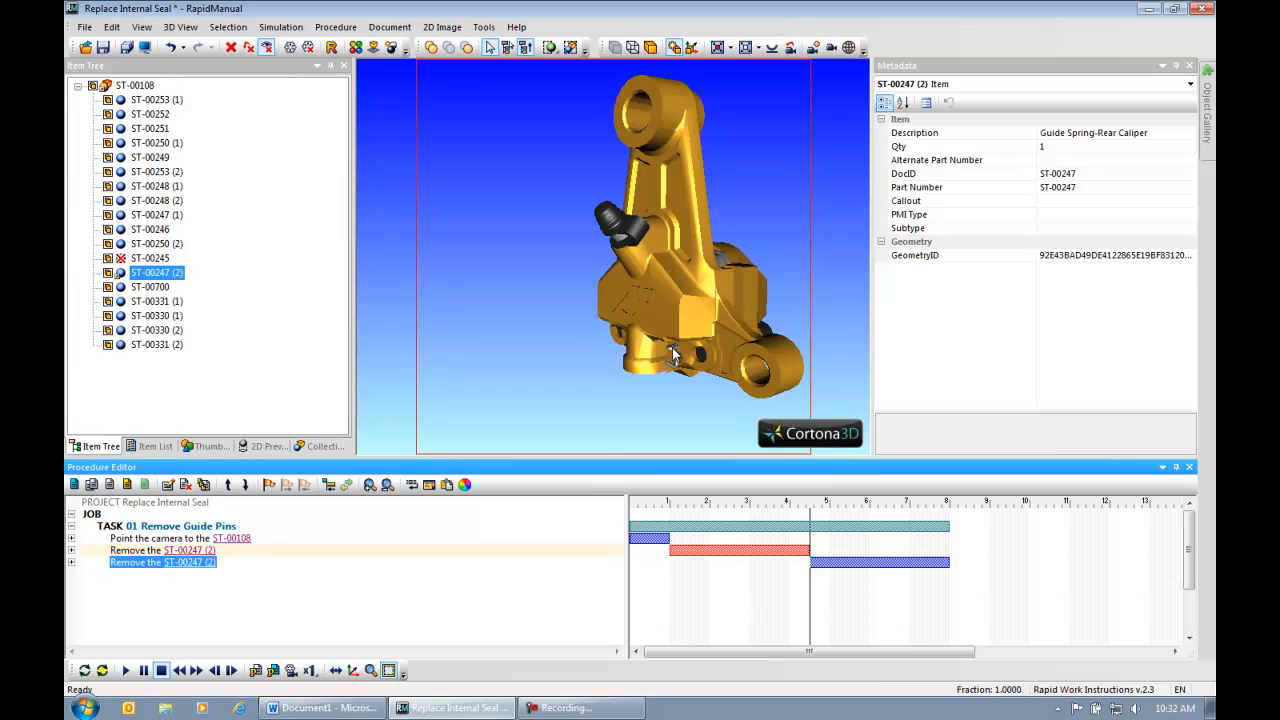
left_click(673, 355)
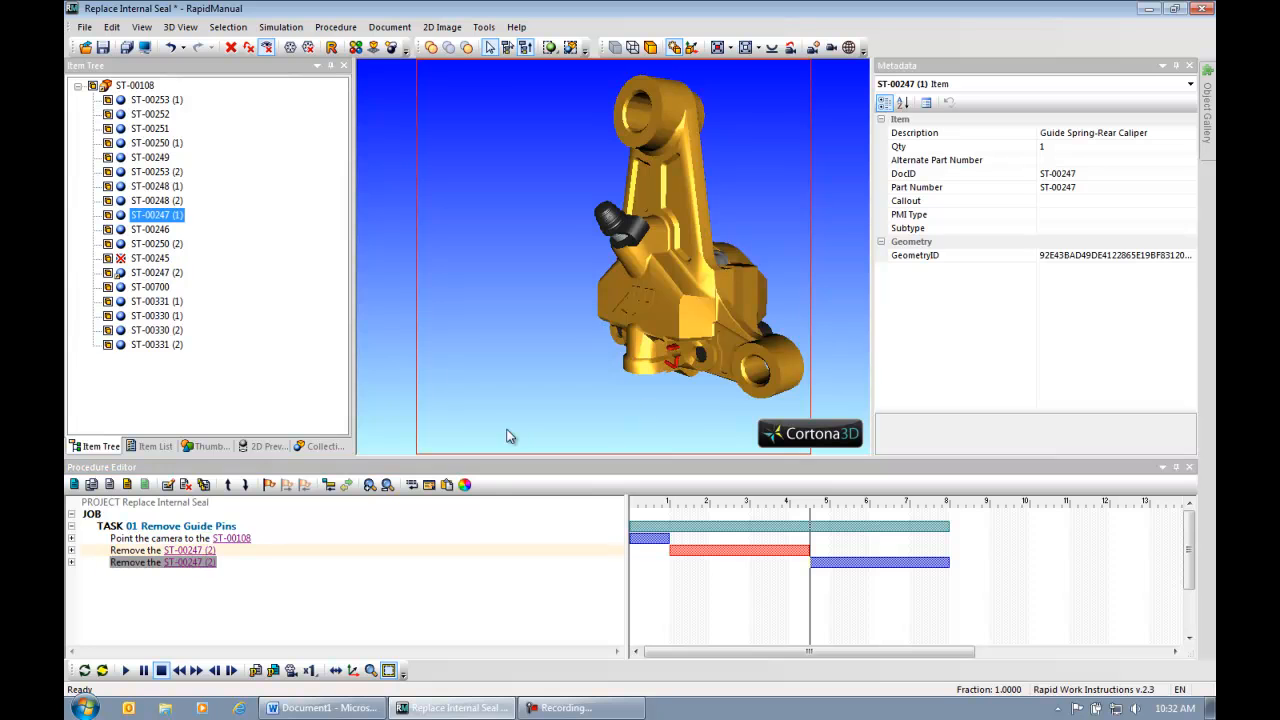
left_click(203, 566)
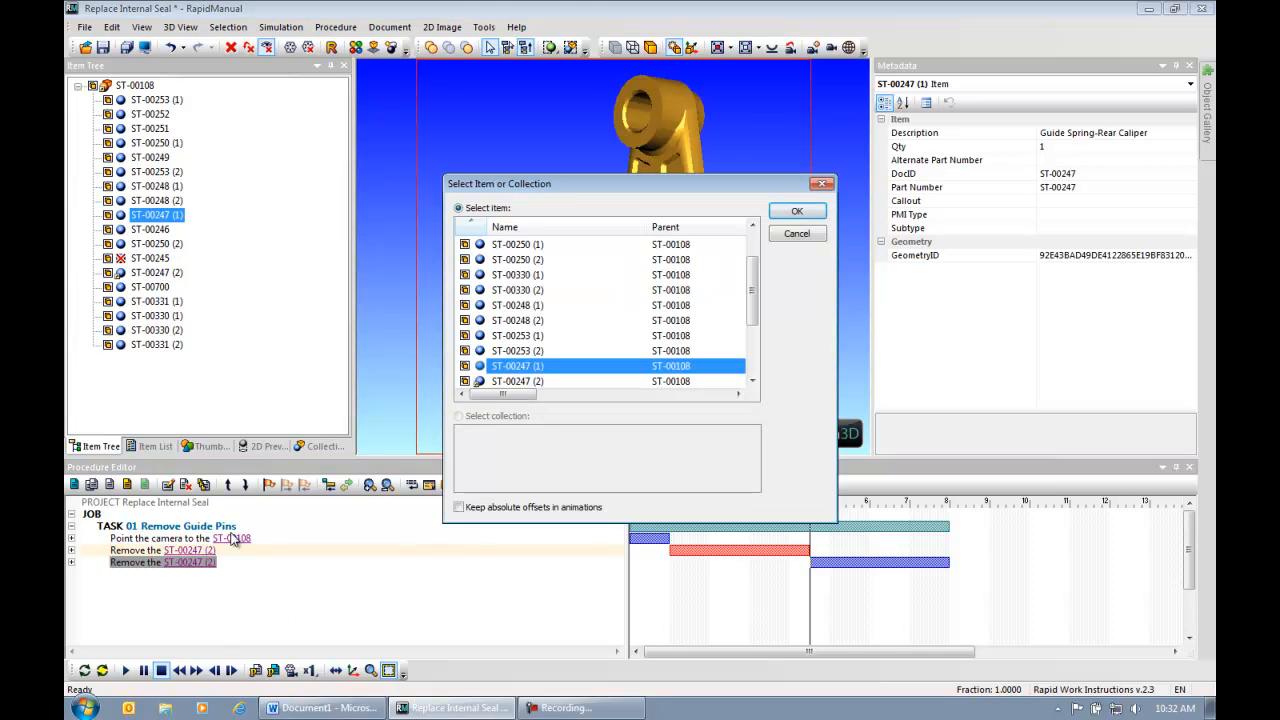
left_click(791, 214)
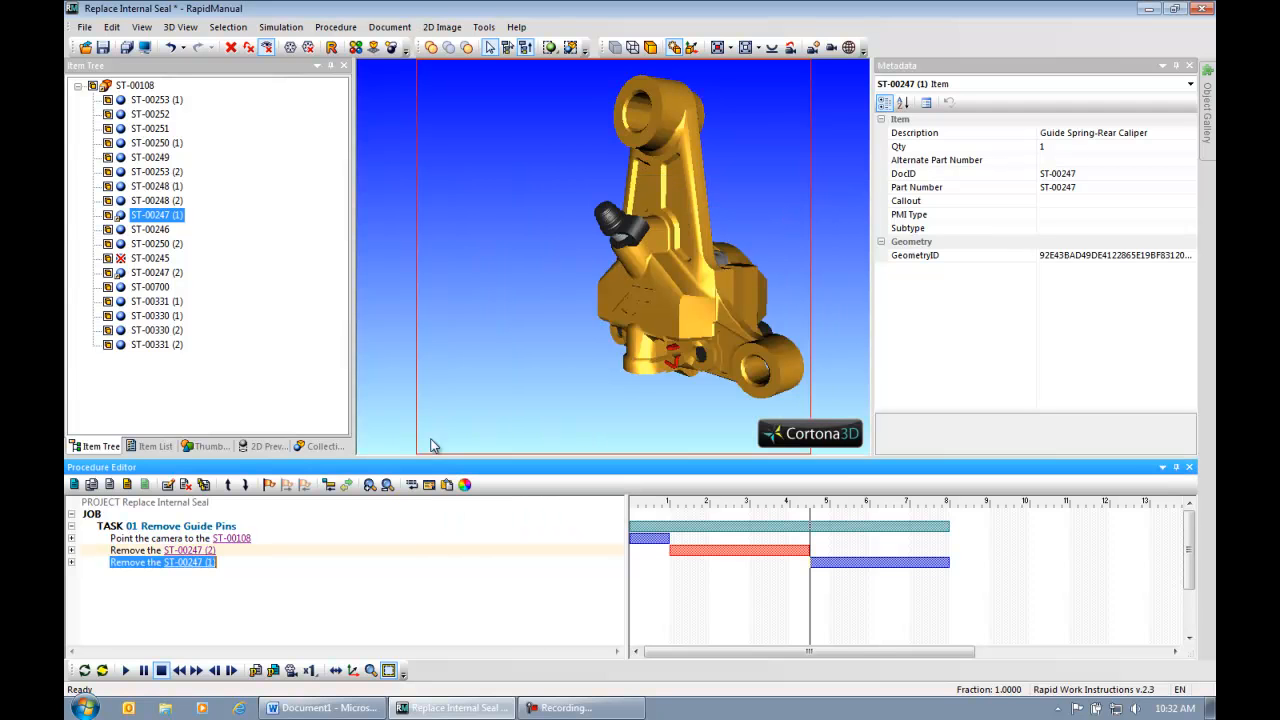
Set the viewpoint of the Remove ST-00247 (1) action to the current view of the caliper.
left_click(71, 562)
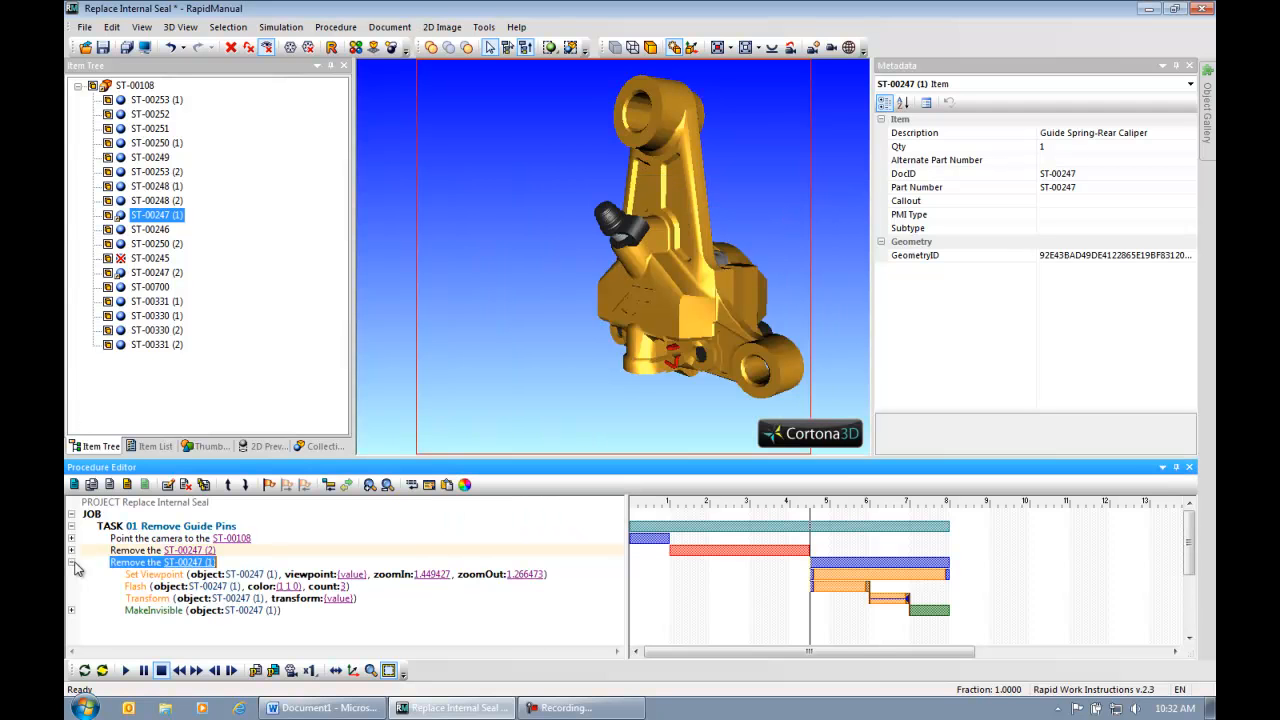
left_click(350, 575)
left_click(262, 215)
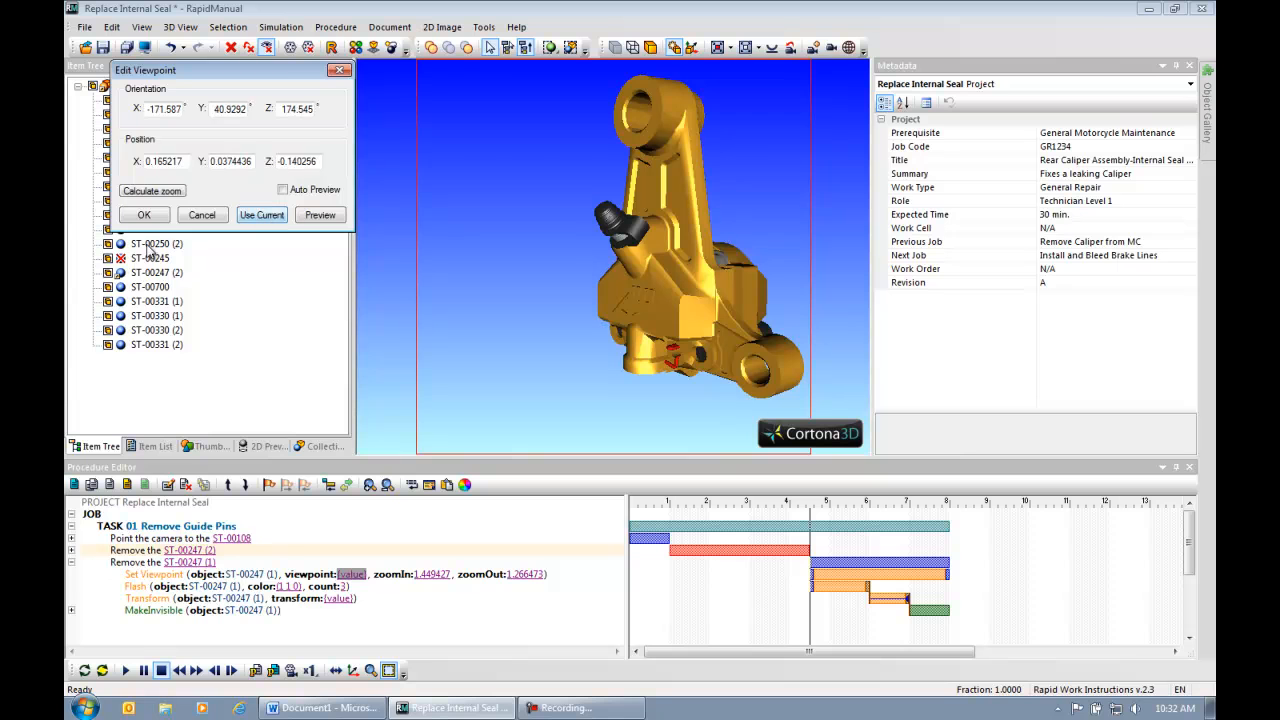
left_click(144, 216)
left_click(71, 562)
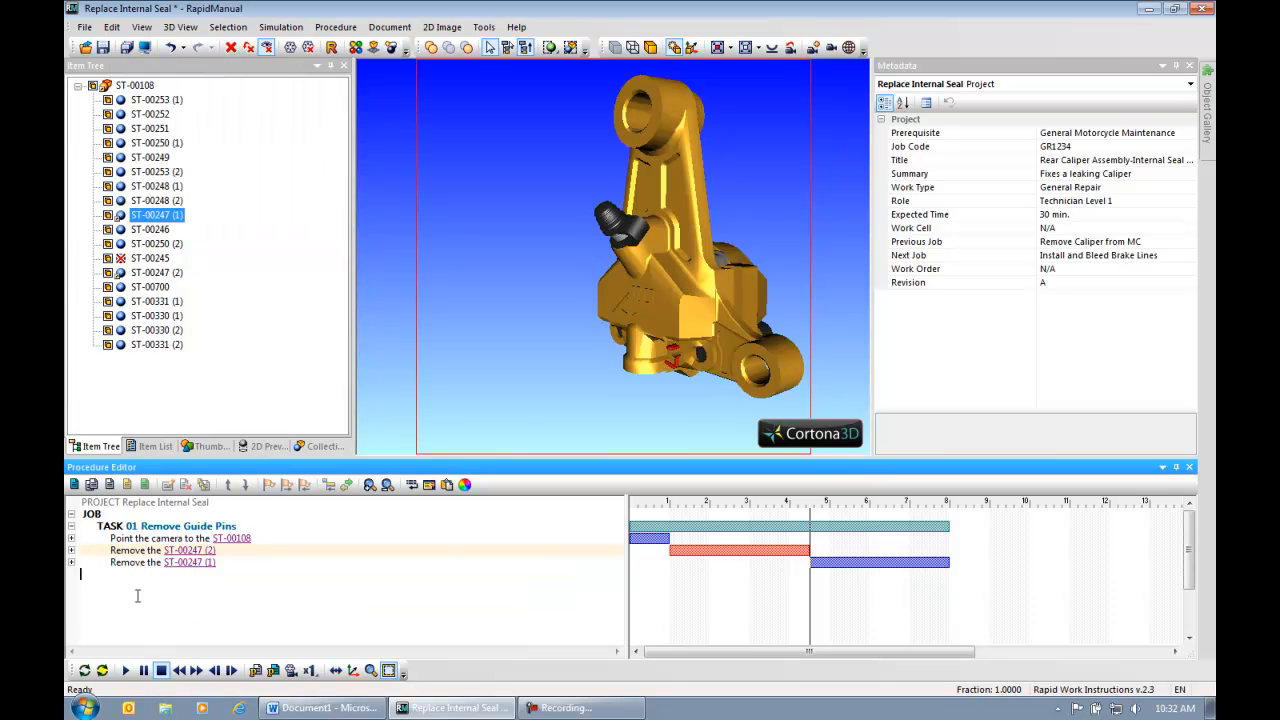
Refresh the procedure and preview the guide pin removal task through to its end.
left_click(231, 670)
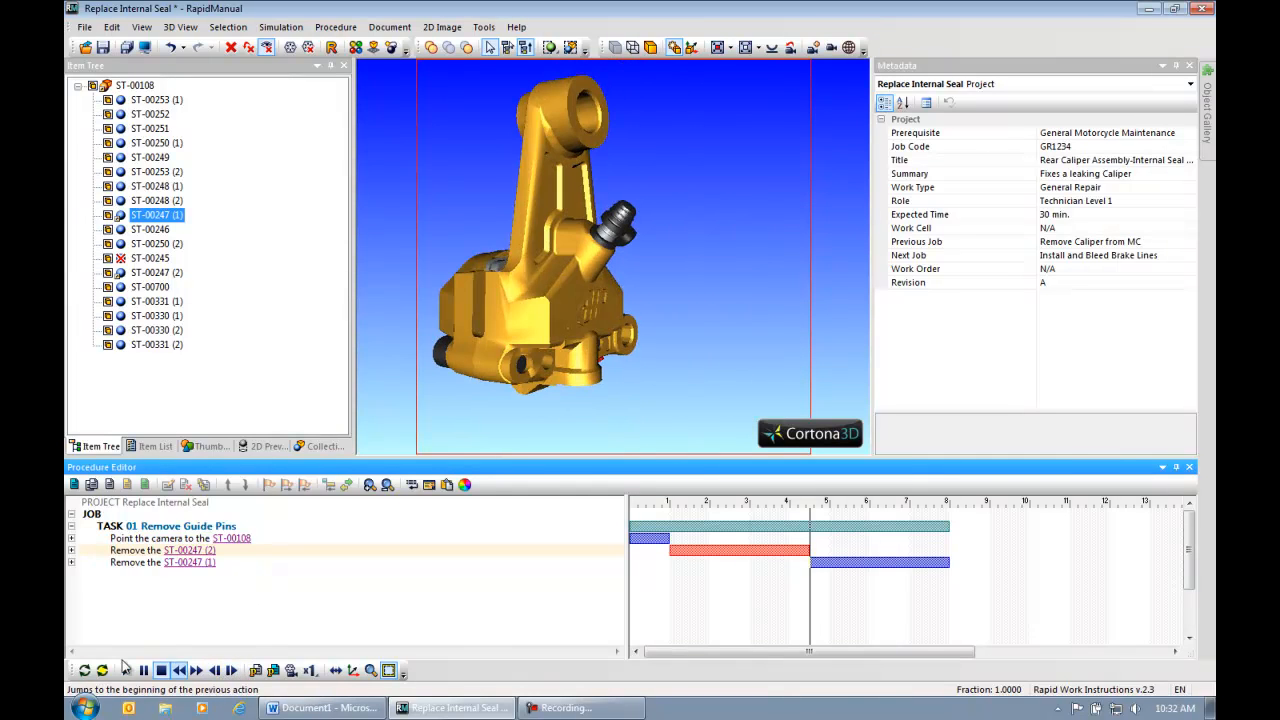
left_click(126, 671)
left_click(126, 671)
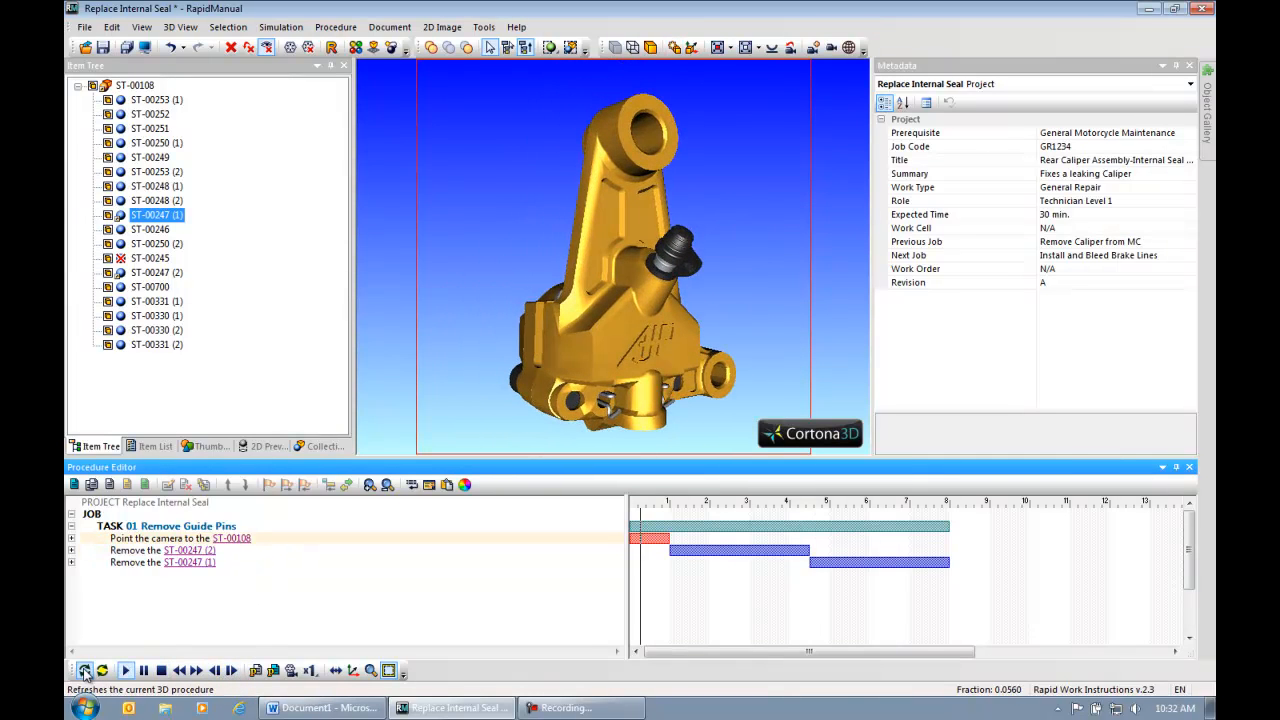
left_click(235, 673)
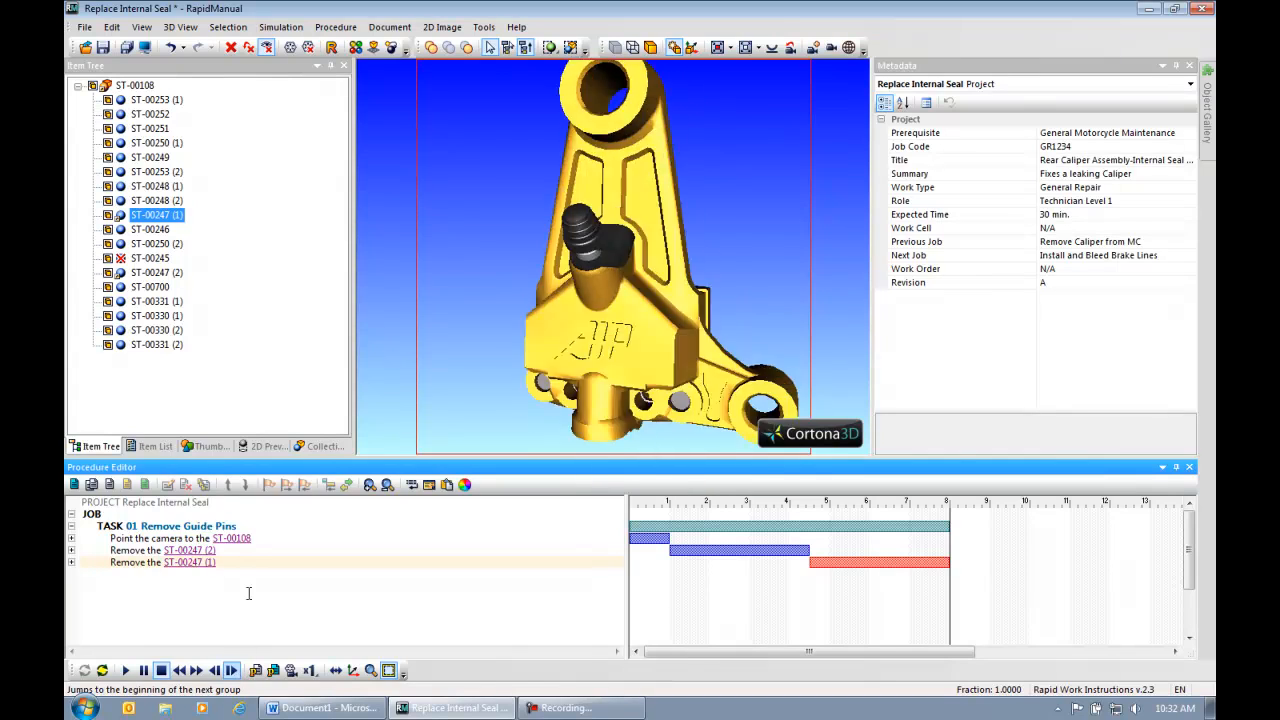
Add a task named "02 Remove the Brake Pads" to the procedure as a child of JOB.
left_click(76, 486)
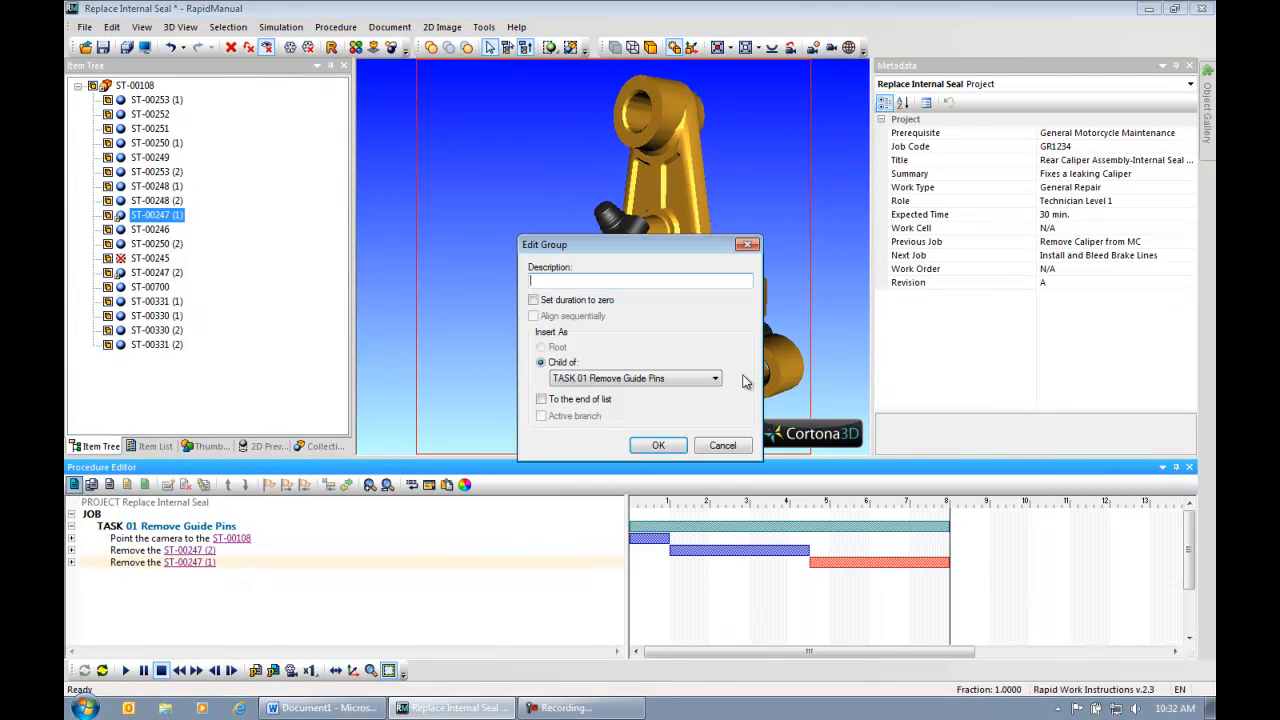
type("02 Remove the Brake Pads")
left_click(666, 380)
left_click(635, 403)
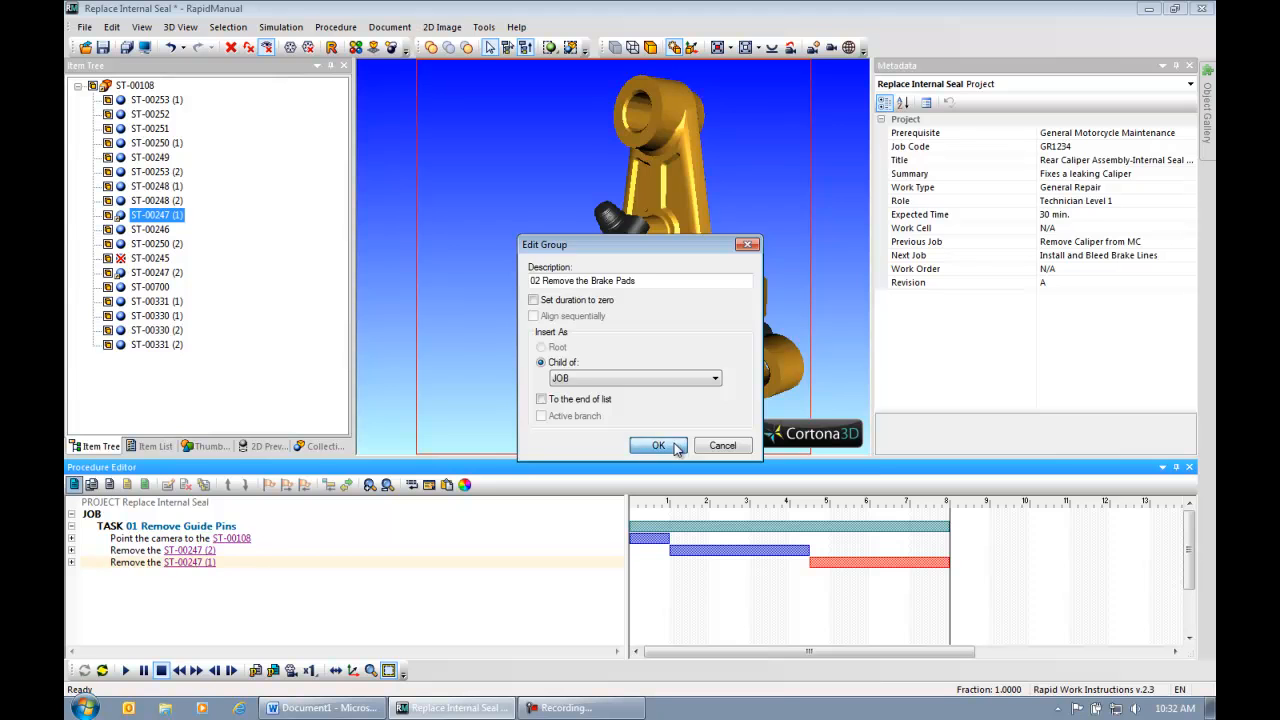
left_click(658, 445)
Turn the caliper to show its brake pads and add a Remove the object action for ST-00248 (1) with the Flash-Transform-MakeInvisible implementation.
left_click_drag(717, 324, 533, 293)
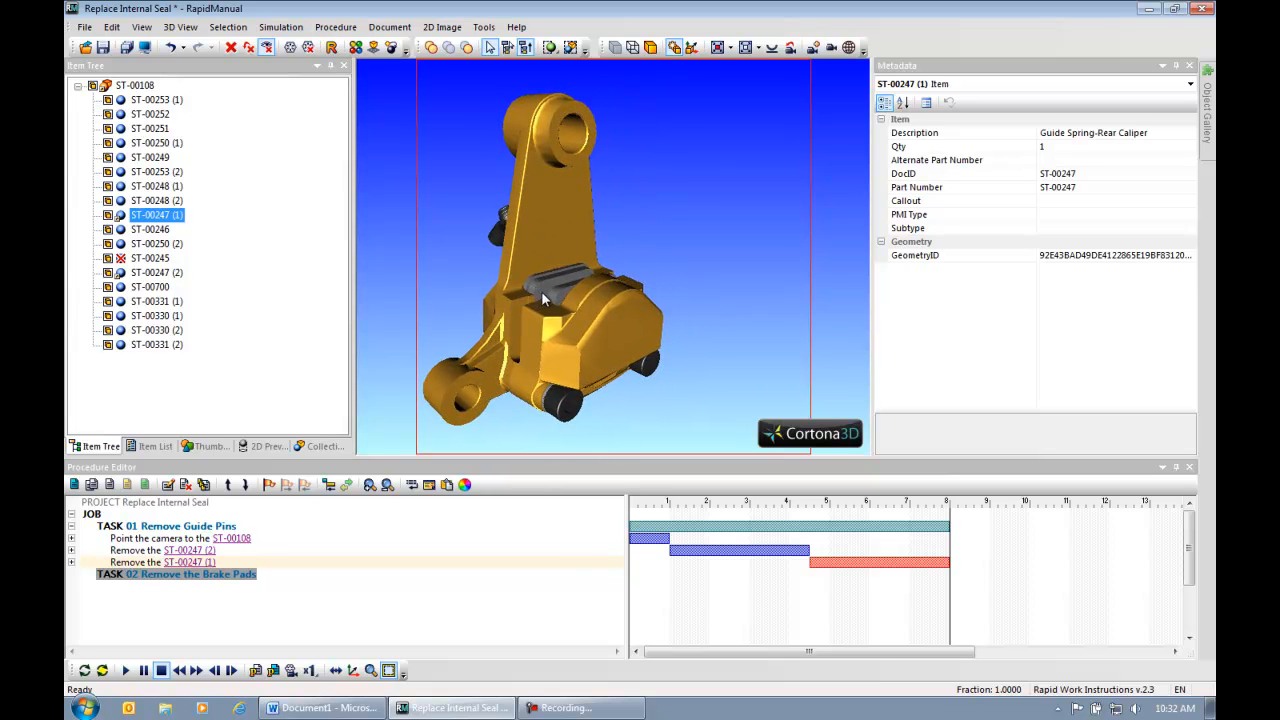
left_click(563, 292)
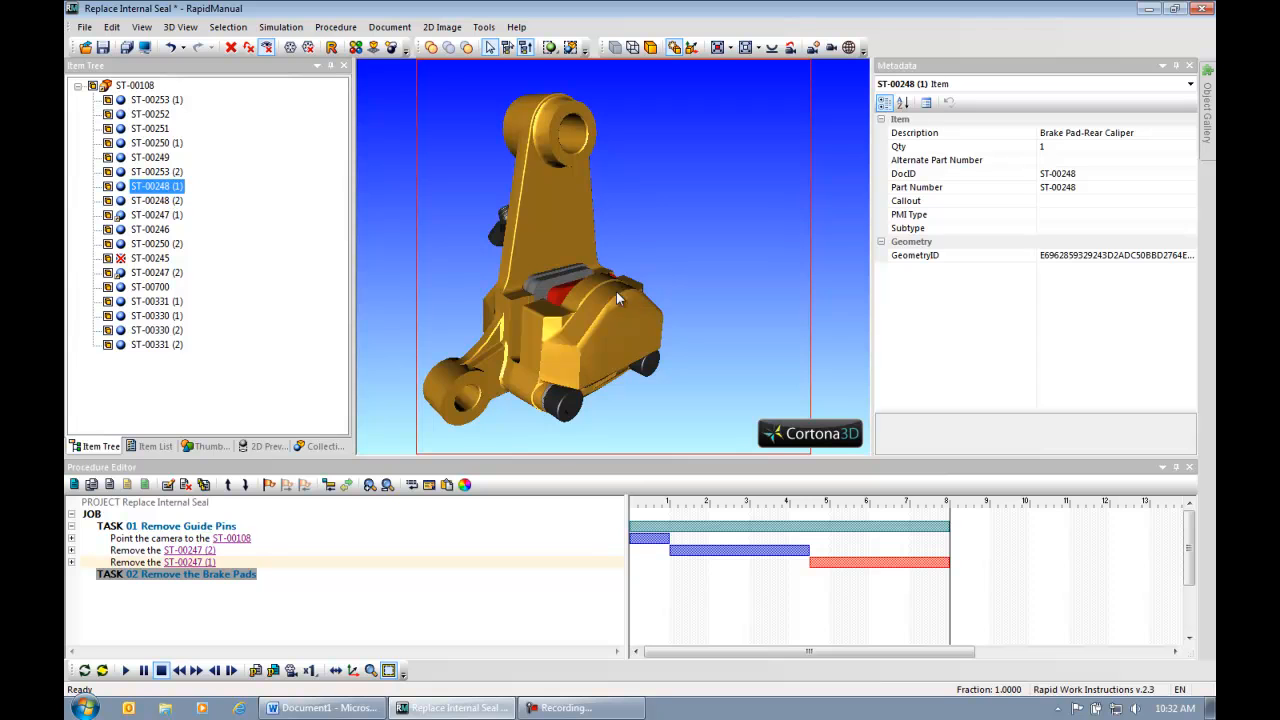
left_click(109, 484)
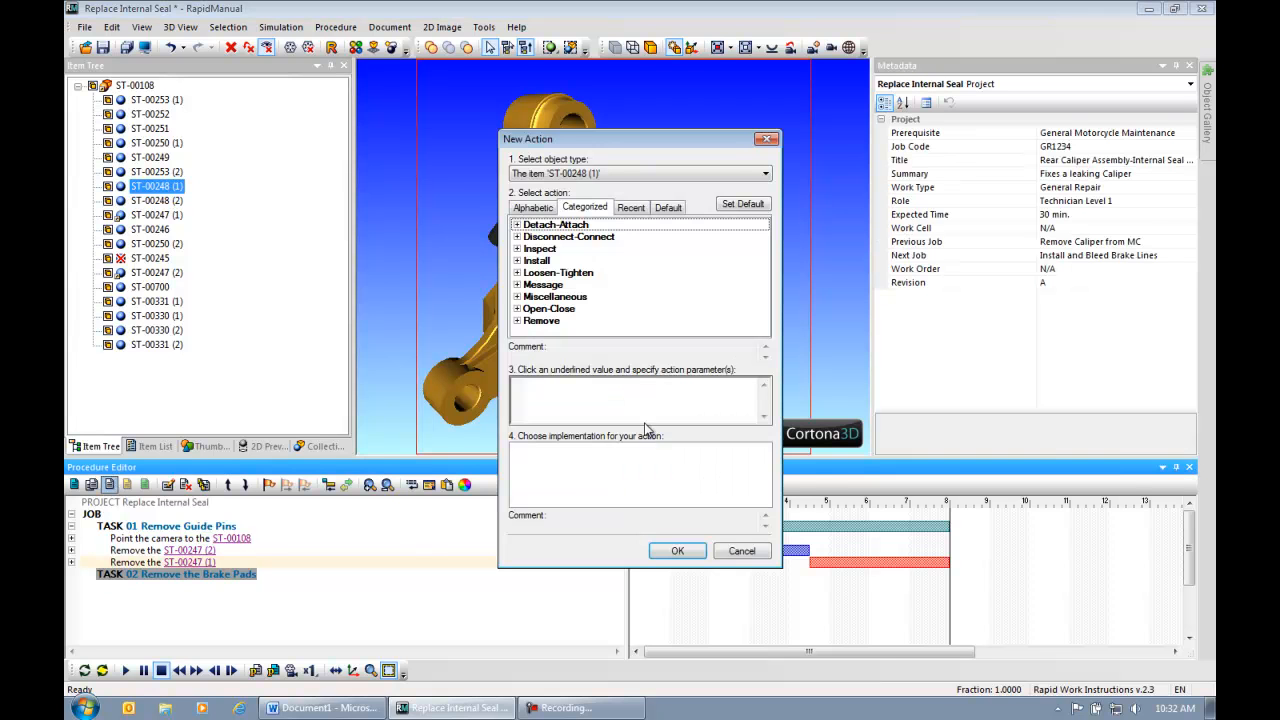
left_click(517, 321)
left_click_drag(761, 279, 719, 307)
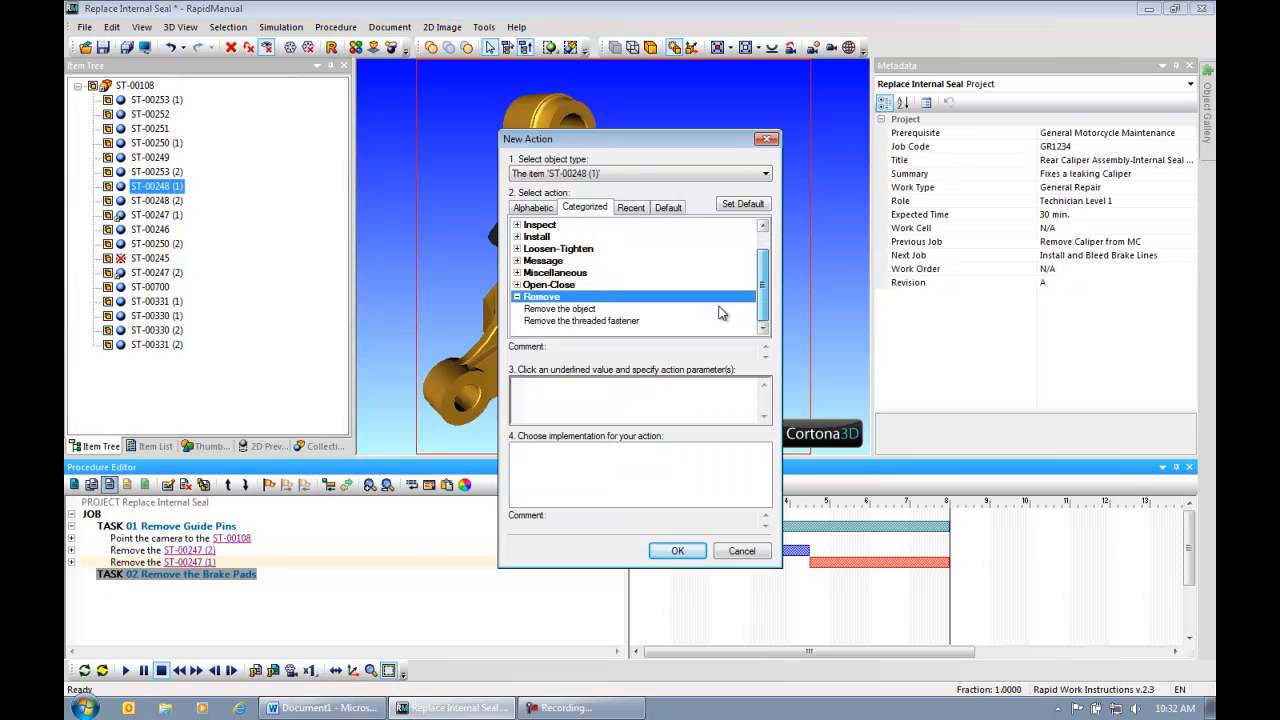
left_click(556, 310)
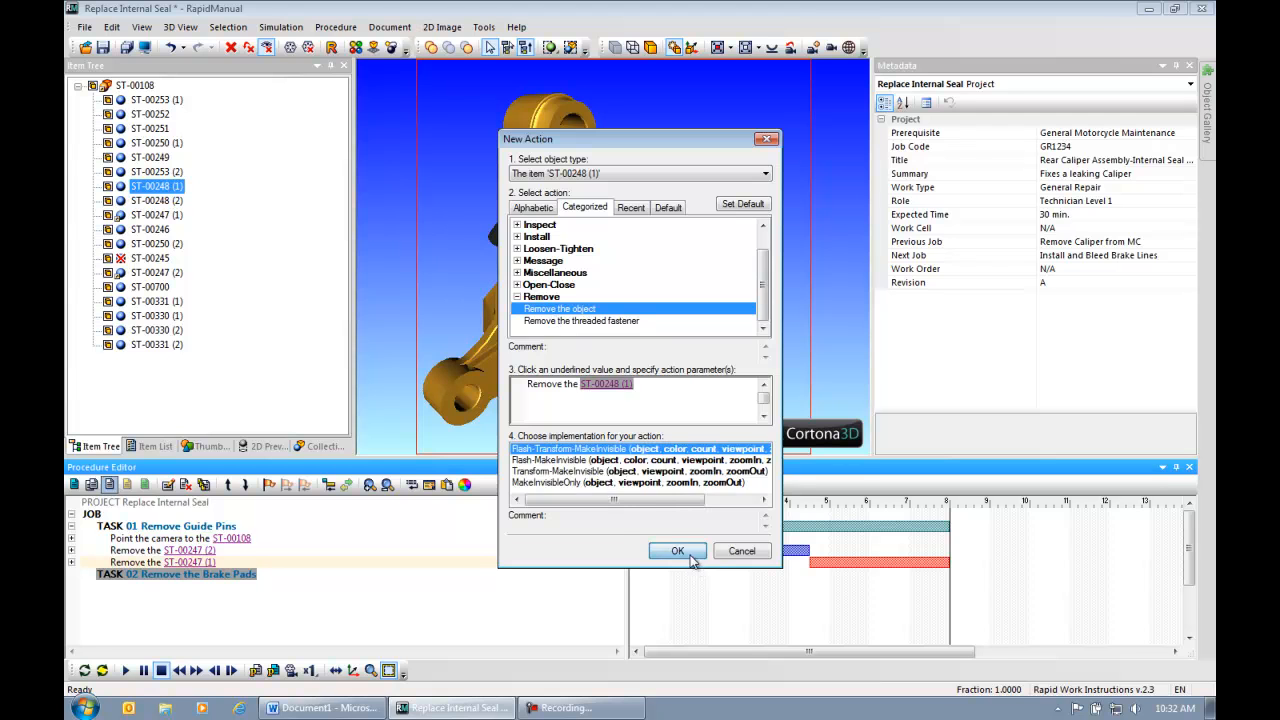
left_click(678, 551)
Expand the Remove ST-00248 (1) action, insert a keyframe halfway along its Transform and refresh the procedure.
left_click(71, 586)
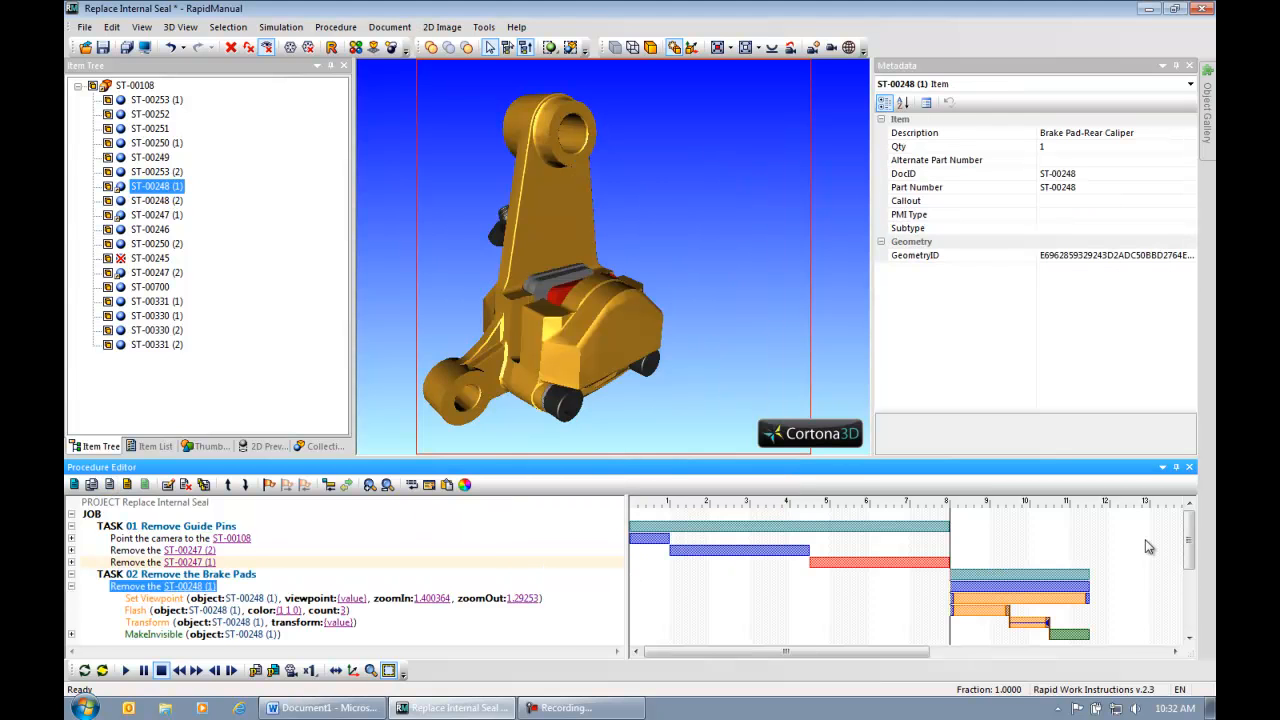
left_click_drag(1189, 546, 1189, 562)
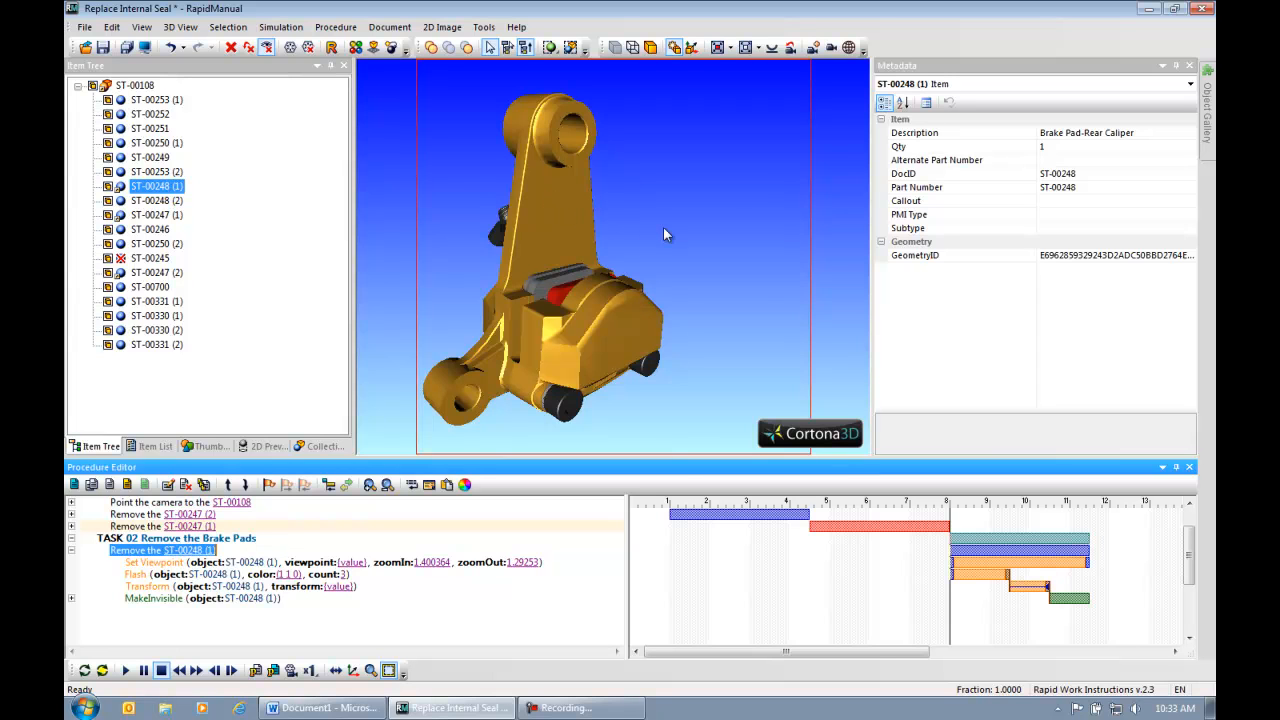
right_click(1029, 586)
left_click(1097, 288)
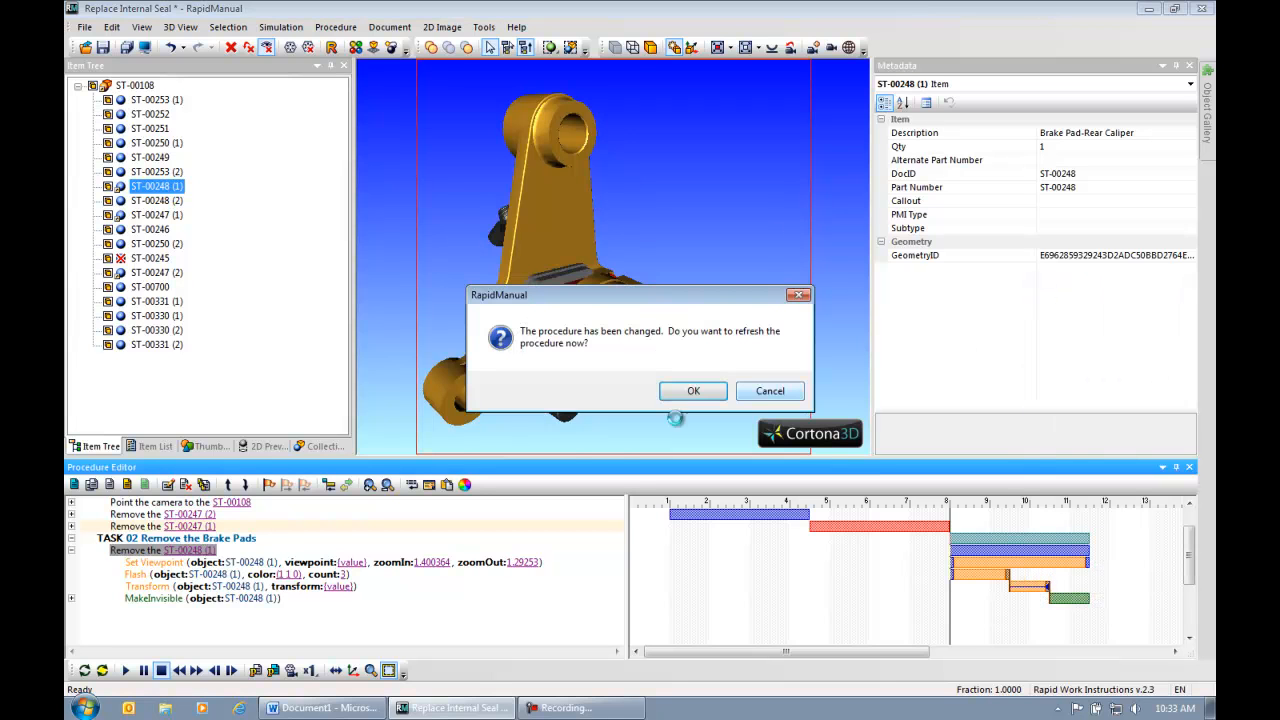
left_click(693, 391)
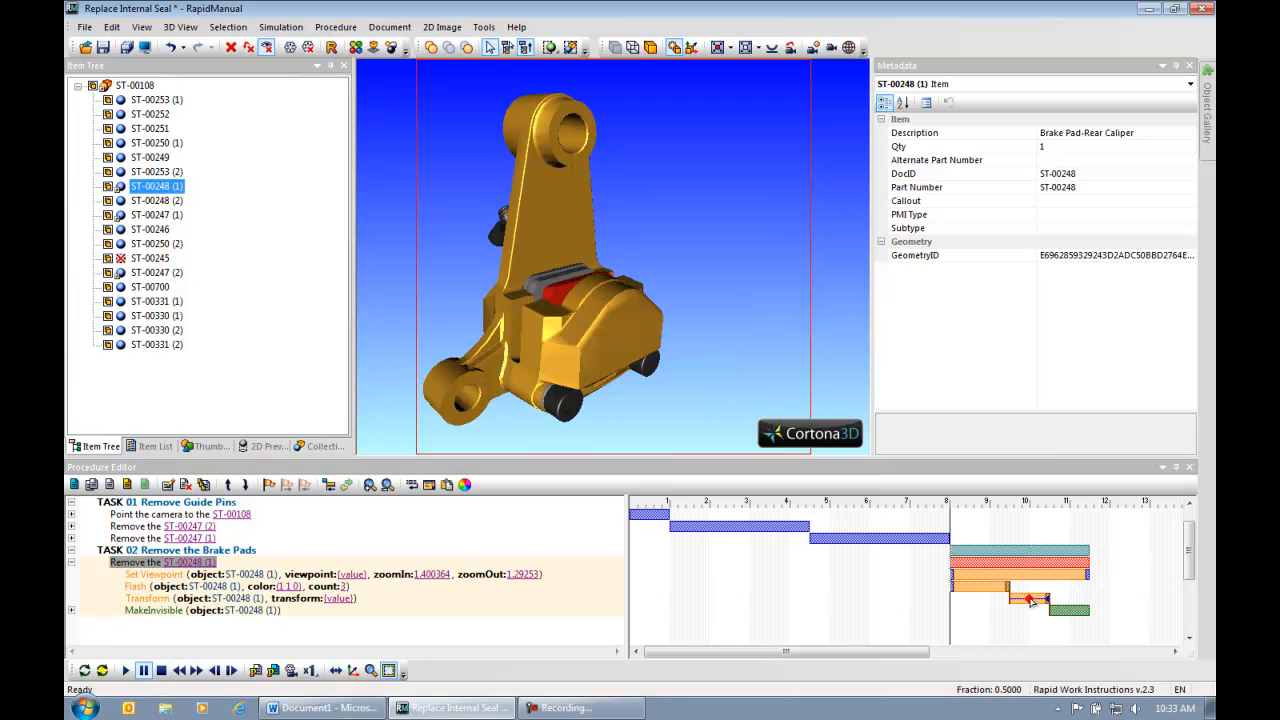
At the middle keyframe, lift brake pad ST-00248 (1) straight out of the caliper to a global Y of about 0.0255 and copy the applied position.
double_click(1030, 599)
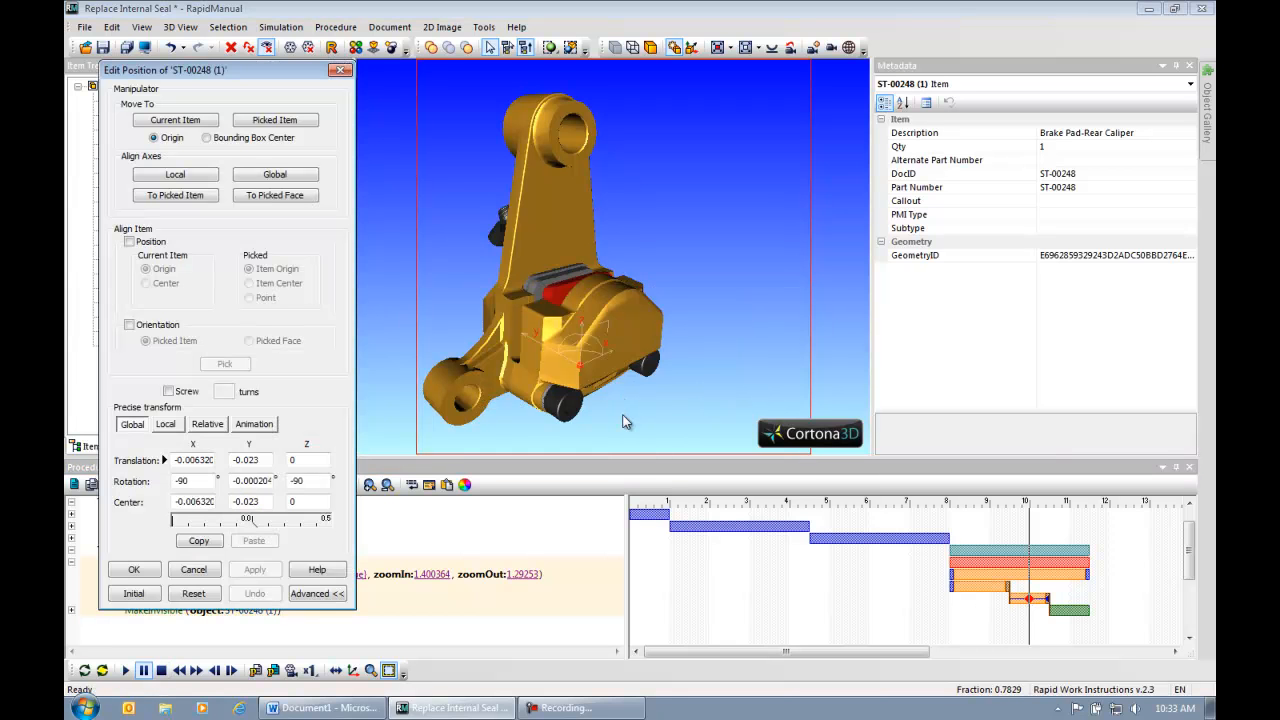
left_click_drag(620, 405, 589, 210)
left_click_drag(657, 297, 600, 318)
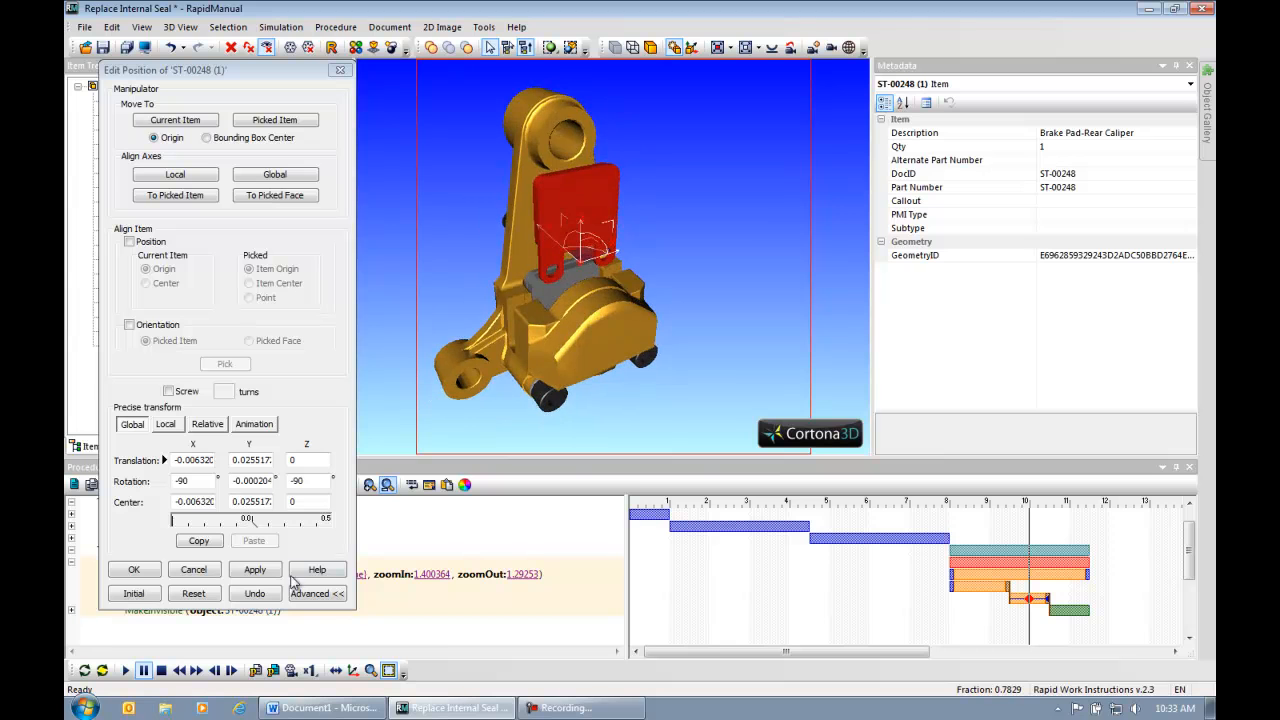
left_click(267, 573)
left_click(199, 540)
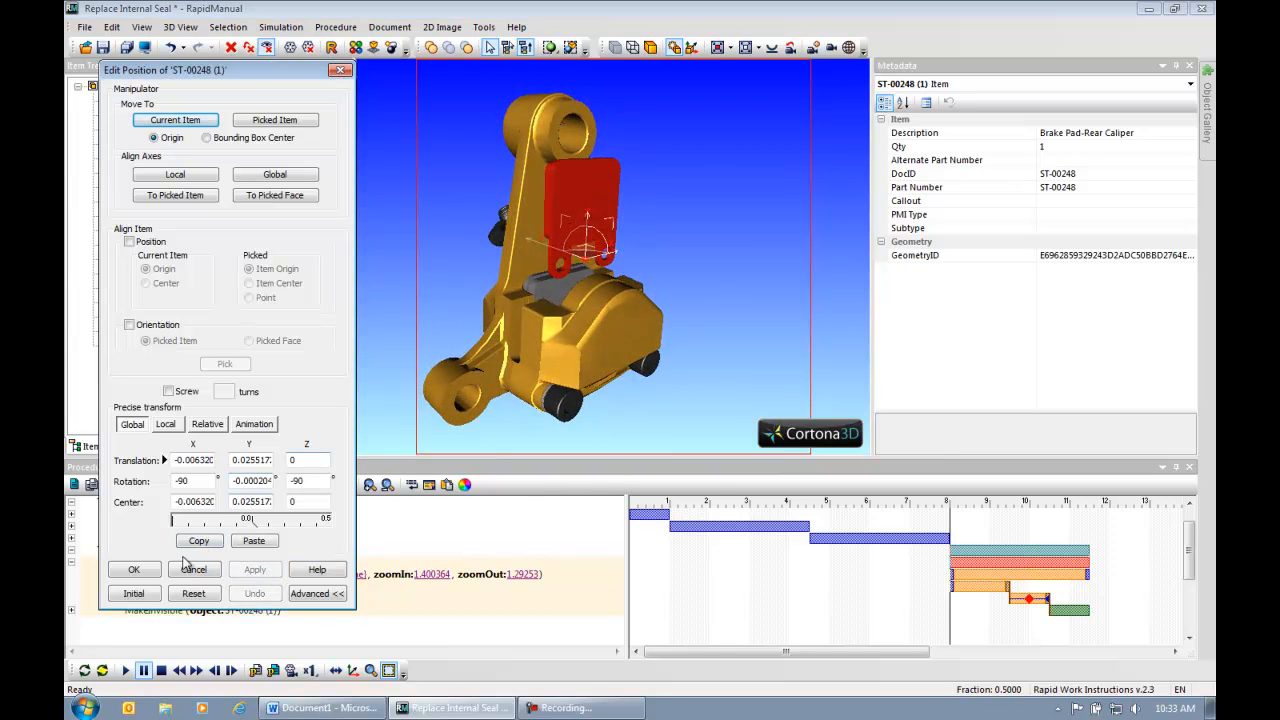
left_click(152, 571)
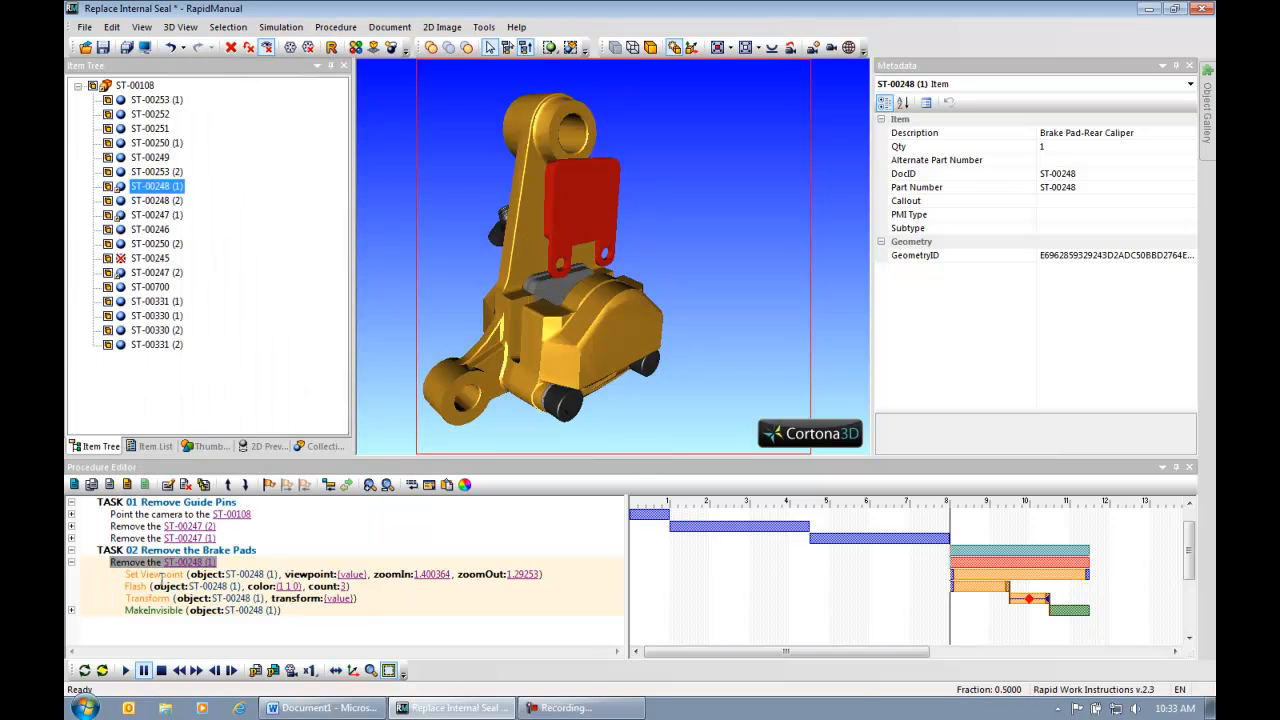
At the end keyframe, paste the copied position, then move and rotate the pad beside the caliper to about X -0.064, Y 0.044, Z 0.015.
double_click(1048, 600)
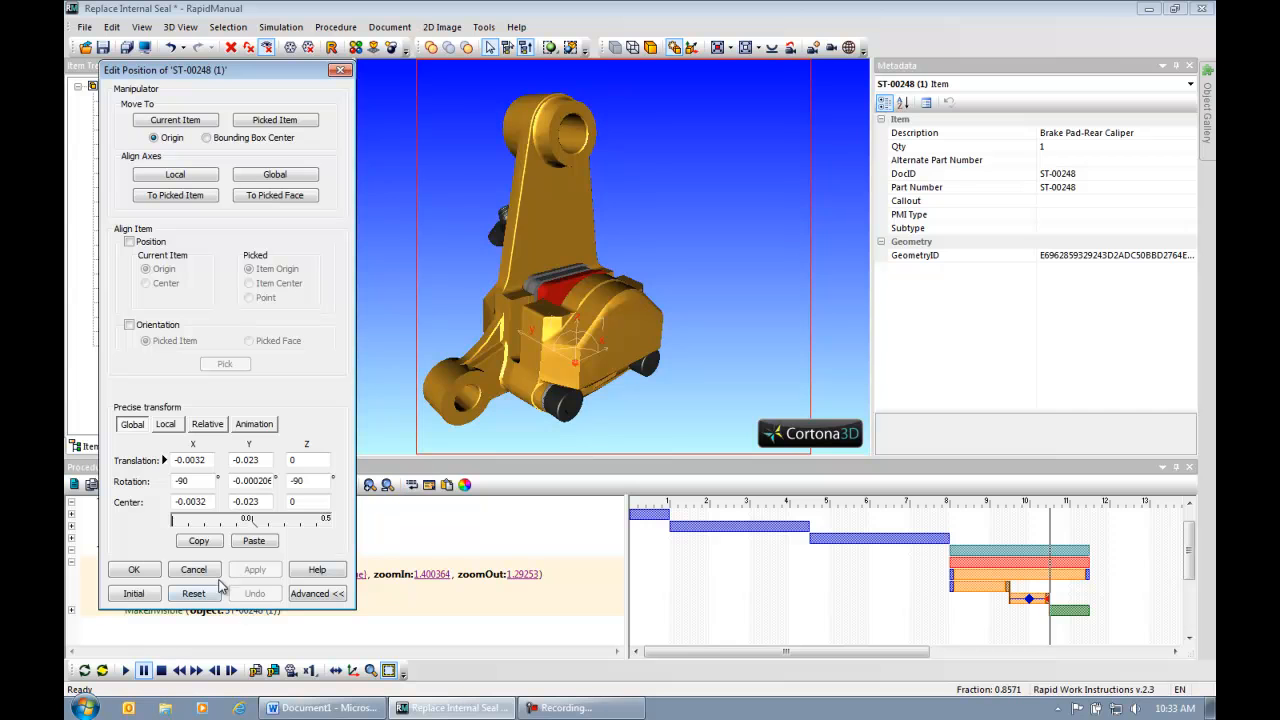
left_click(253, 540)
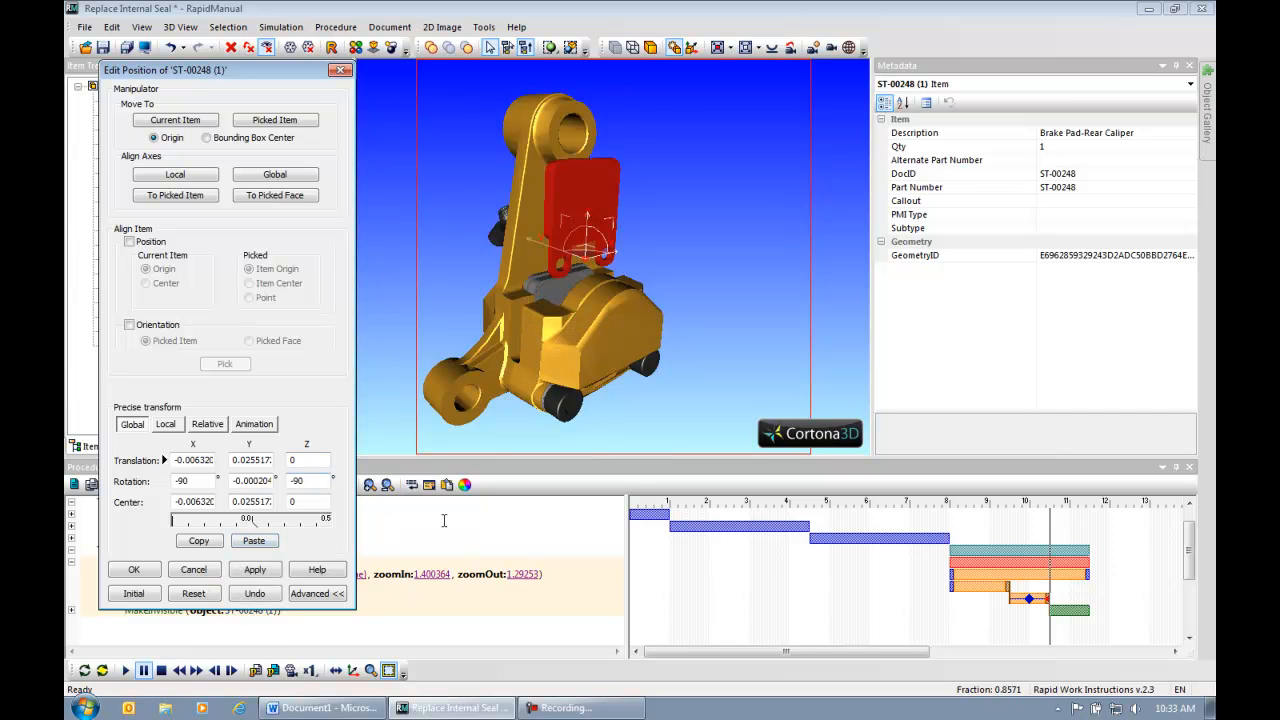
left_click(270, 570)
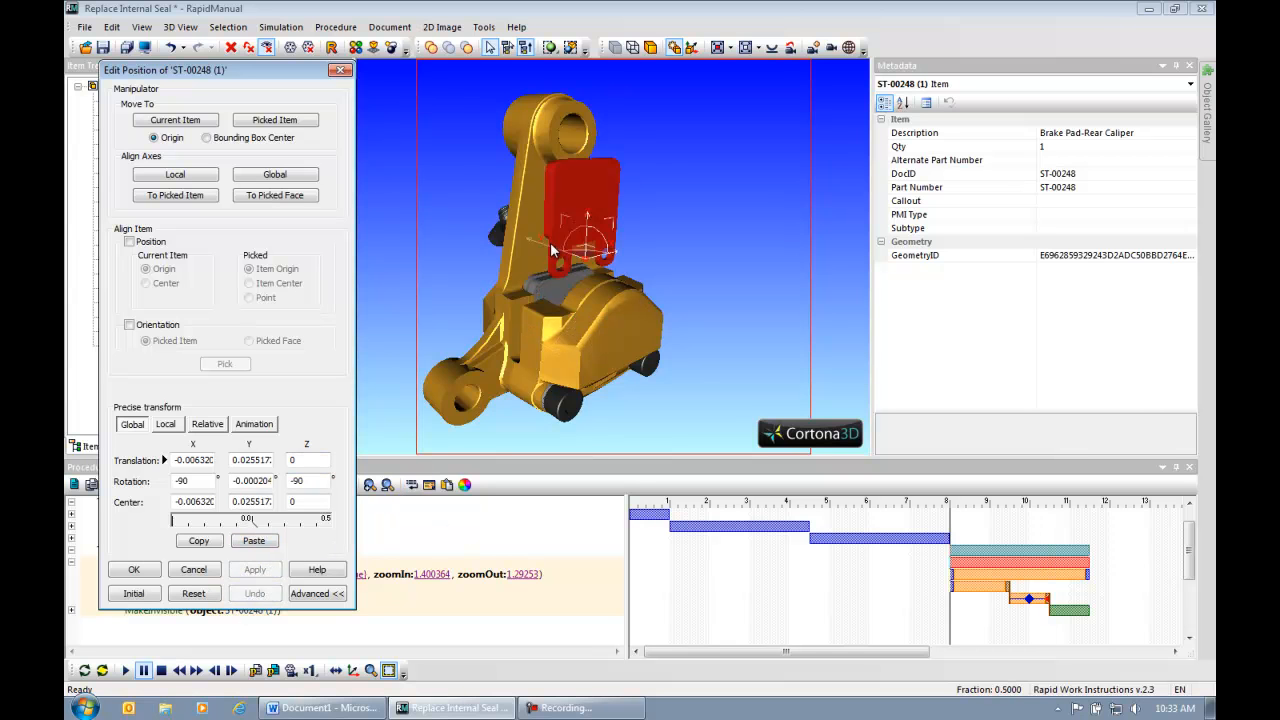
left_click_drag(553, 253, 772, 238)
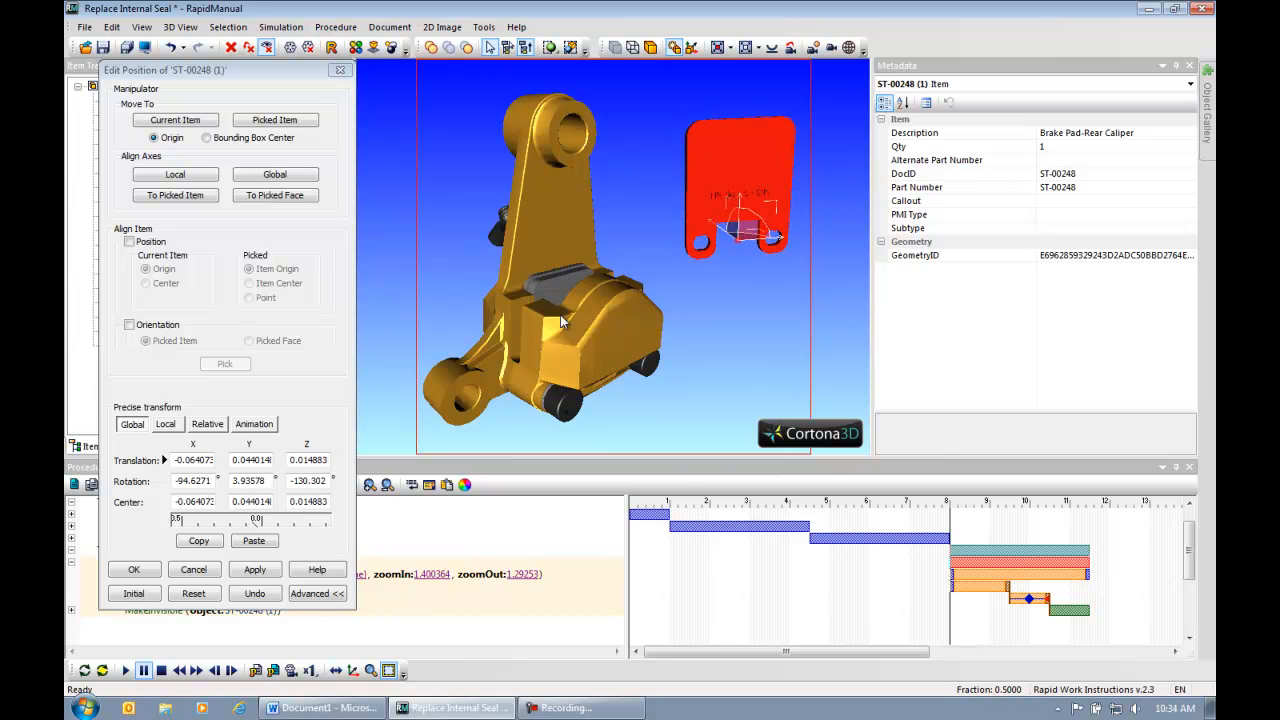
left_click(255, 570)
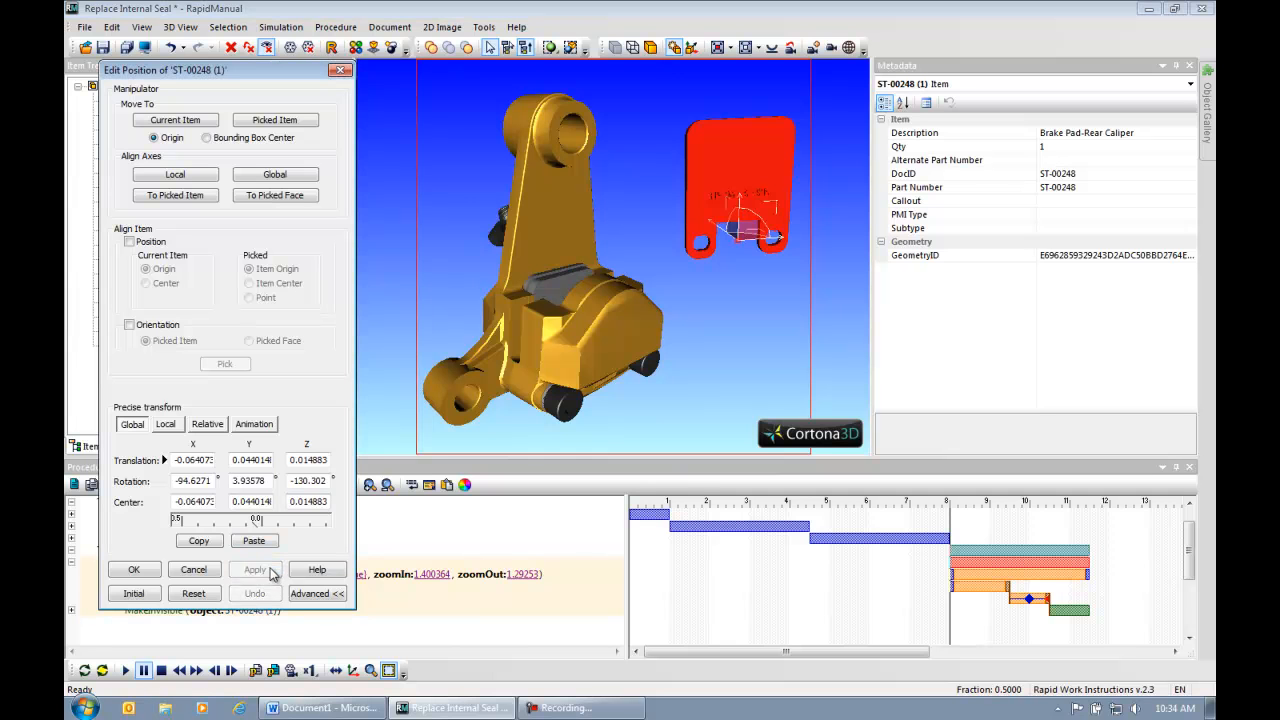
left_click(148, 572)
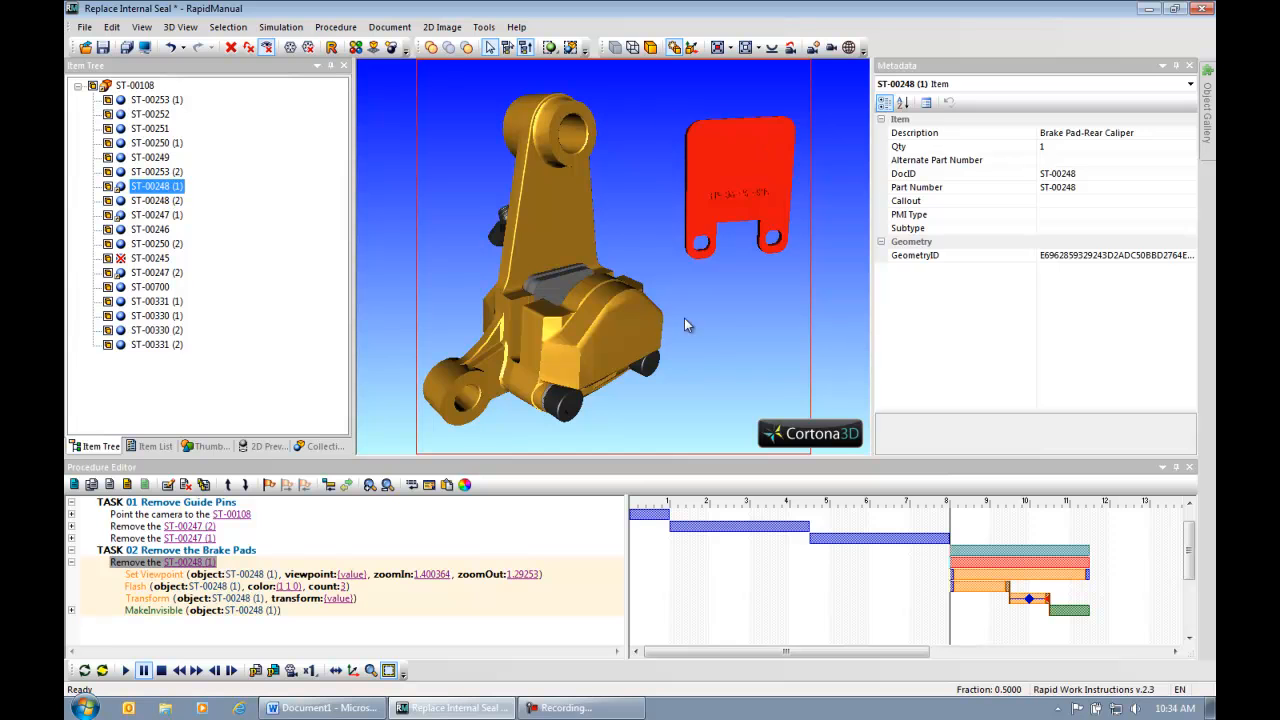
Deselect the pad, capture the 2D preview as a project image and name it "02 Remove Brake Pads".
left_click(726, 332)
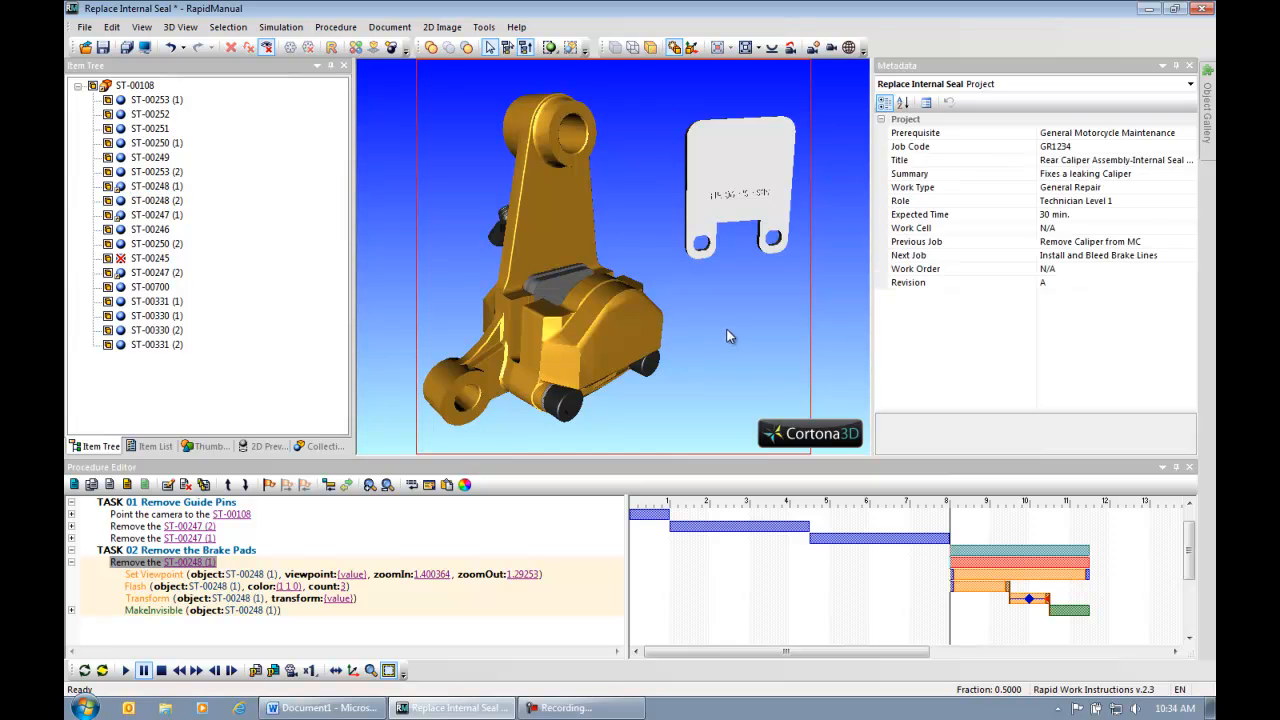
left_click(265, 446)
left_click(126, 87)
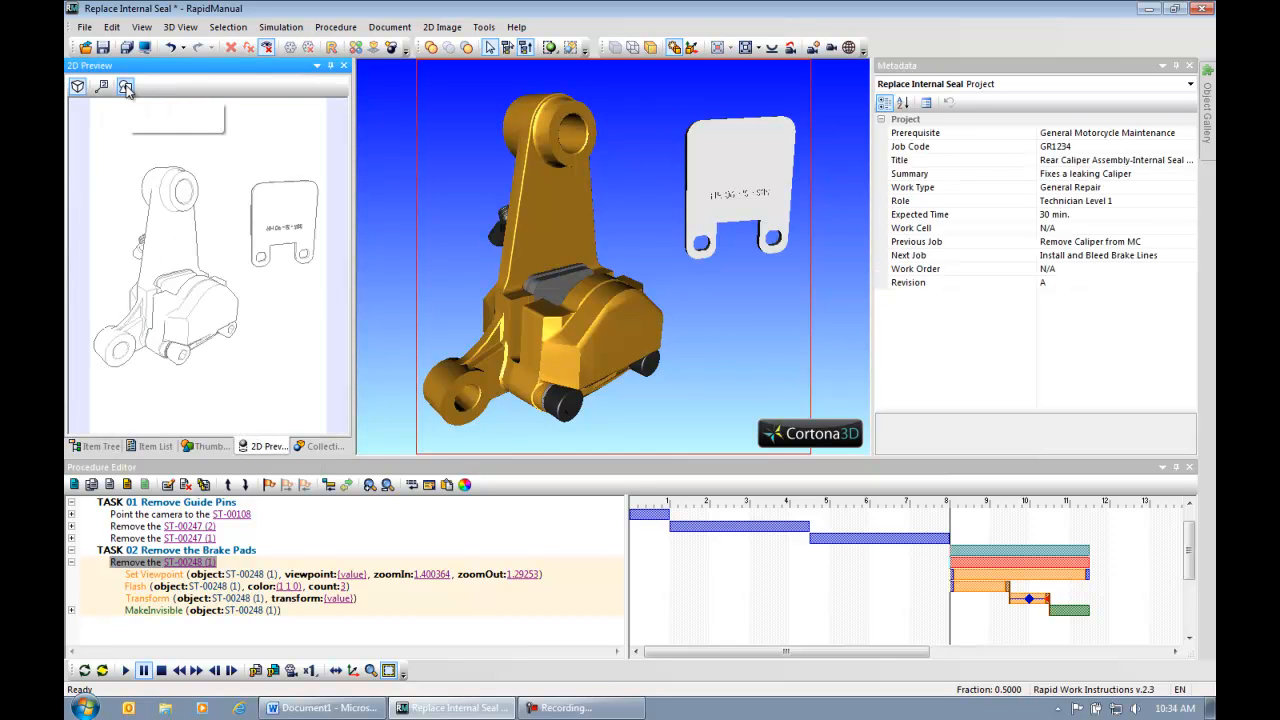
left_click(126, 87)
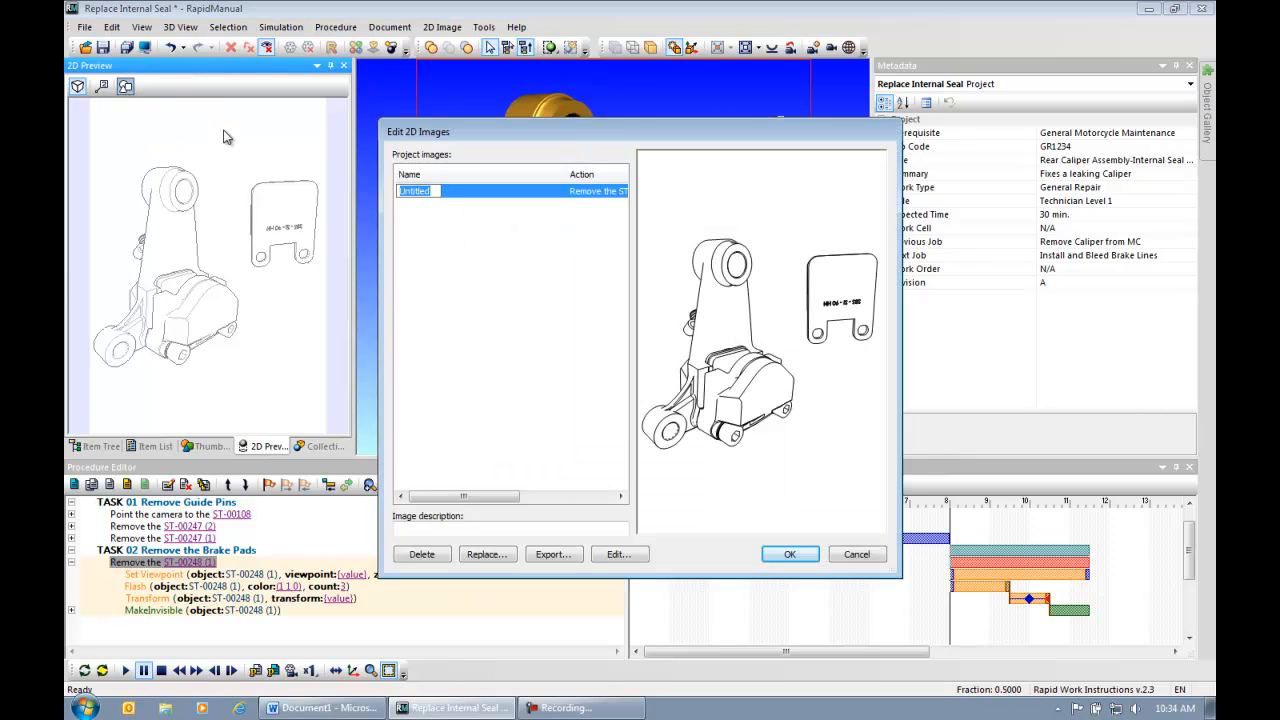
type("02 Remove Brake Pads")
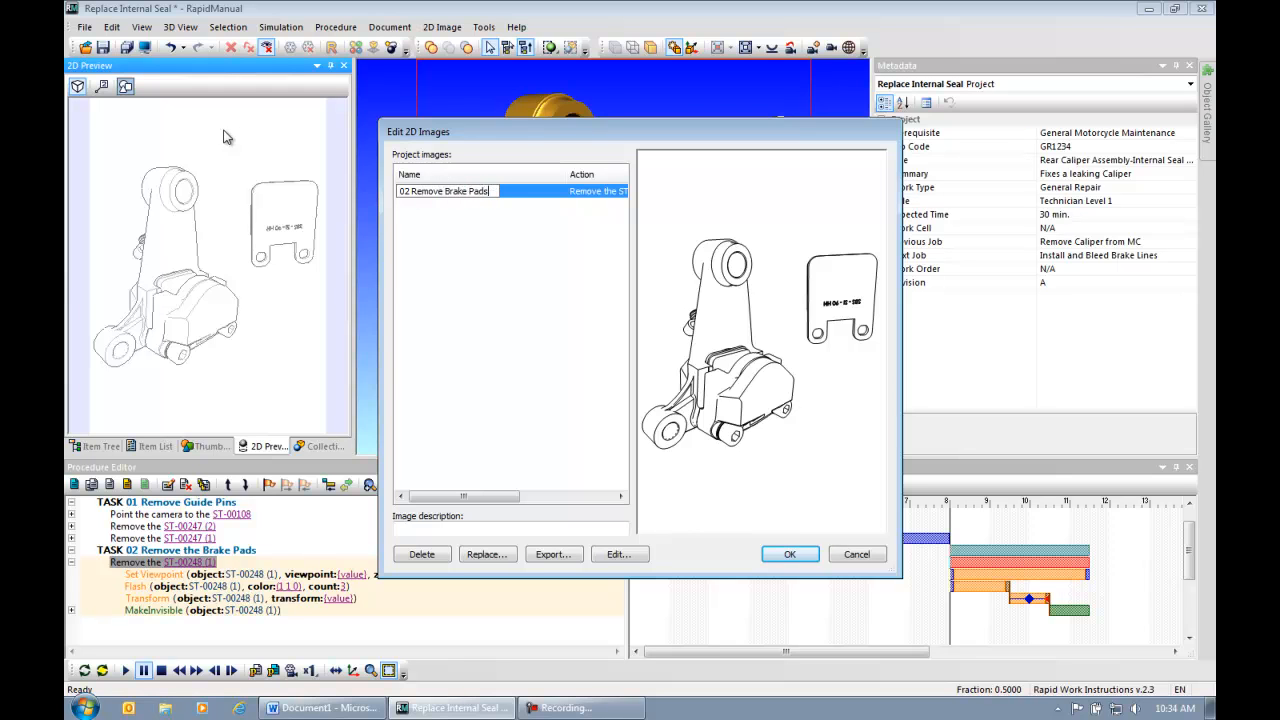
Open the image in Cortona2D Editor and shorten its picture extent from the lower edge to 21 cm x 24.44 cm.
left_click(615, 555)
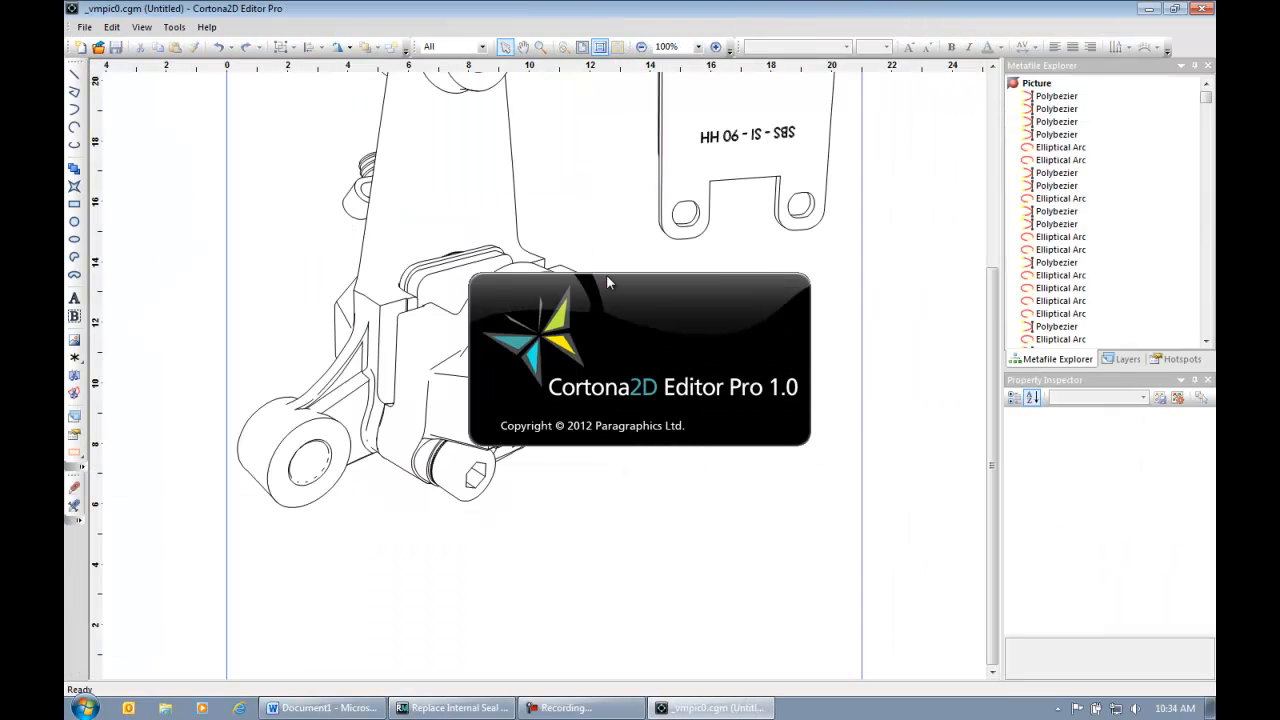
scroll(645, 395, "down", 4, "ctrl")
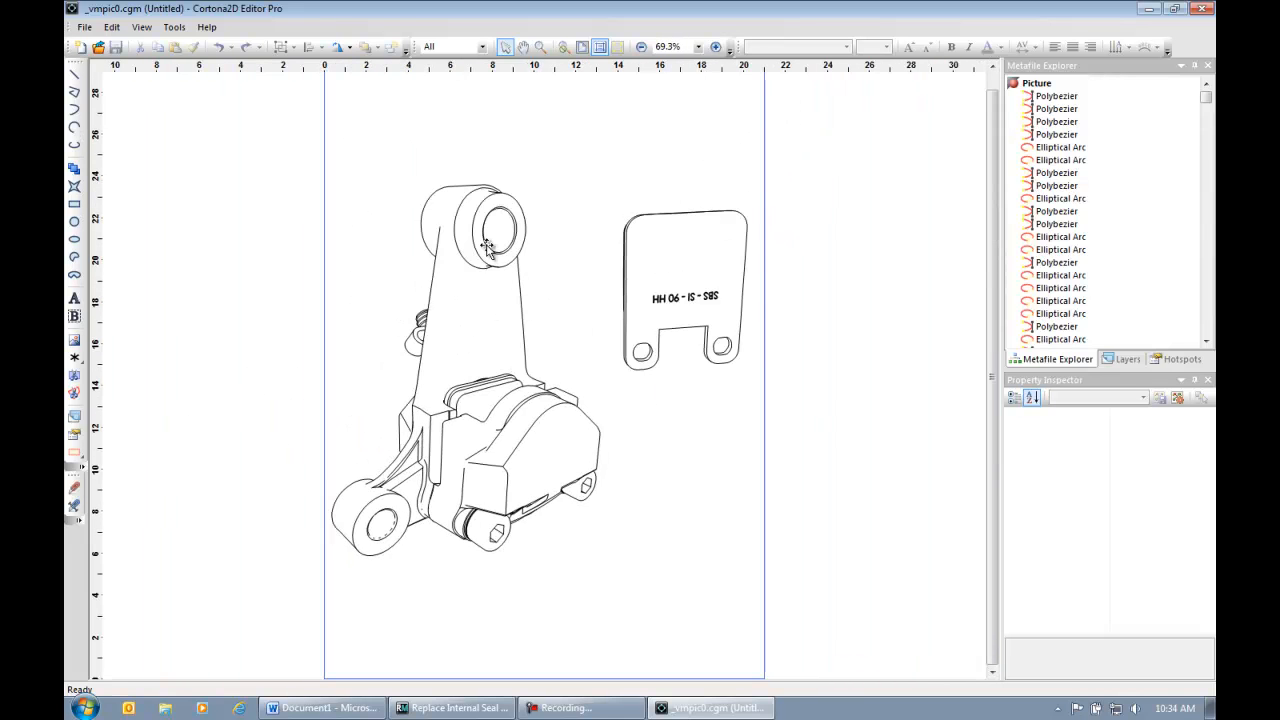
scroll(490, 250, "up", 6, "ctrl")
scroll(490, 248, "up", 2, "ctrl")
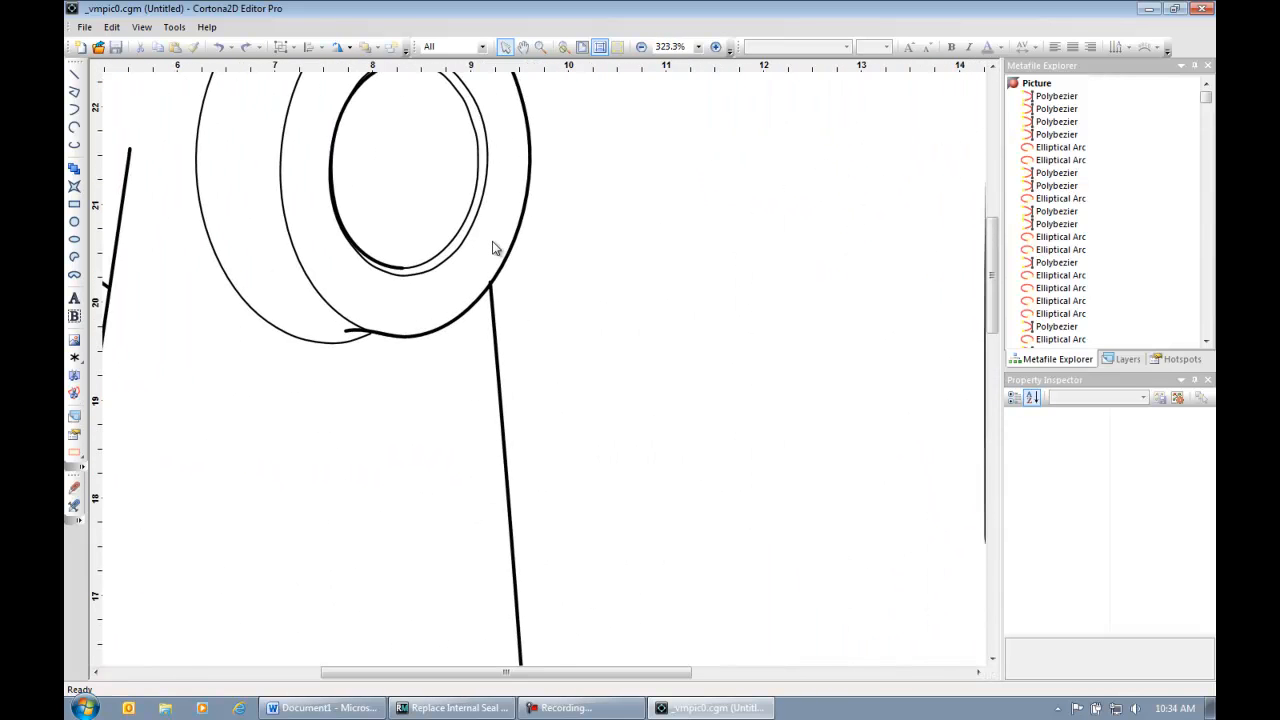
scroll(492, 248, "down", 9, "ctrl")
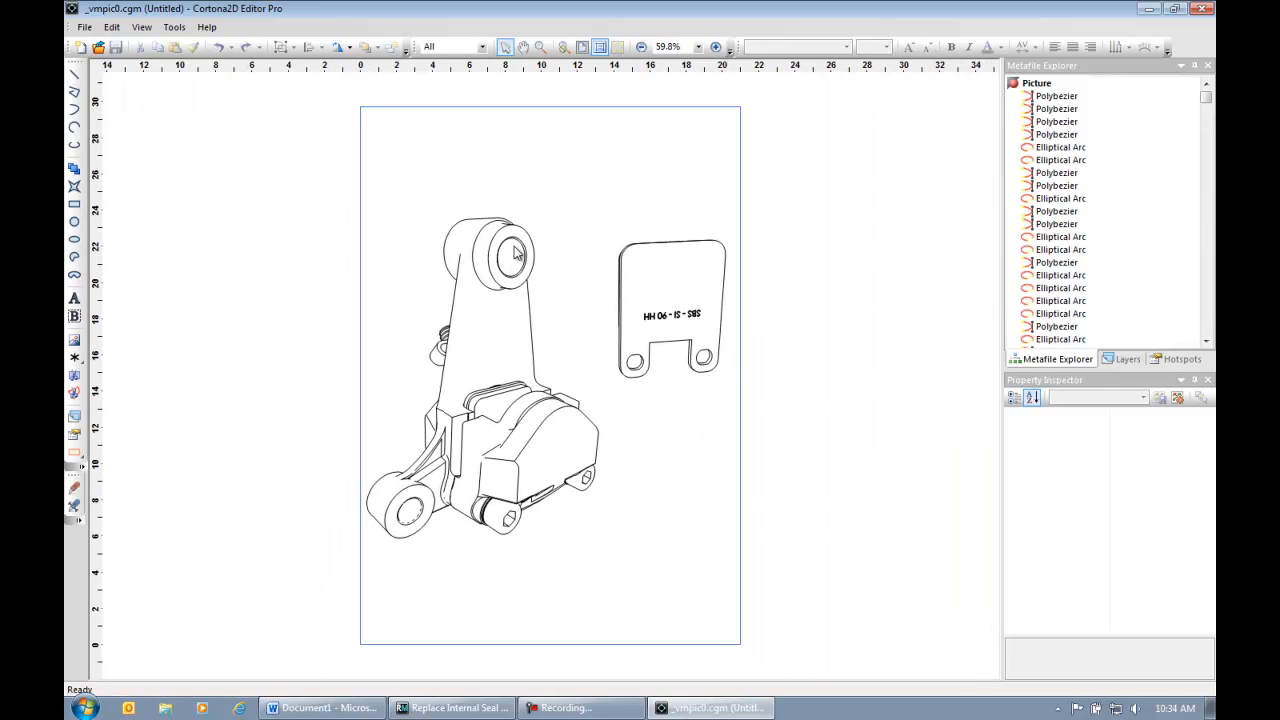
left_click(588, 647)
left_click_drag(546, 645, 553, 551)
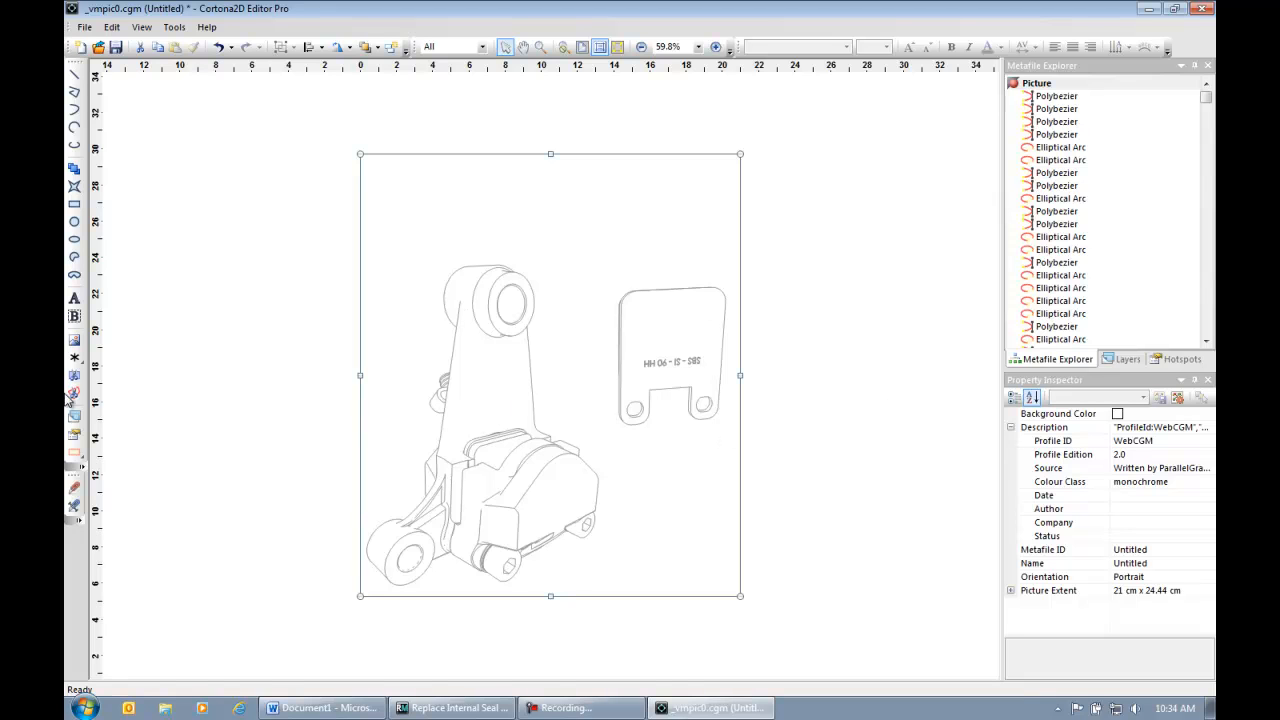
Draw a 3 mm wide arrow line from the caliper to the removed pad, from about (10.92, 14.99) to (13.7, 17.15) cm.
left_click(74, 74)
left_click_drag(558, 420, 608, 381)
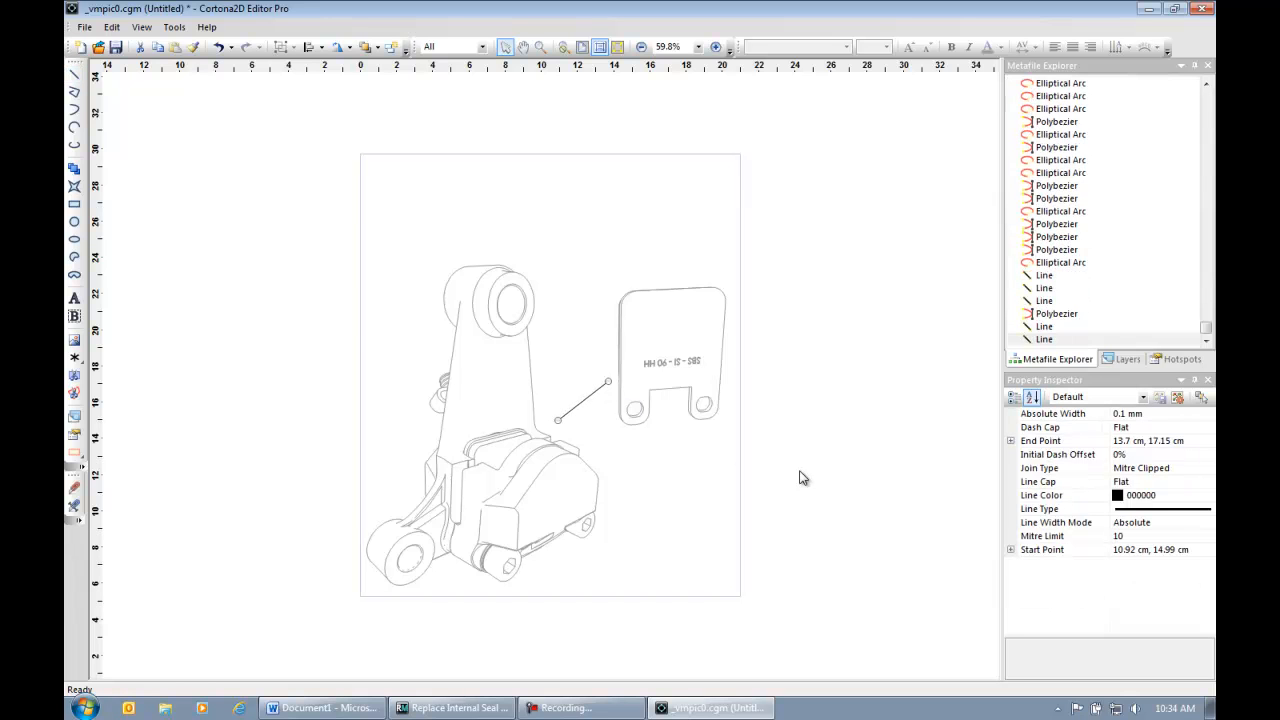
left_click(1124, 412)
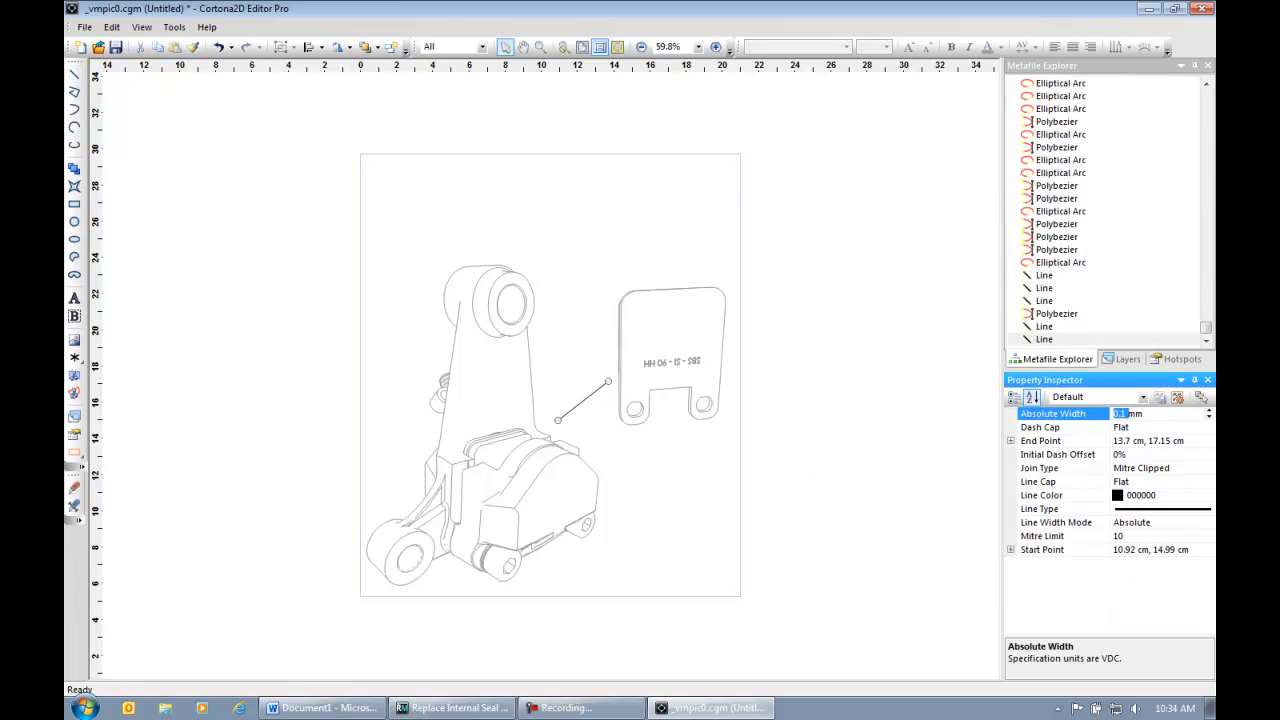
type("3")
key("Return")
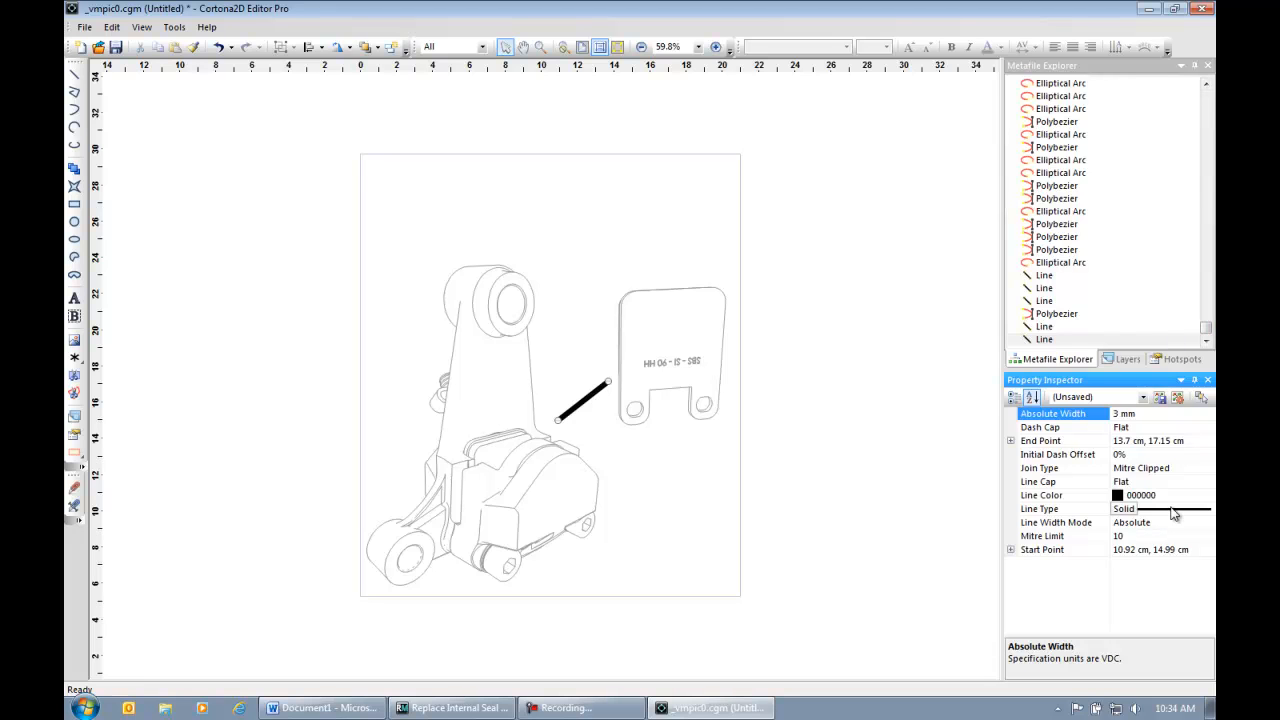
left_click(1120, 509)
left_click(1197, 509)
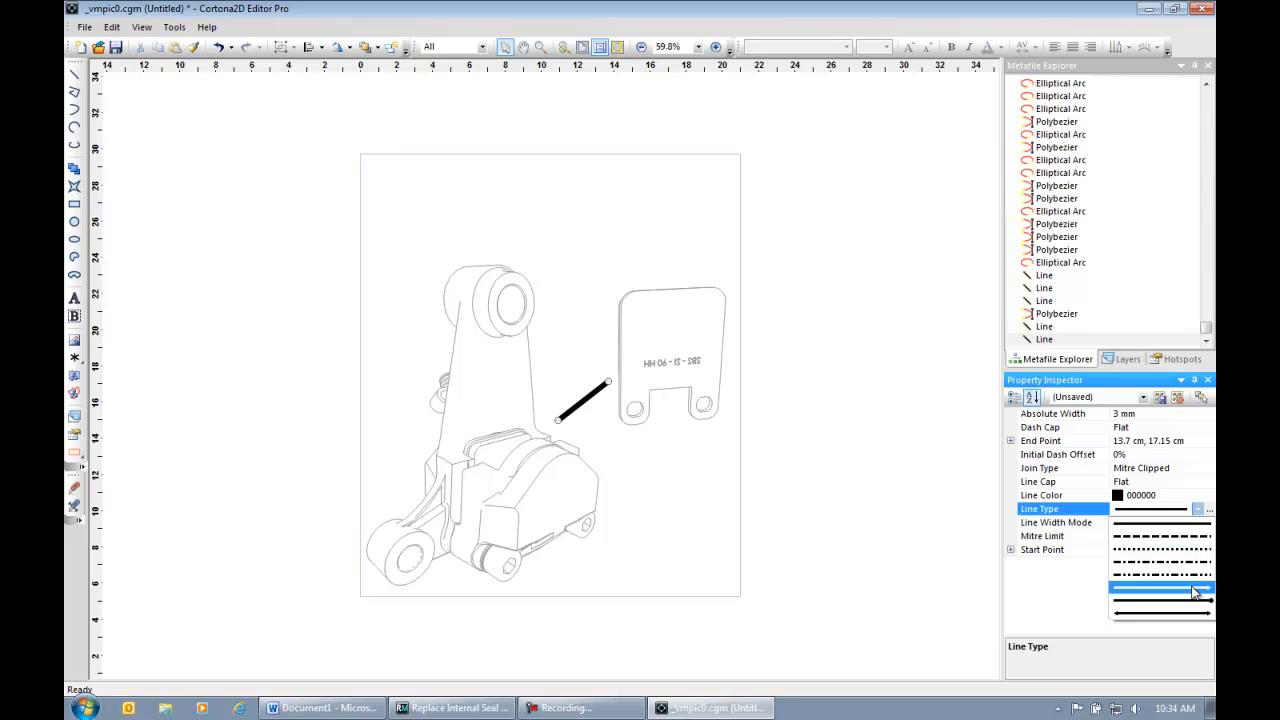
left_click(1190, 587)
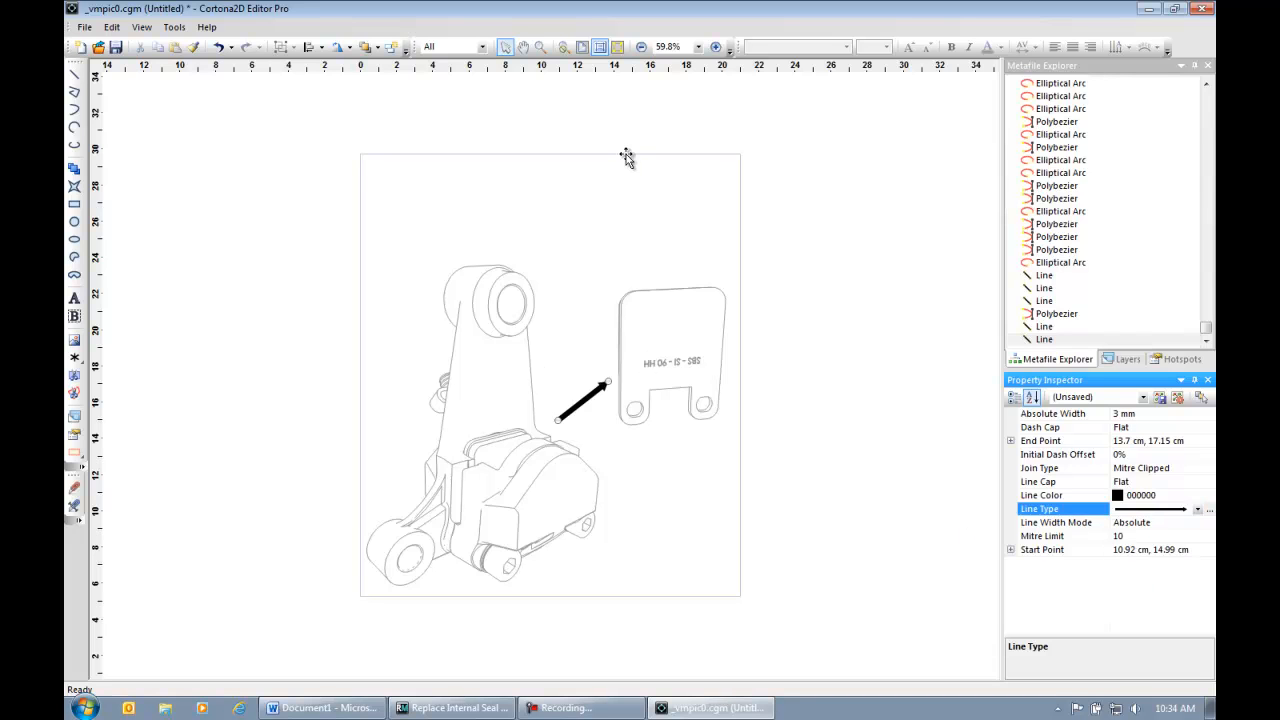
Insert the litter-bin disposal symbol as a raster image about 4.9 cm square above the removed brake pad.
left_click(615, 232)
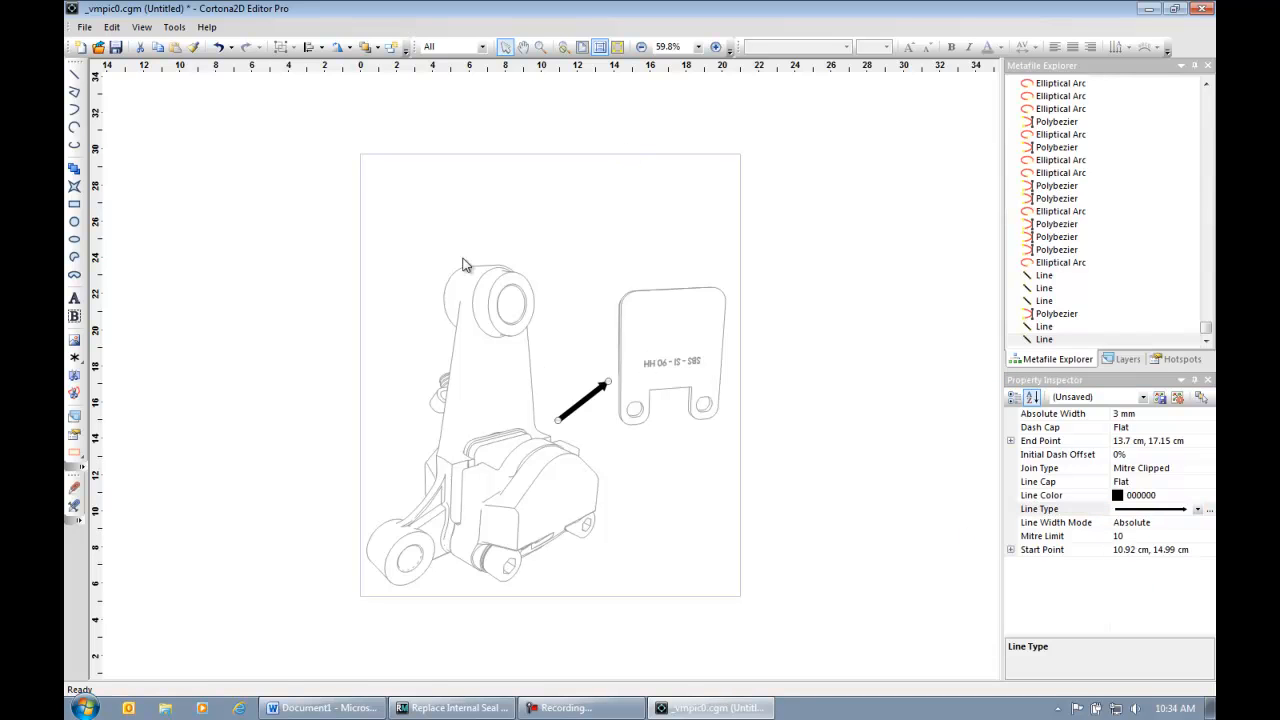
left_click(75, 340)
double_click(287, 230)
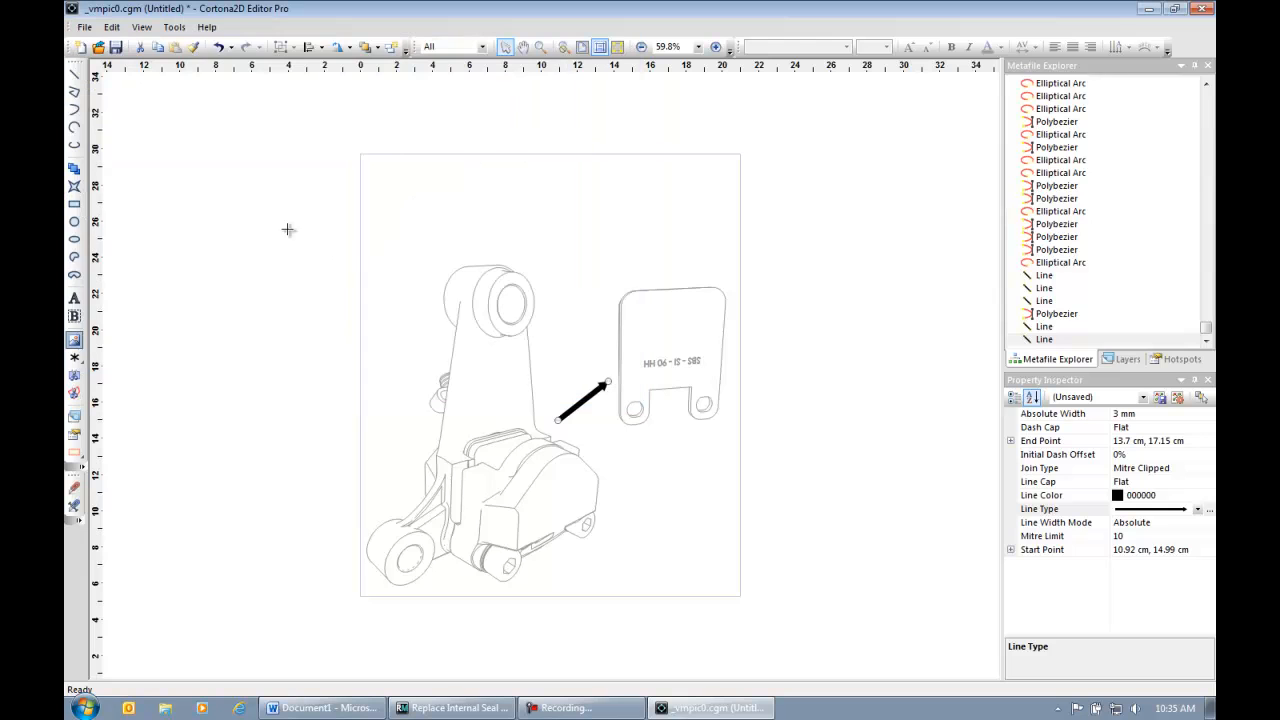
left_click(638, 190)
left_click_drag(784, 370, 680, 267)
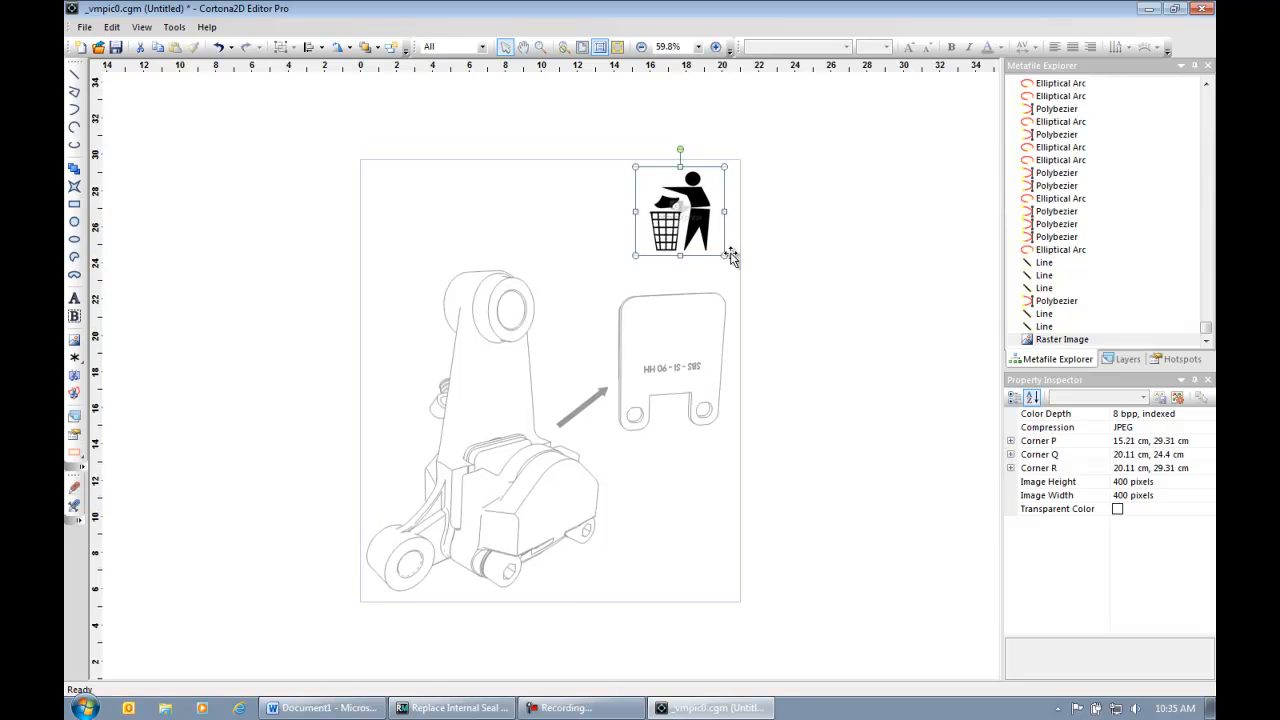
left_click(733, 312)
Add the 20-point Helvetica text "Remove and Discard Old Brake Pads" above the caliper, beside the disposal symbol.
left_click(75, 299)
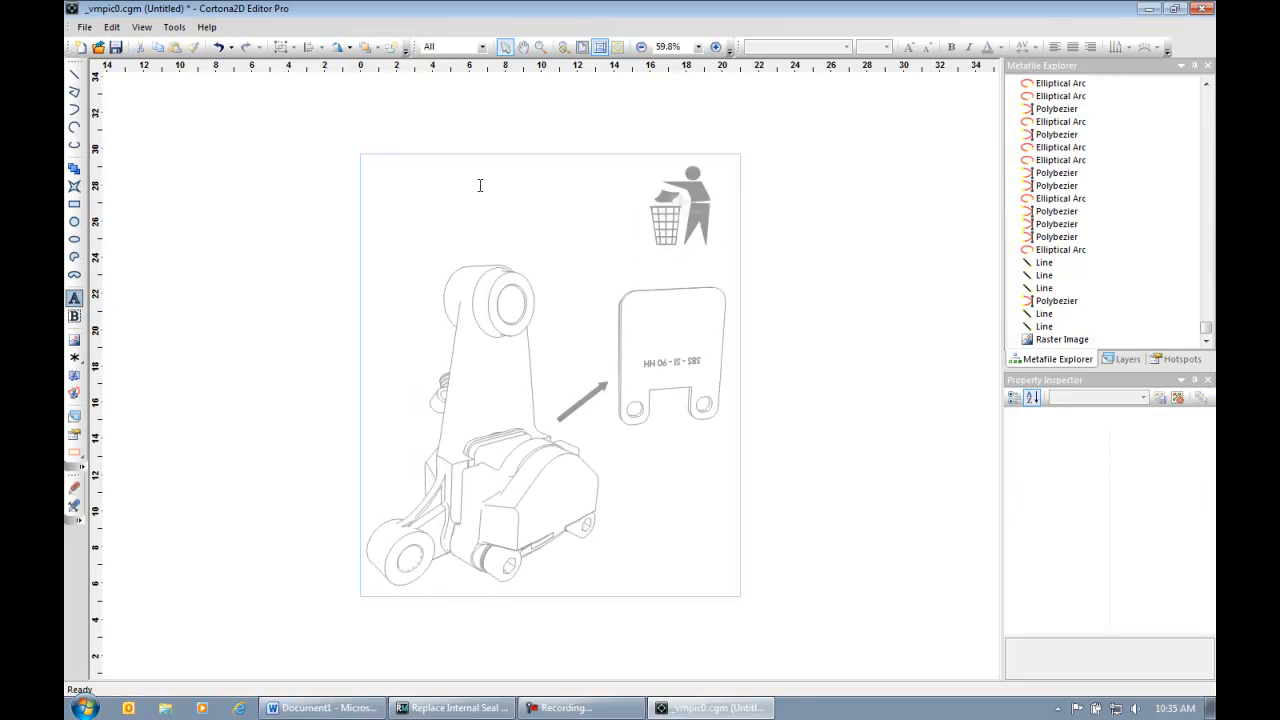
left_click(884, 48)
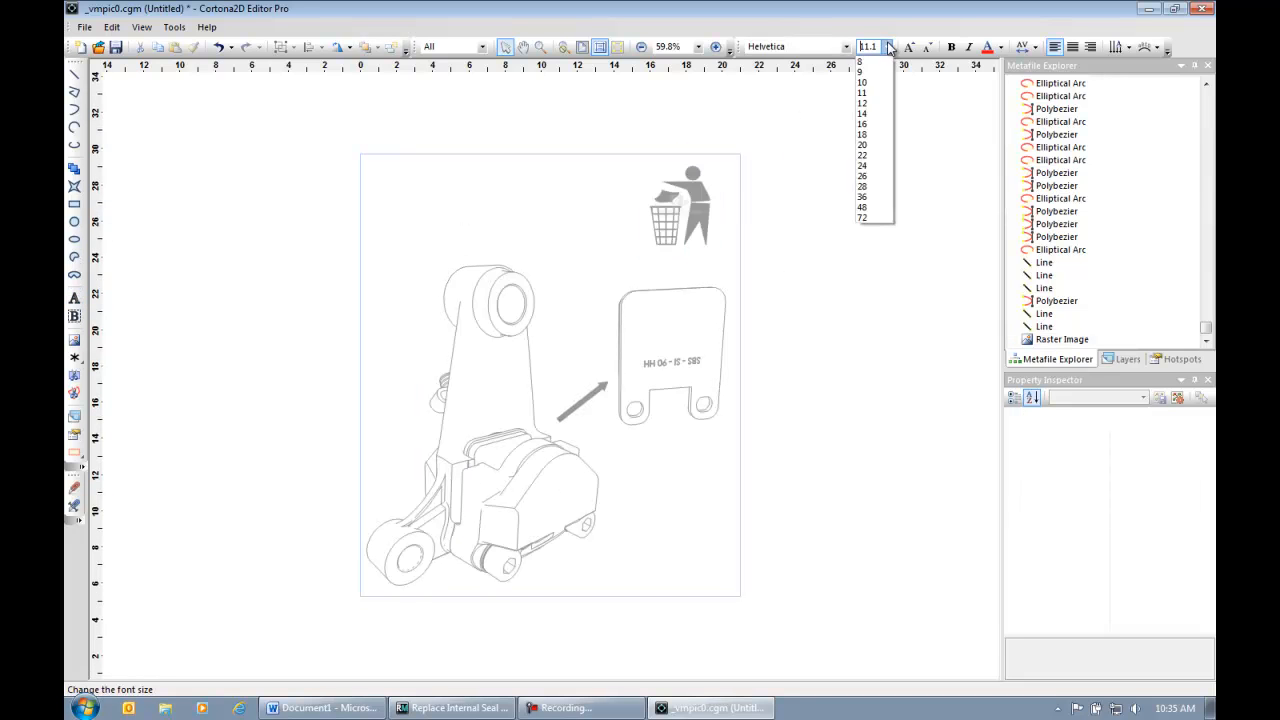
left_click(872, 143)
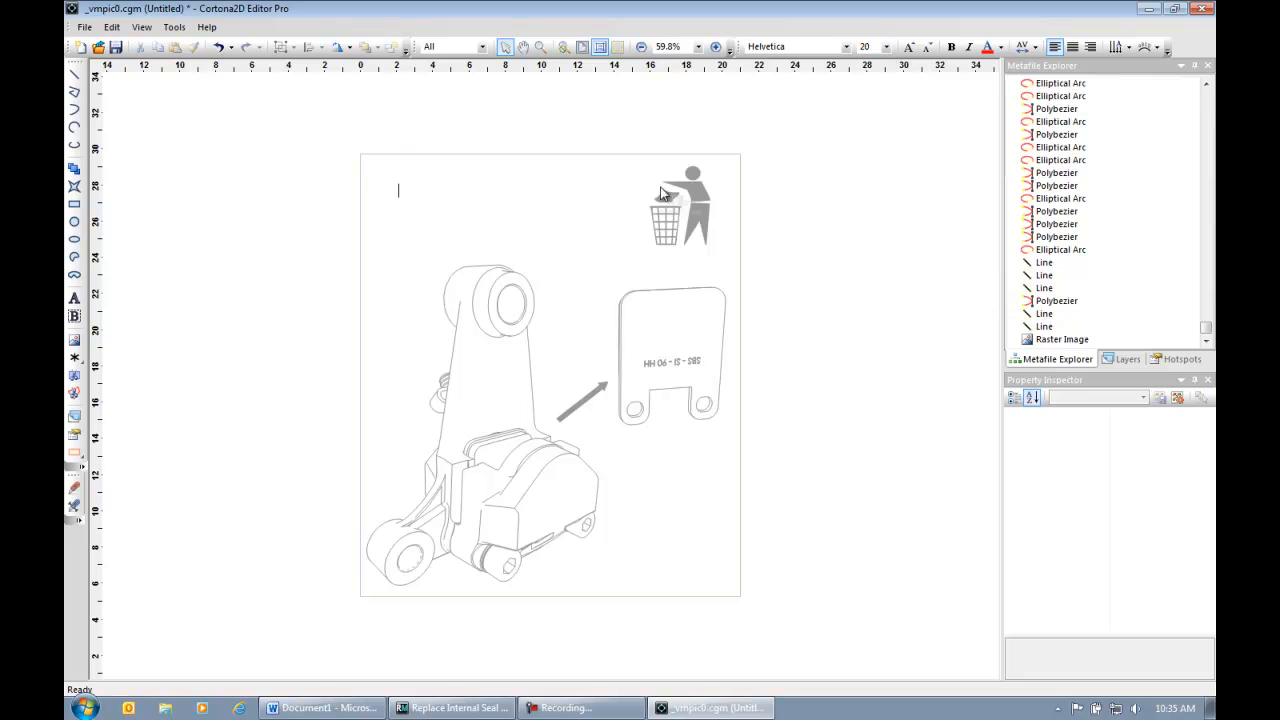
left_click(399, 189)
type("Remove an")
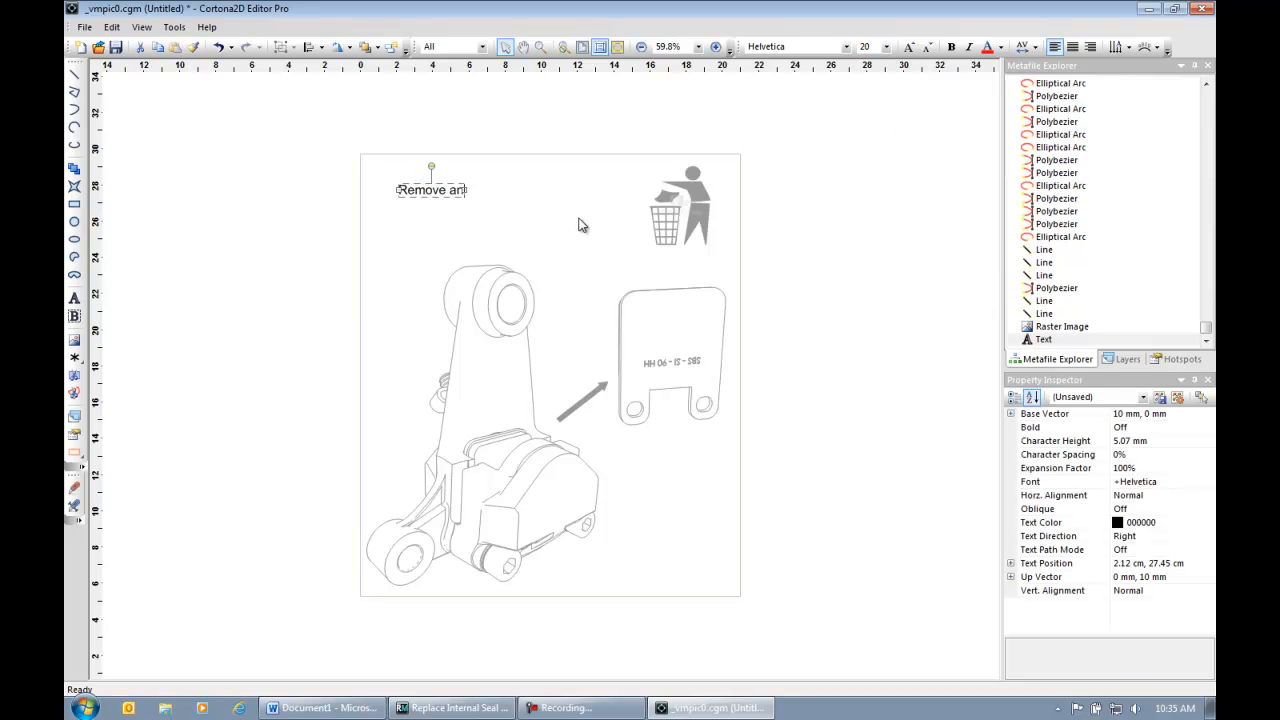
type("d Discard Old")
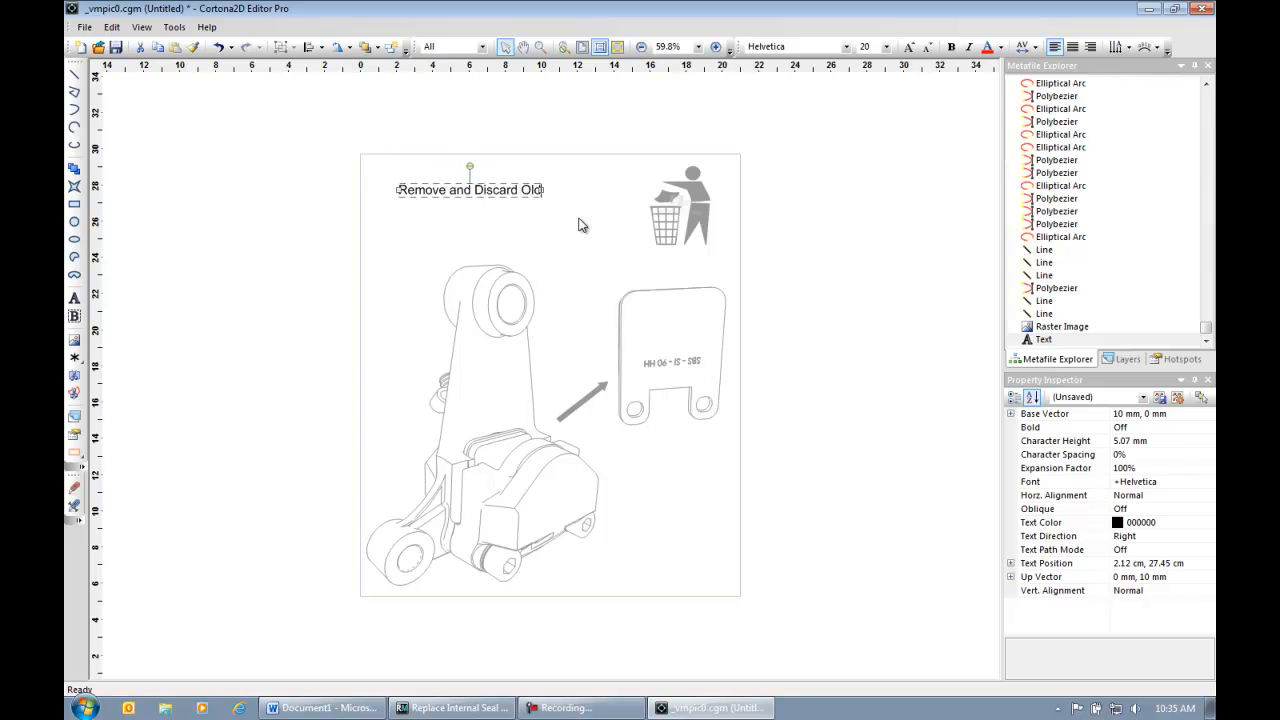
type(" Brake Pads")
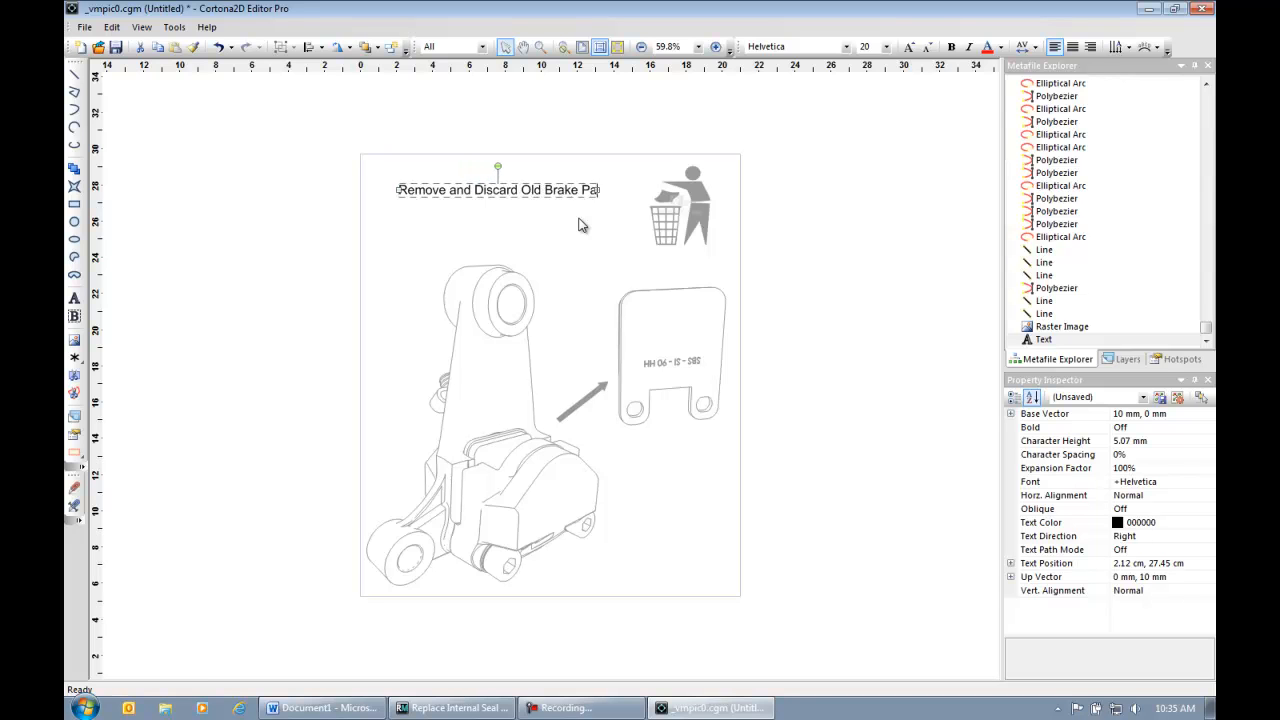
left_click(733, 242)
left_click(515, 189)
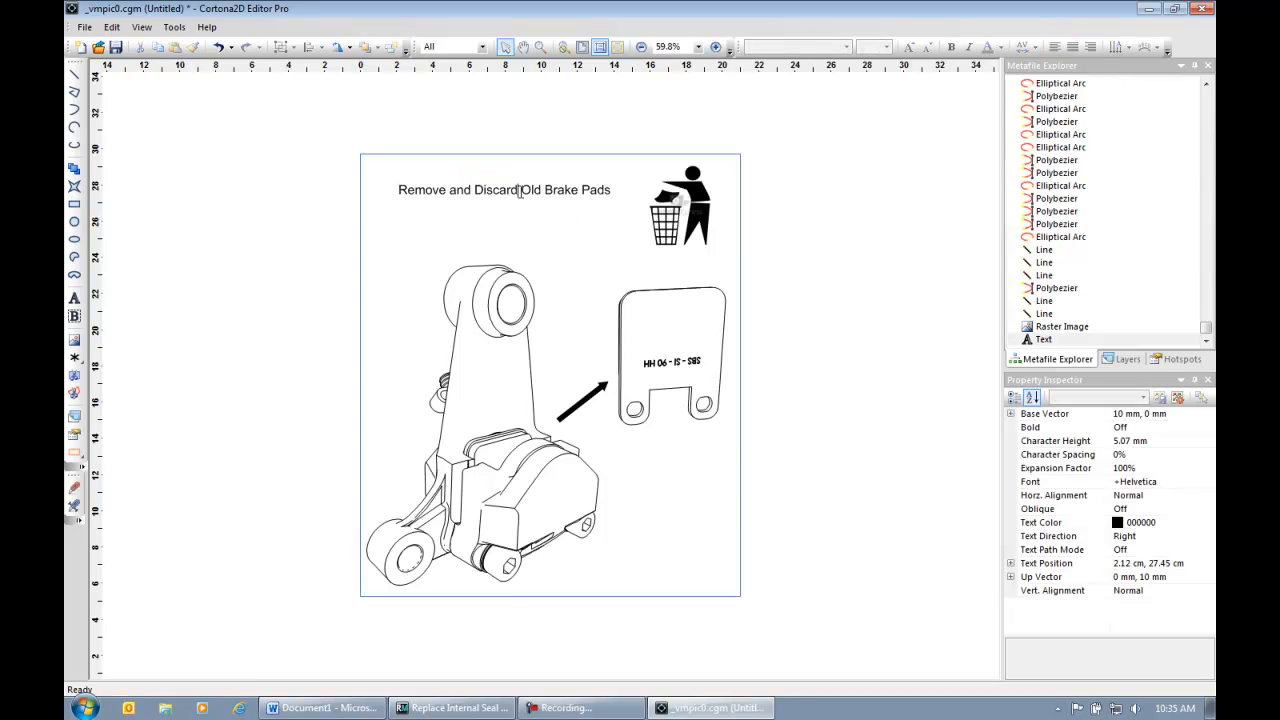
left_click_drag(520, 180, 513, 204)
left_click(845, 232)
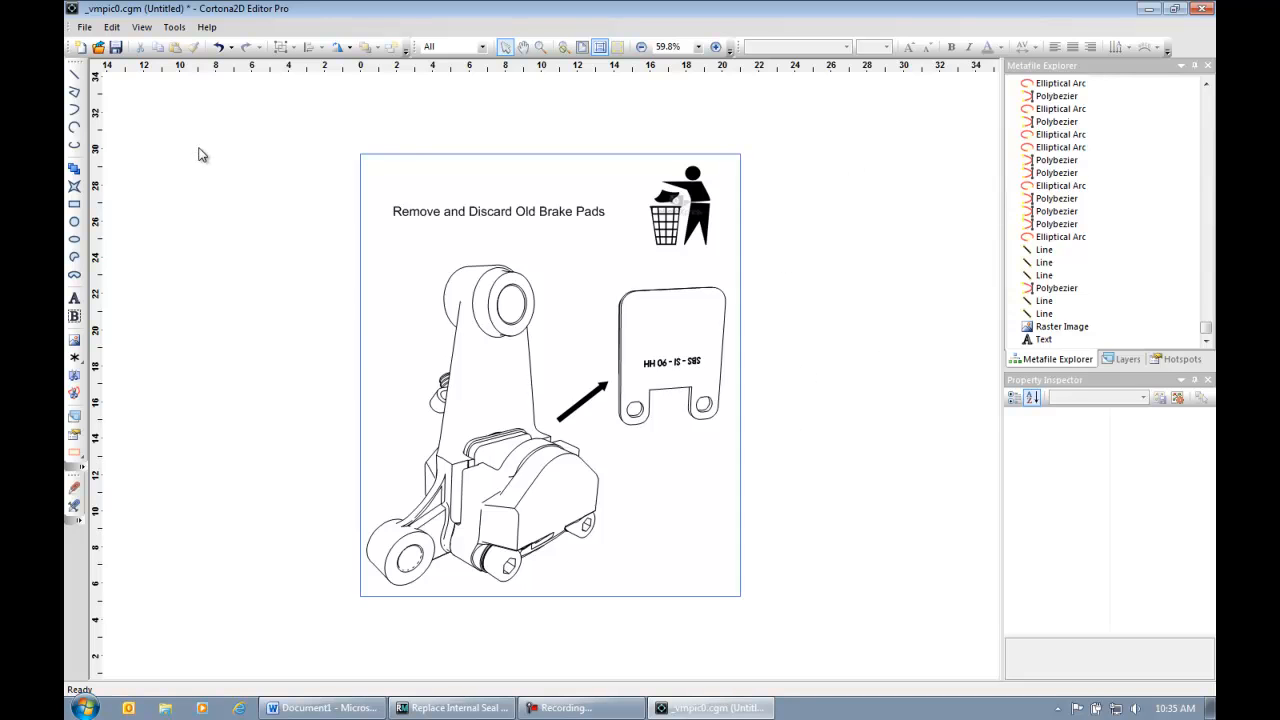
Save the annotated illustration and exit the 2D editor to return to RapidManual.
left_click(117, 50)
left_click(85, 27)
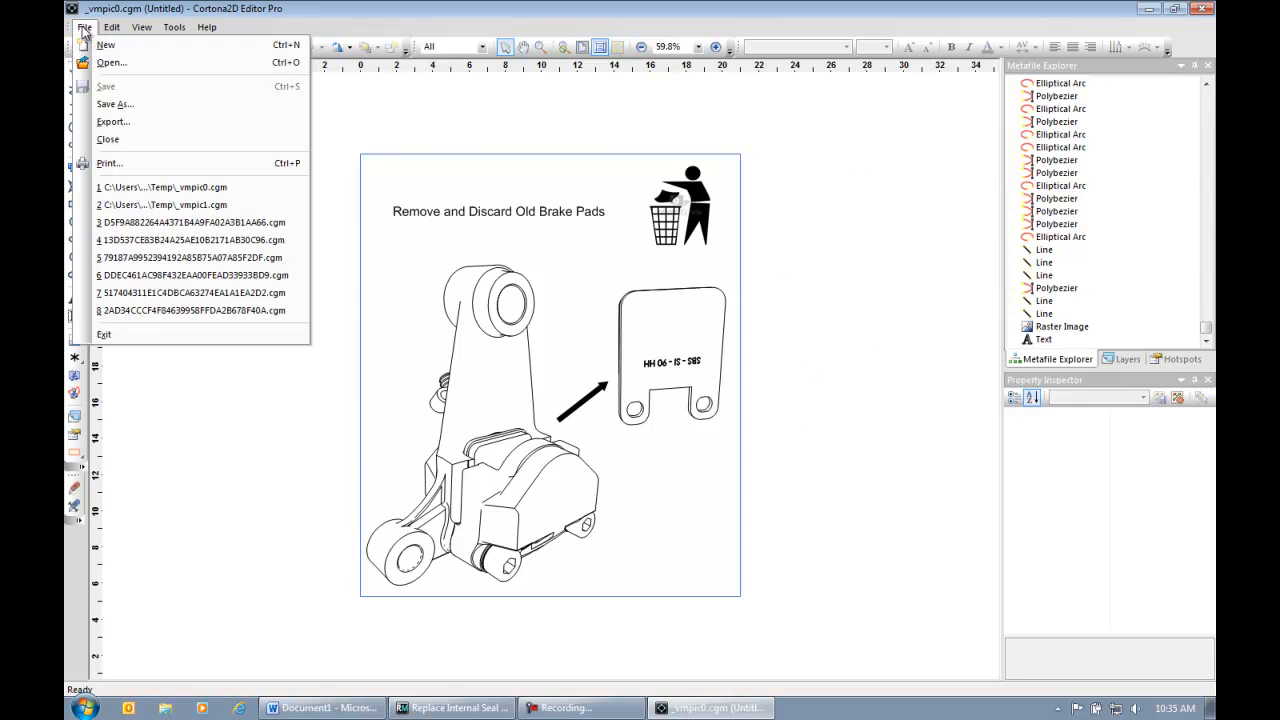
left_click(165, 338)
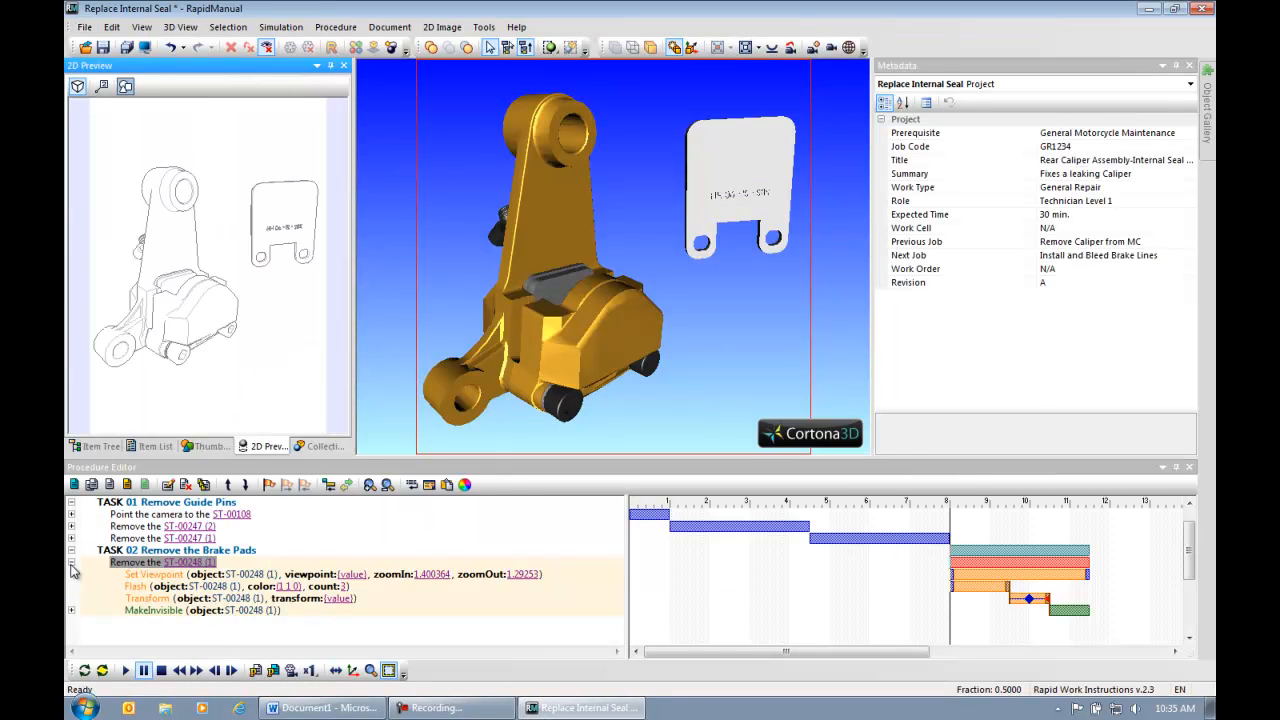
Collapse the ST-00248 (1) removal action under TASK 02 and duplicate it.
left_click(786, 557)
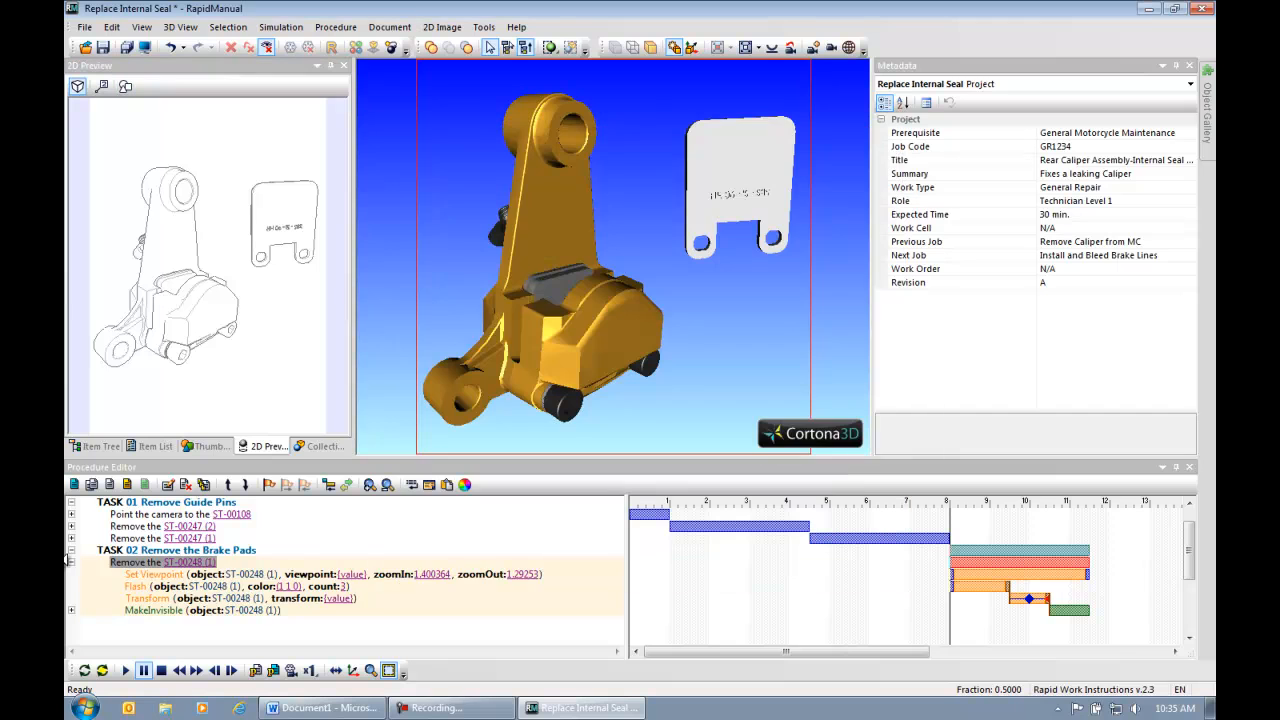
left_click(70, 563)
left_click(730, 327)
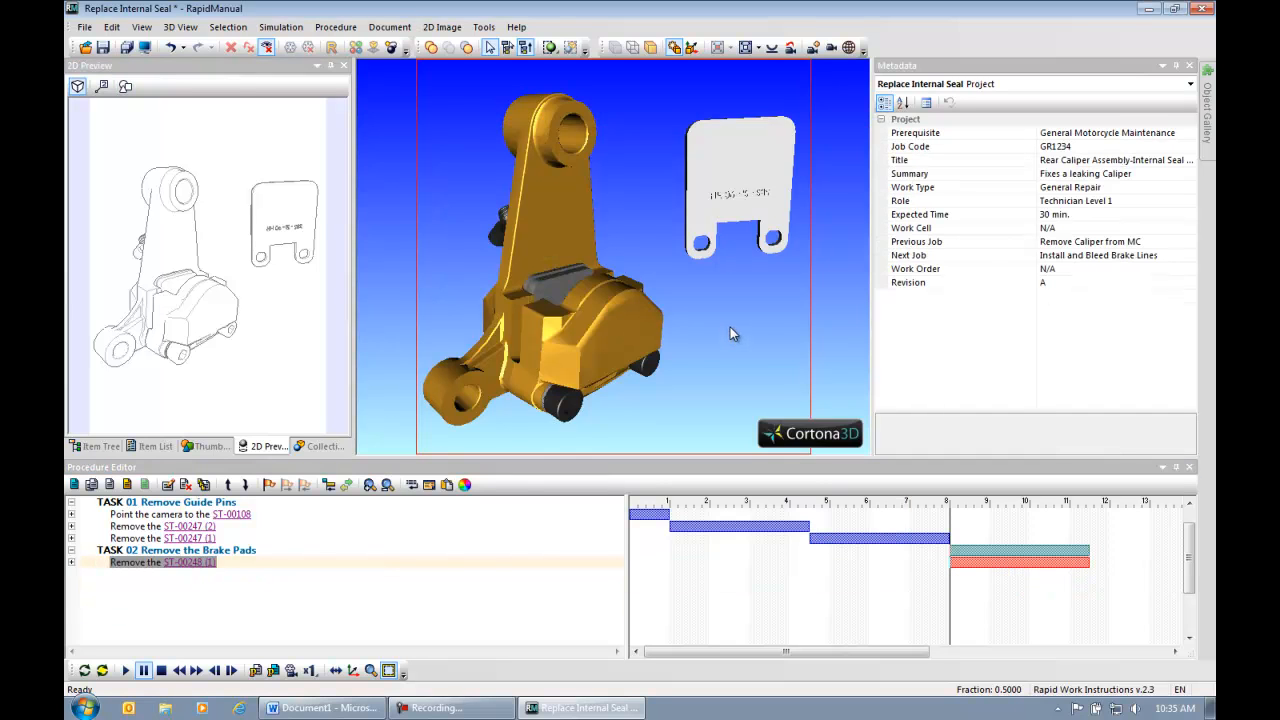
left_click(126, 563)
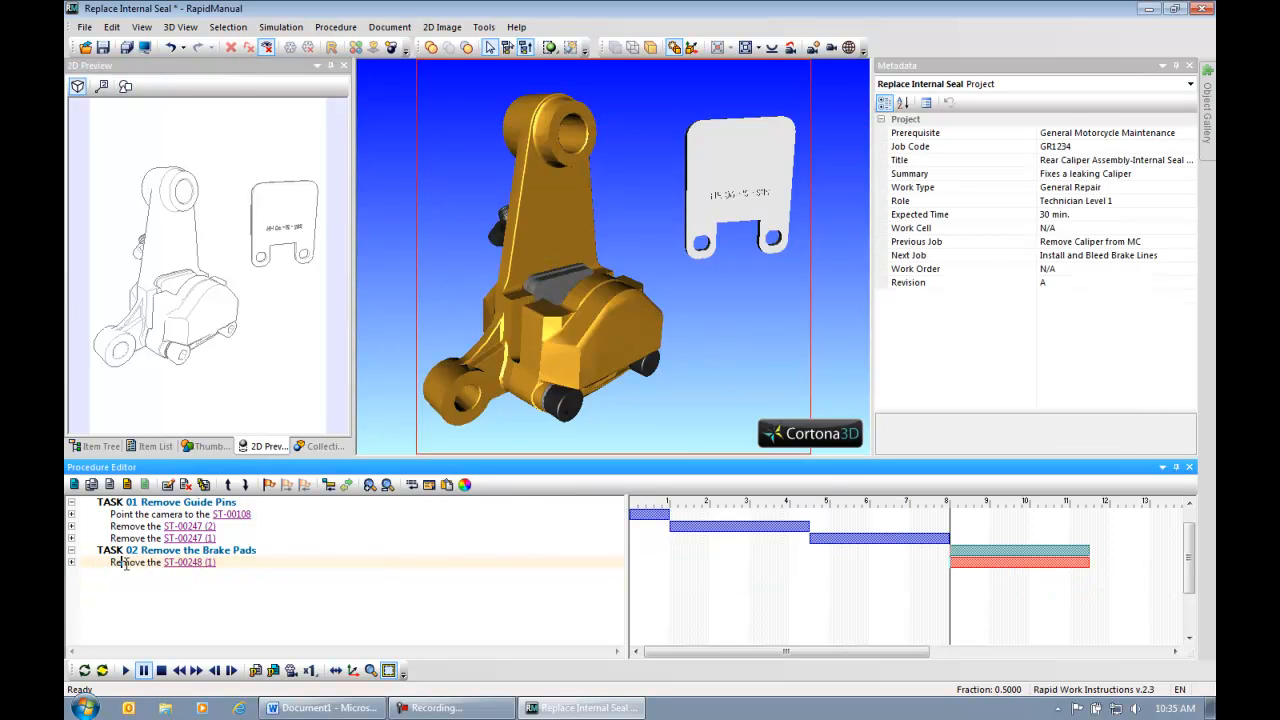
left_click(204, 484)
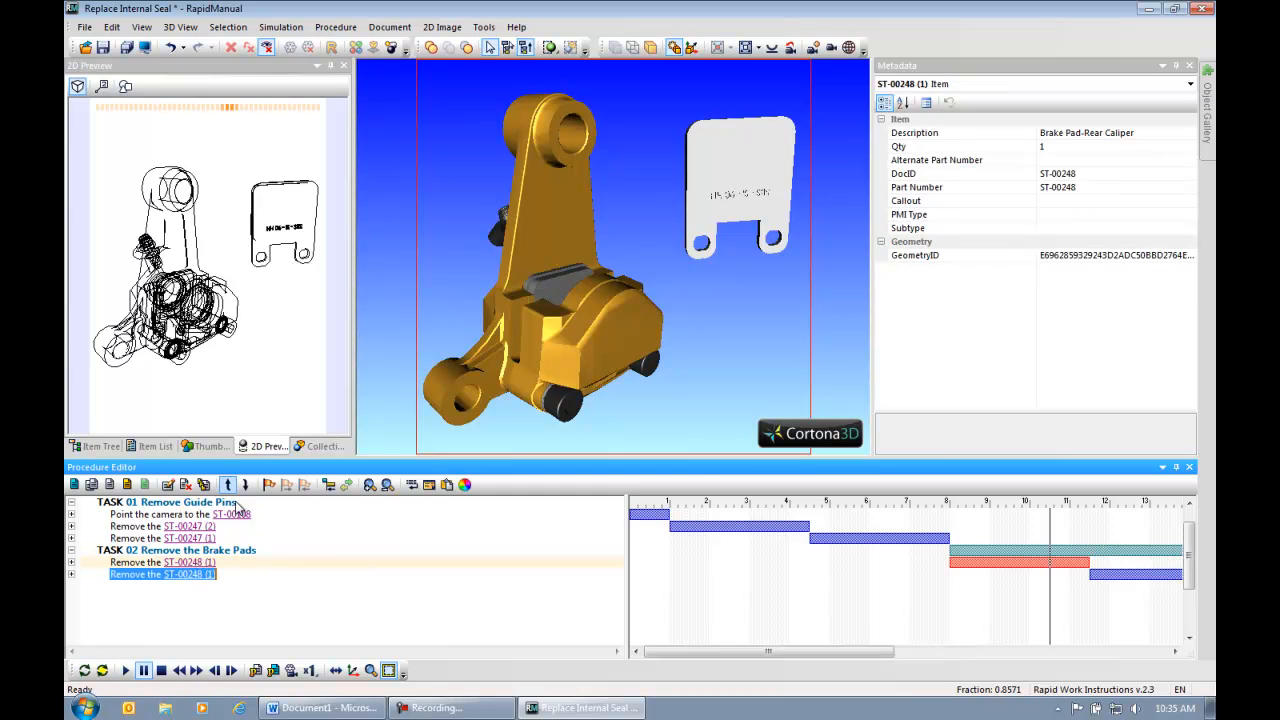
Reassign the duplicated removal action to the second brake pad, ST-00248 (2), still in the caliper.
left_click(88, 447)
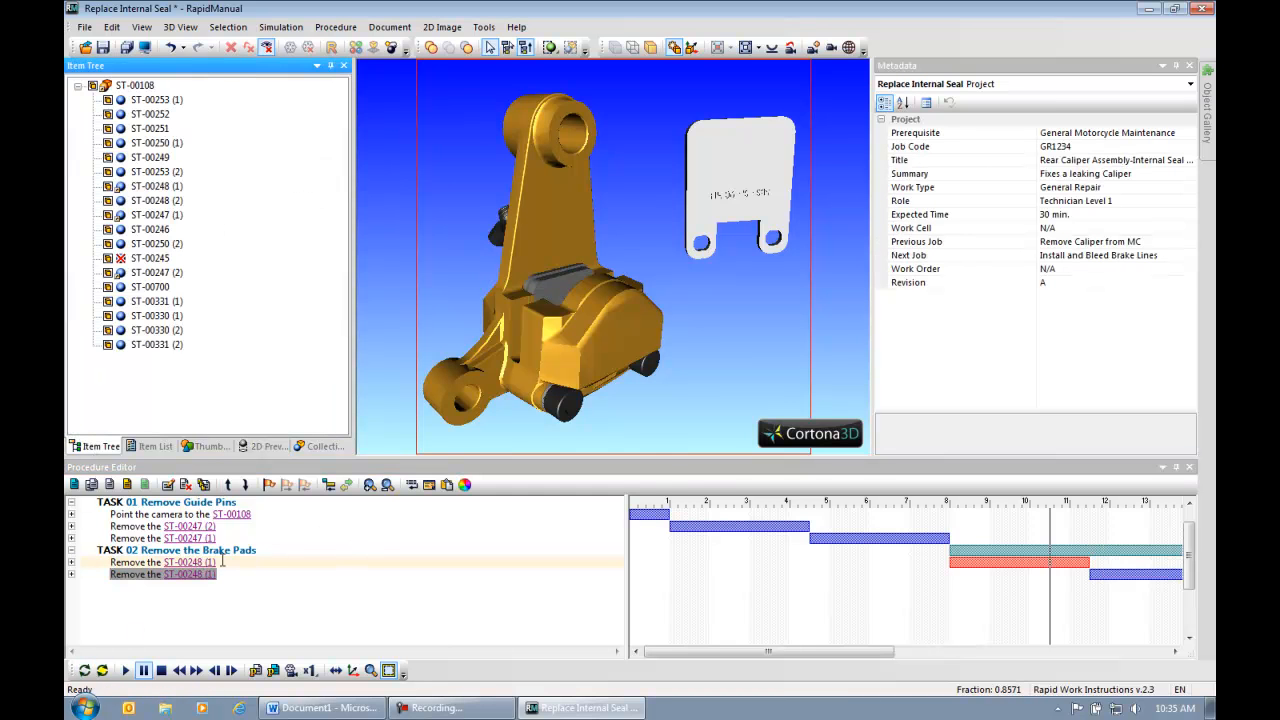
left_click(553, 283)
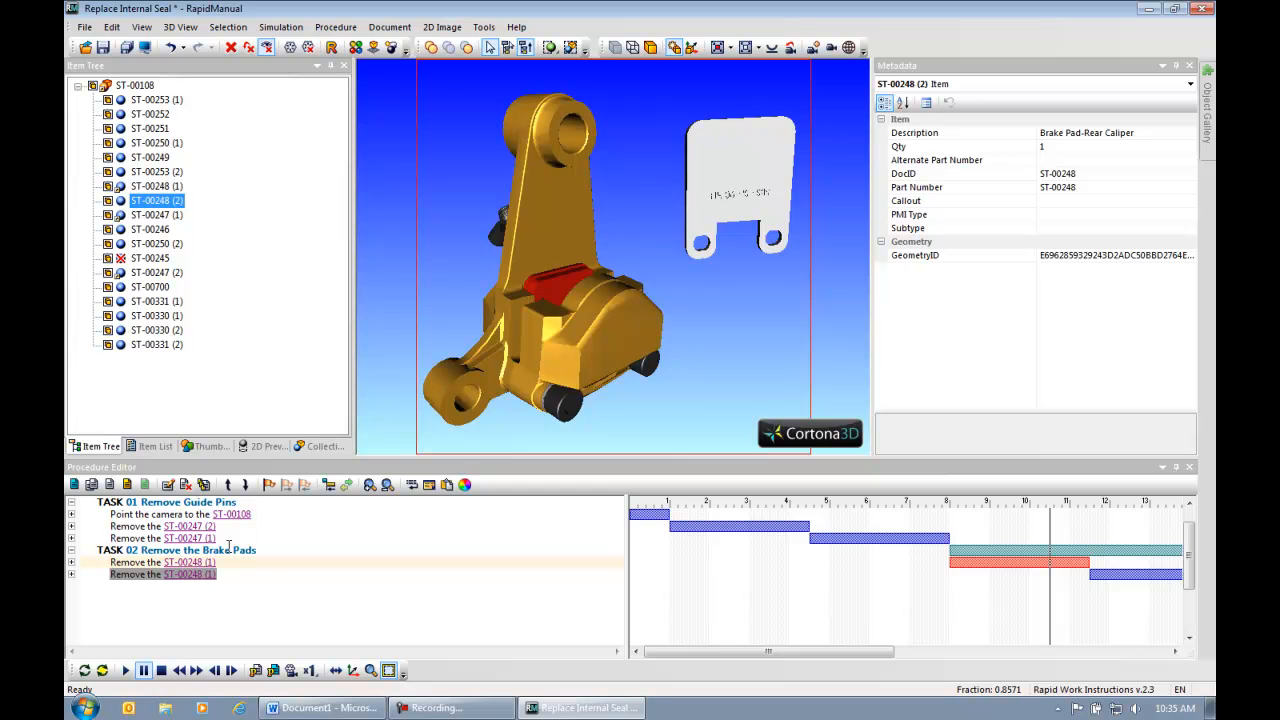
left_click(186, 576)
left_click(801, 214)
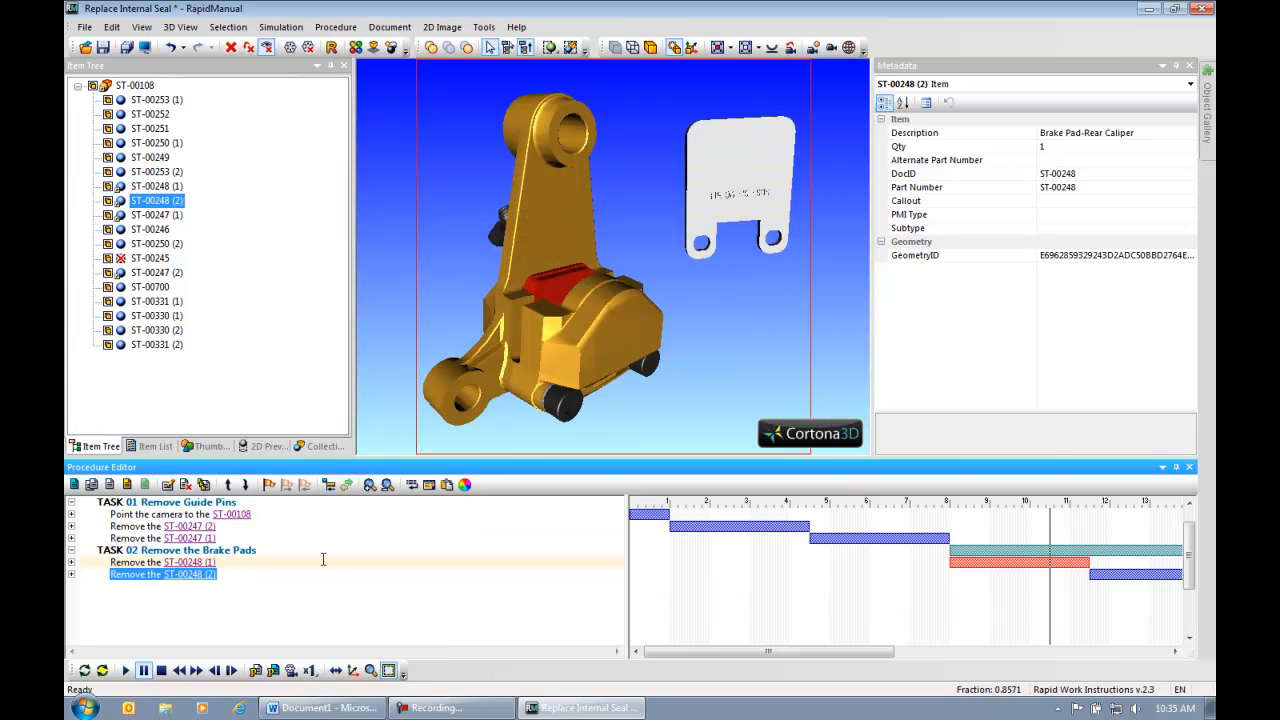
At the middle Transform keyframe, shift the second pad to about X -0.001, Y 0.025, Z 0, then copy and apply that position.
left_click(70, 574)
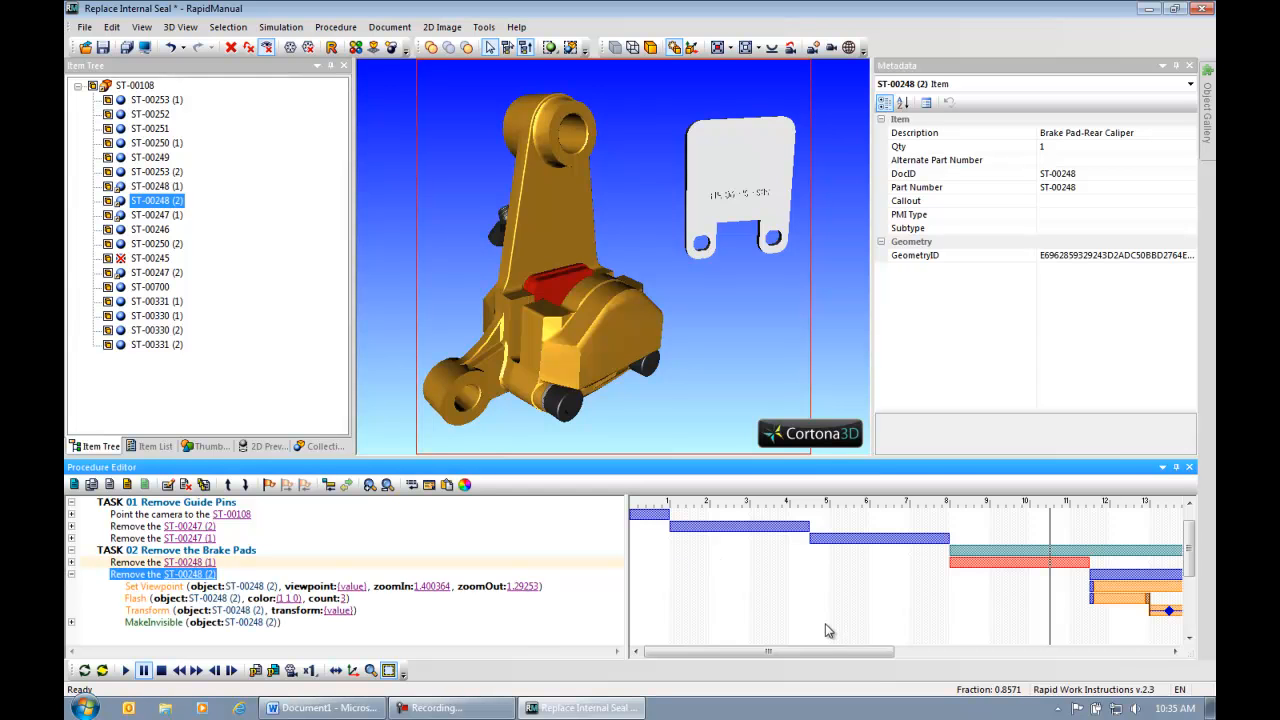
left_click_drag(812, 653, 945, 653)
double_click(880, 614)
left_click(695, 392)
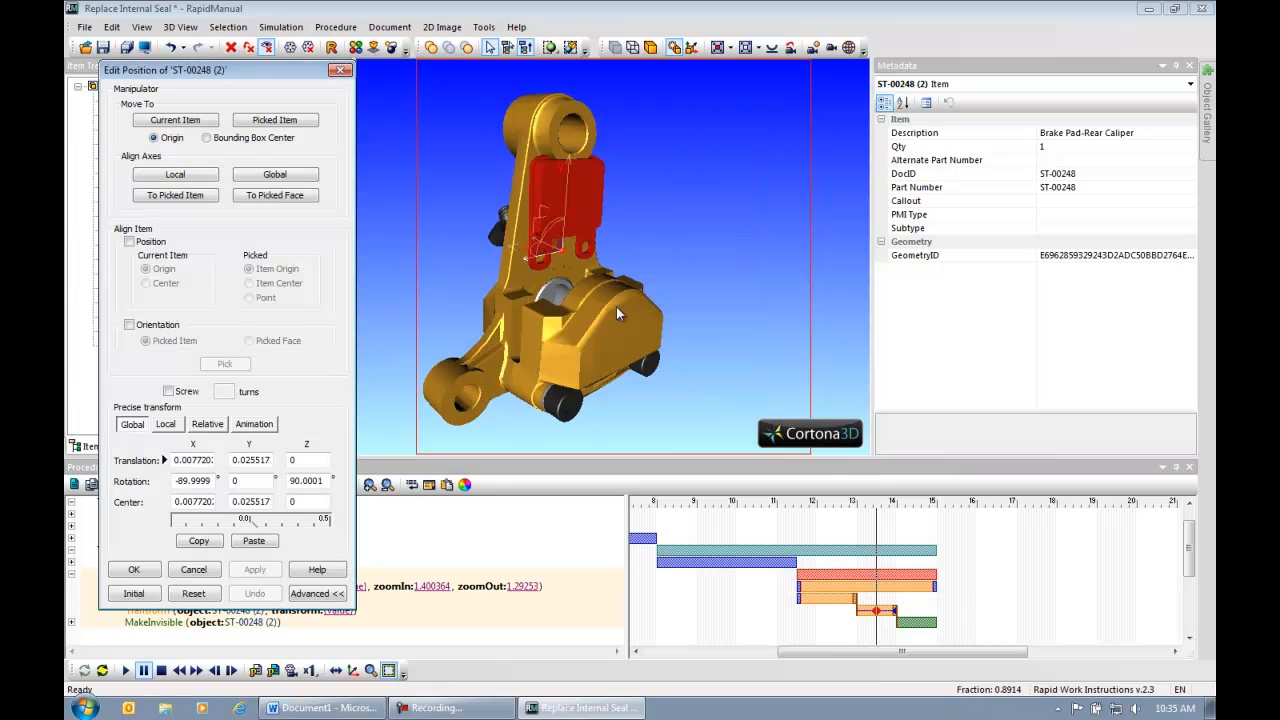
left_click_drag(615, 292, 682, 287)
left_click_drag(560, 253, 583, 256)
left_click_drag(772, 357, 690, 349)
left_click(205, 541)
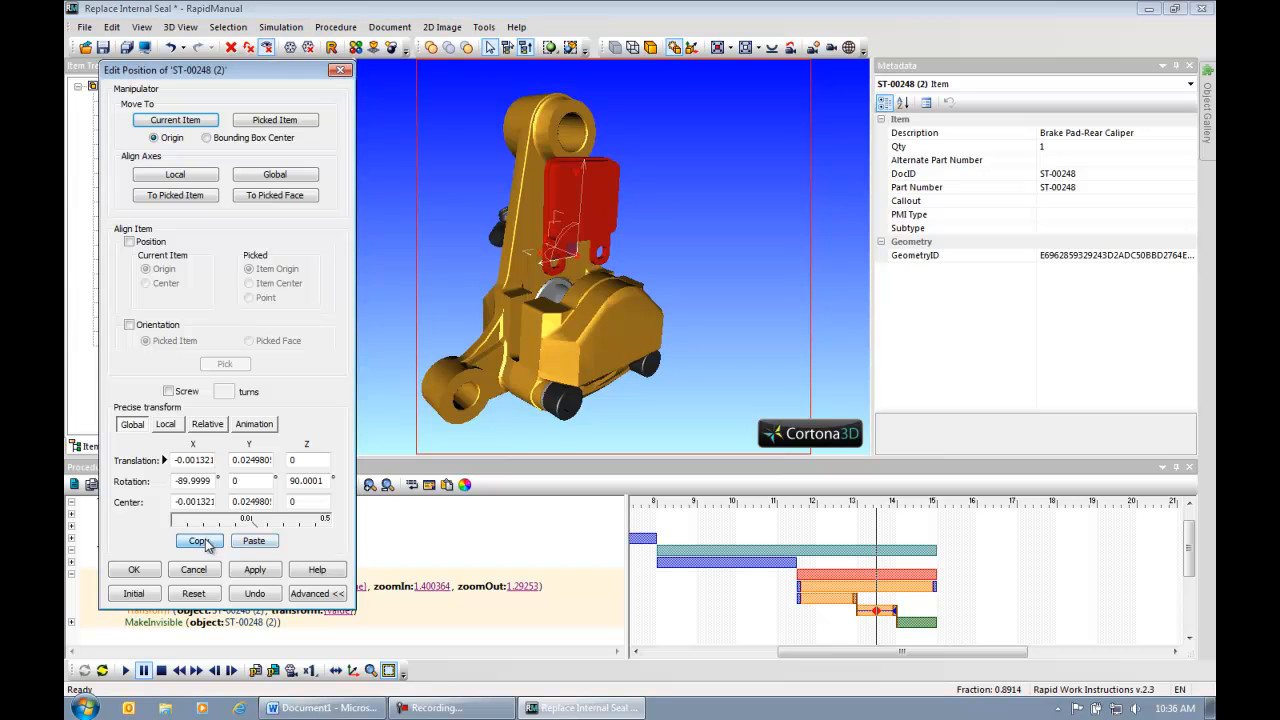
left_click(256, 572)
left_click(152, 570)
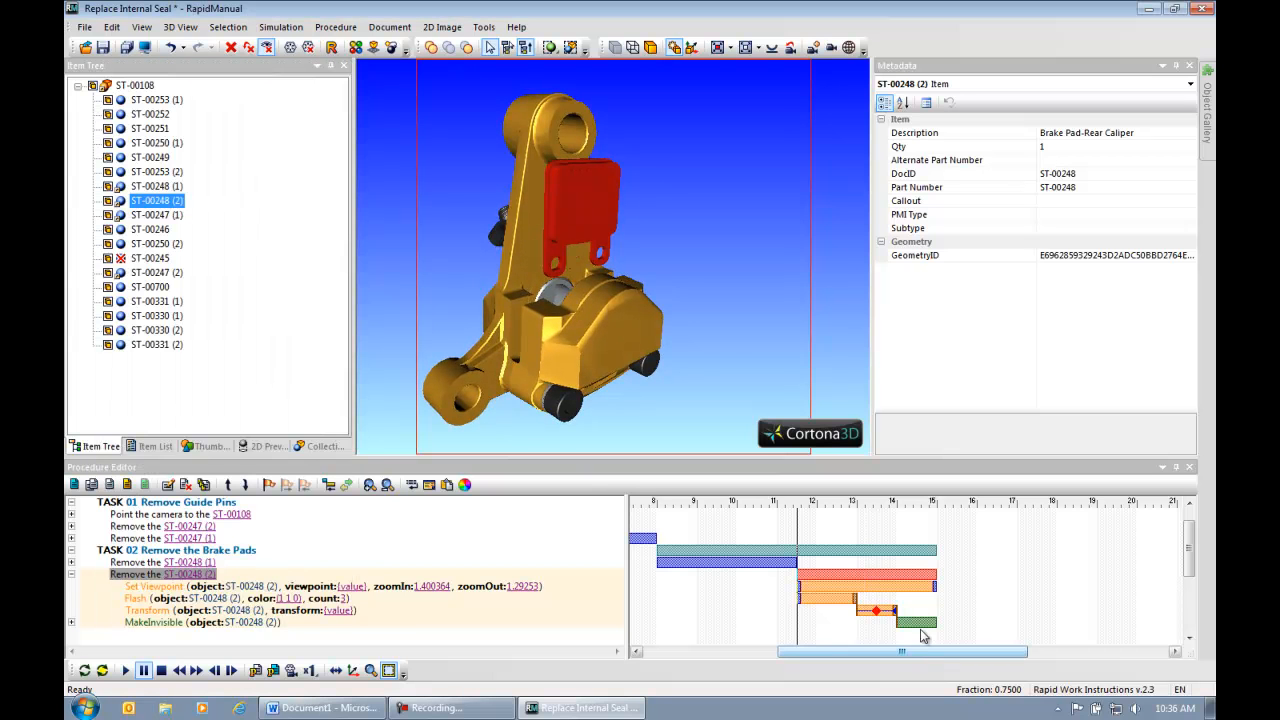
At the end keyframe, paste the copied position, then move and rotate the second pad beside the caliper to about X -0.062, Y 0.050, Z 0.012.
double_click(895, 612)
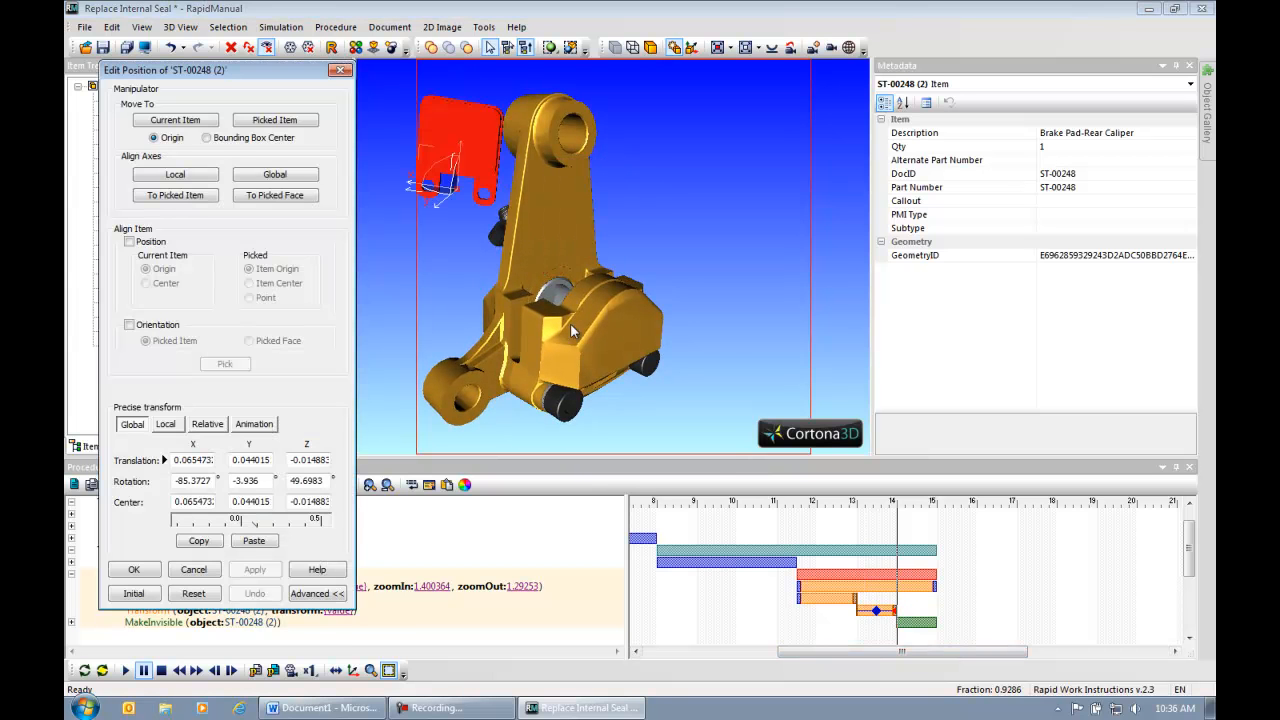
left_click(251, 541)
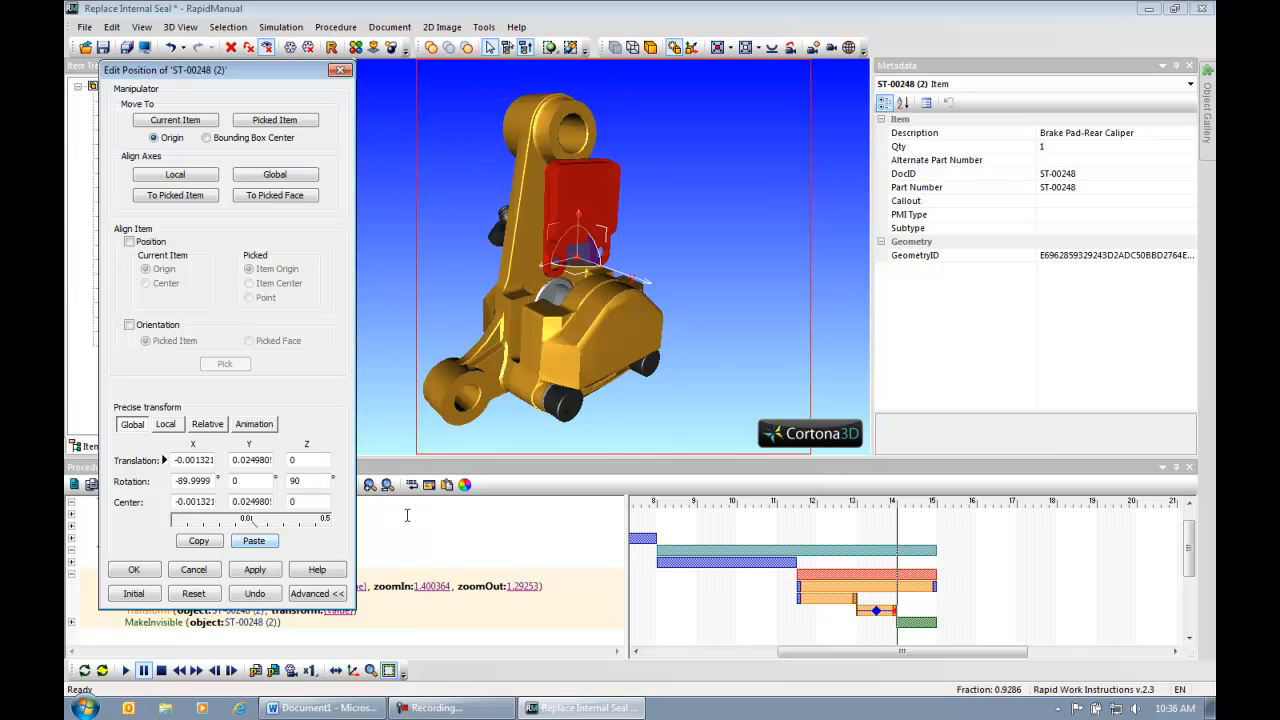
left_click_drag(622, 278, 734, 248)
left_click_drag(703, 197, 713, 227)
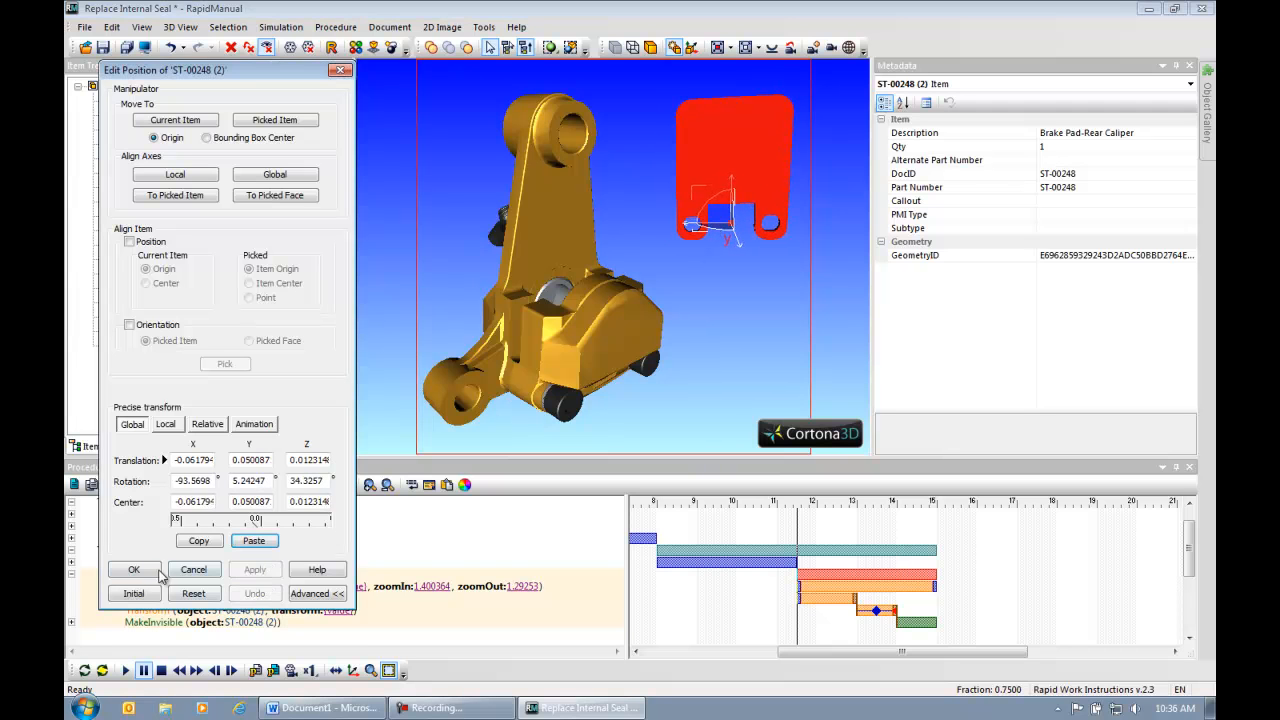
left_click(142, 570)
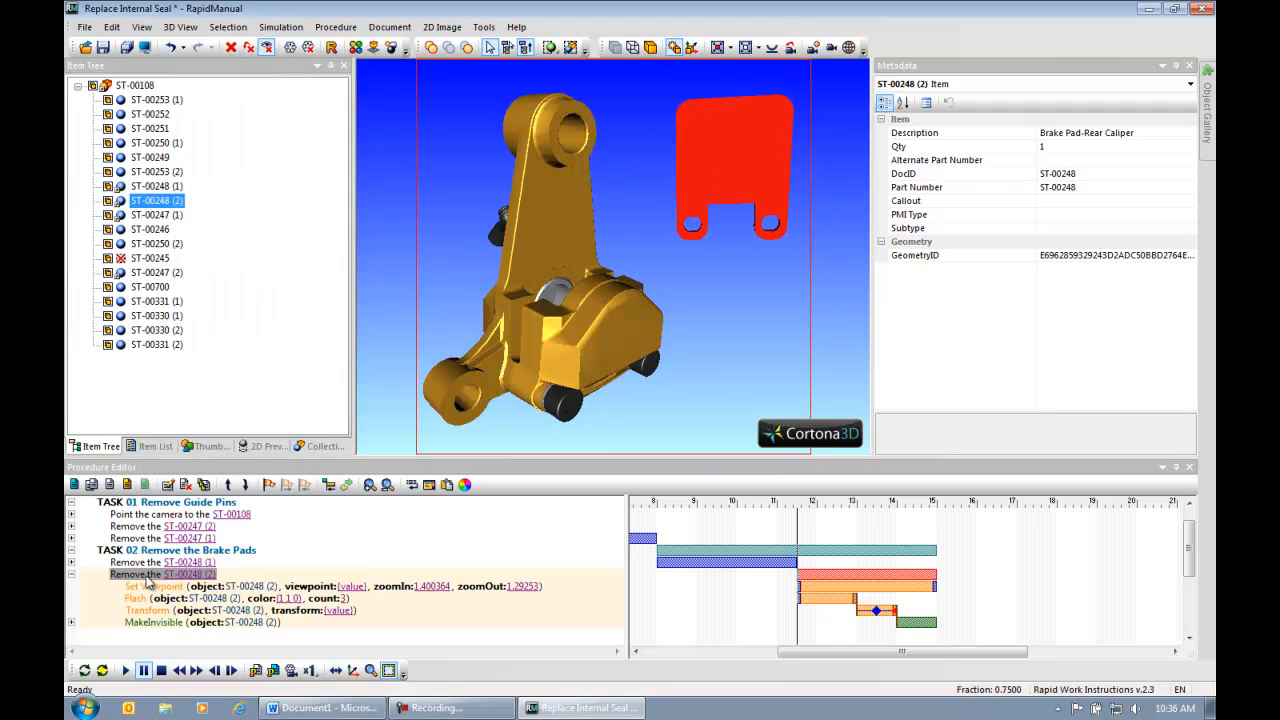
left_click(70, 574)
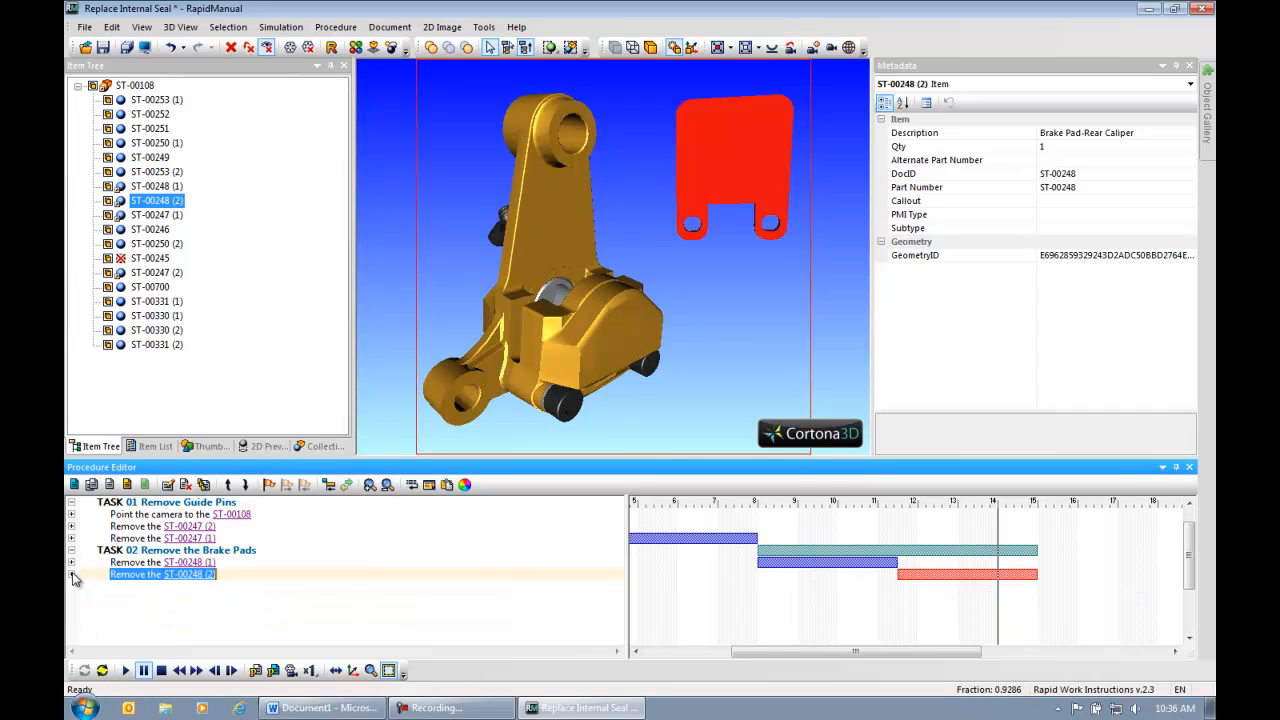
At the end of the procedure, add the group "03 Remove Caliper Screws" and make it a top-level task after TASK 02.
left_click(231, 671)
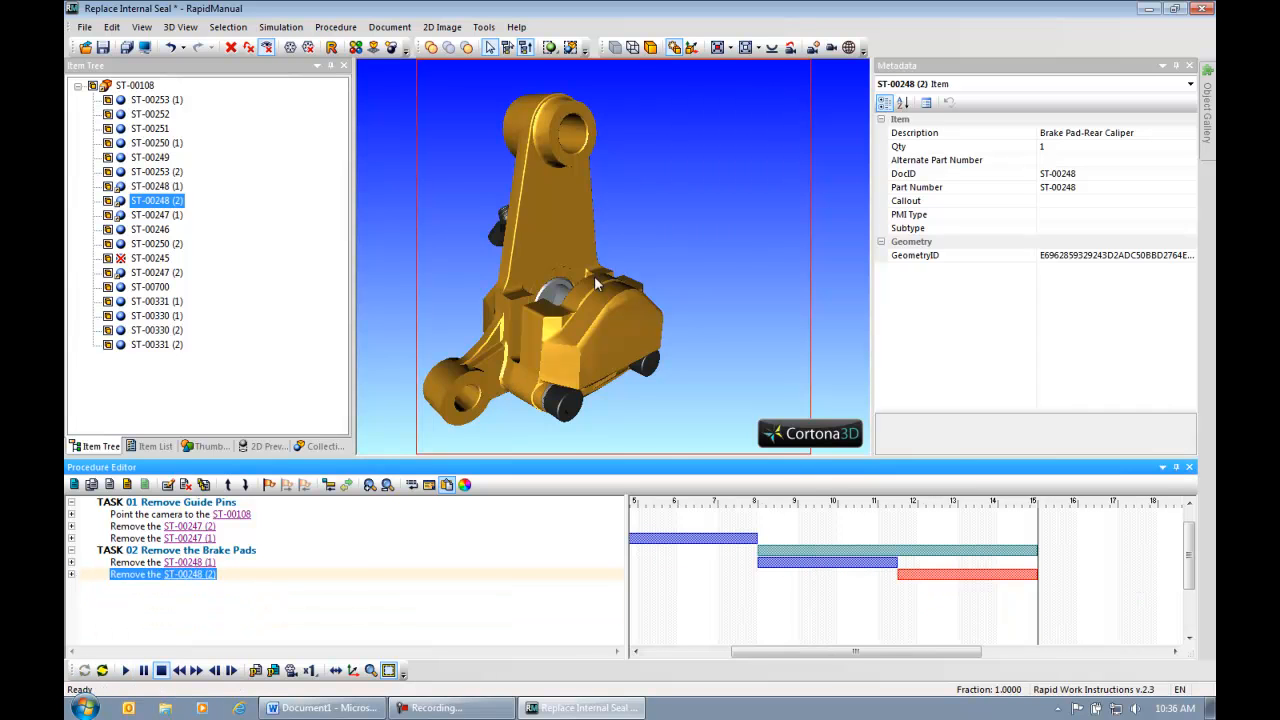
left_click(74, 484)
type("03 R")
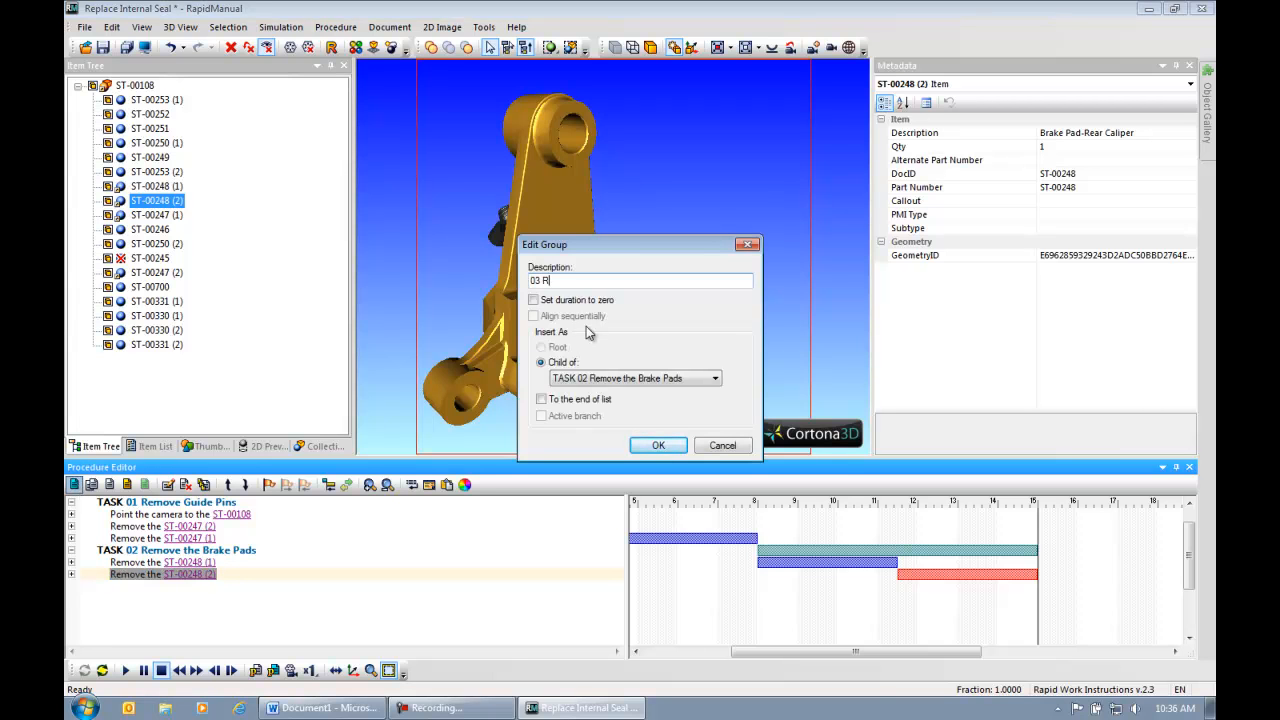
type("emove Caliper Scres")
key("BackSpace")
type("ws")
left_click(658, 445)
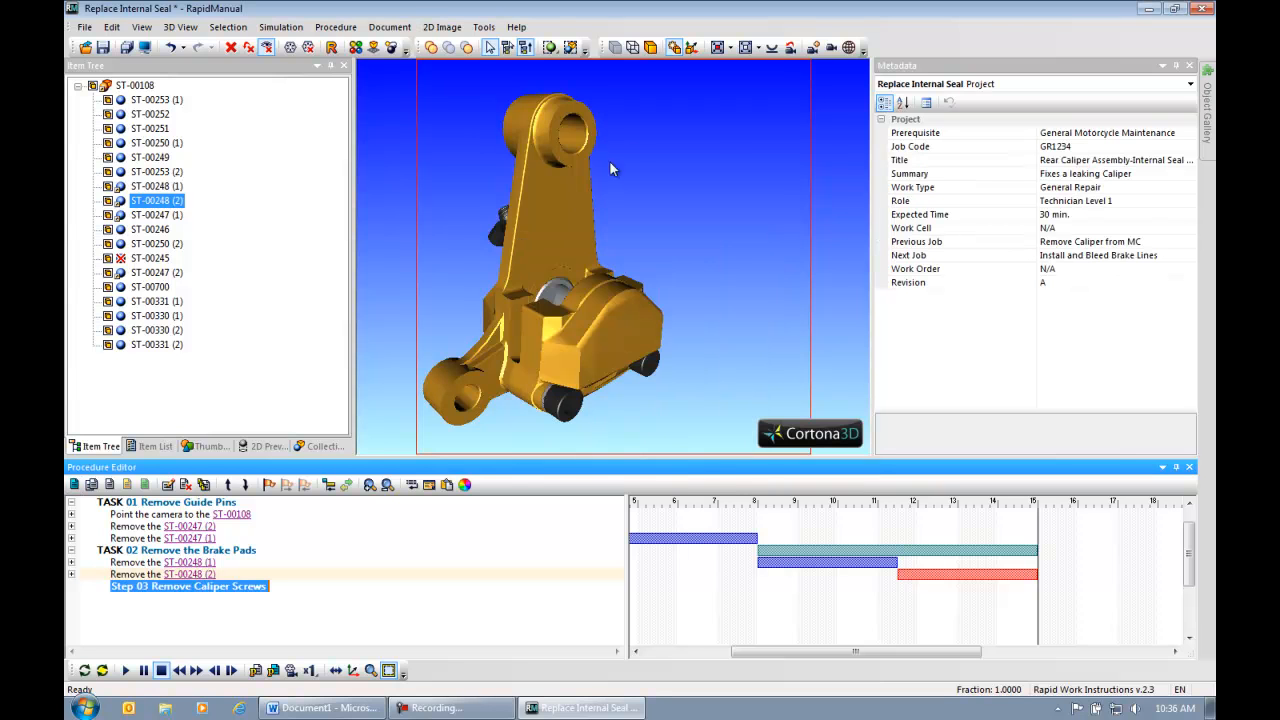
left_click(244, 484)
Under TASK 03, add a "Remove the threaded fastener" action for caliper screw ST-00250 (1), using the Flash-RotateAntiStrobe-Shift-MakeInvisible implementation.
left_click(669, 421)
middle_click_drag(669, 421, 668, 383)
left_click(572, 354)
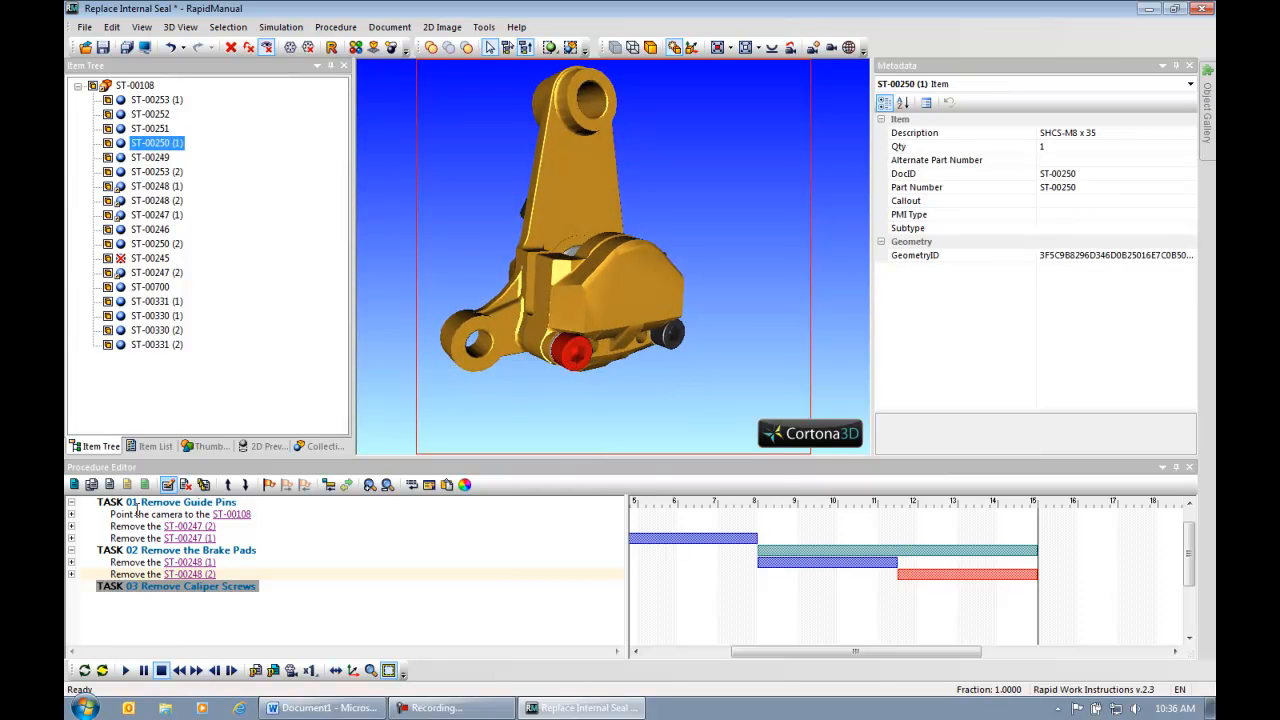
left_click(109, 484)
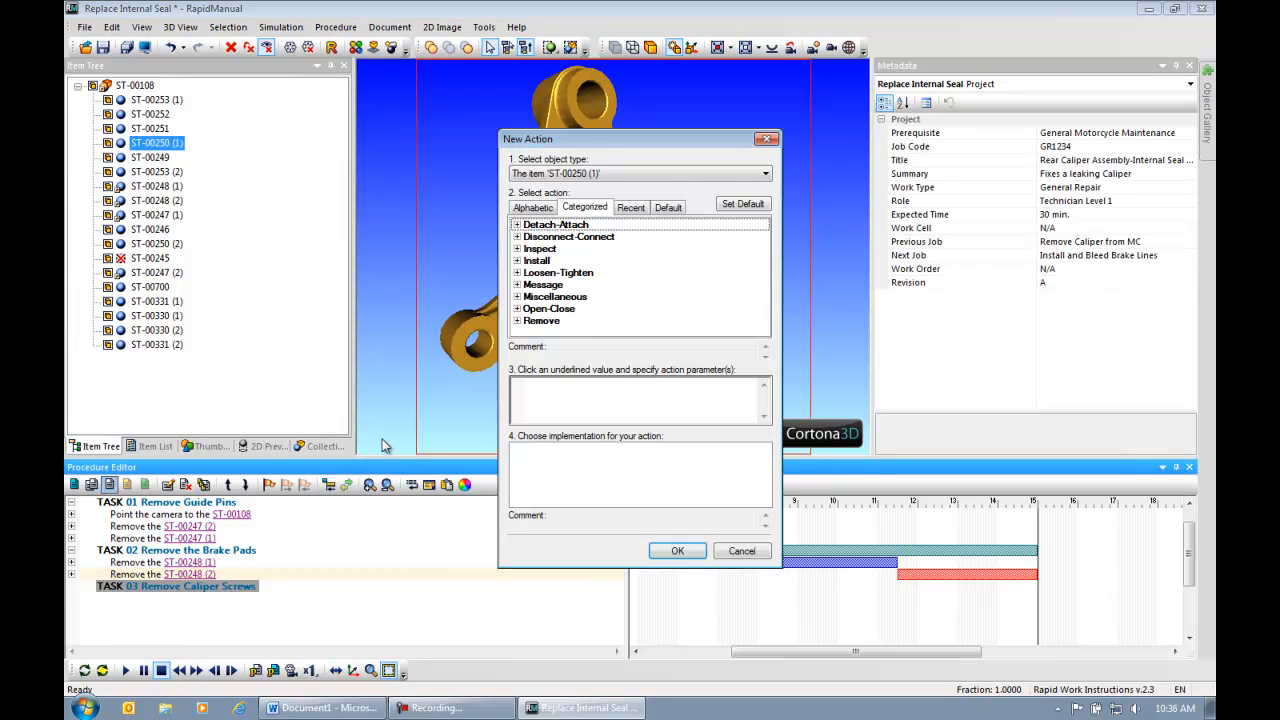
left_click(518, 320)
left_click_drag(765, 257, 765, 281)
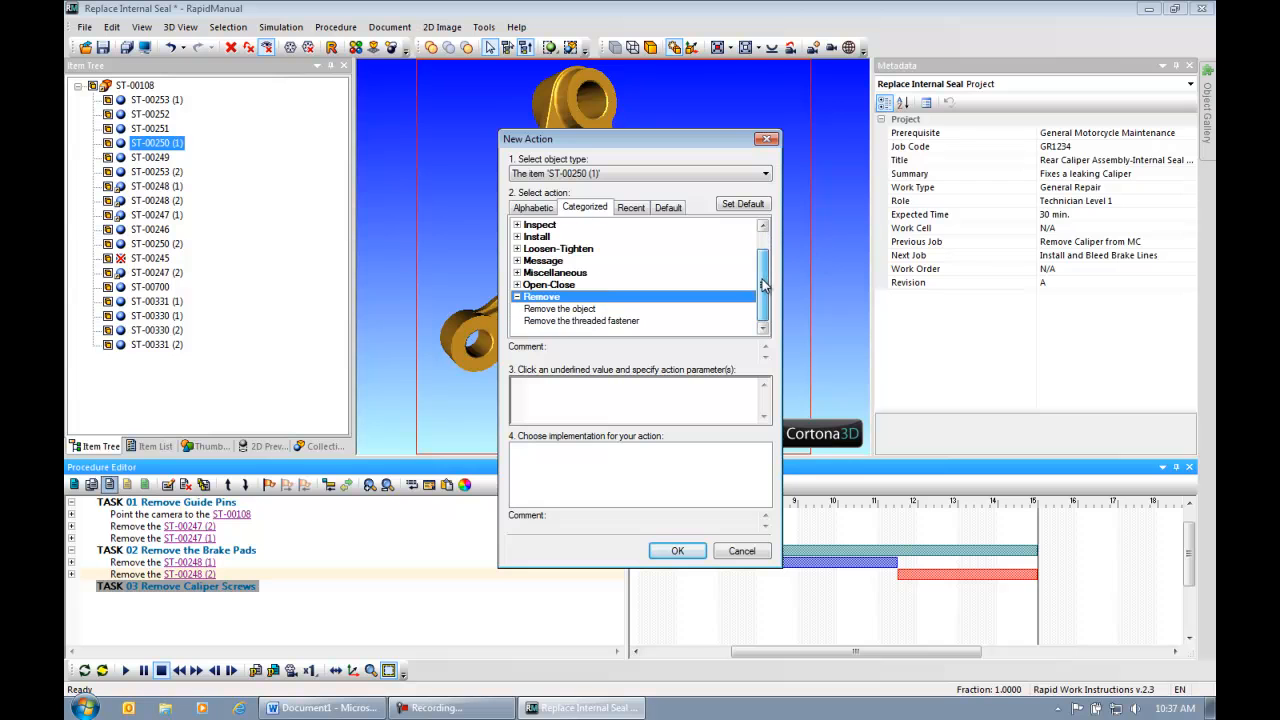
left_click(627, 322)
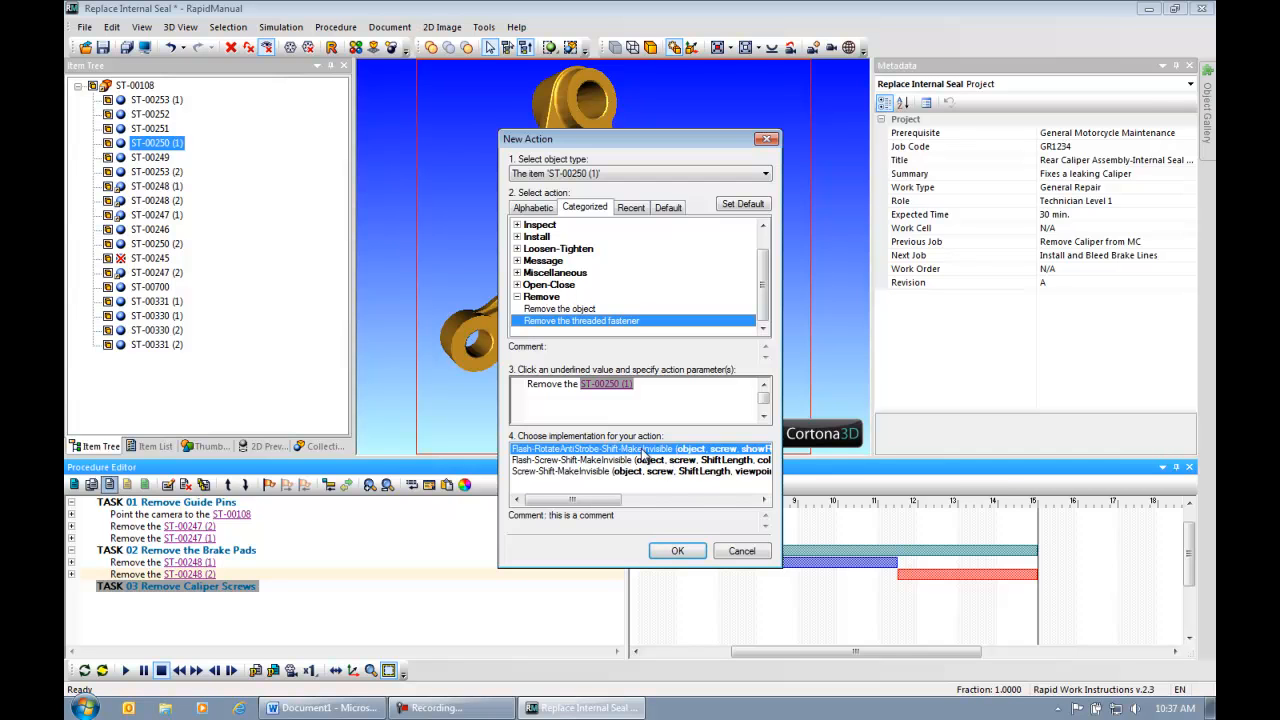
left_click(678, 551)
Edit the screw value of the RotateAntiStrobe-Shift command, pulling the screw out along its axis to about X -0.065, and apply it.
left_click(71, 598)
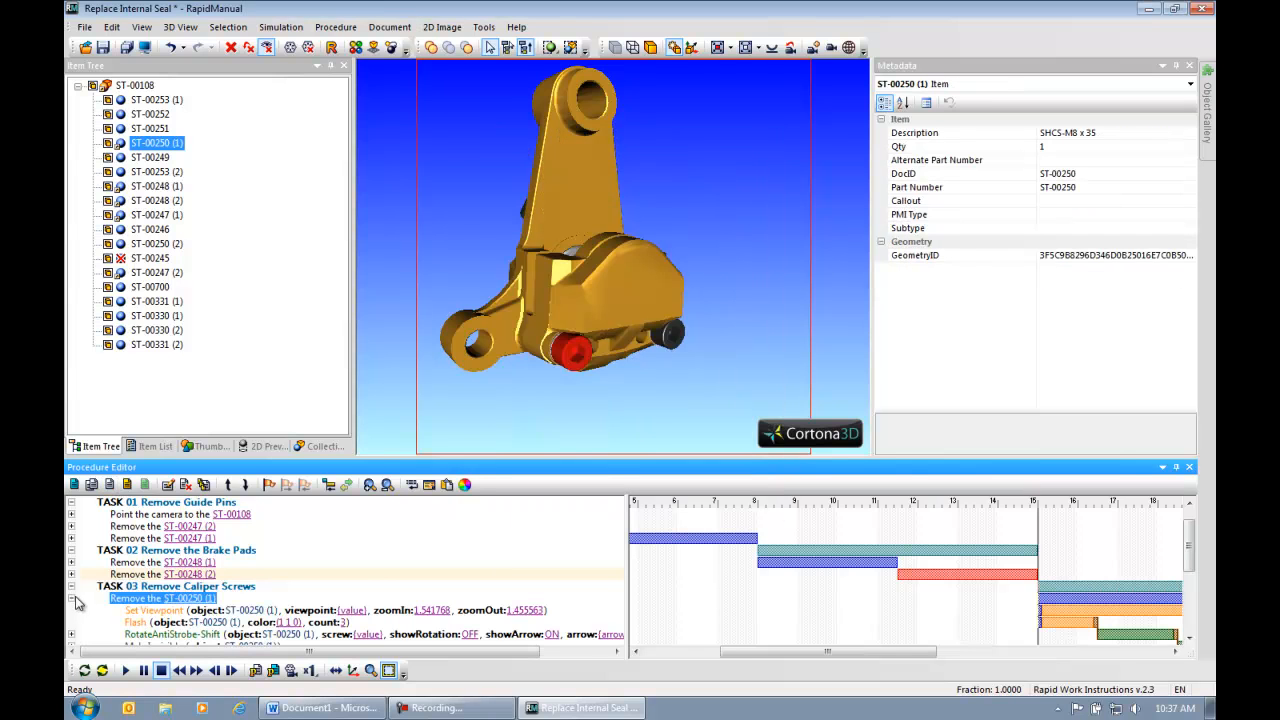
left_click_drag(1183, 540, 1192, 570)
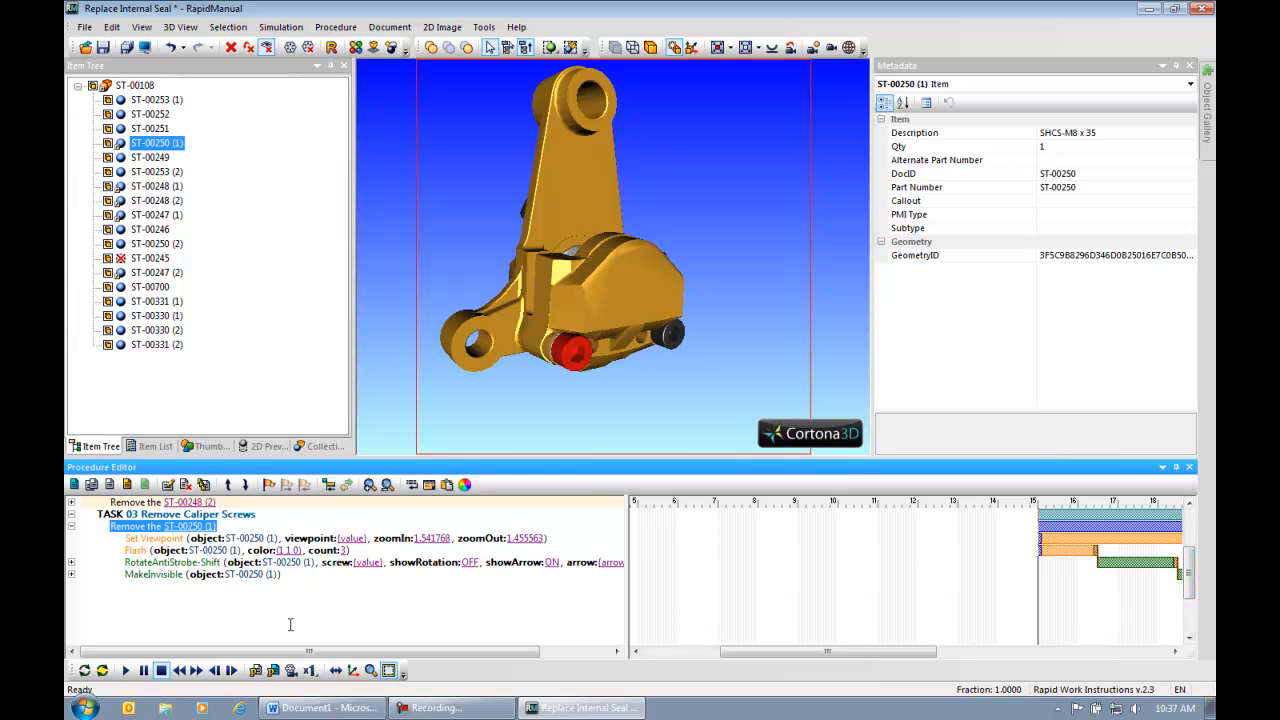
left_click(370, 567)
left_click(692, 390)
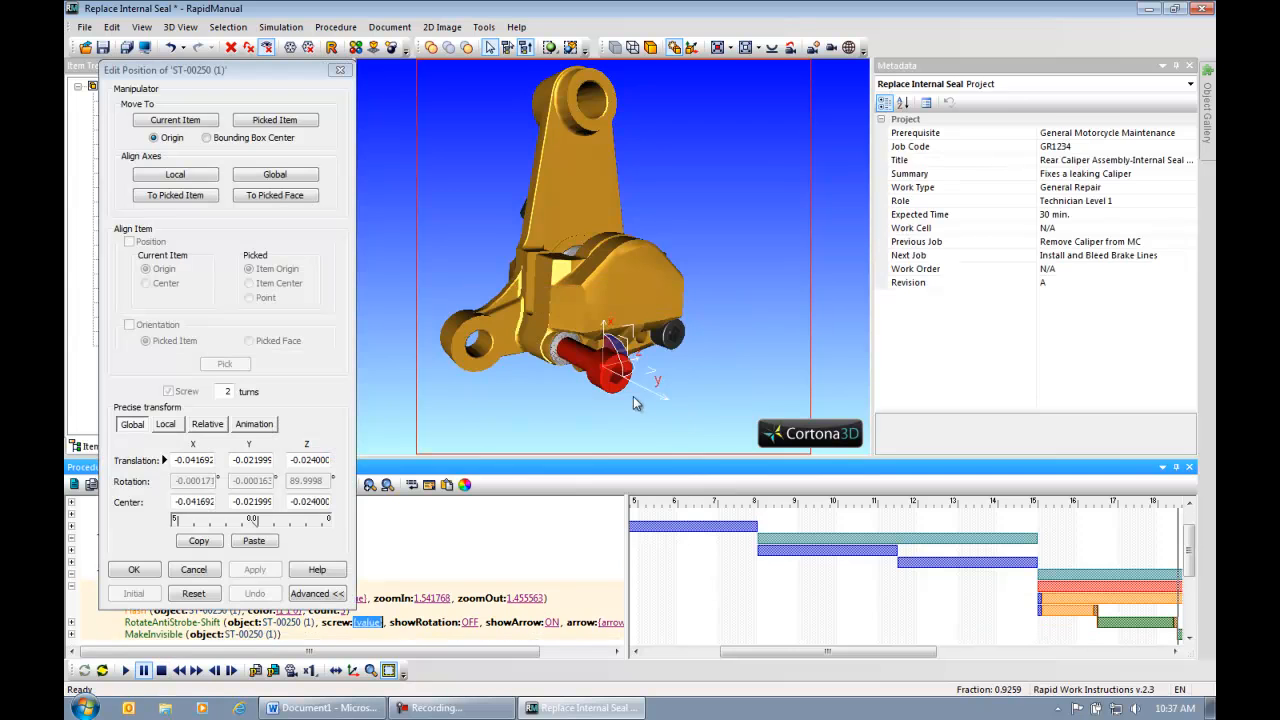
left_click_drag(633, 403, 694, 418)
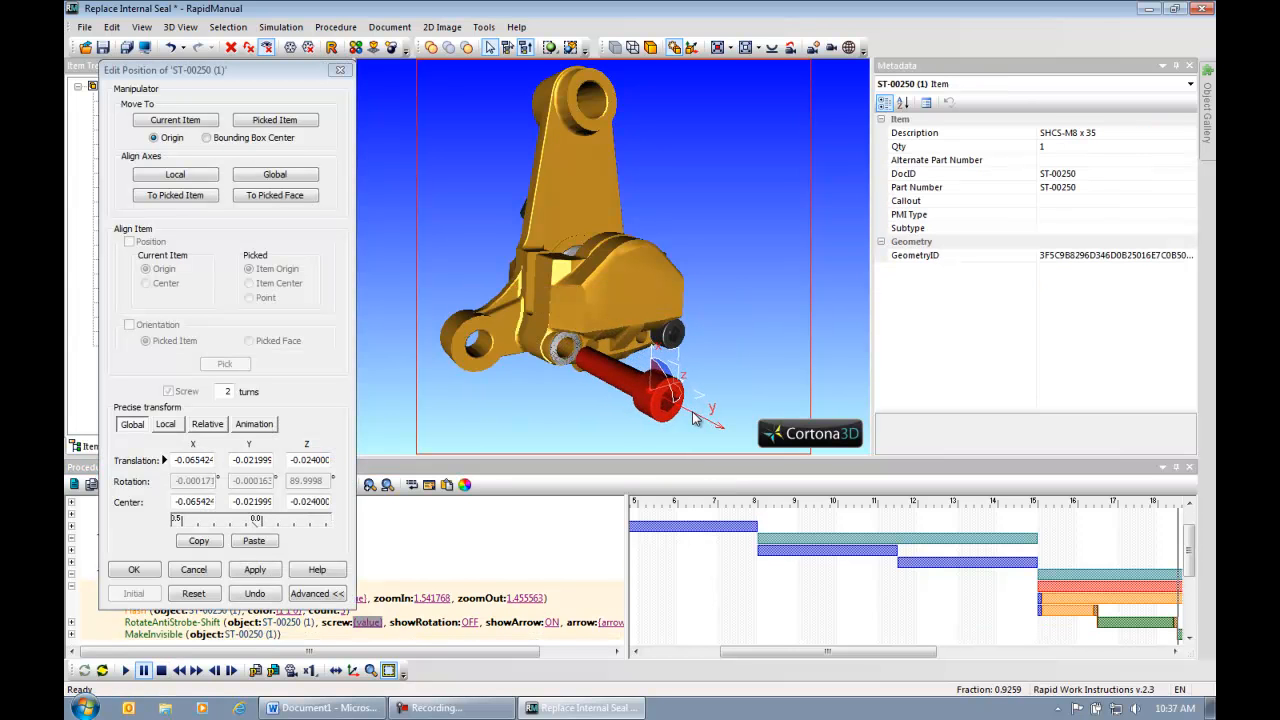
left_click(256, 570)
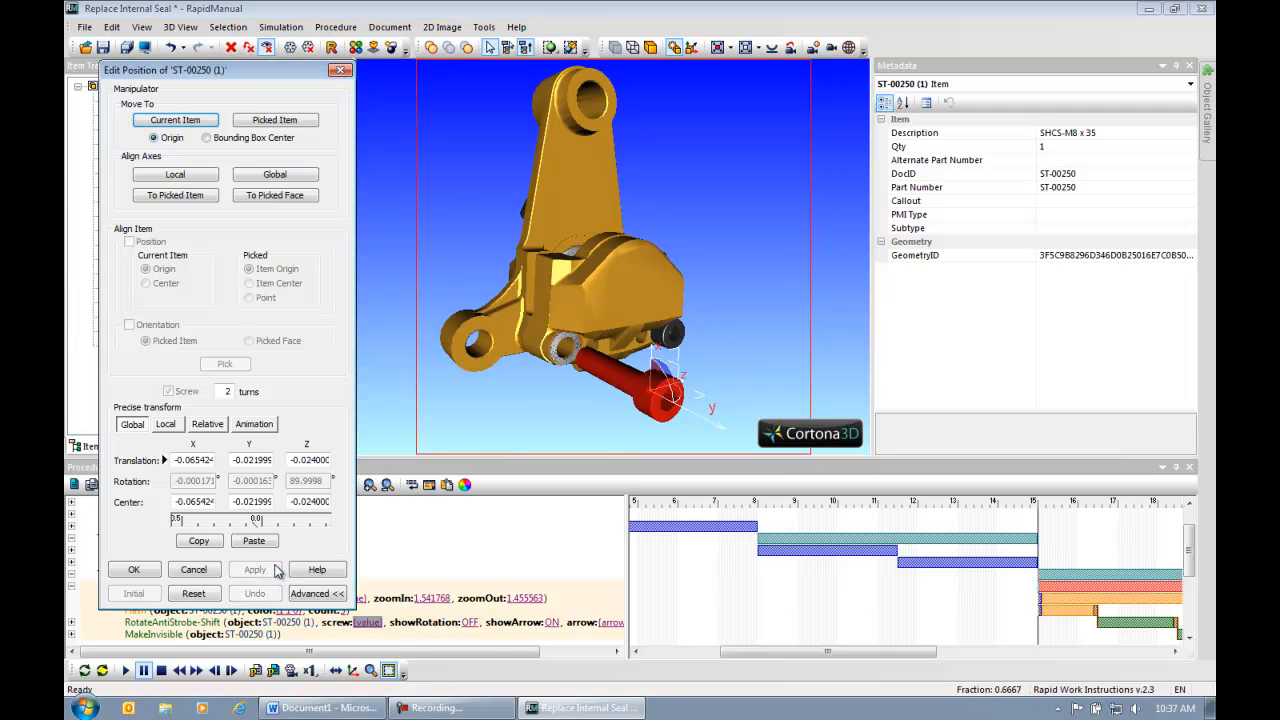
left_click(127, 575)
Turn showRotation on for the screw's RotateAntiStrobe-Shift command and set its arrow radius to .01 and offset to 0.01, refreshing the procedure.
left_click(470, 623)
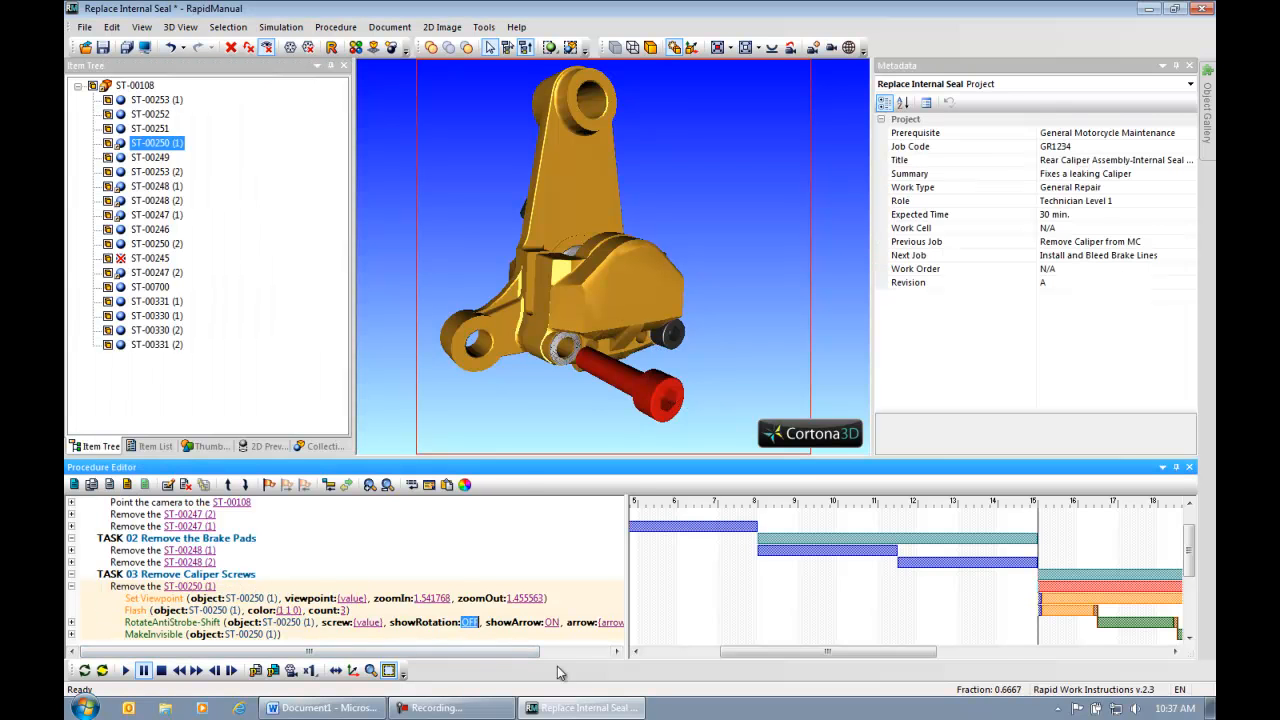
type("on")
key("Return")
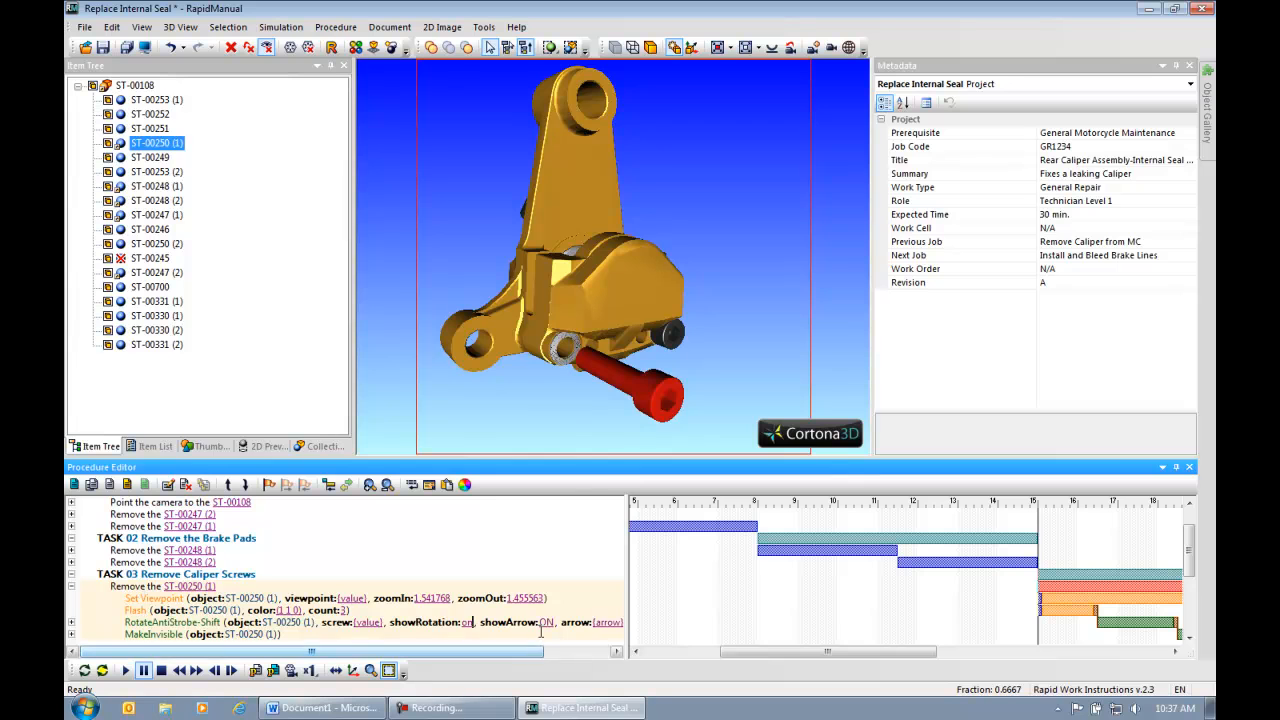
left_click(606, 622)
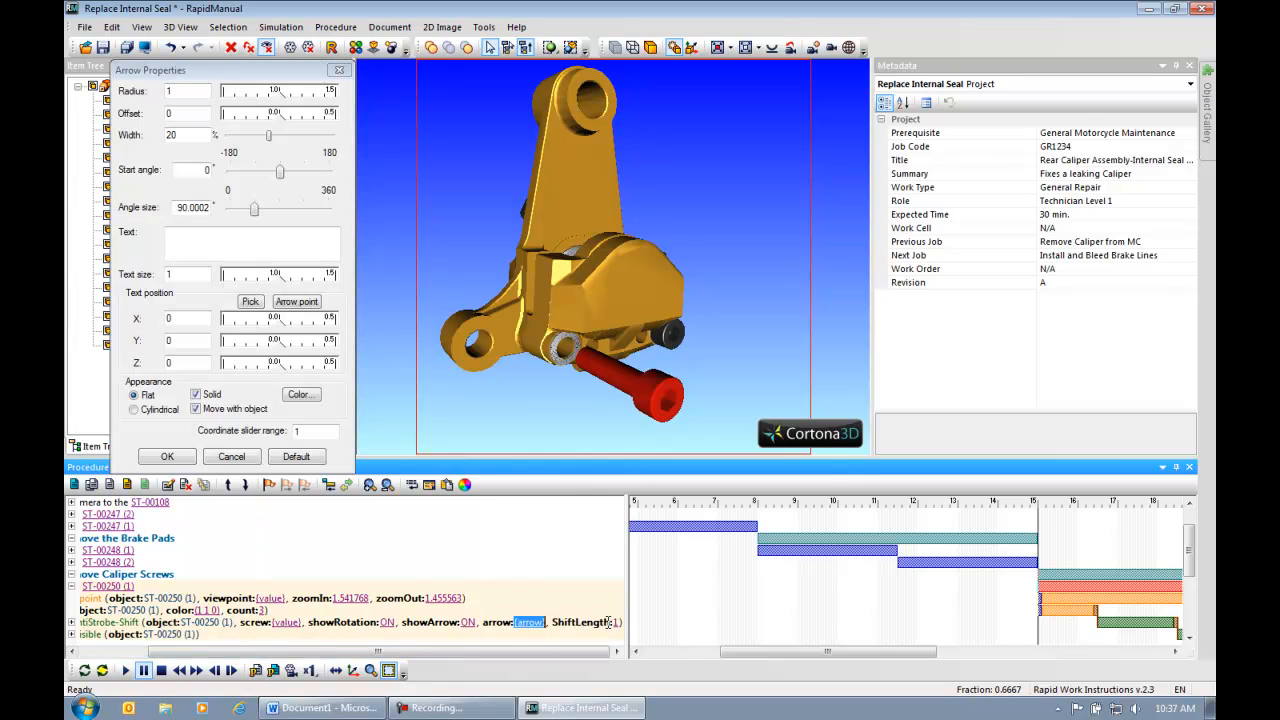
double_click(186, 90)
type("0")
type(".01")
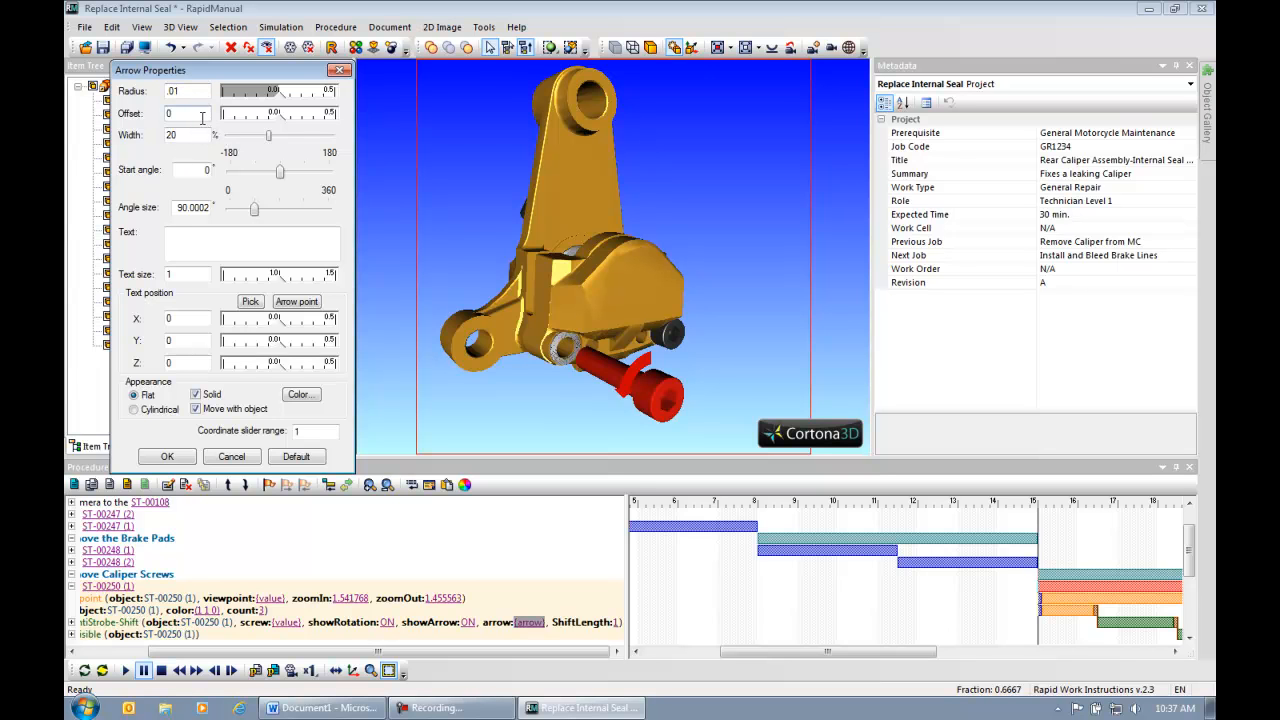
type("1")
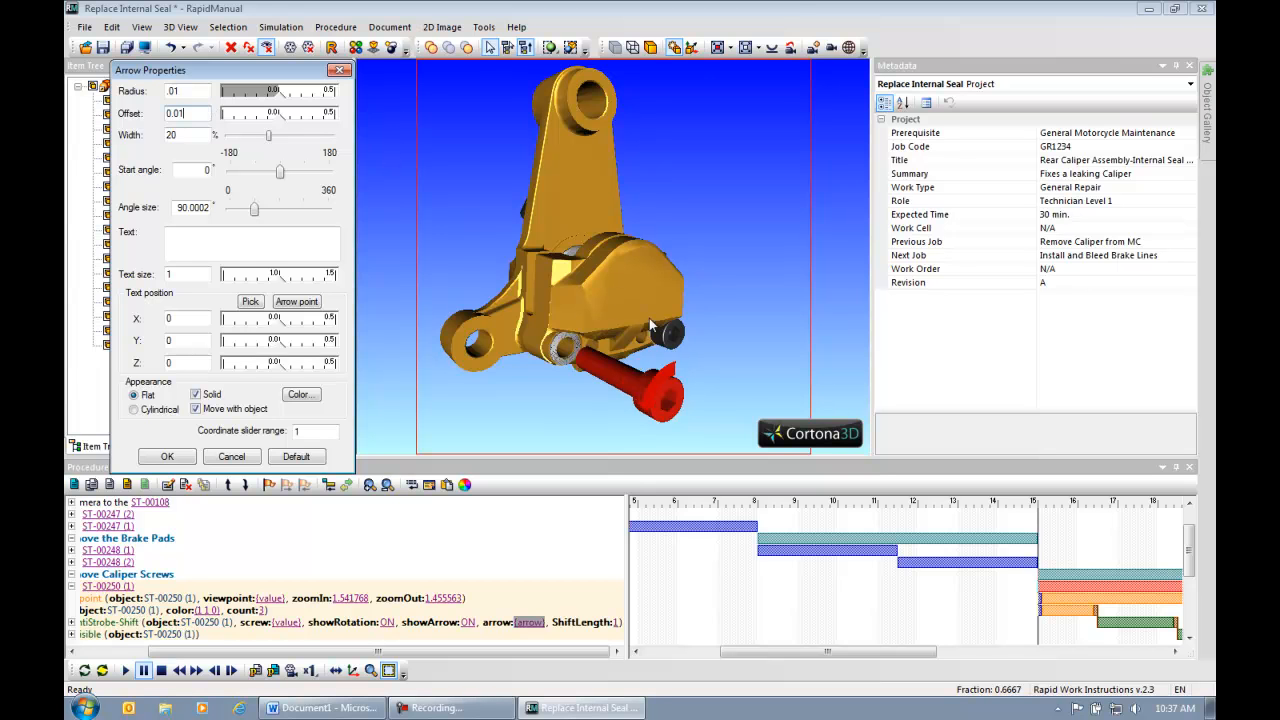
left_click(167, 456)
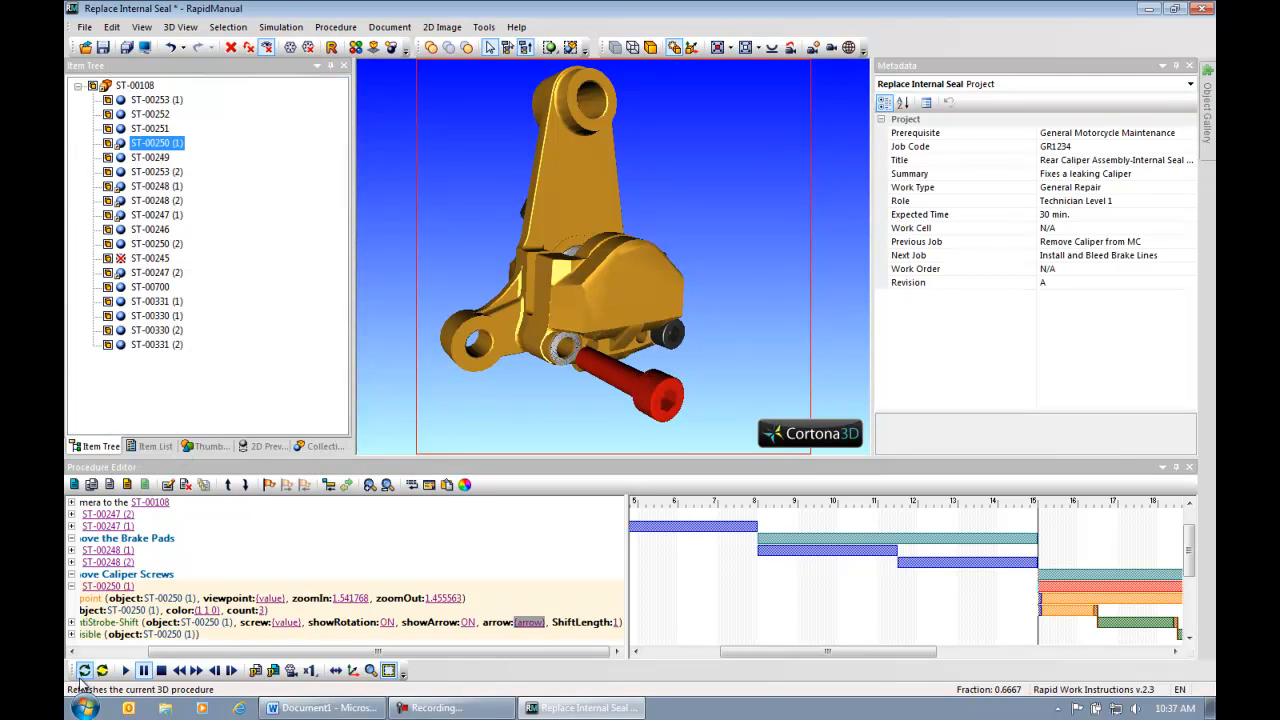
left_click(86, 670)
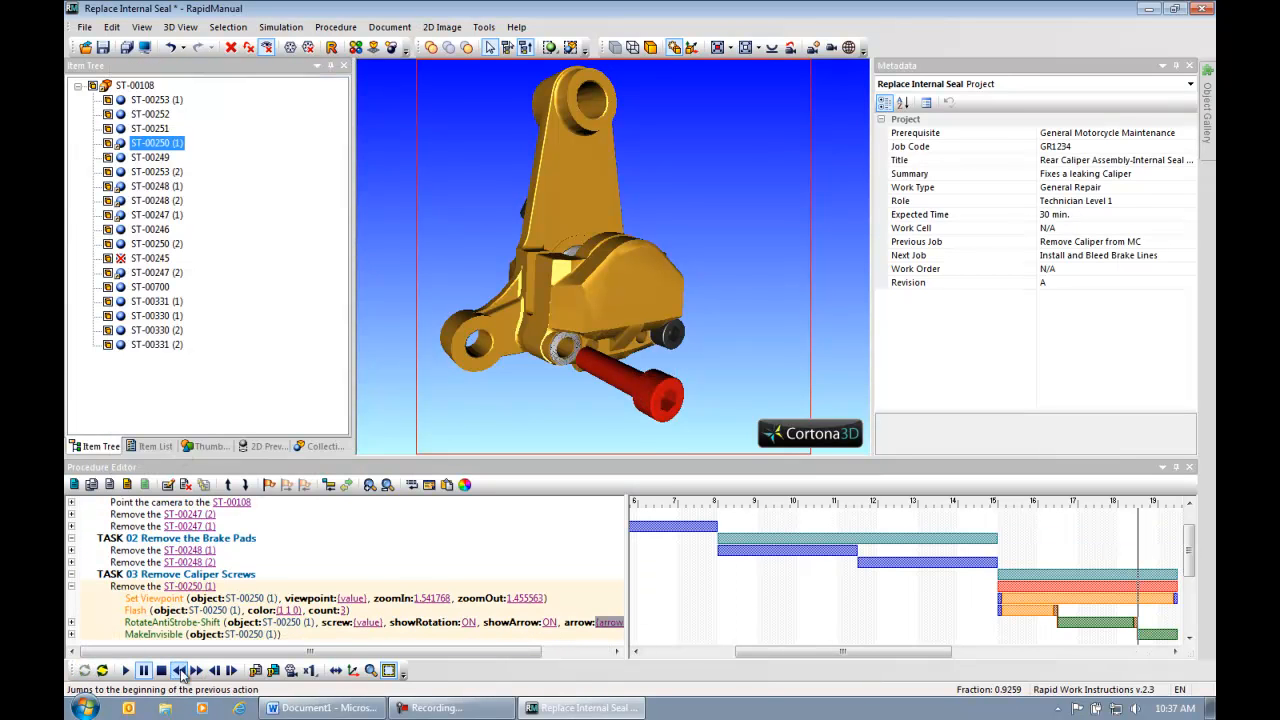
Set the ShiftLength of the screw's RotateAntiStrobe-Shift command to .5, then refresh the procedure and replay the removal.
left_click_drag(536, 653, 614, 653)
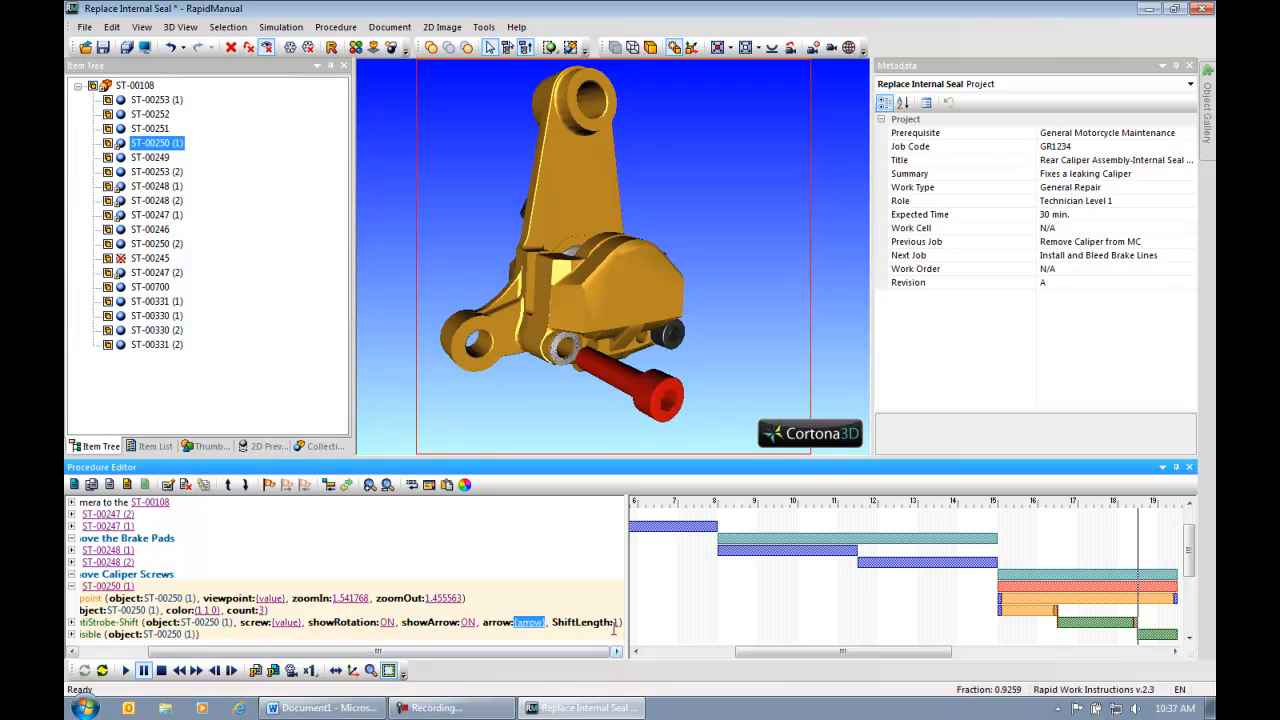
left_click(616, 622)
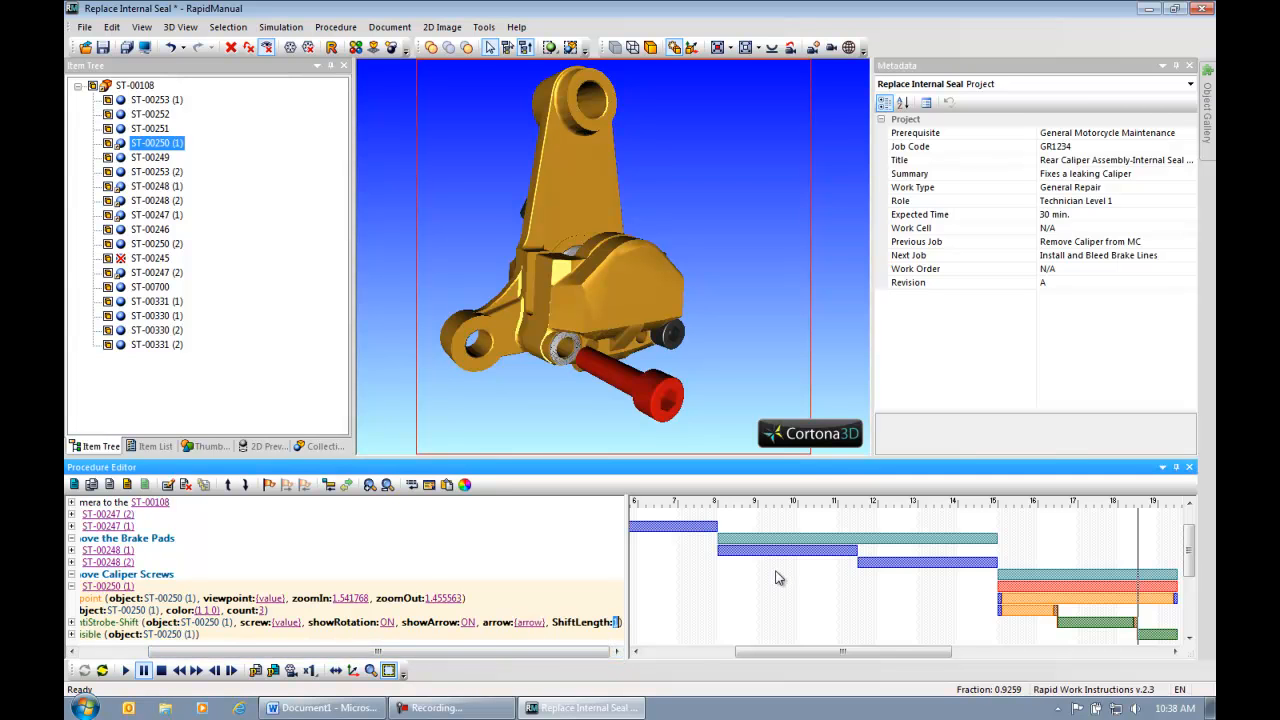
type("5")
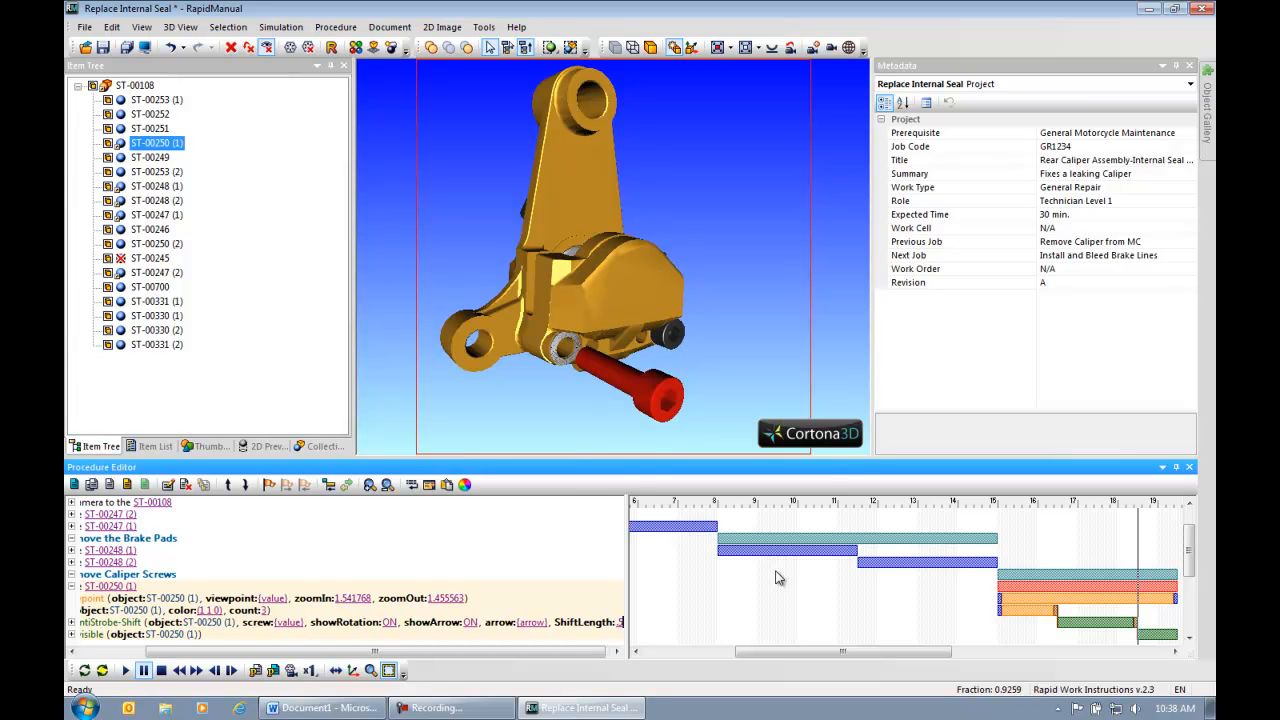
left_click(85, 671)
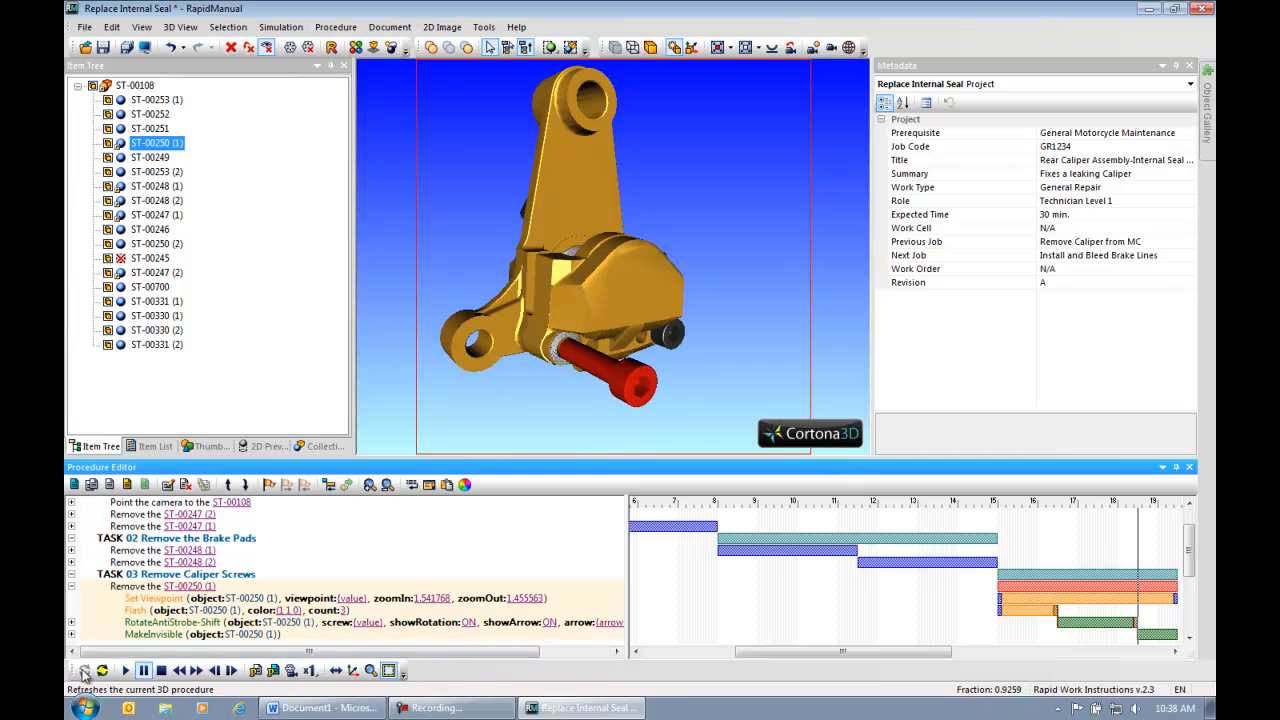
left_click(179, 671)
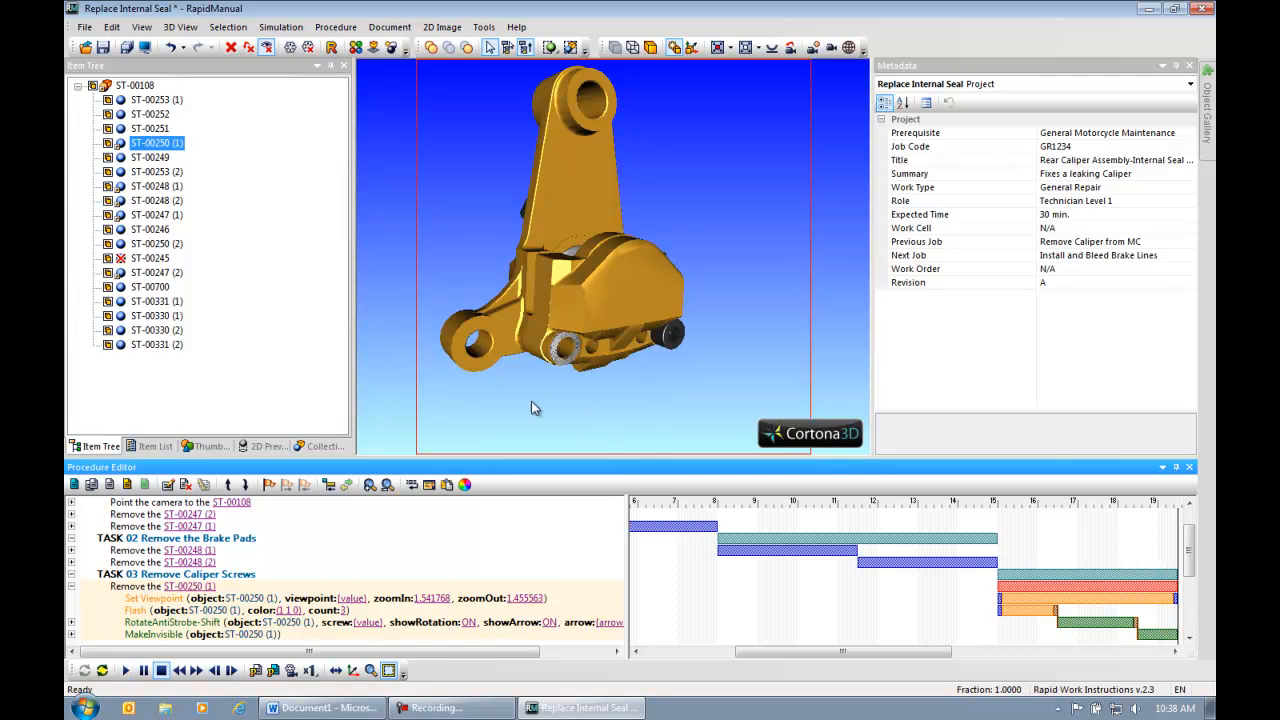
Duplicate the collapsed ST-00250 (1) removal action and reassign the copy to the other caliper screw, ST-00250 (2).
left_click(71, 587)
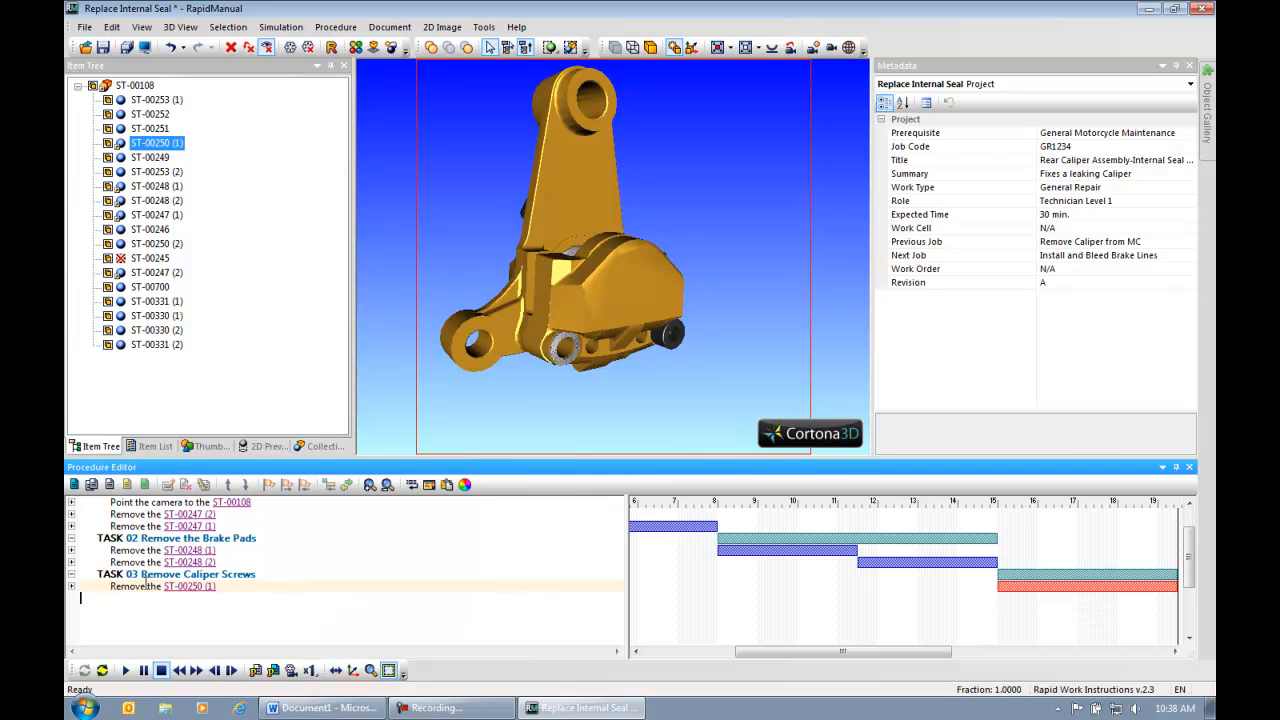
left_click(204, 485)
left_click(673, 322)
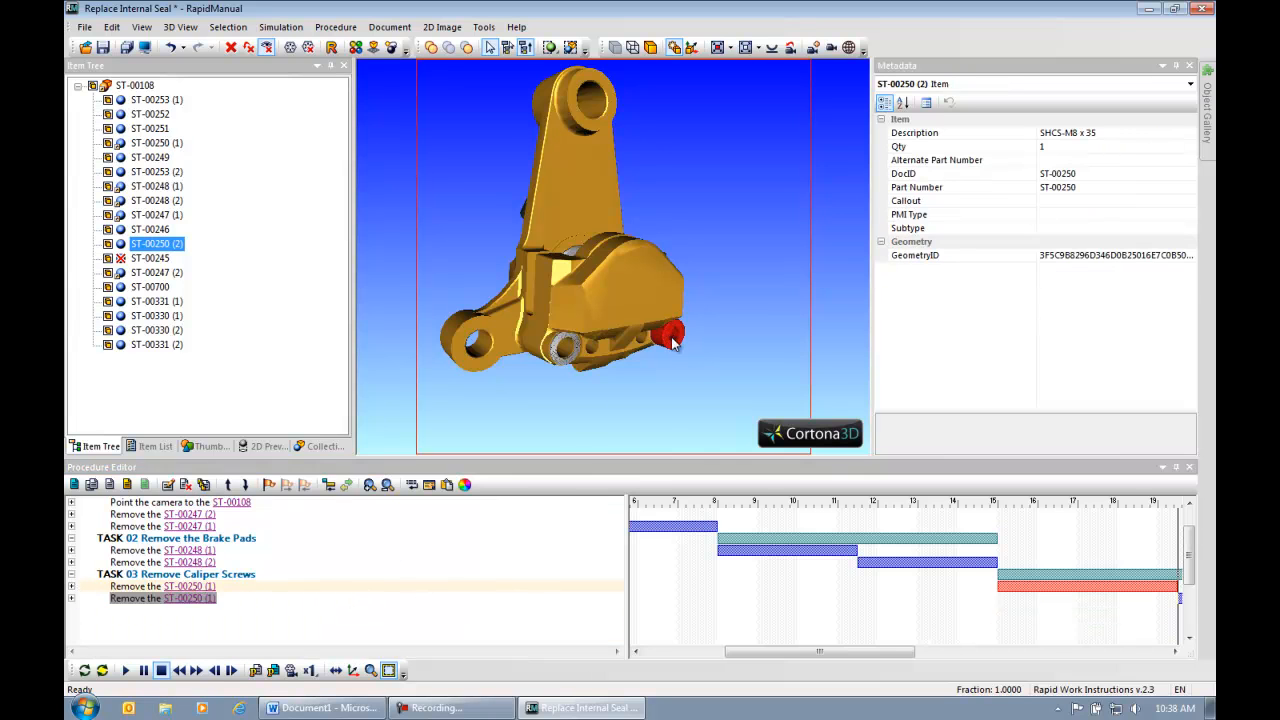
left_click(192, 600)
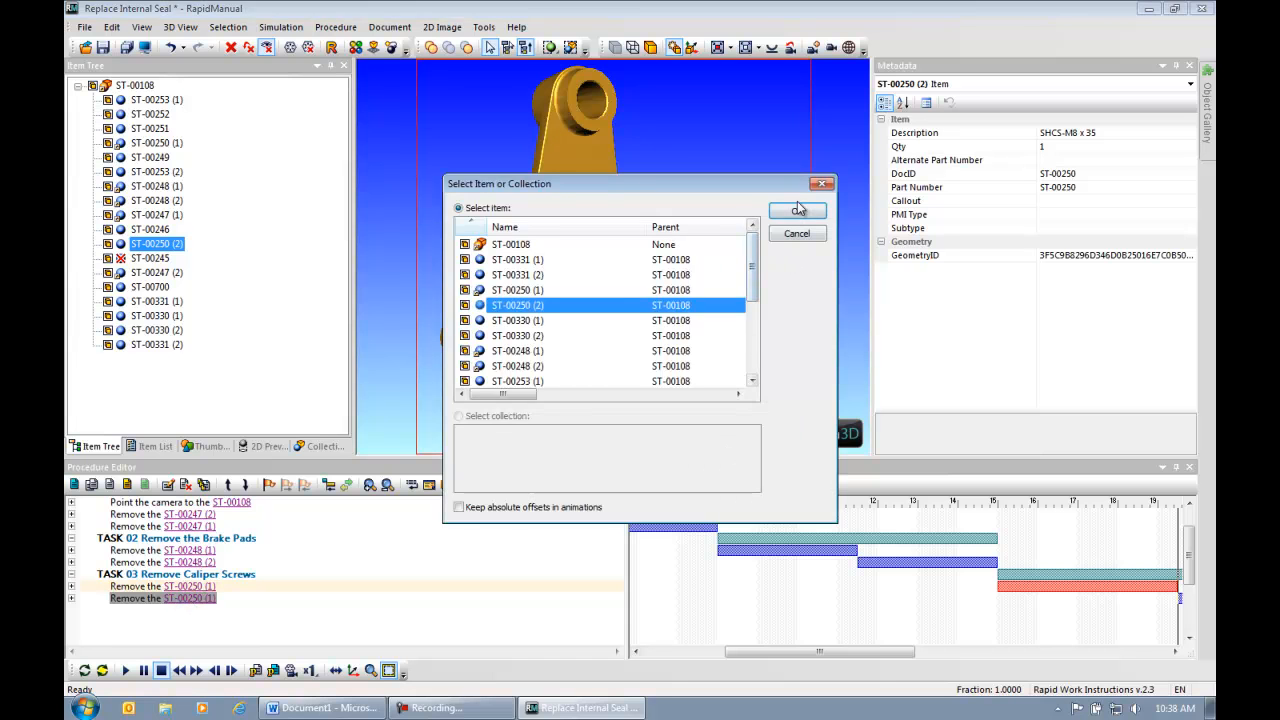
left_click(737, 209)
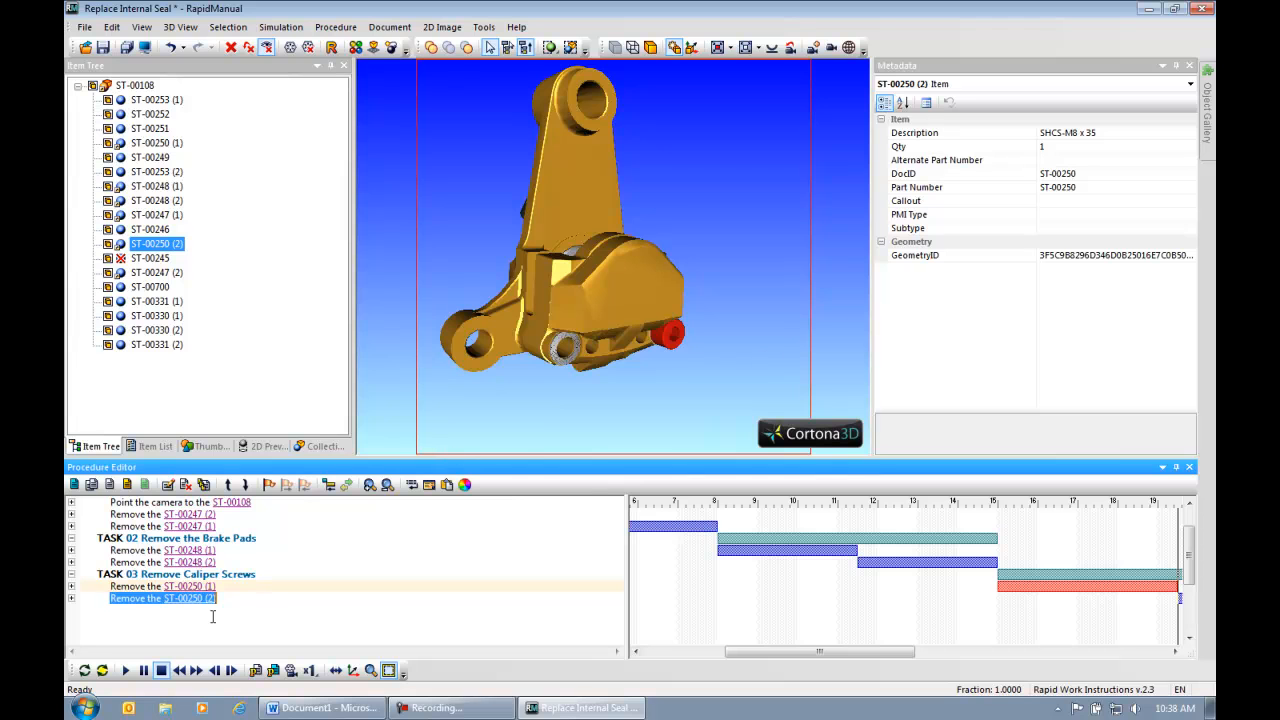
Group both screw removals in an action union under TASK 03 so they run in parallel, then refresh and play them.
left_click(491, 411)
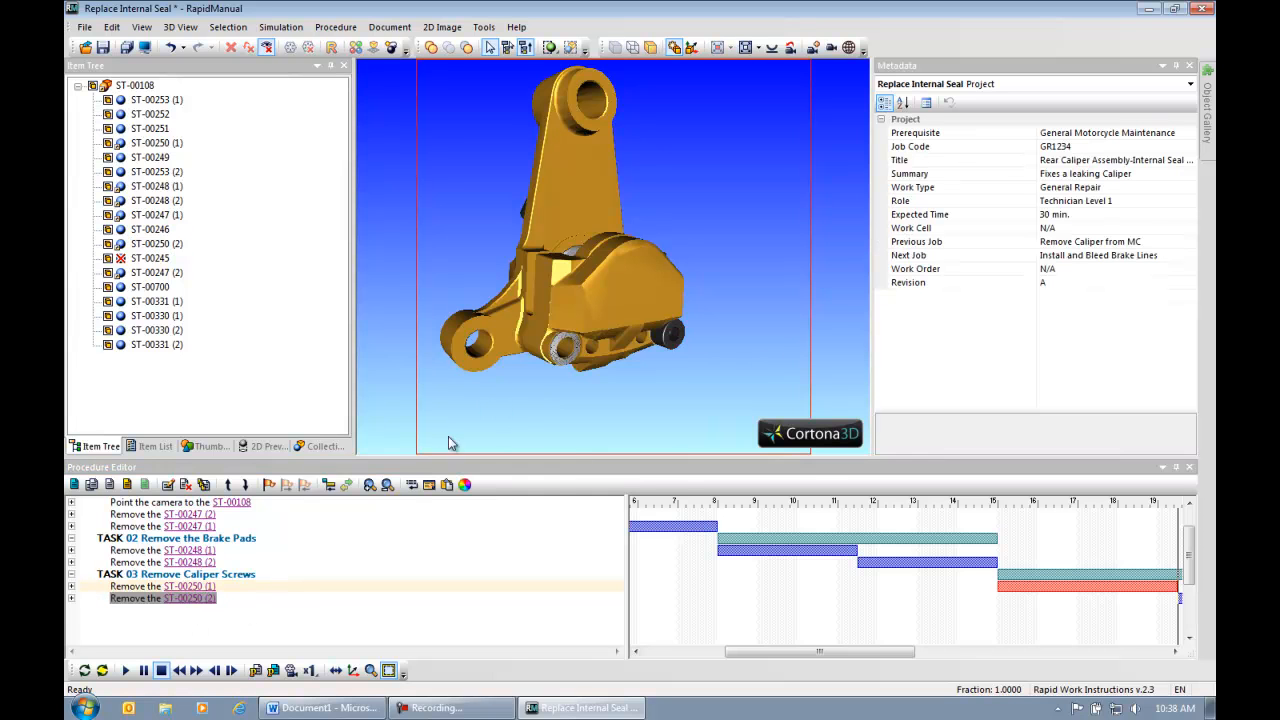
left_click(92, 485)
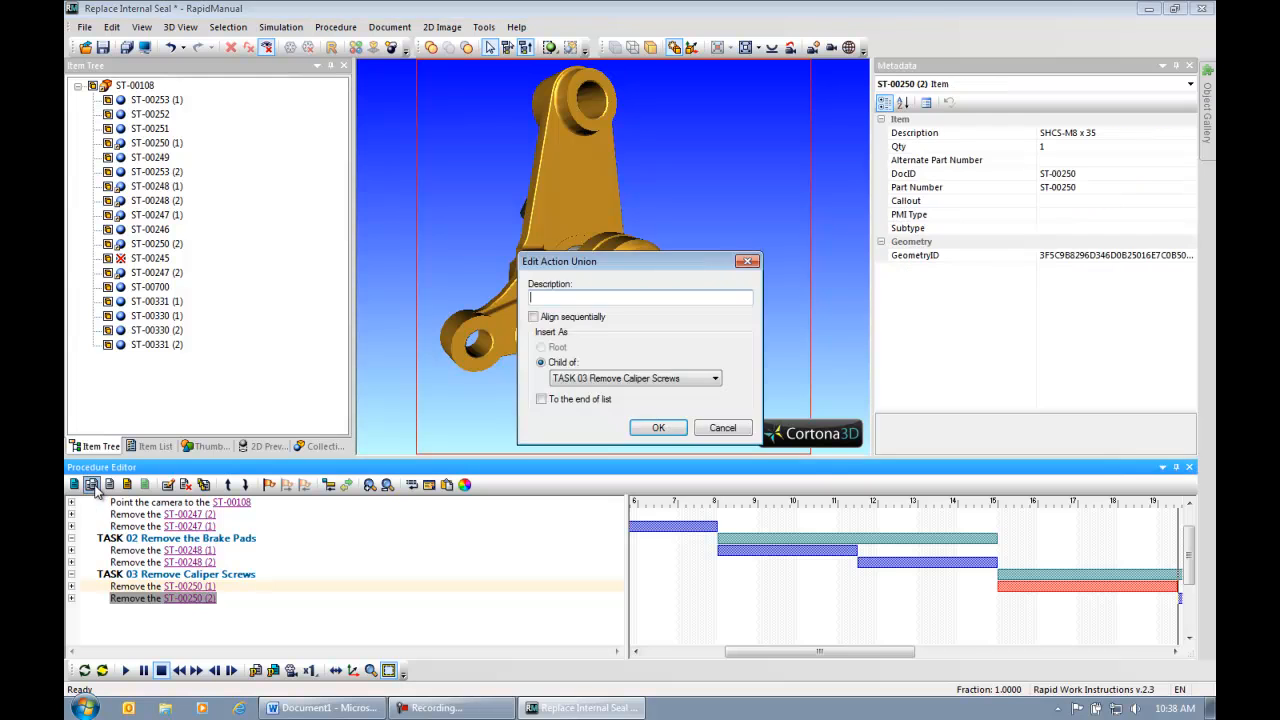
left_click(658, 428)
mouse_move(146, 598)
left_mouse_down()
mouse_move(148, 610)
mouse_move(148, 598)
left_mouse_up()
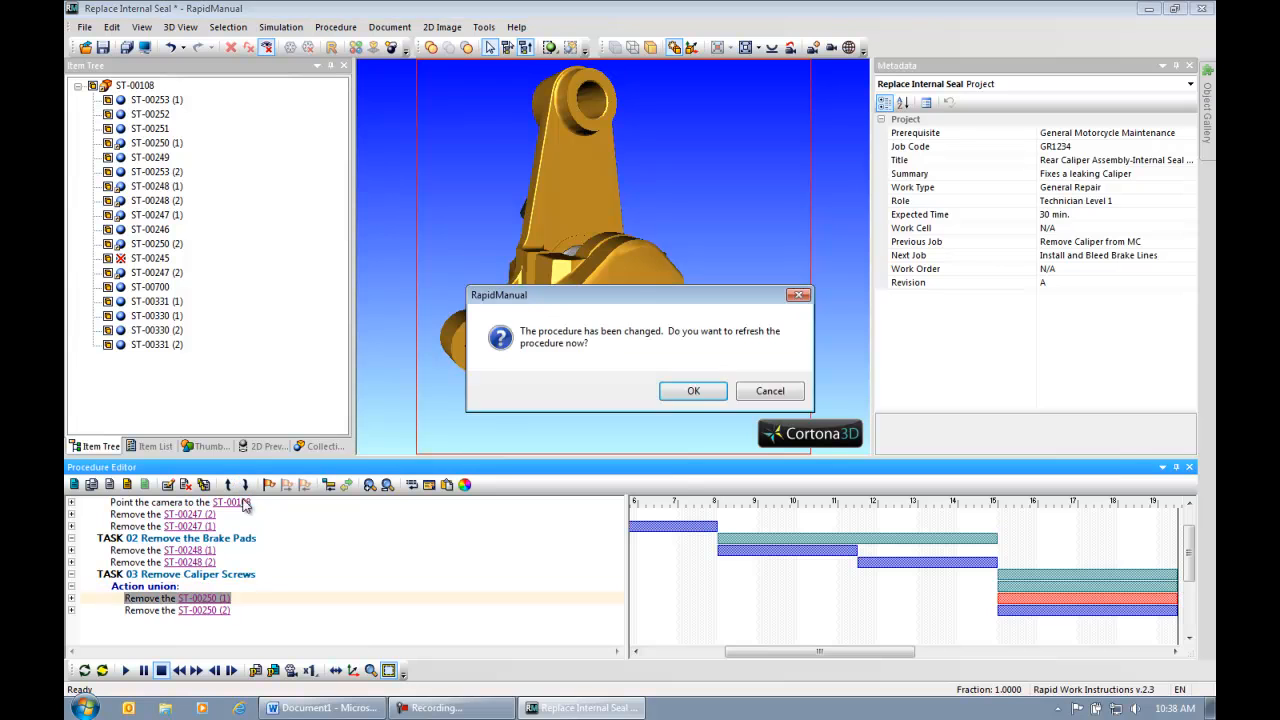
left_click(693, 392)
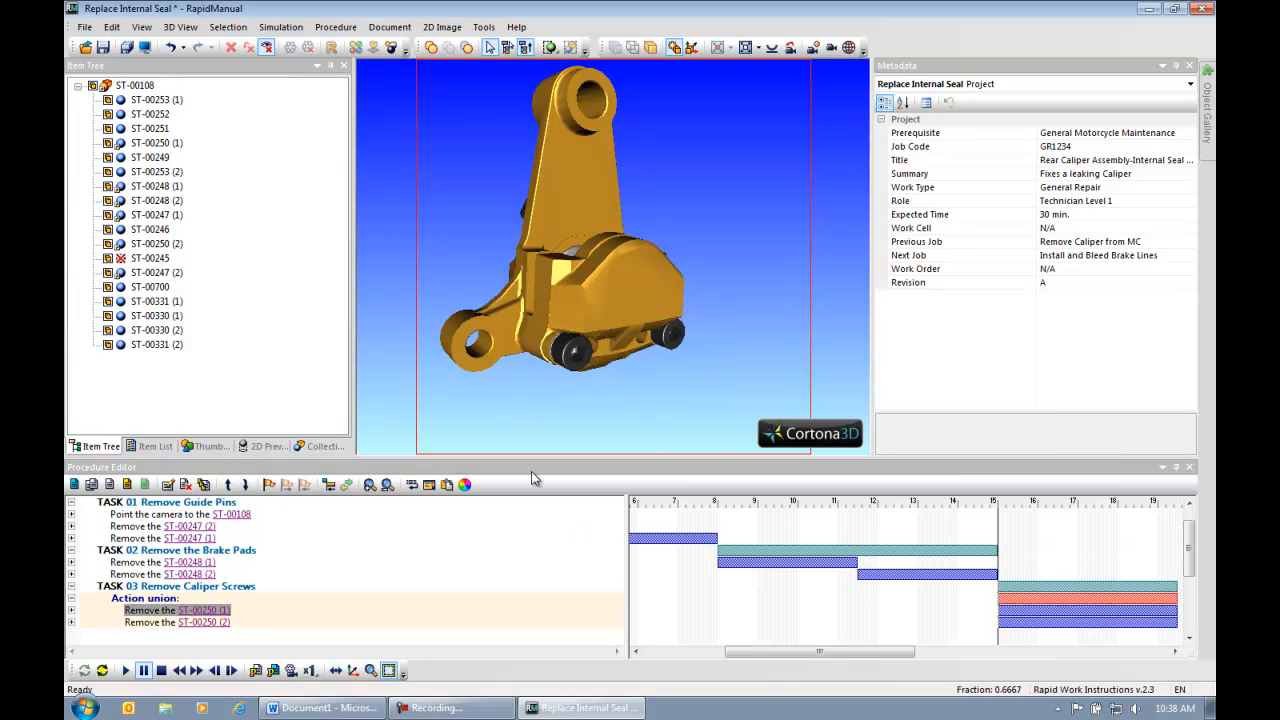
left_click(125, 670)
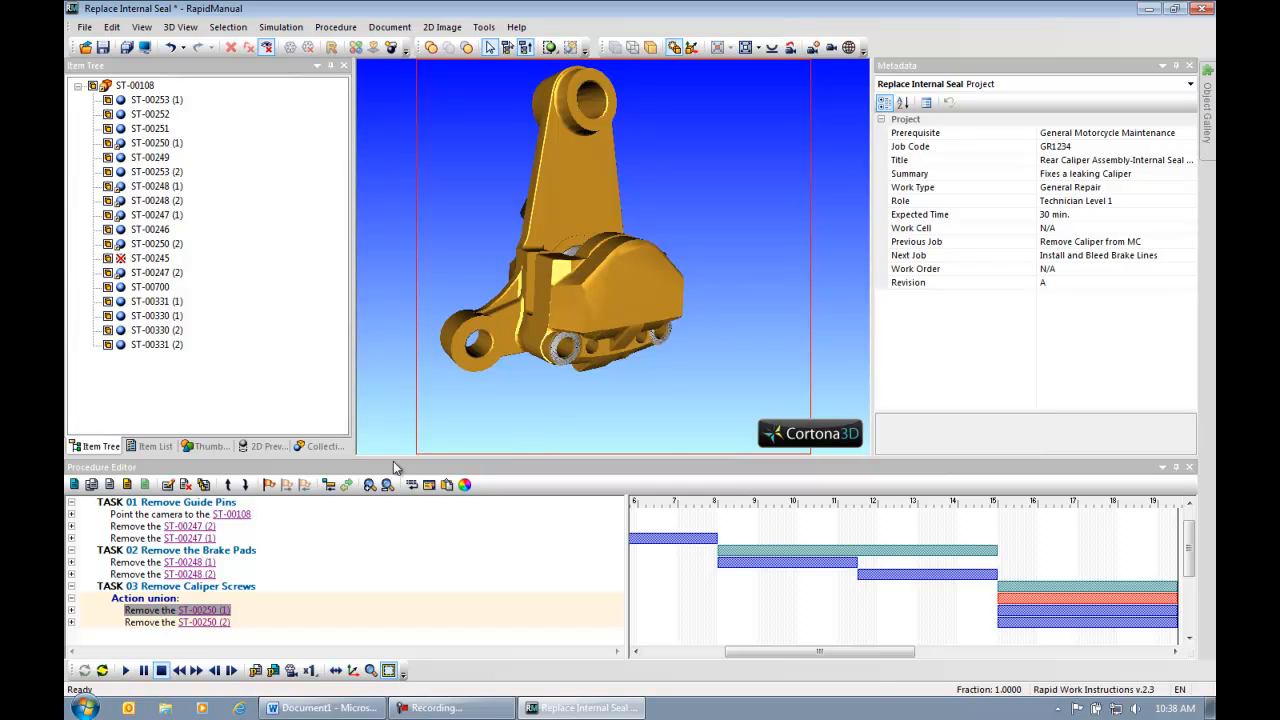
Collapse TASK 03 and collect the separable right-hand caliper housing parts into a new item collection named RH Housing.
left_click(71, 587)
left_click_drag(578, 402, 729, 382)
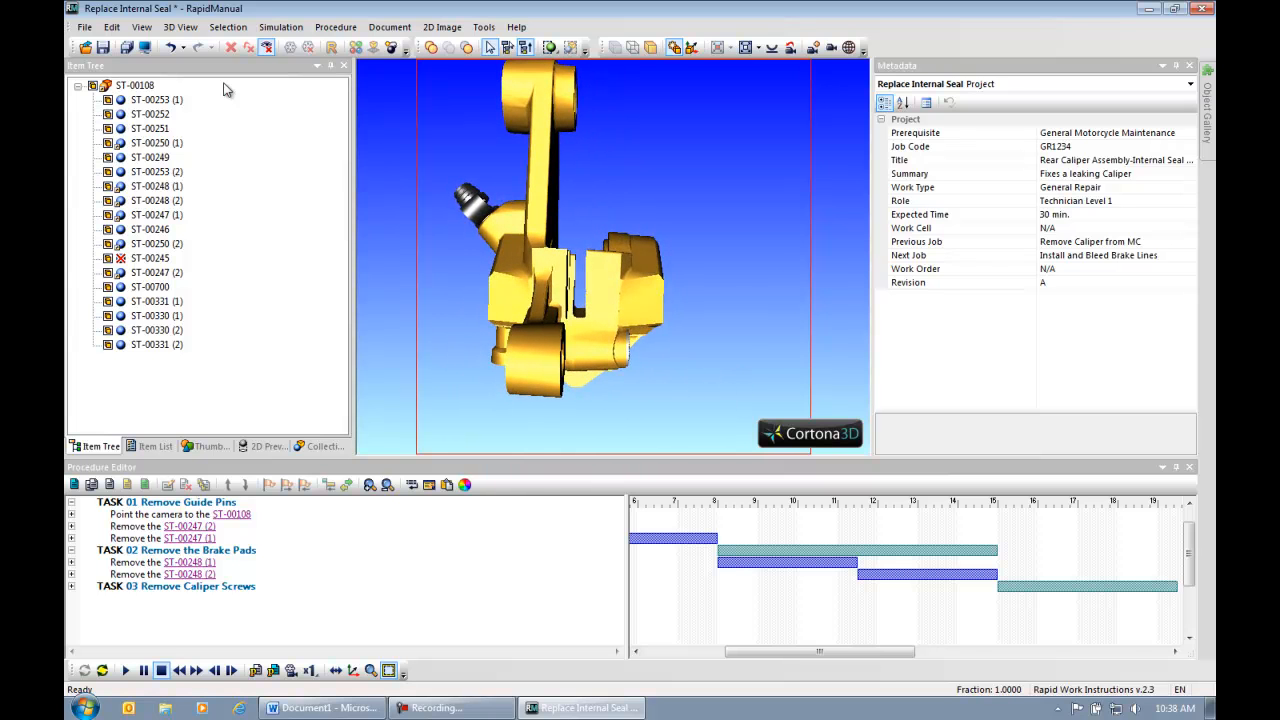
mouse_move(711, 310)
left_mouse_down()
mouse_move(734, 343)
mouse_move(783, 366)
left_mouse_up()
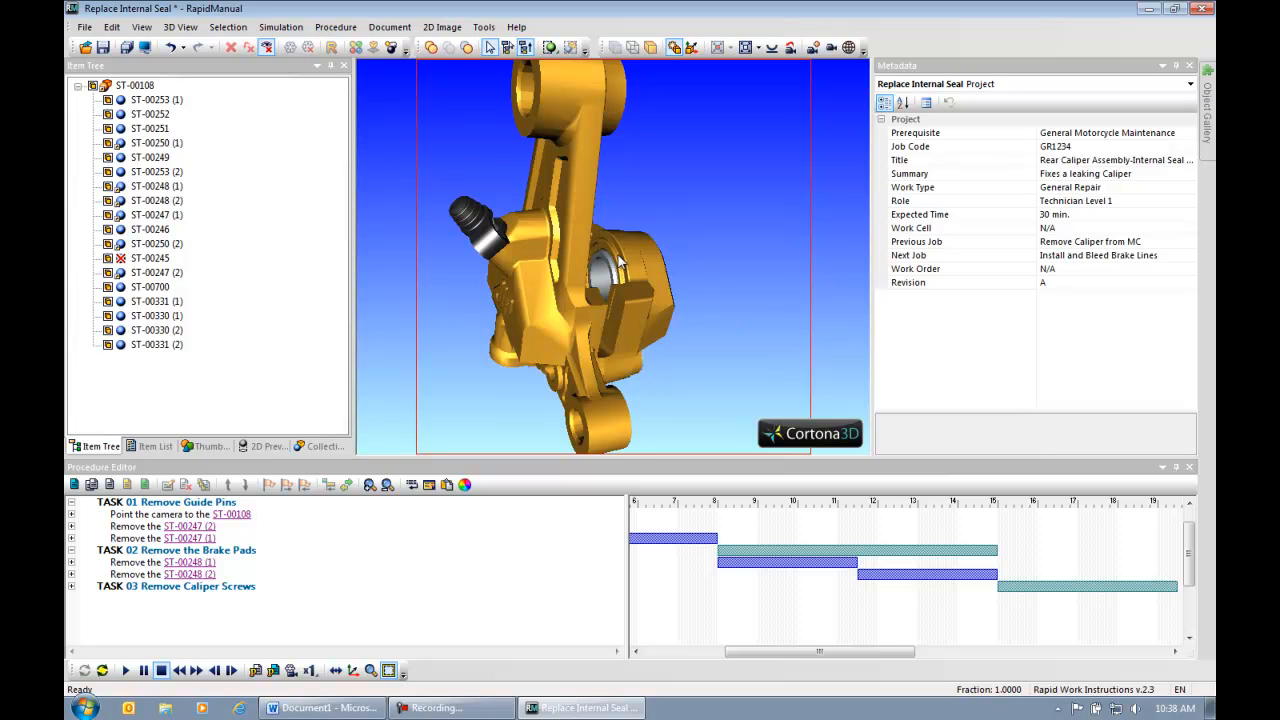
left_click_drag(702, 340, 604, 255)
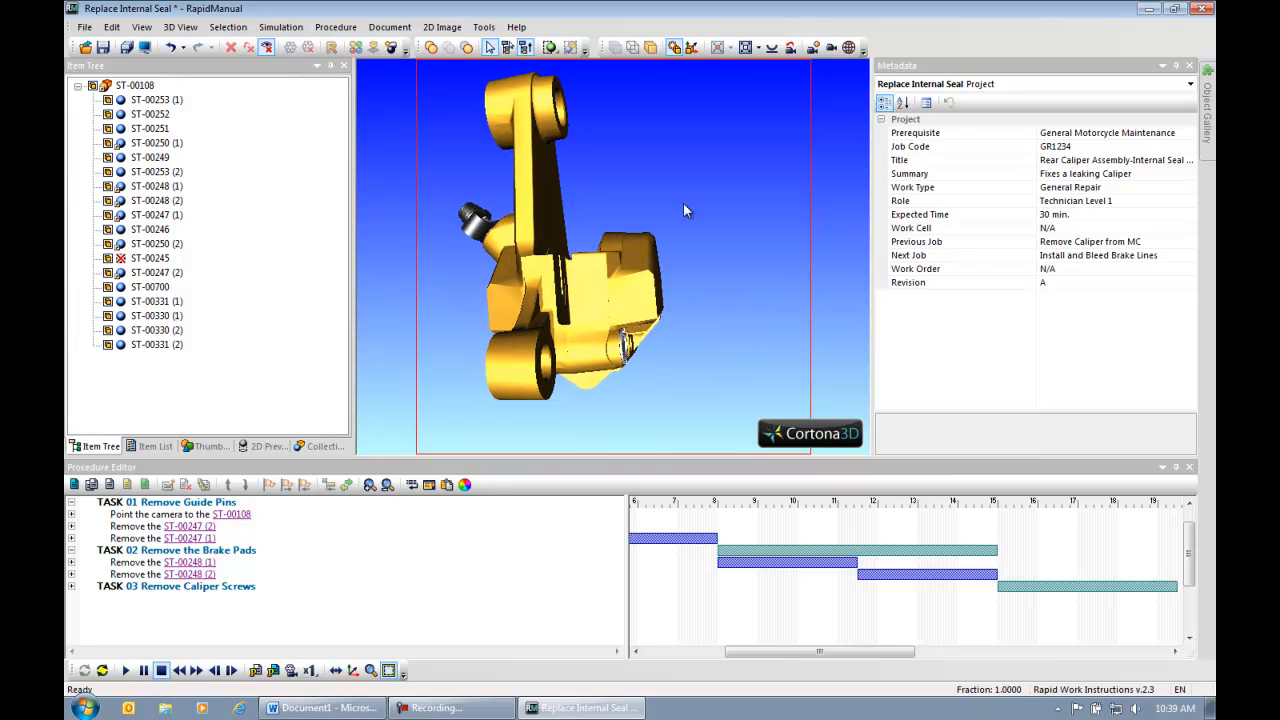
left_click_drag(784, 276, 836, 317)
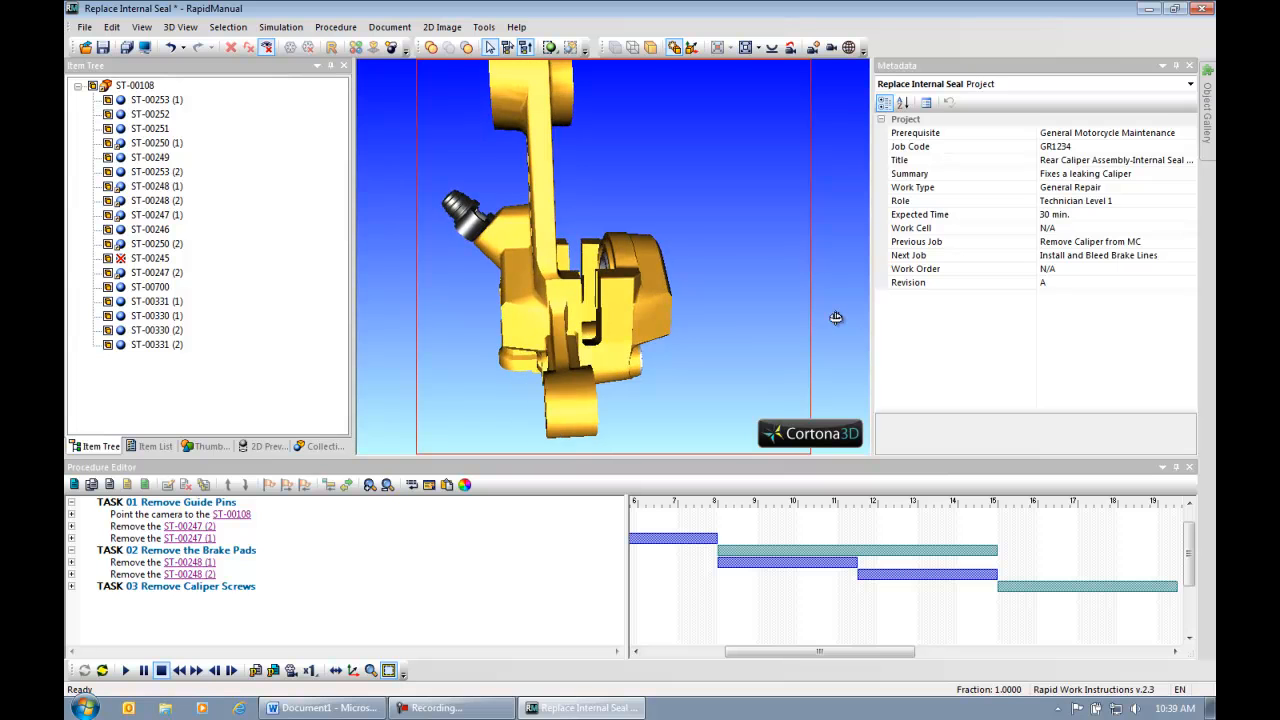
mouse_move(650, 261)
left_mouse_down()
mouse_move(671, 266)
mouse_move(637, 266)
left_mouse_up()
left_click_drag(770, 339, 794, 335)
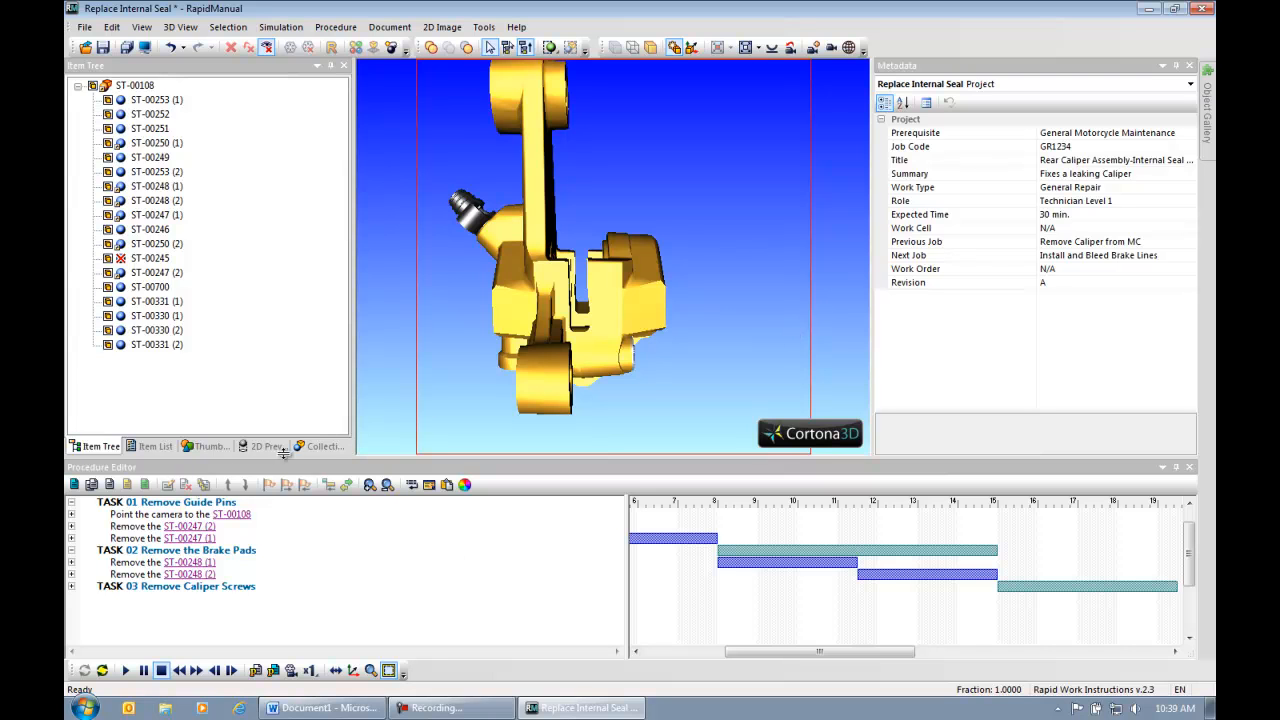
left_click(321, 447)
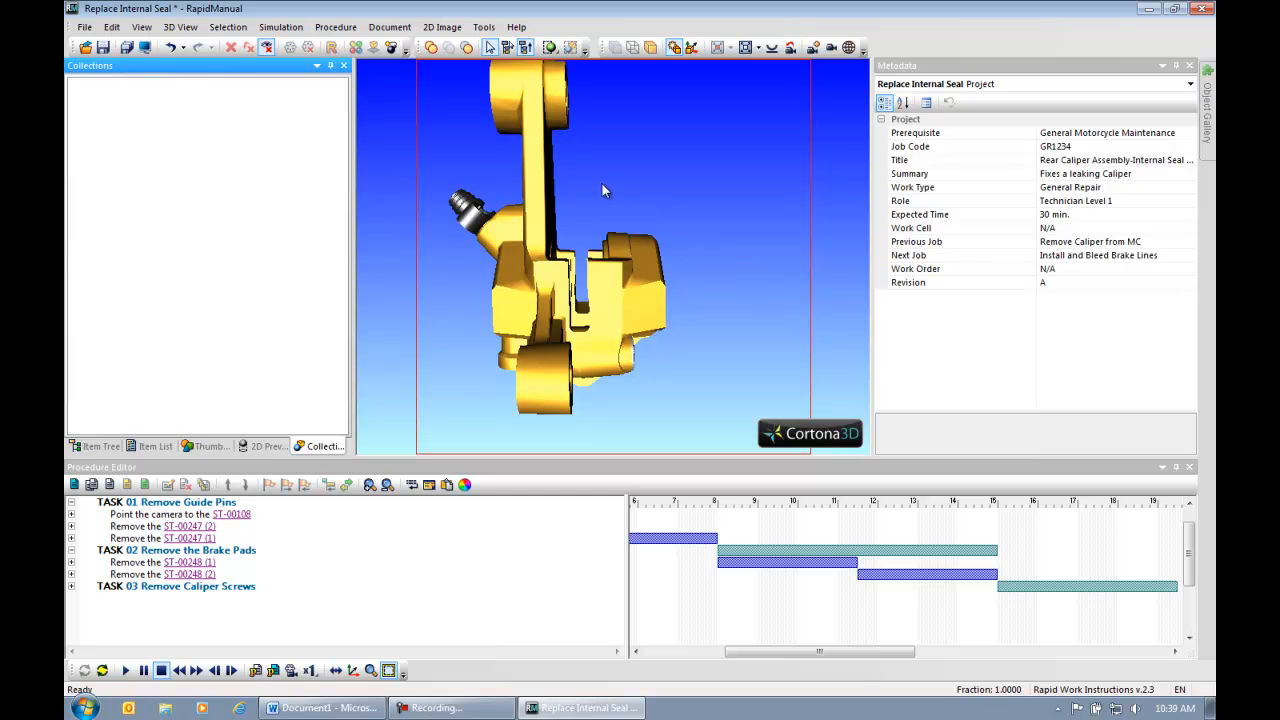
left_click_drag(594, 181, 748, 436)
middle_click_drag(733, 250, 674, 262)
right_click(138, 181)
left_click(193, 188)
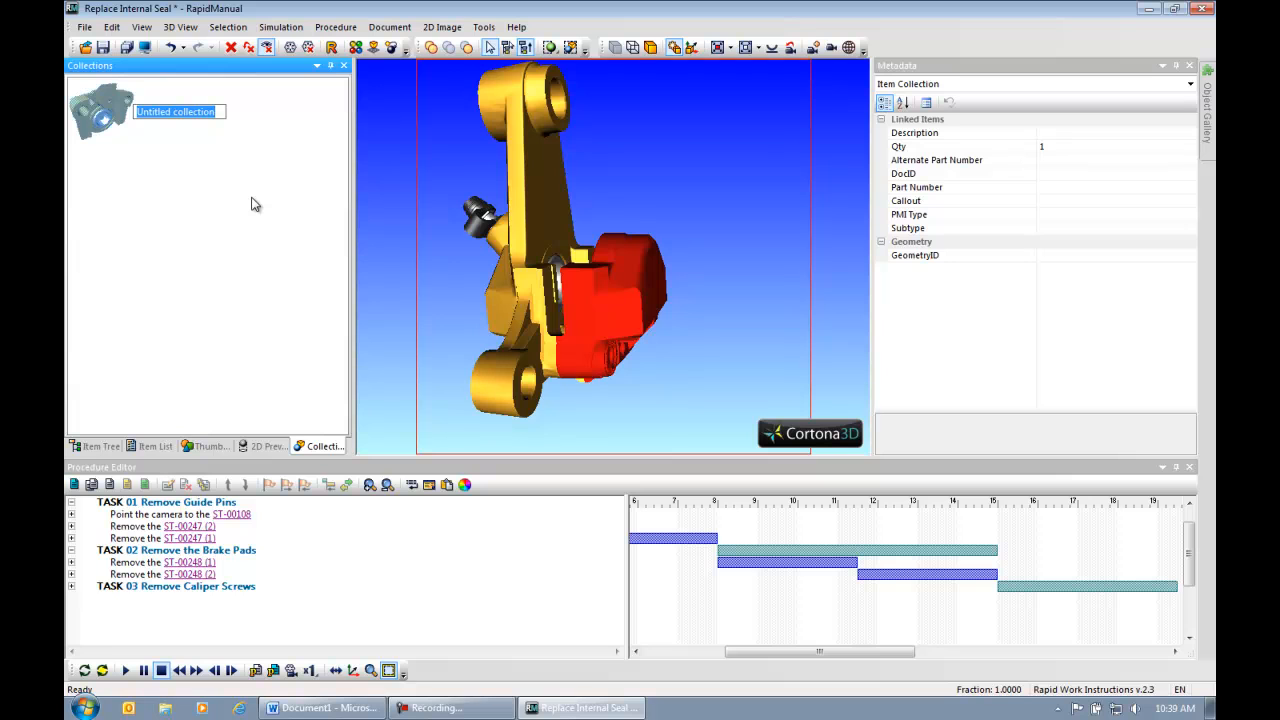
type("RH Housing")
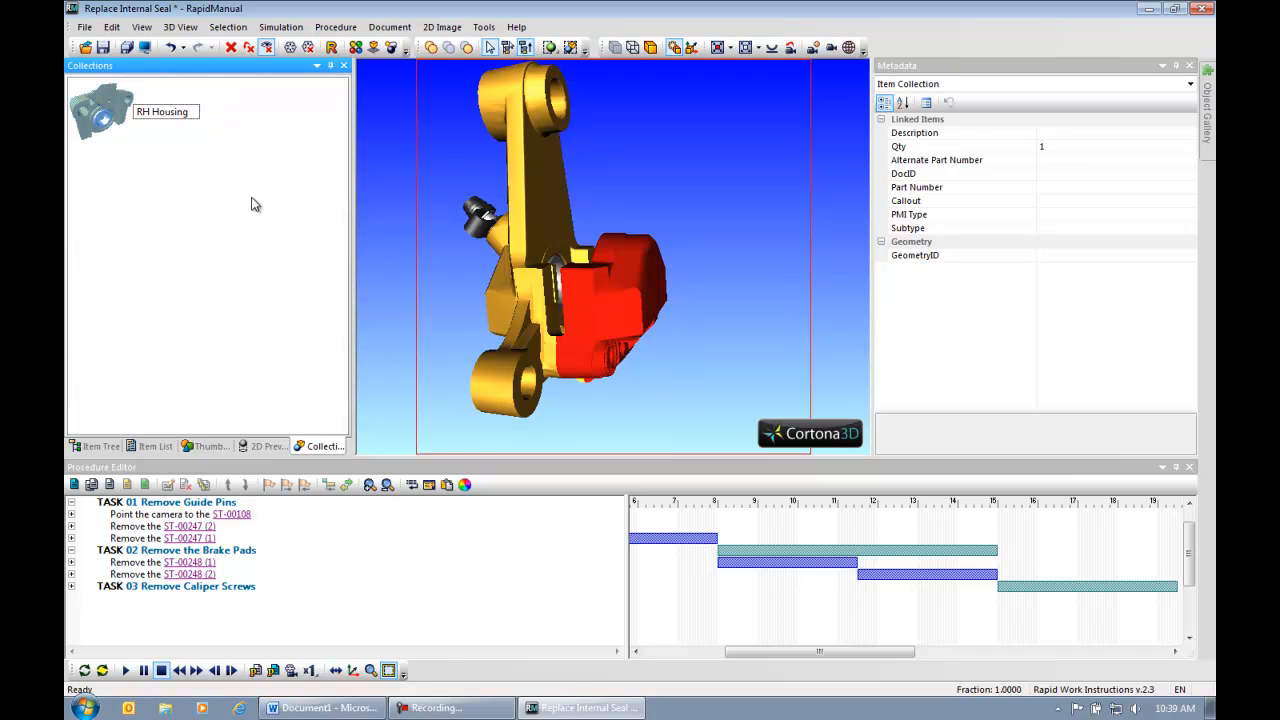
key("Return")
left_click(743, 223)
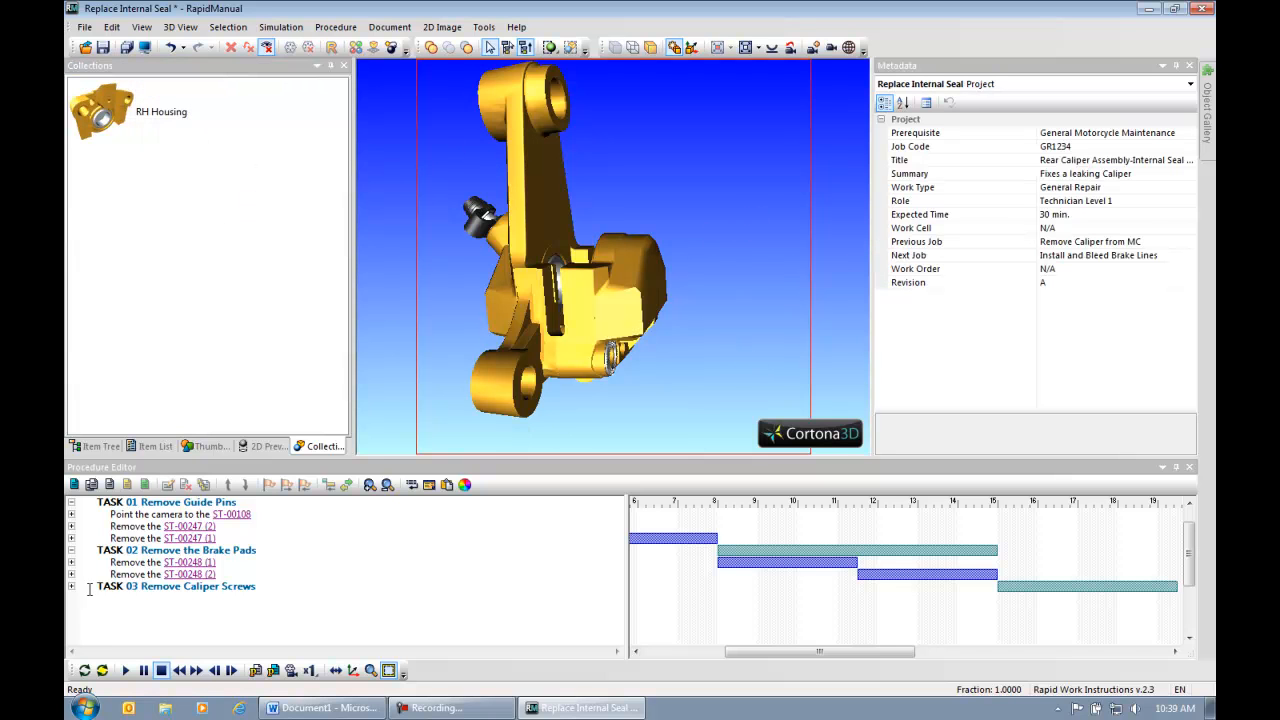
Add a task group described "04 Seperate Housings and Replace Seal" at the same level as TASK 03, then refresh the procedure.
left_click(74, 484)
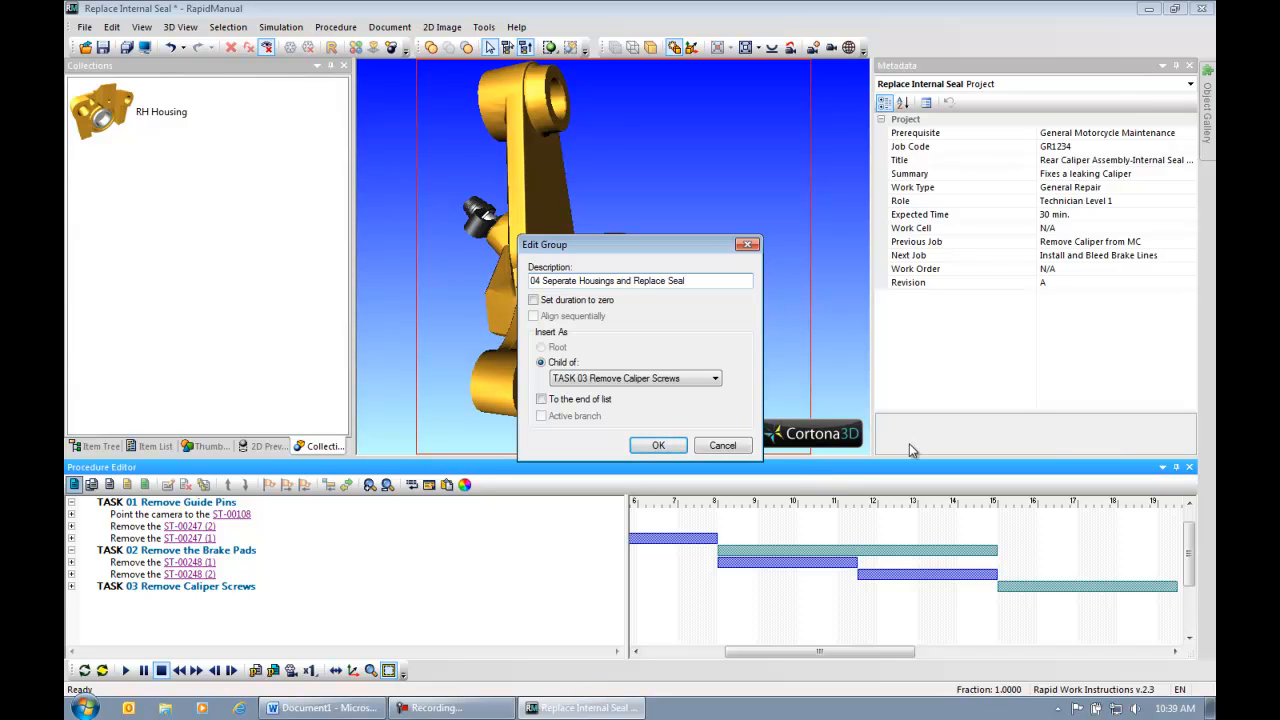
left_click(680, 378)
left_click(652, 403)
left_click(658, 445)
middle_click_drag(664, 349, 691, 345)
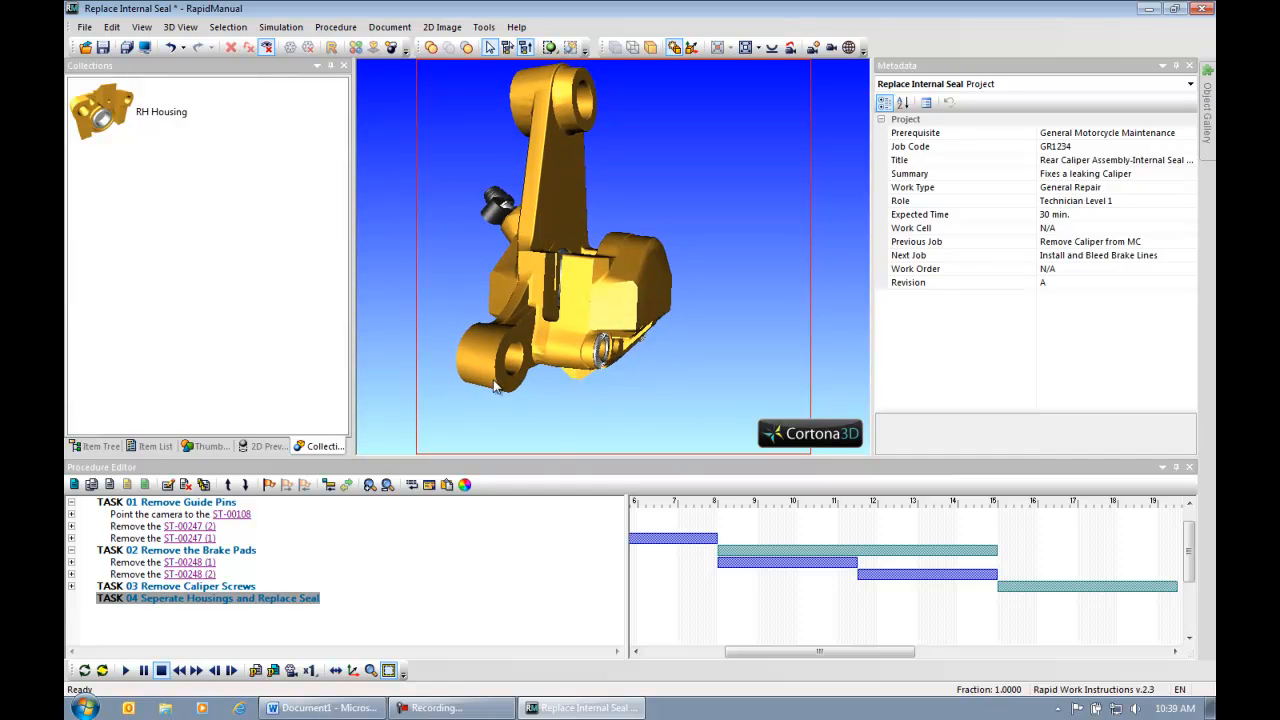
left_click(84, 671)
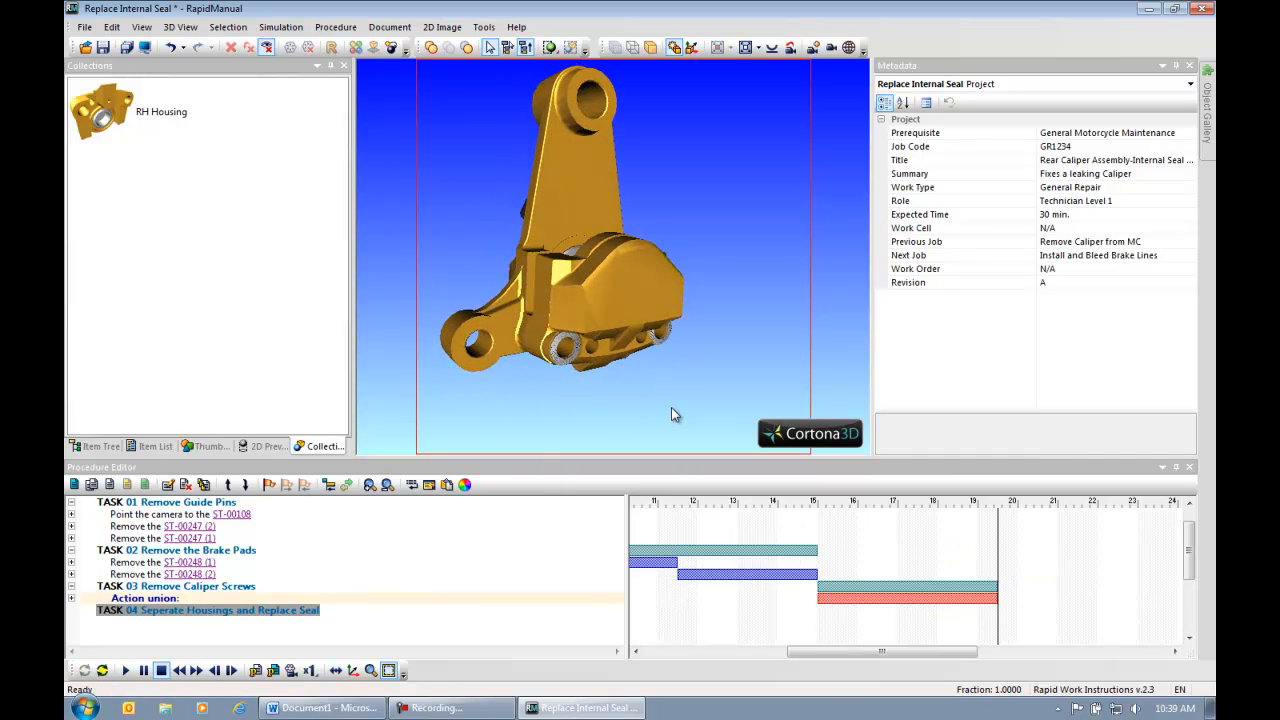
Add a Disconnect the object action with the Flash-Transform implementation to TASK 04, with the whole caliper framed in view.
middle_click_drag(623, 397, 666, 398)
mouse_move(620, 310)
middle_mouse_down()
mouse_move(612, 350)
mouse_move(634, 348)
mouse_move(612, 328)
middle_mouse_up()
scroll(623, 342, "down", 3)
scroll(623, 342, "up", 2)
scroll(623, 342, "down", 1)
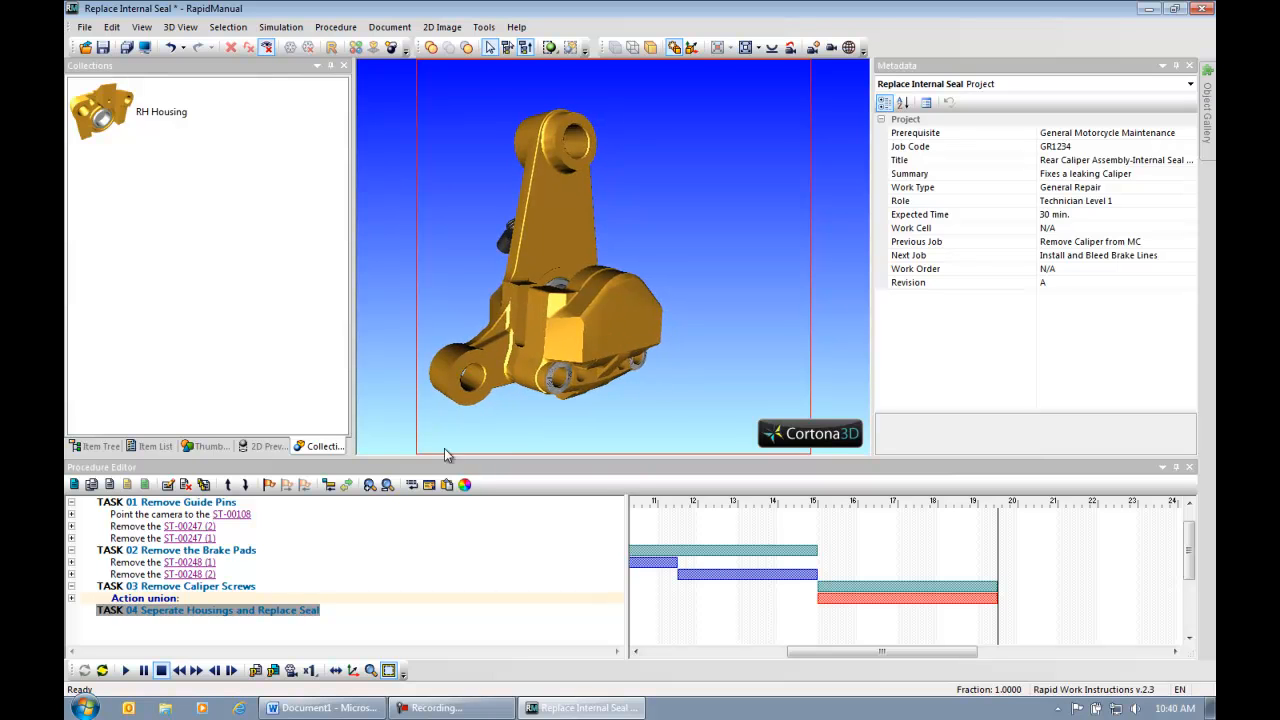
left_click(109, 484)
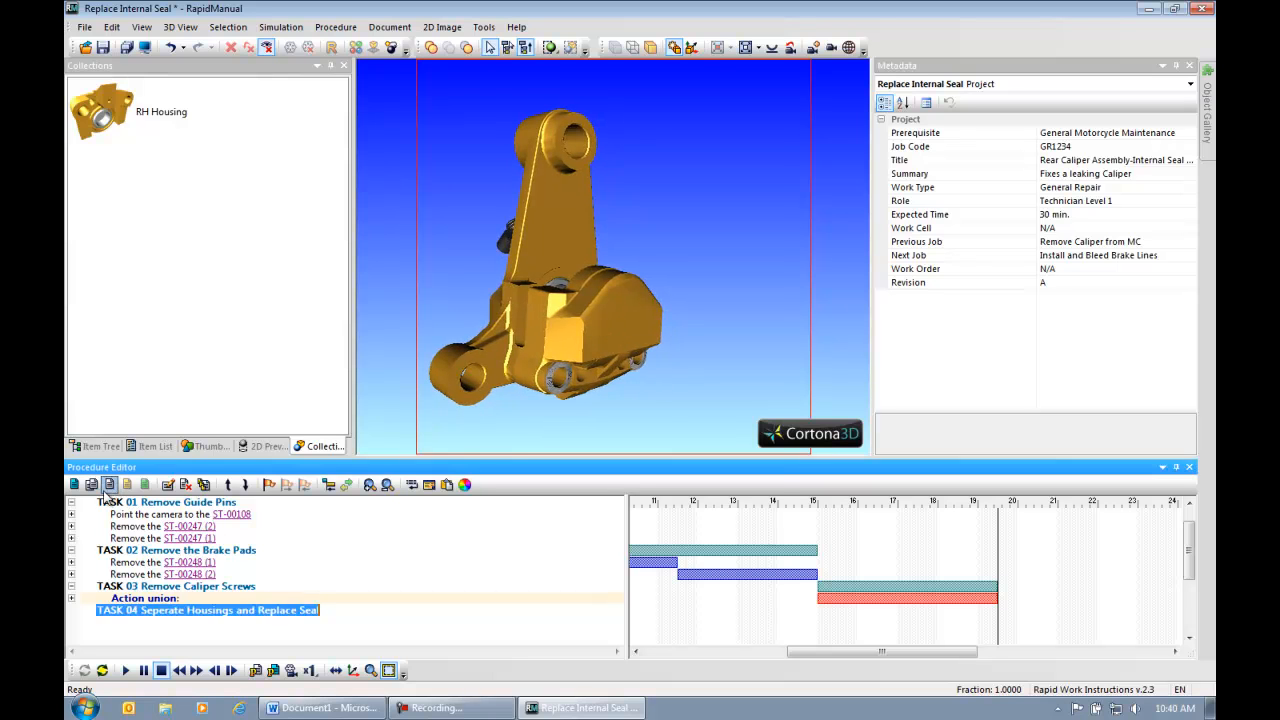
left_click(517, 236)
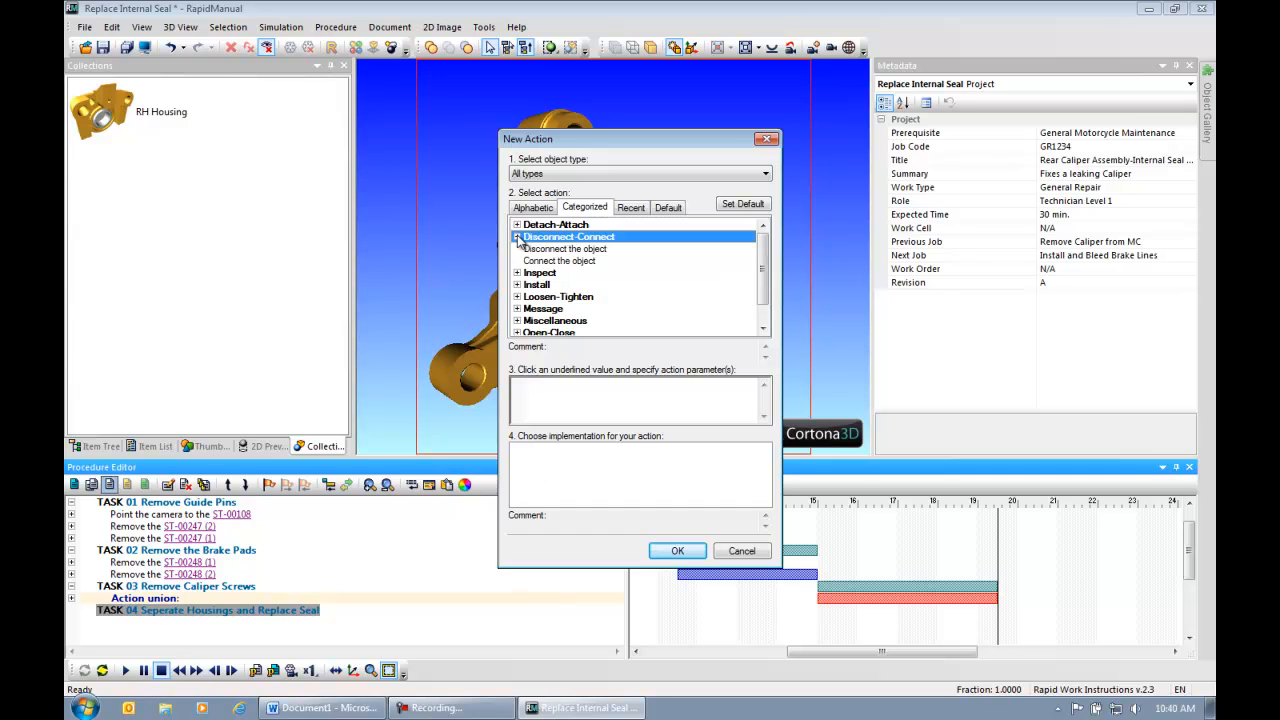
left_click(586, 249)
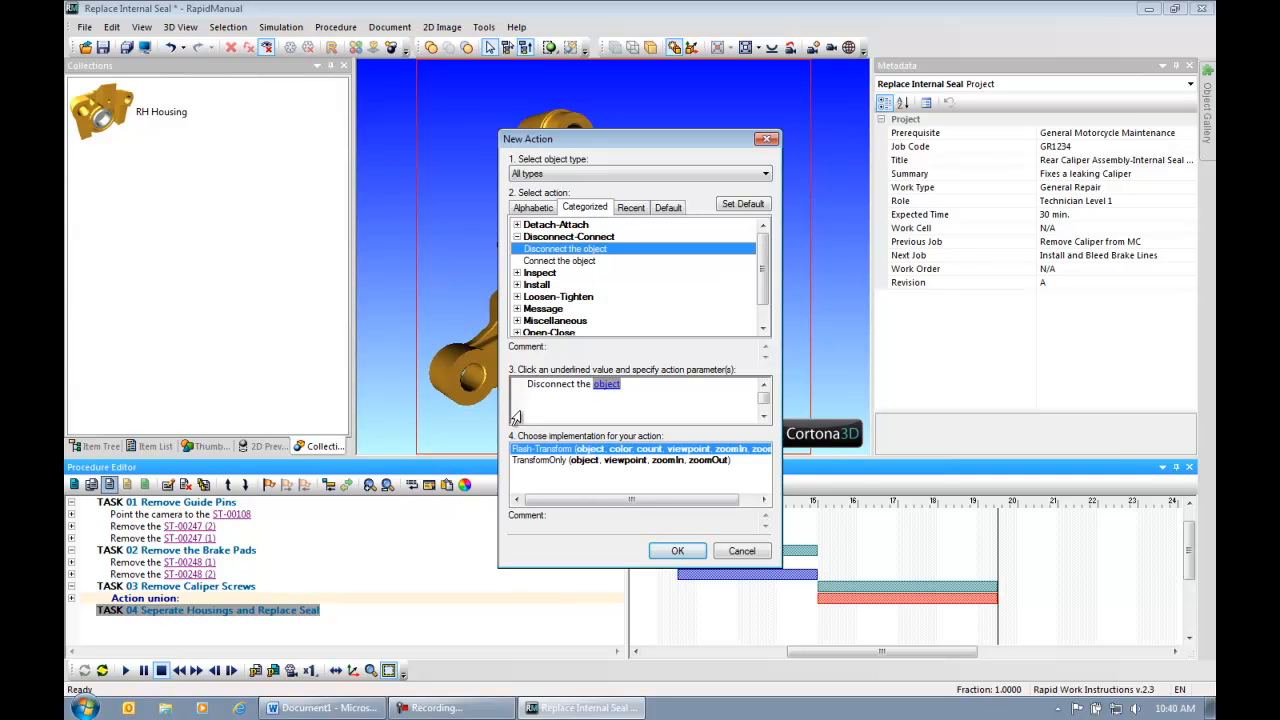
left_click(685, 555)
left_click(706, 396)
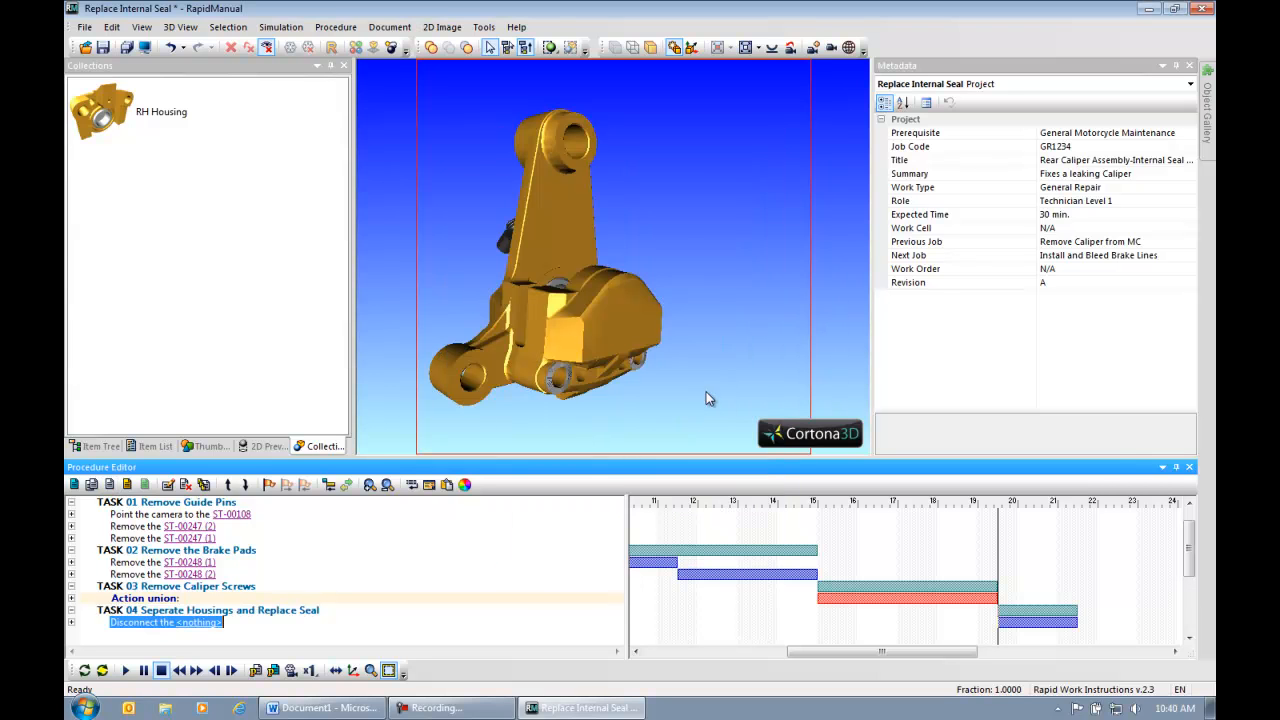
Assign the RH Housing collection as the object of the new Disconnect action.
left_click(201, 623)
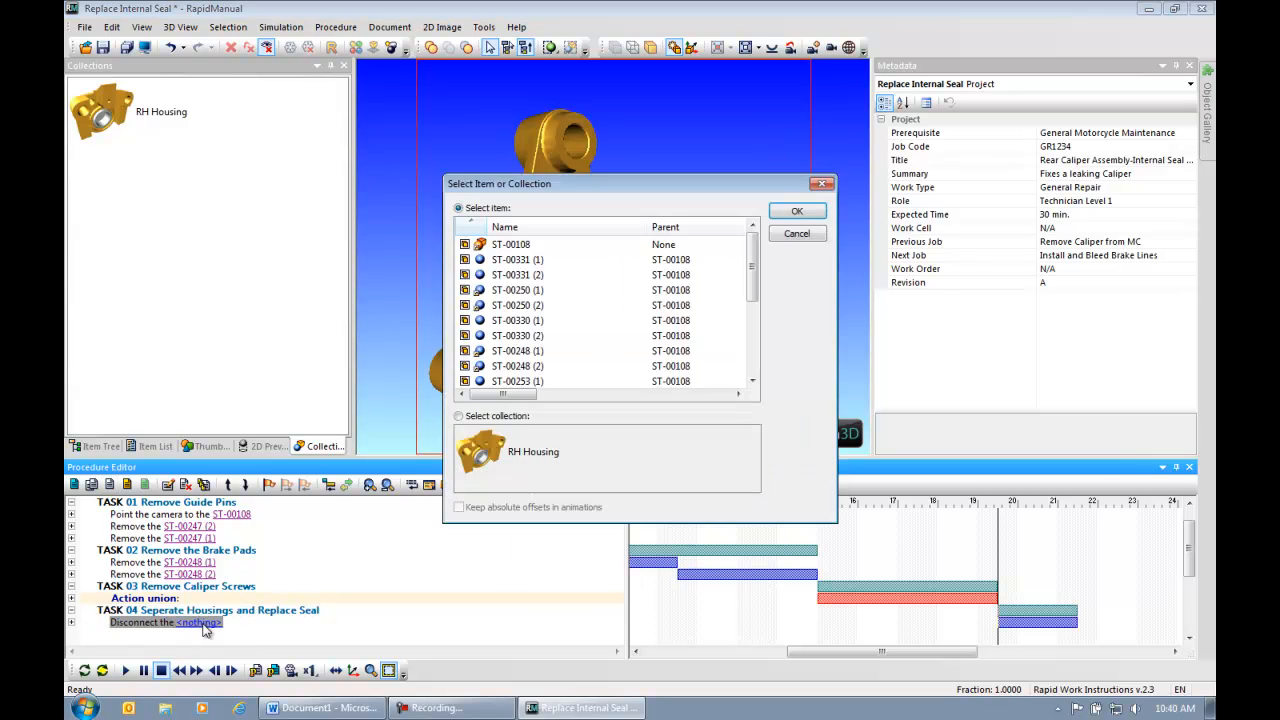
left_click(459, 416)
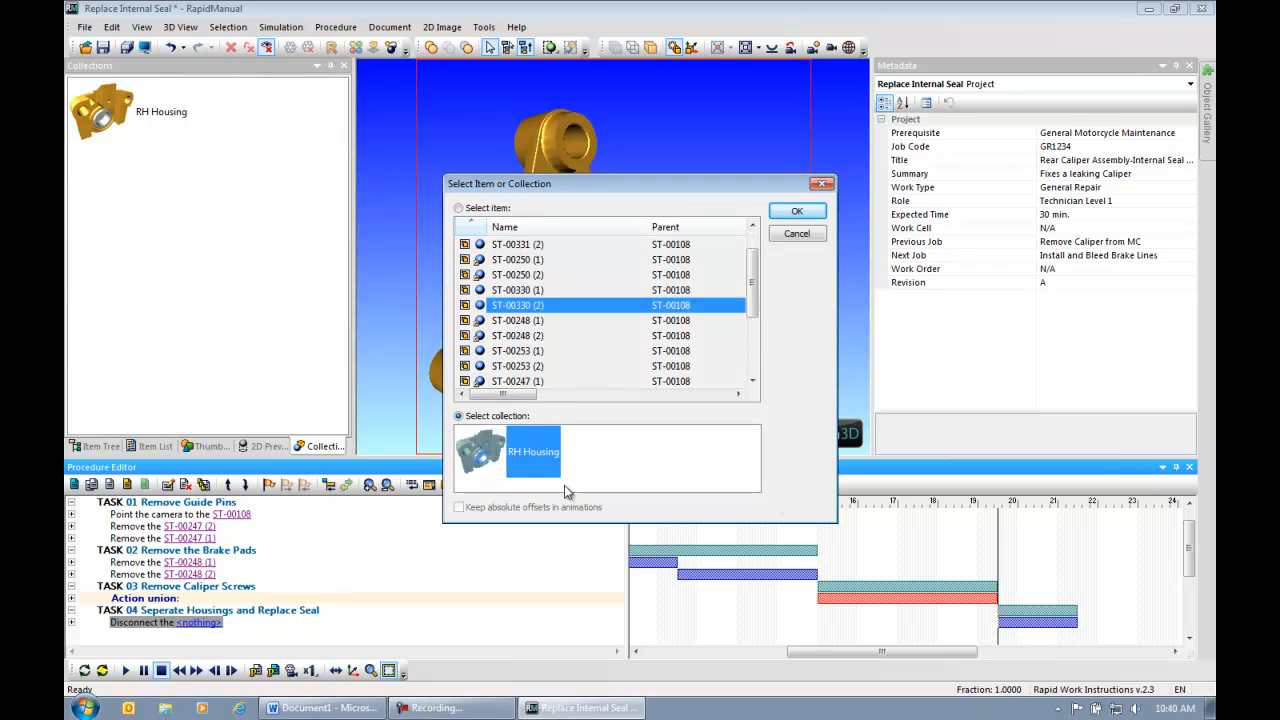
left_click(792, 212)
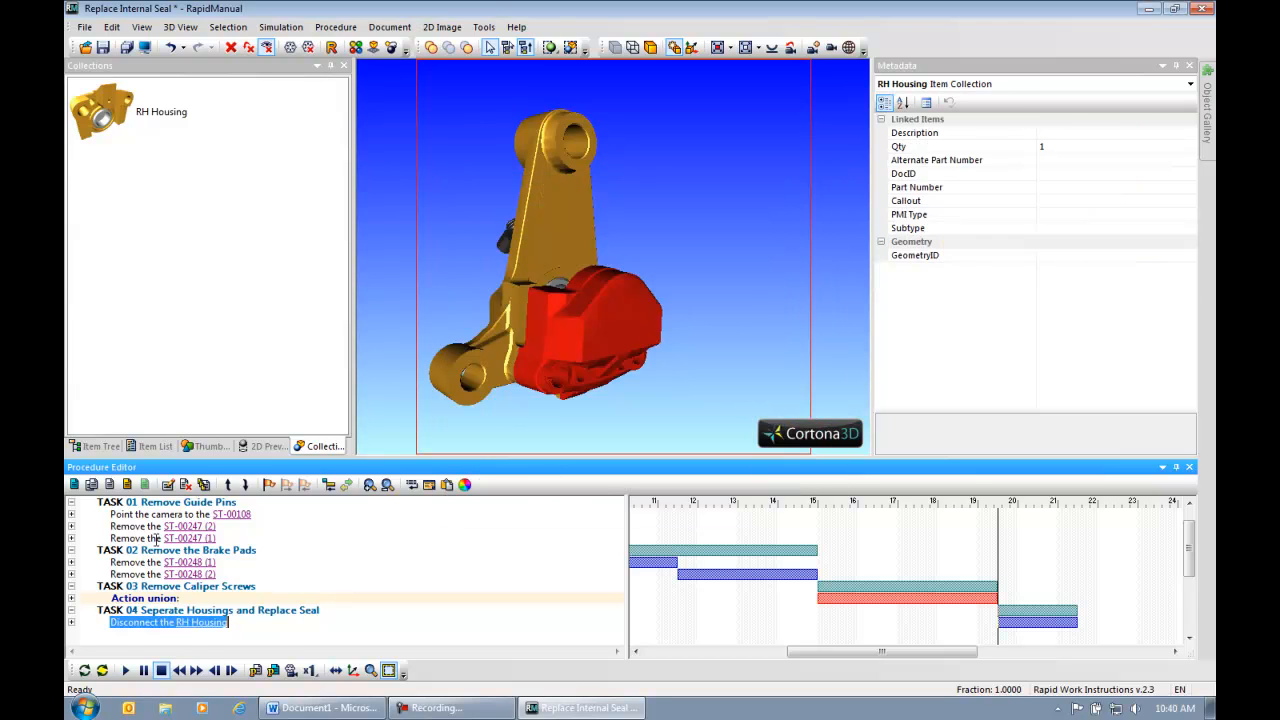
Edit the RH Housing Transform from its initial position, moving the housing away to about X -0.081, Y -0.022, Z -0.024, and apply it.
left_click(71, 622)
left_click_drag(1188, 545, 1183, 570)
left_click(340, 574)
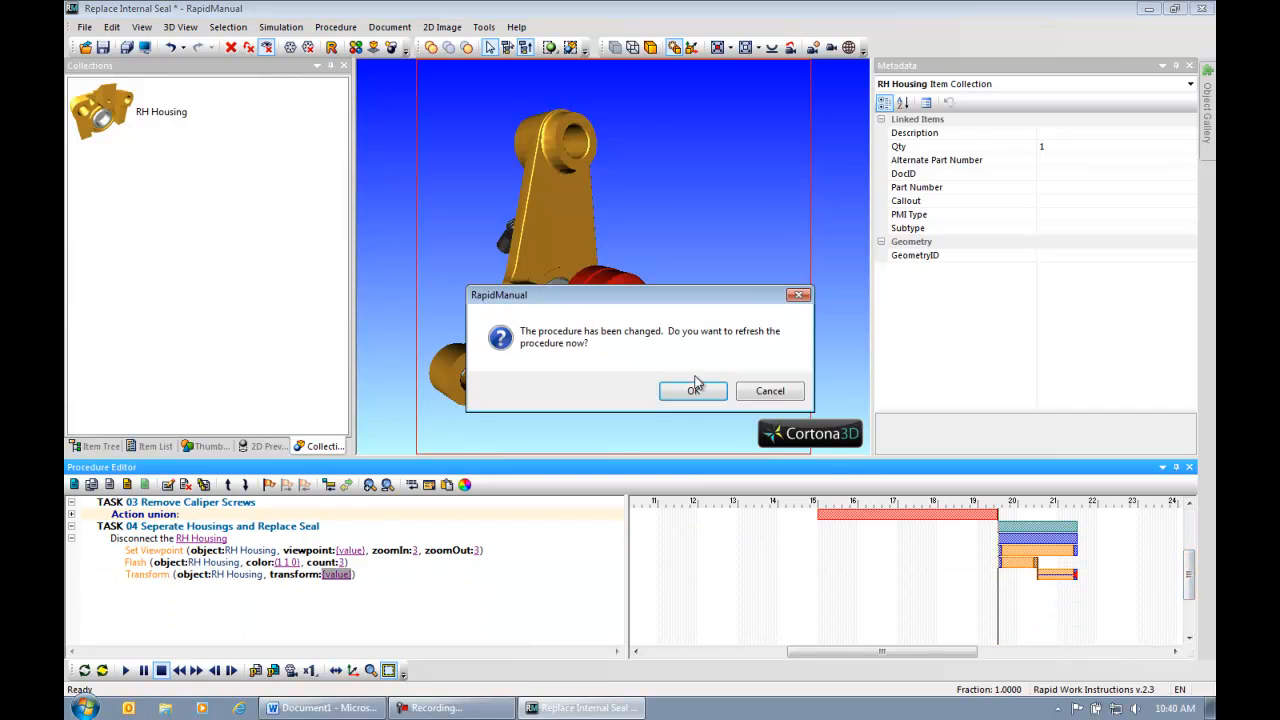
left_click(700, 390)
left_click(145, 590)
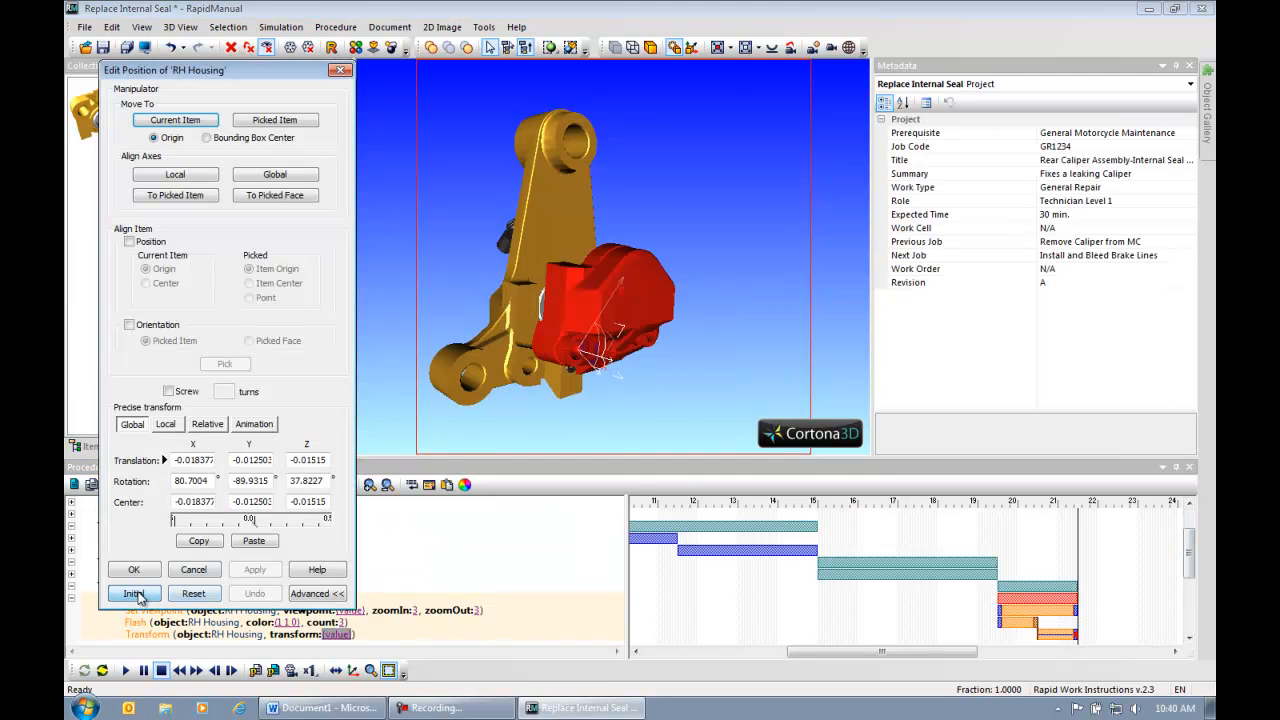
left_click(255, 570)
left_click_drag(592, 393, 733, 436)
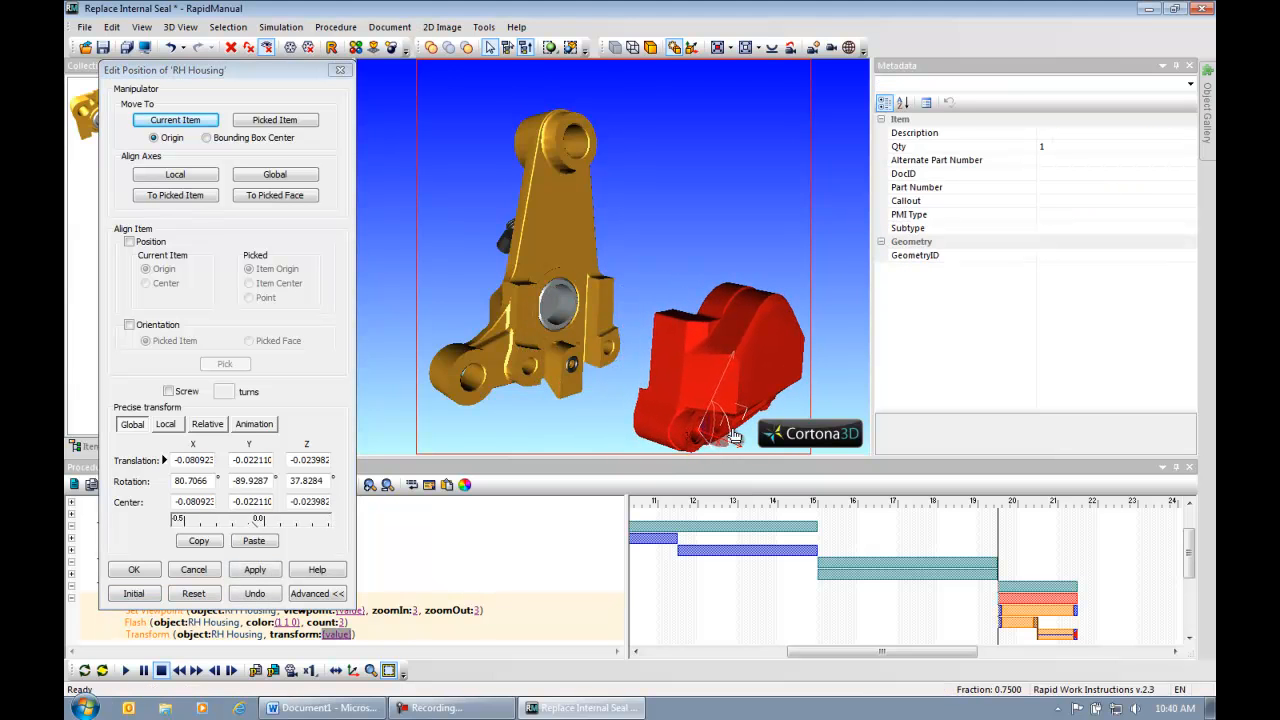
left_click(258, 570)
left_click(128, 570)
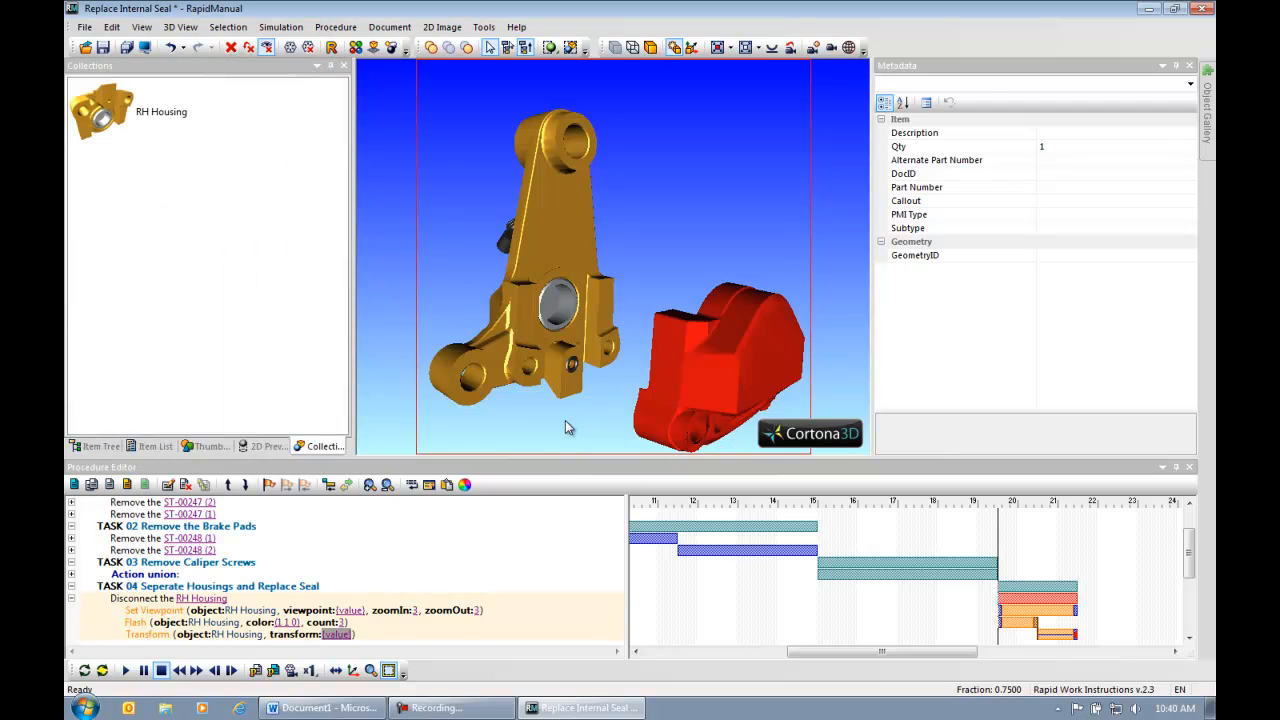
left_click(566, 431)
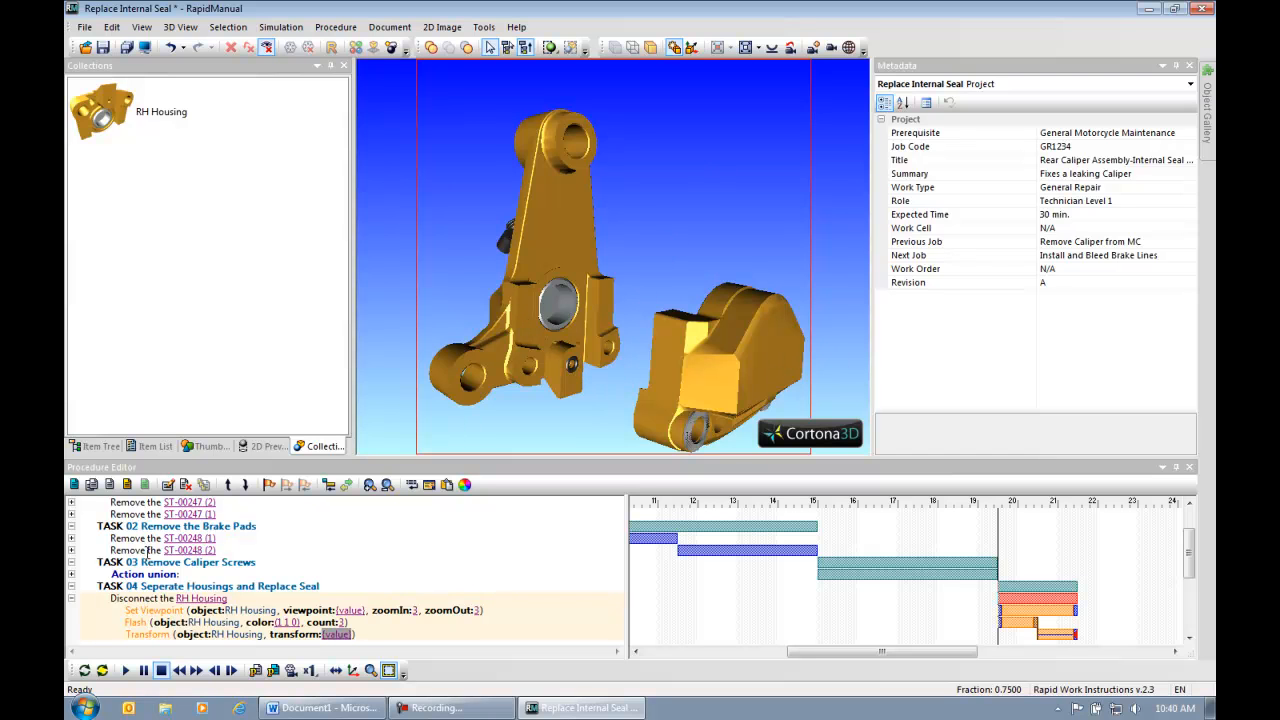
Collapse the Disconnect action and add a Remove the object action for seal ST-00700 using the Transform-MakeInvisible implementation.
left_click_drag(1189, 563, 1189, 581)
left_click(71, 550)
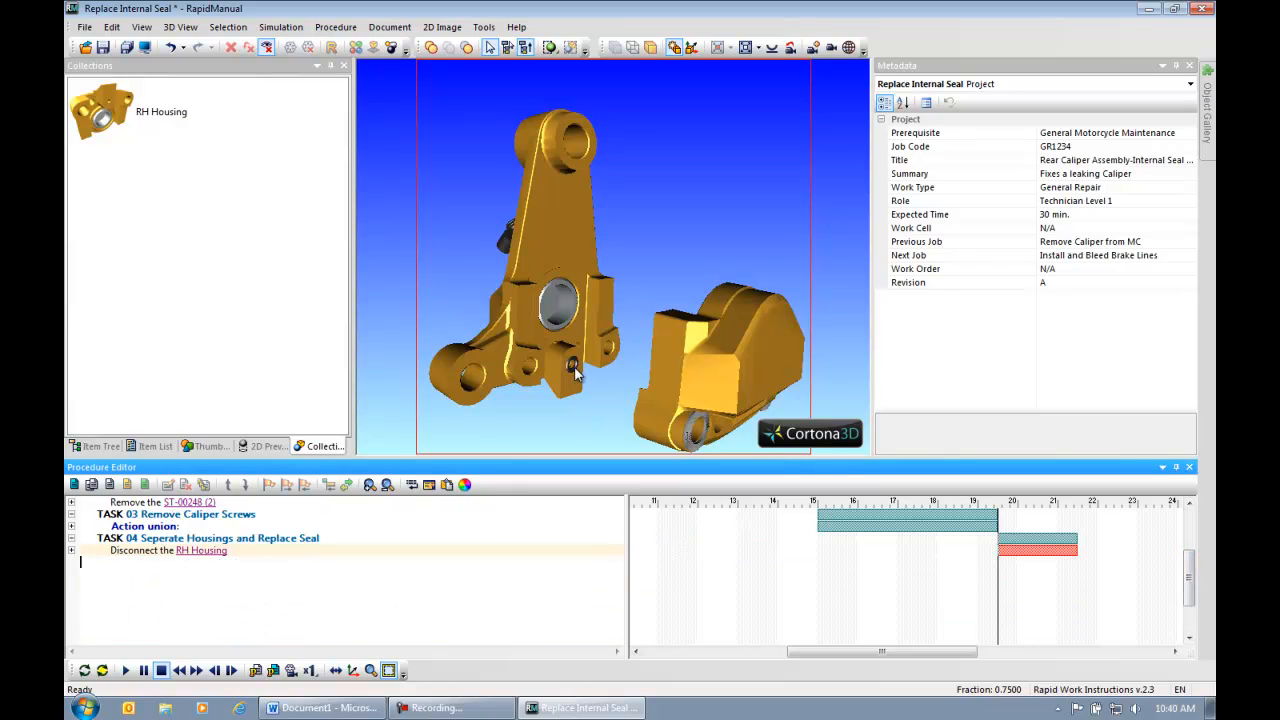
left_click(574, 367)
left_click(109, 484)
left_click(517, 321)
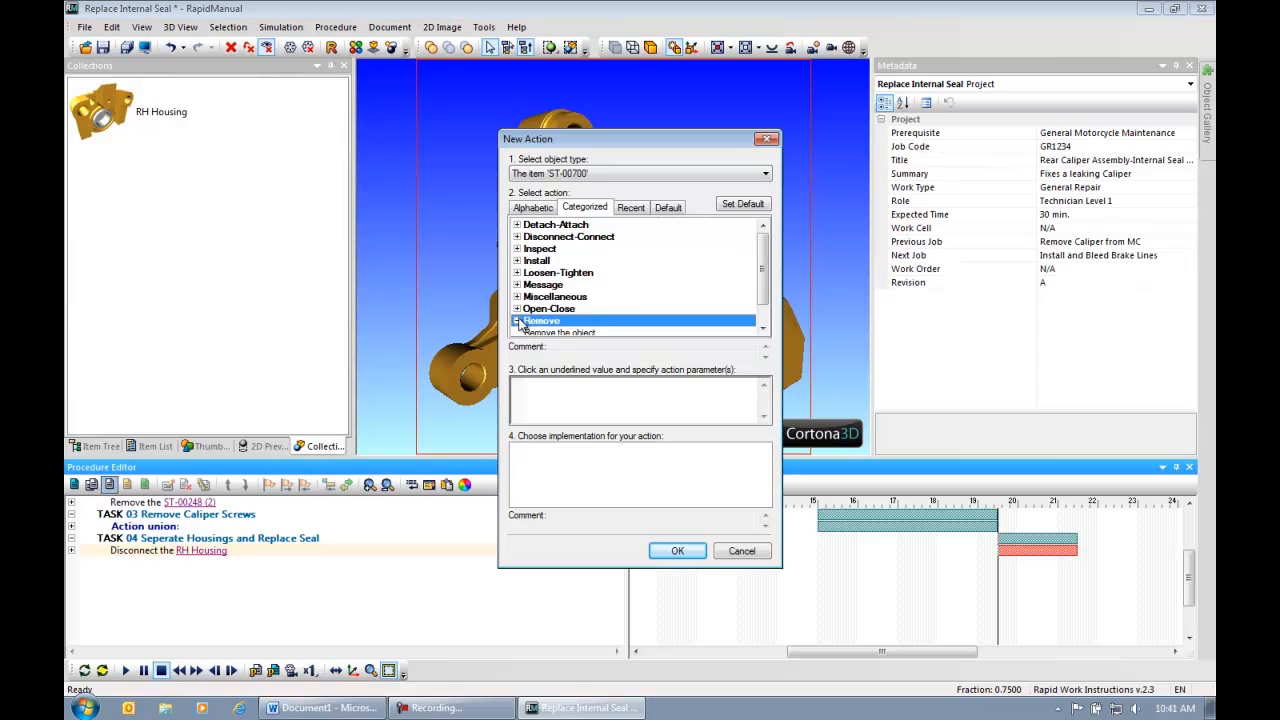
left_click_drag(763, 270, 763, 289)
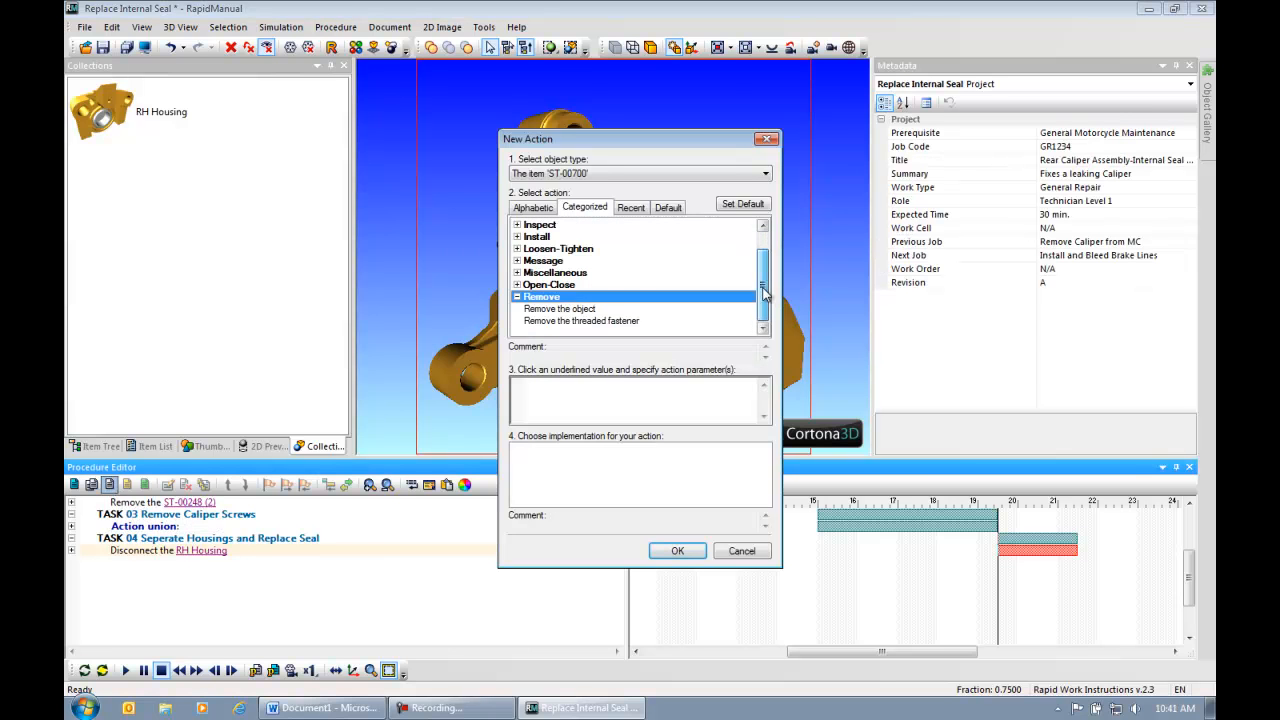
left_click(564, 309)
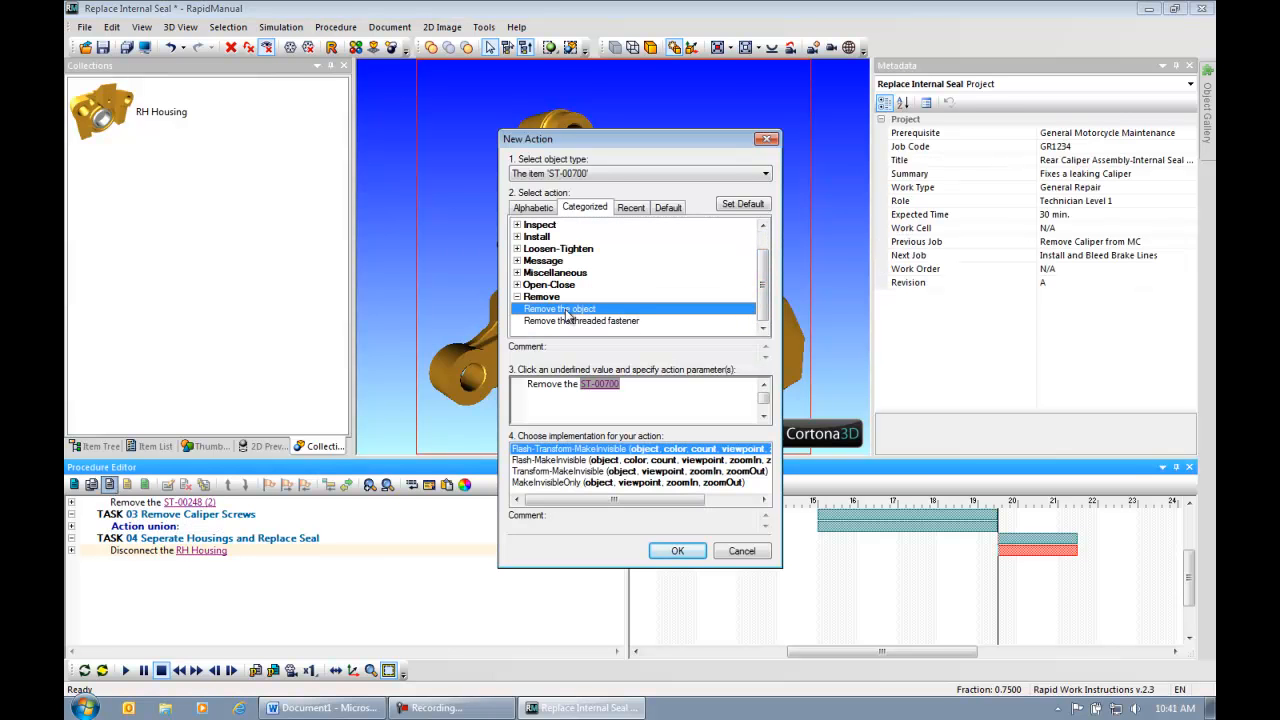
left_click(561, 472)
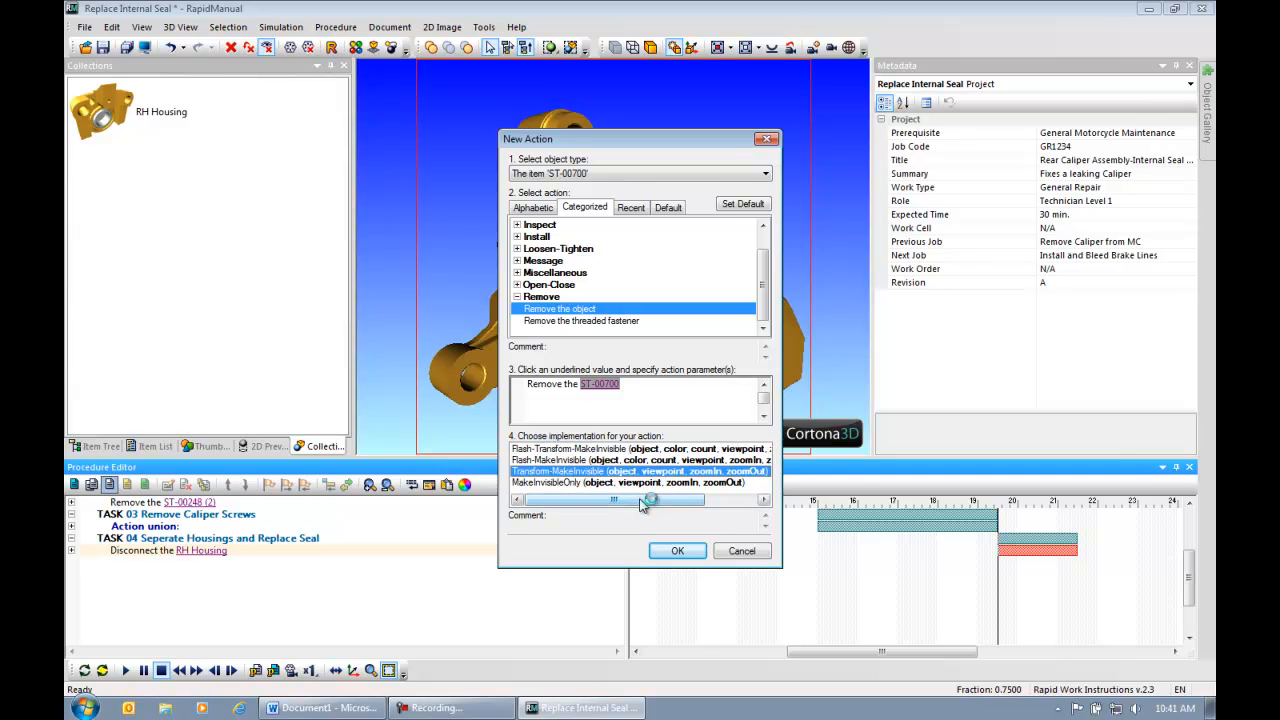
left_click(675, 550)
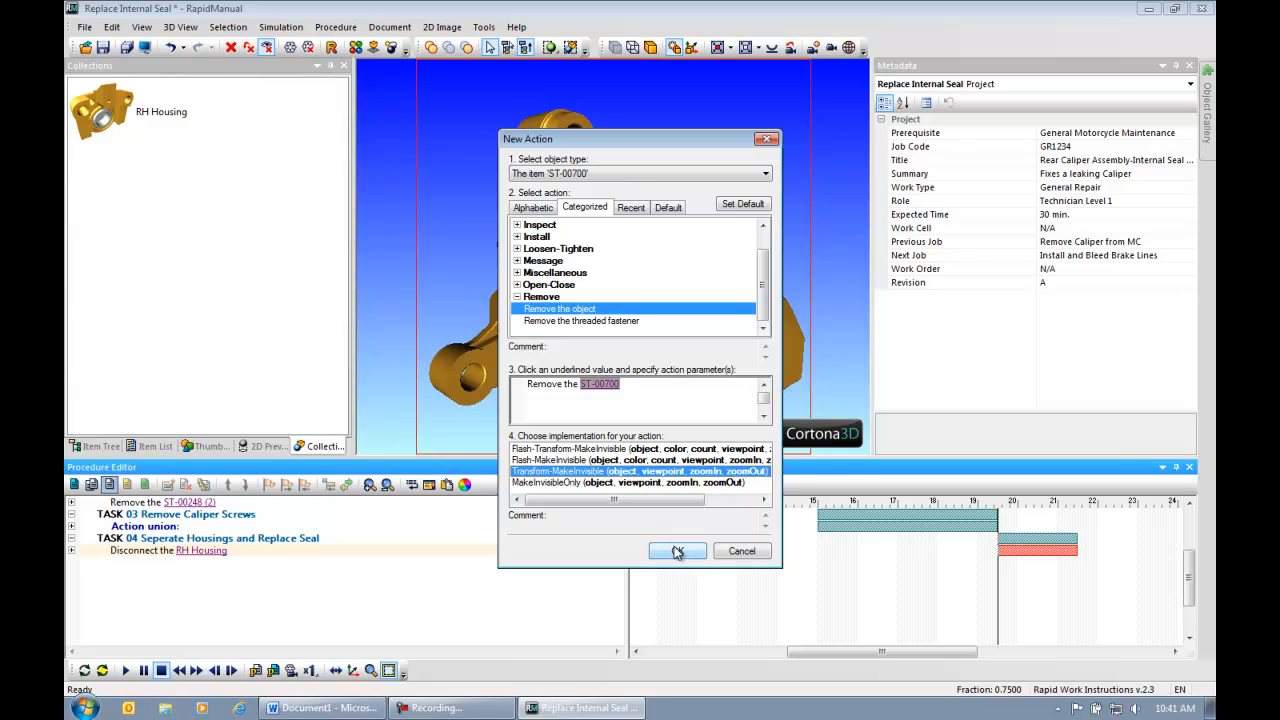
left_click(678, 552)
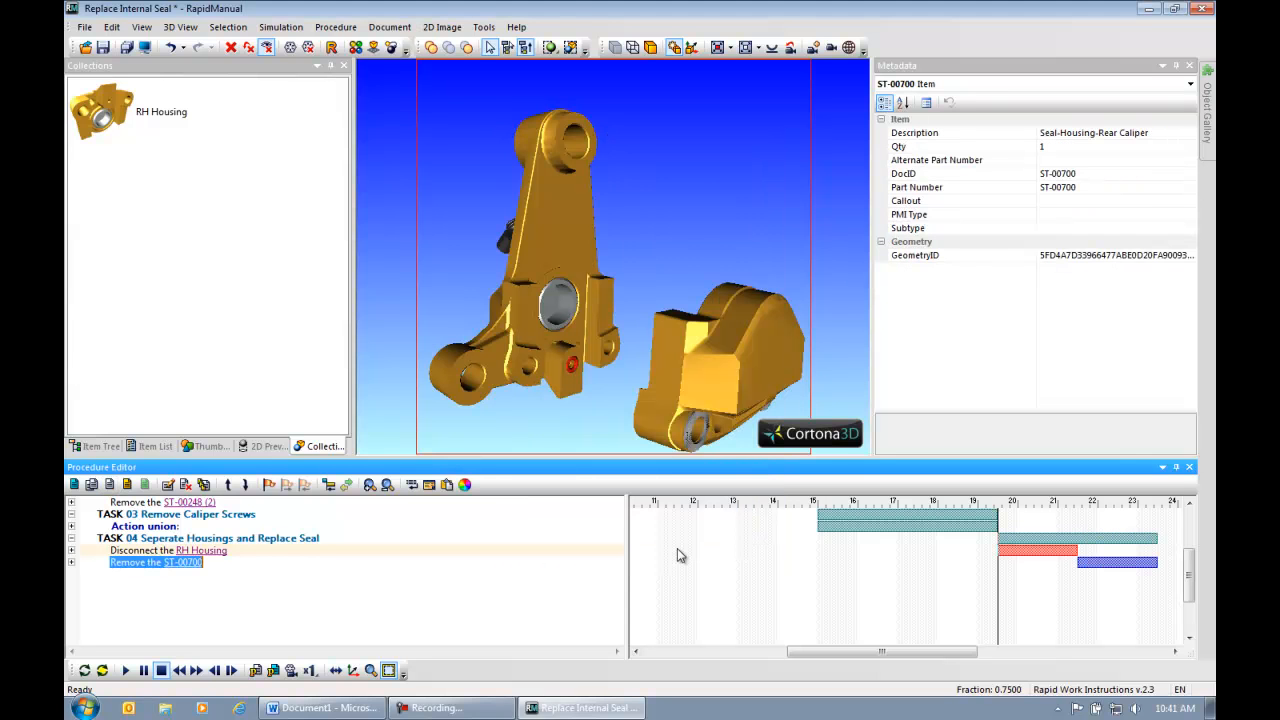
Edit the Transform of the ST-00700 Remove action, moving the seal off the housing to about X -0.065, Y 0.060.
left_click(71, 562)
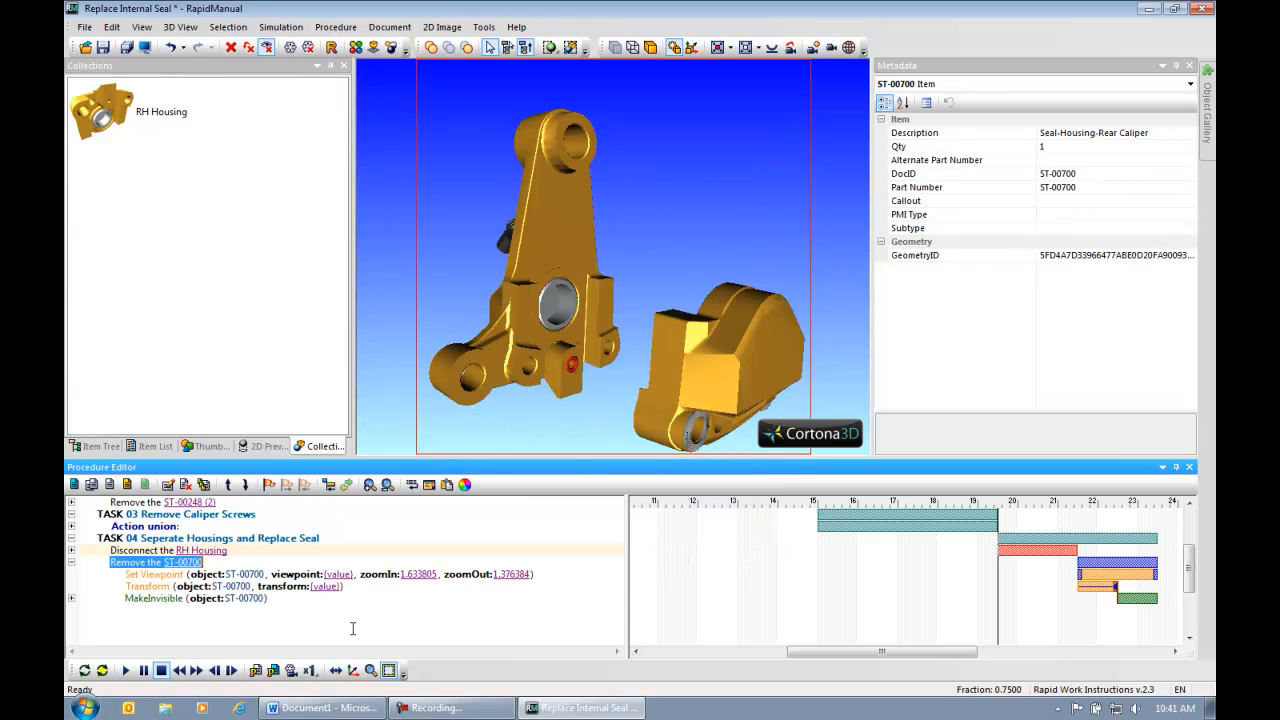
left_click(326, 587)
left_click(686, 391)
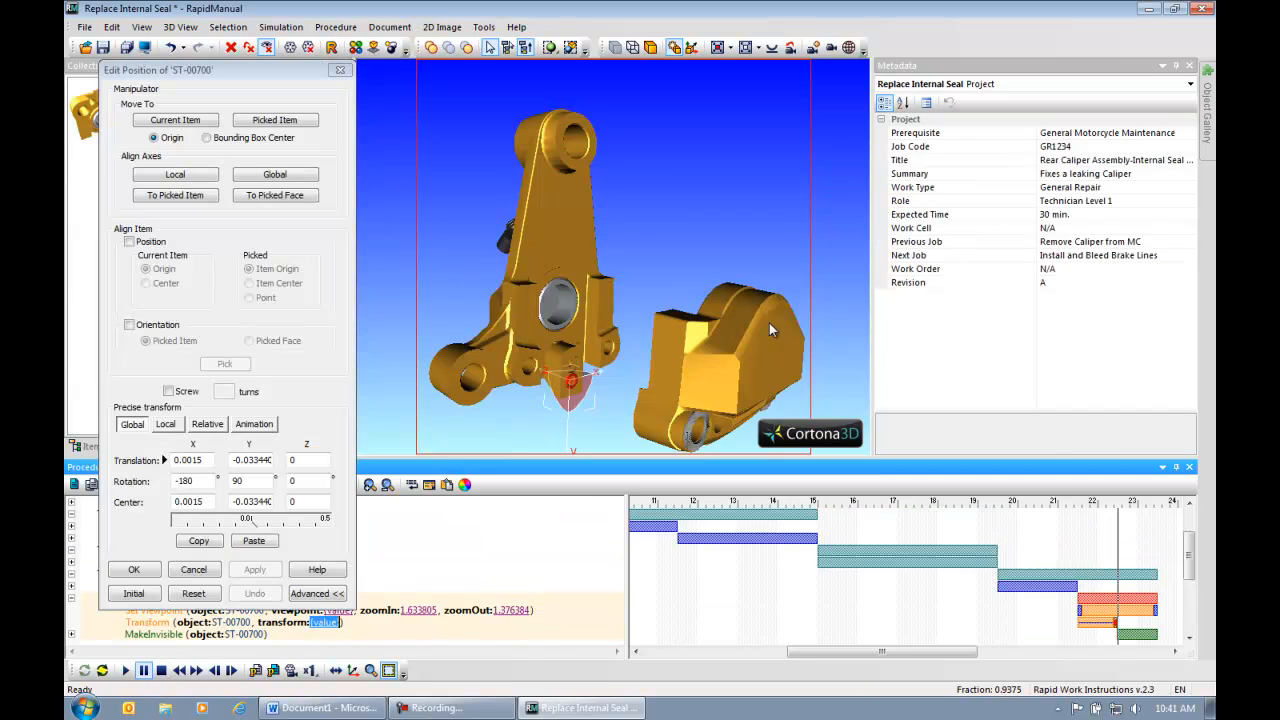
left_click_drag(575, 398, 706, 222)
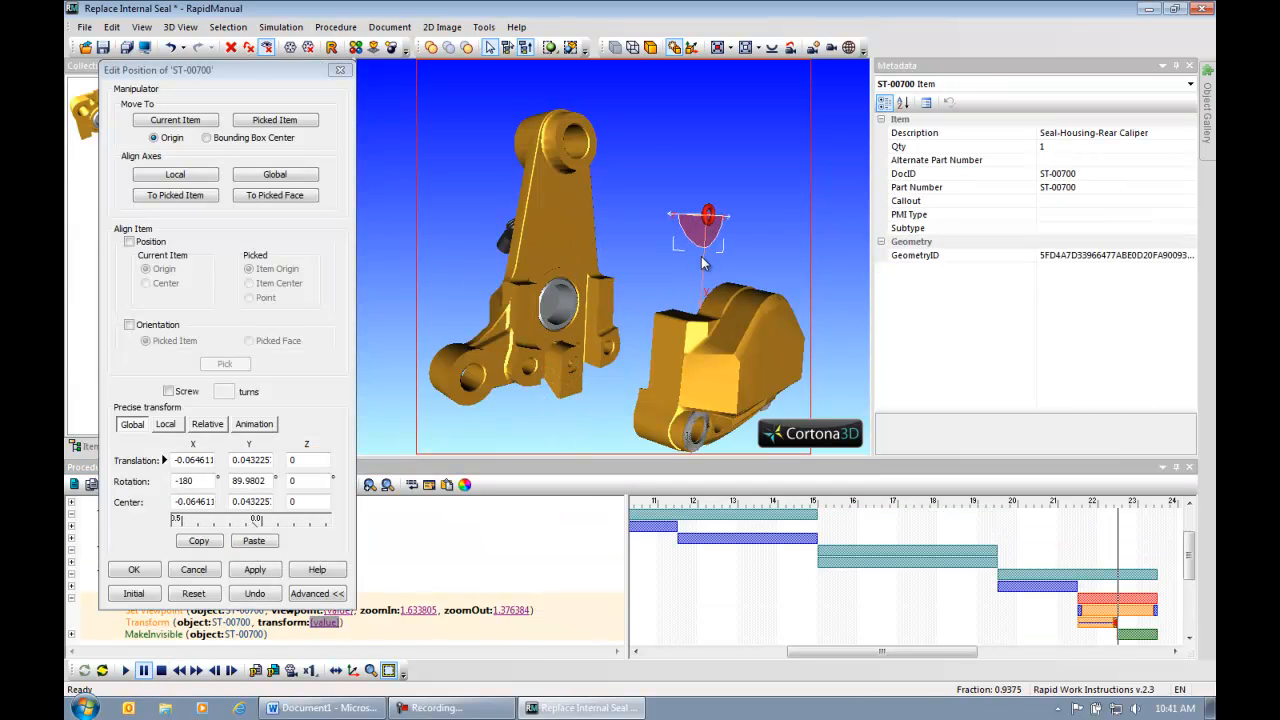
left_click_drag(703, 273, 726, 211)
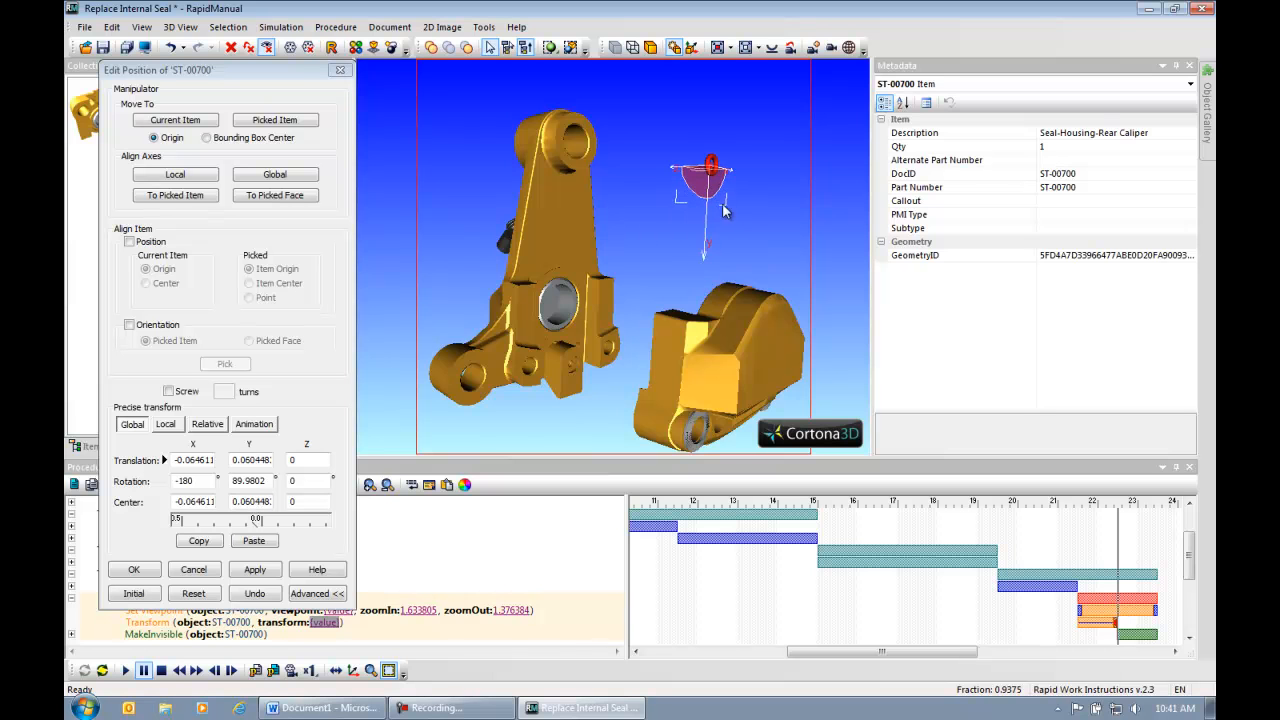
Rotate seal ST-00700 to about 0°, 48°, -180° and apply the rotation.
middle_click_drag(745, 200, 725, 306)
left_click_drag(690, 308, 705, 326)
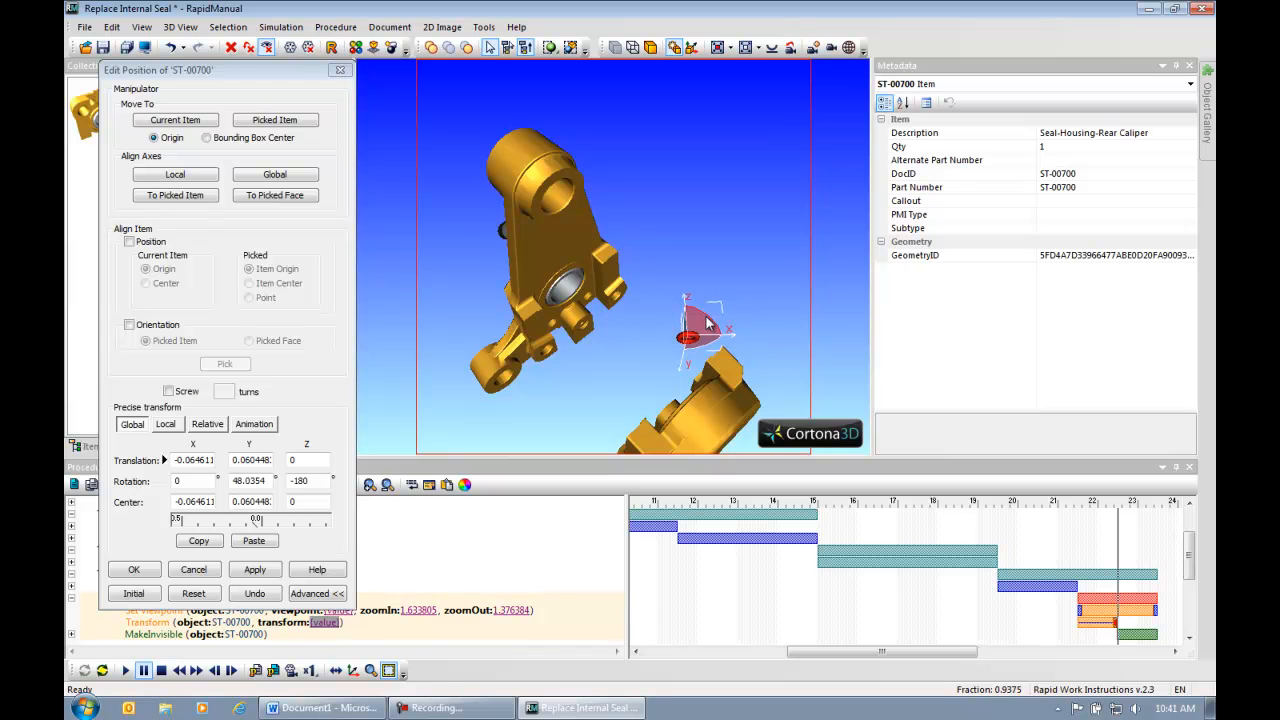
left_click(278, 568)
Move the seal to about X -0.082, Y 0.048, Z -0.042, accept the transform and collapse the Remove action.
middle_click_drag(820, 370, 825, 228)
left_click_drag(751, 167, 726, 227)
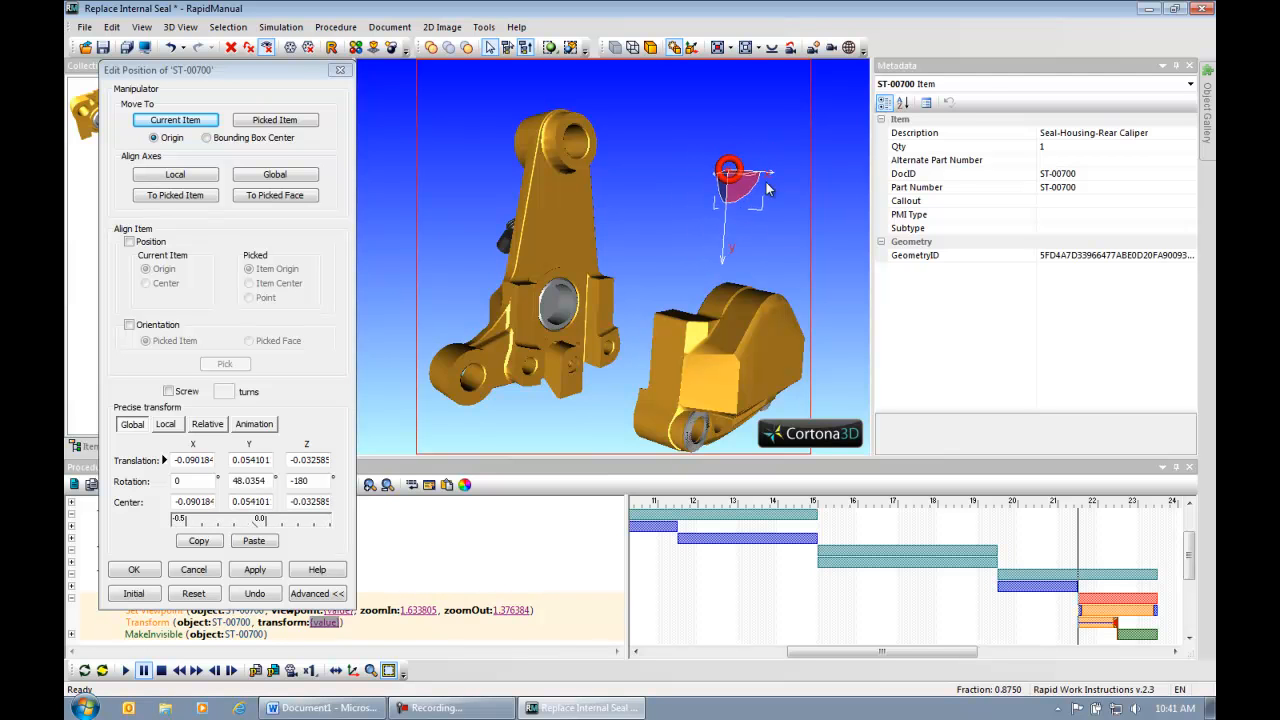
left_click(776, 178)
left_click_drag(771, 177, 699, 267)
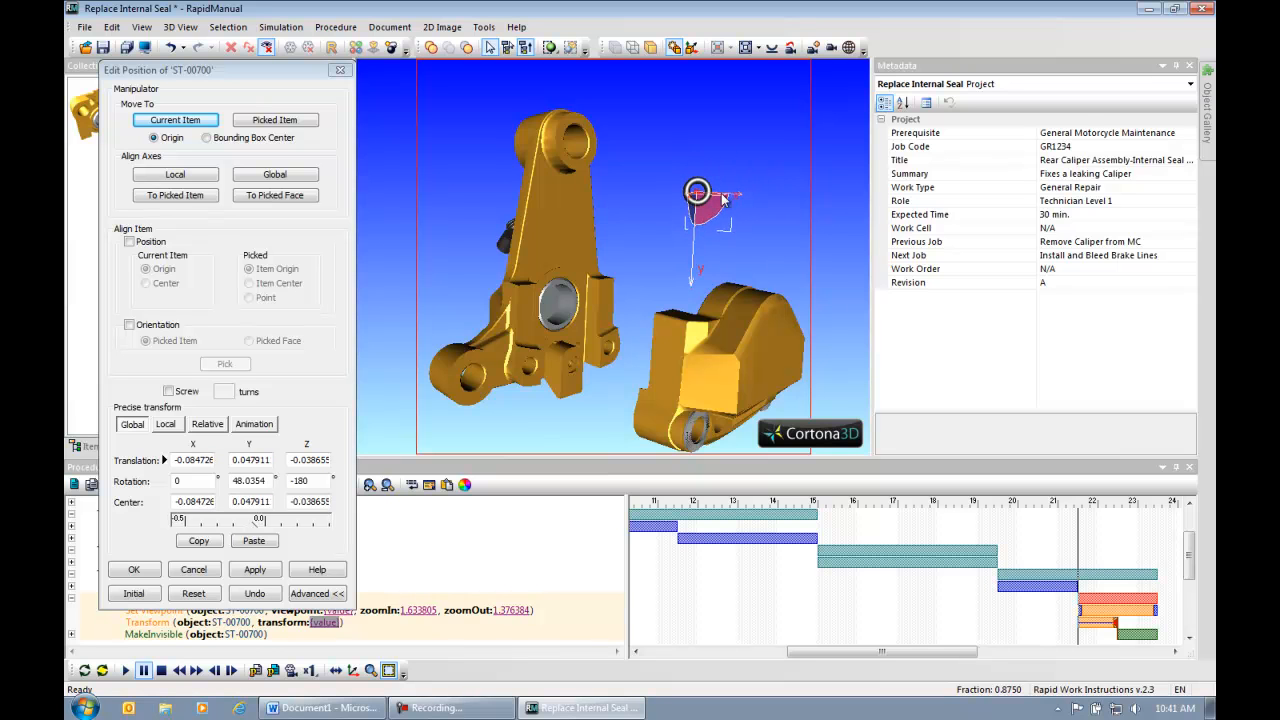
left_click_drag(745, 199, 728, 208)
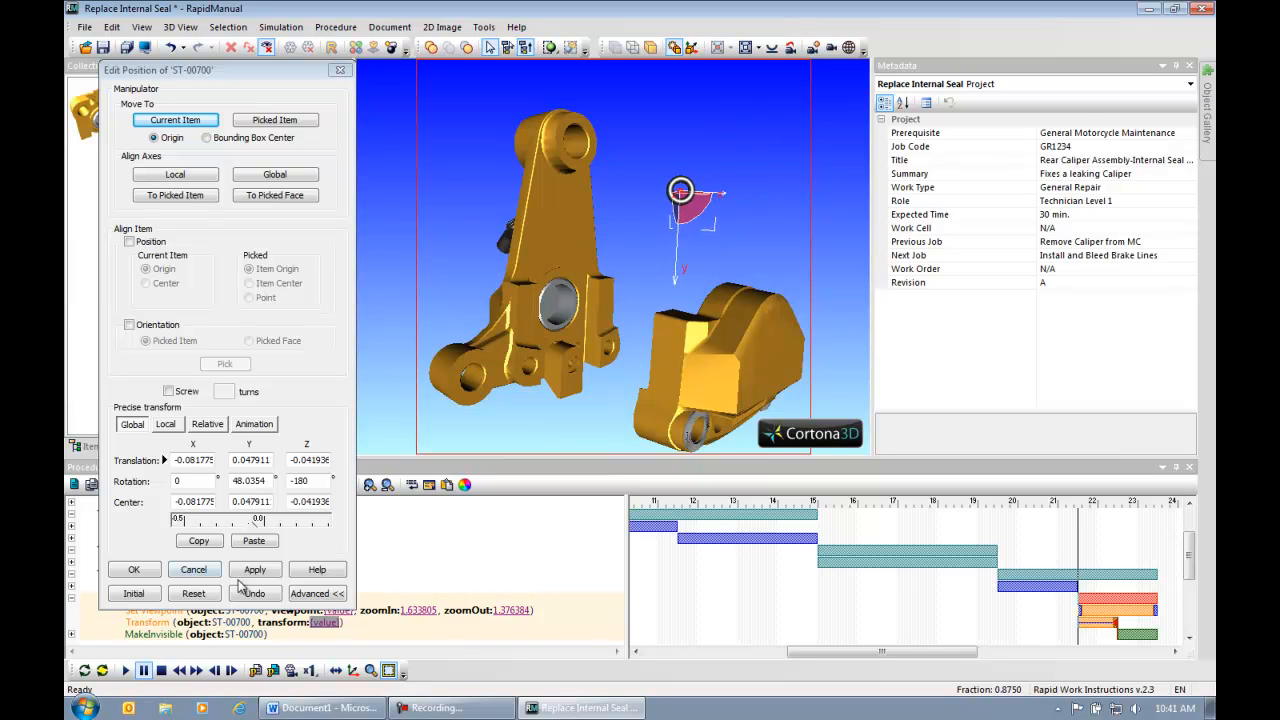
left_click(267, 576)
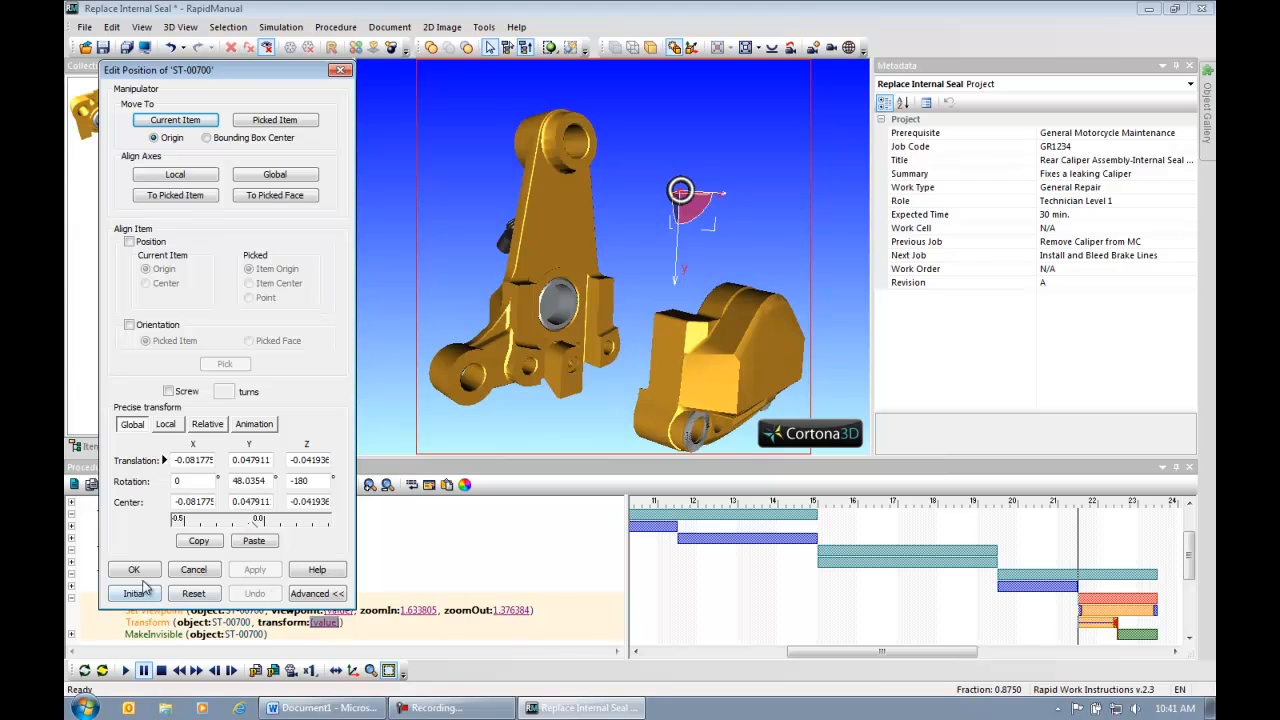
left_click(136, 570)
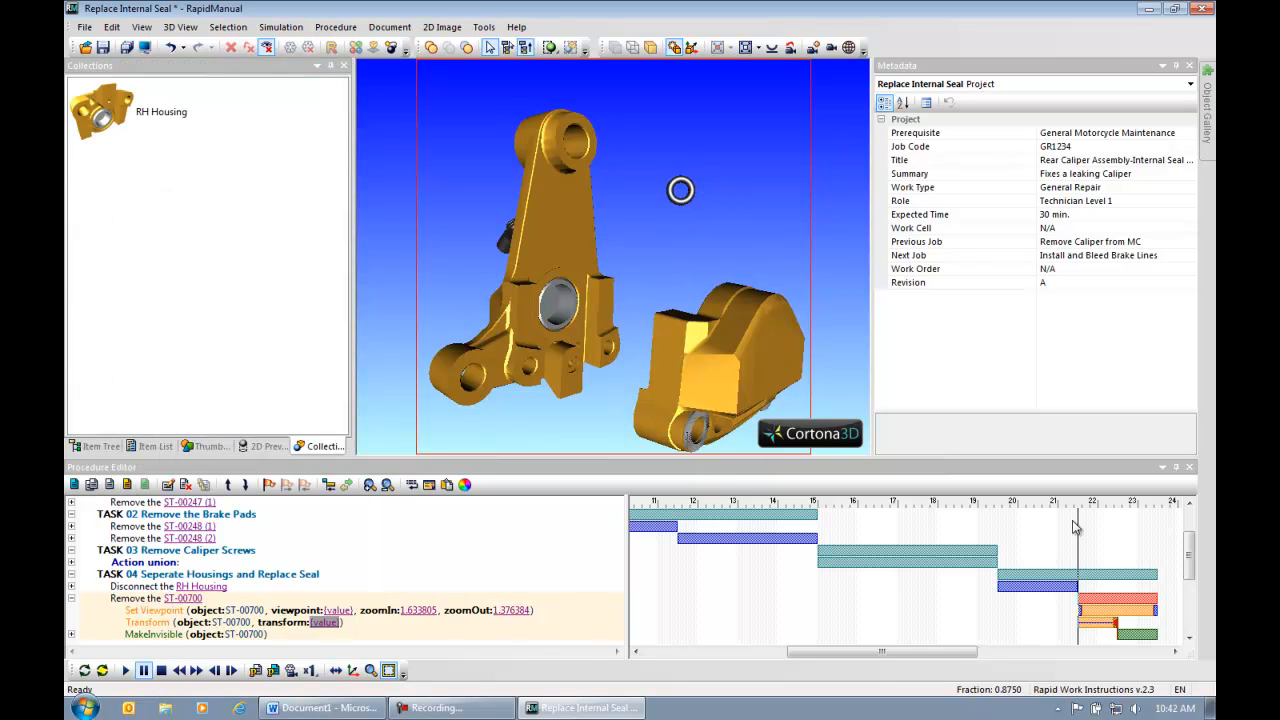
left_click_drag(1190, 565, 1190, 575)
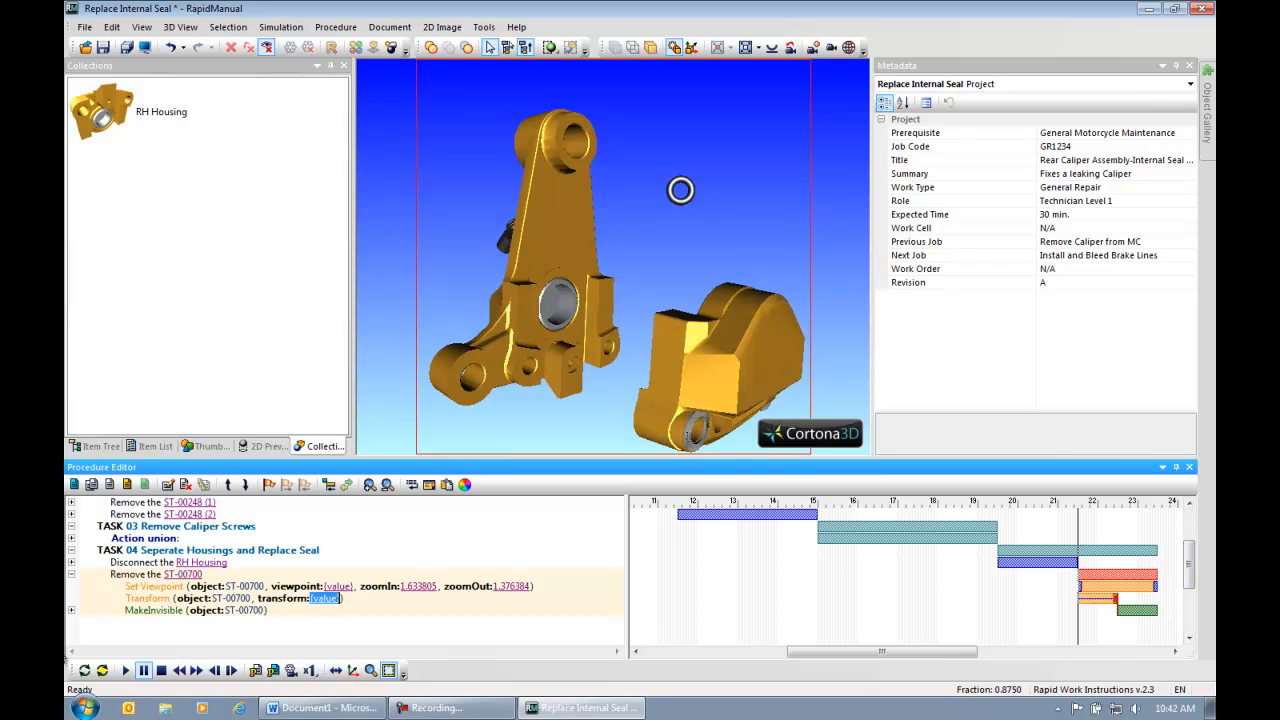
left_click(71, 575)
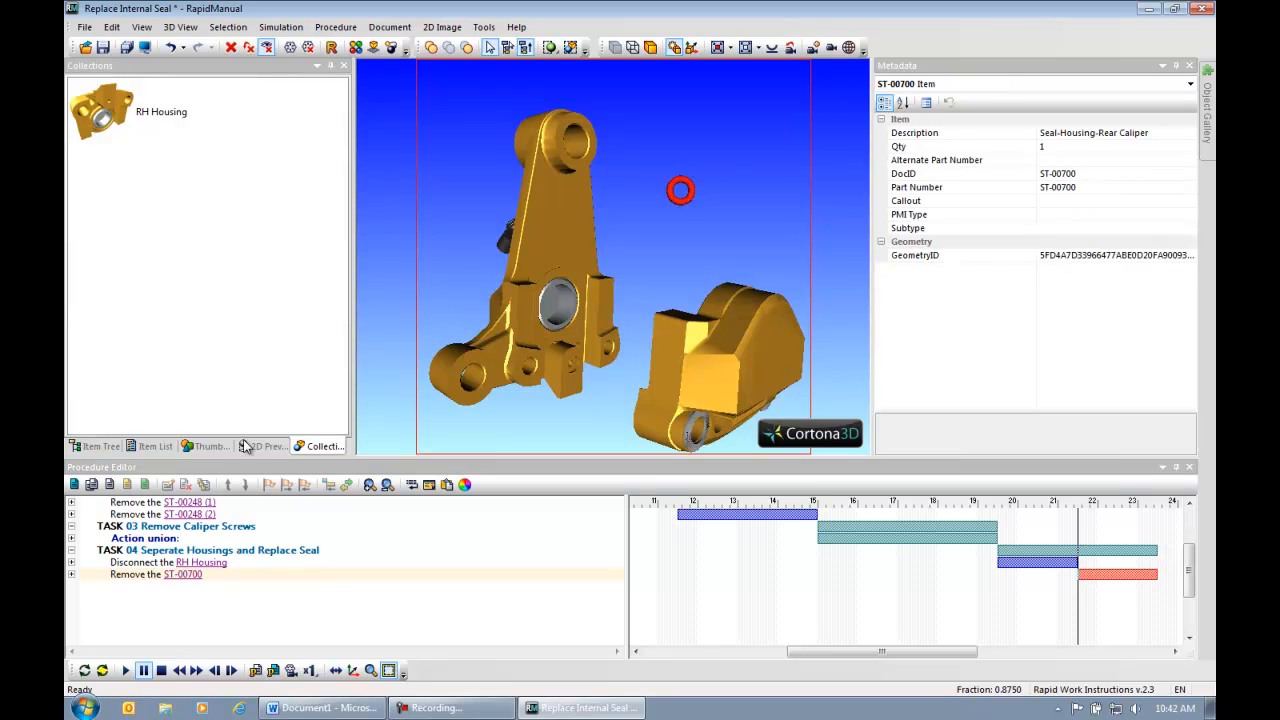
Add a Miscellaneous action that sets the ST-00700 seal's color to basic red.
left_click(109, 484)
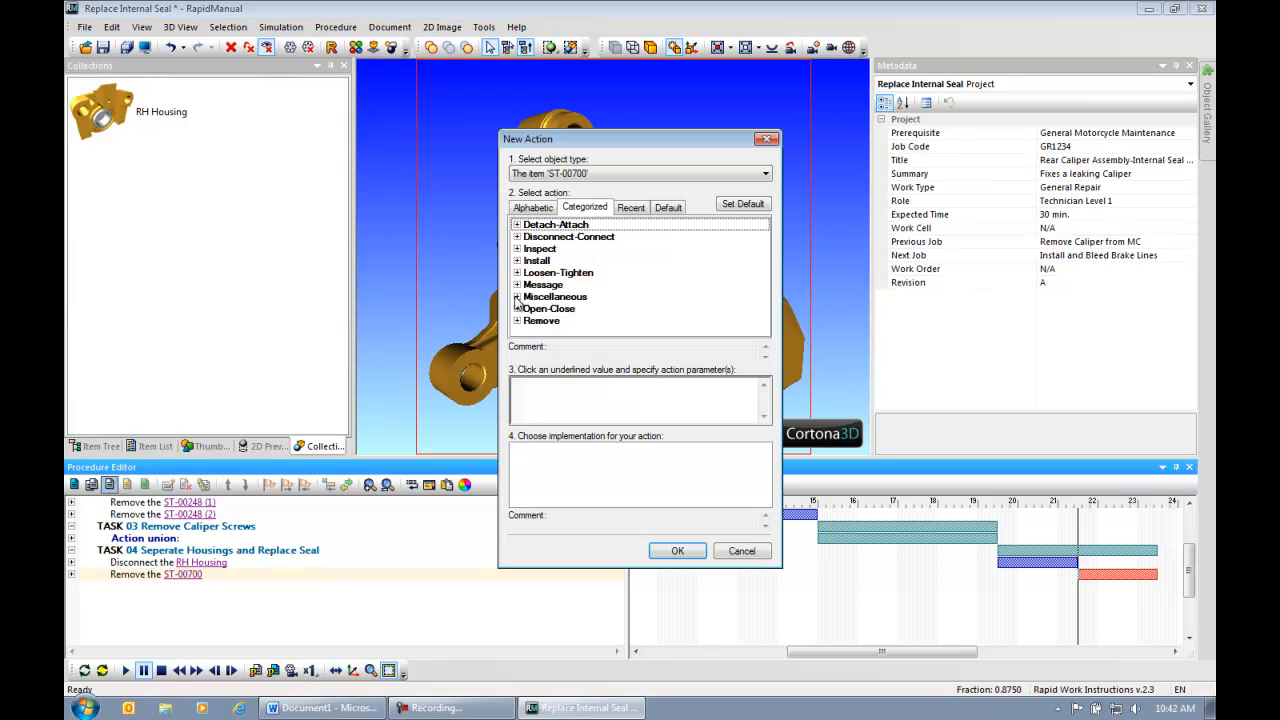
left_click(517, 297)
left_click_drag(768, 262, 764, 295)
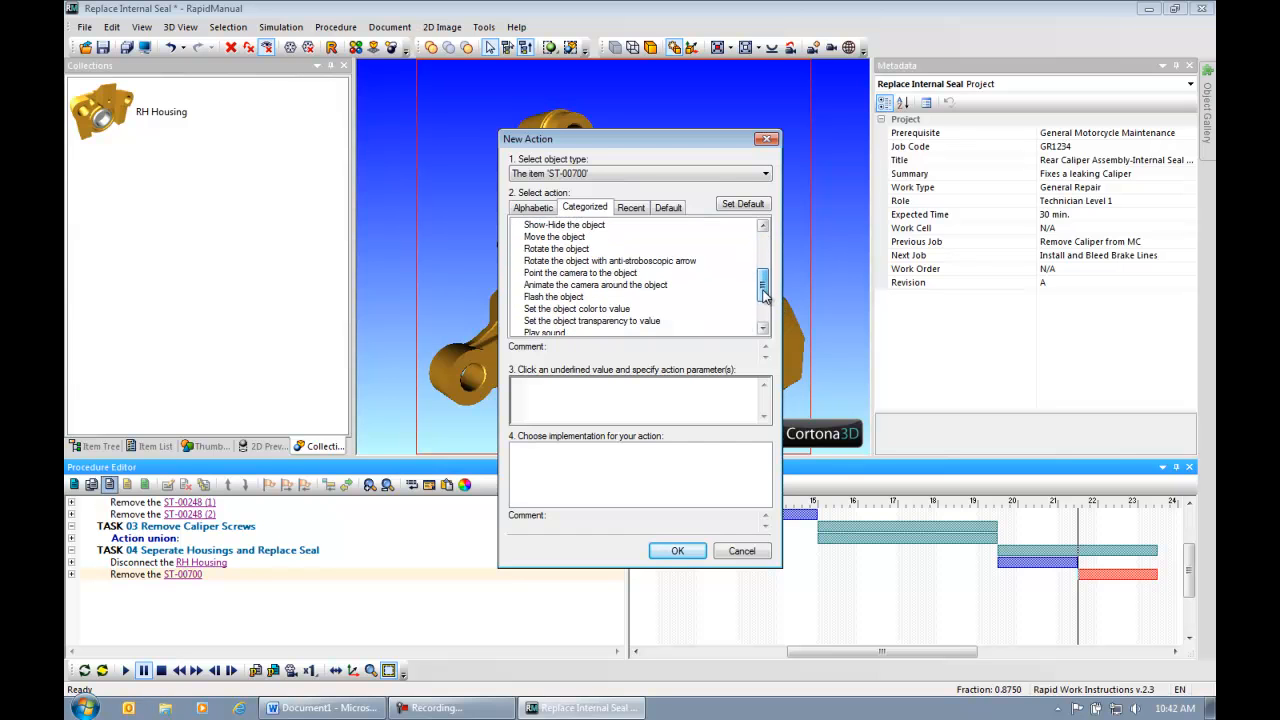
left_click(622, 310)
left_click(650, 384)
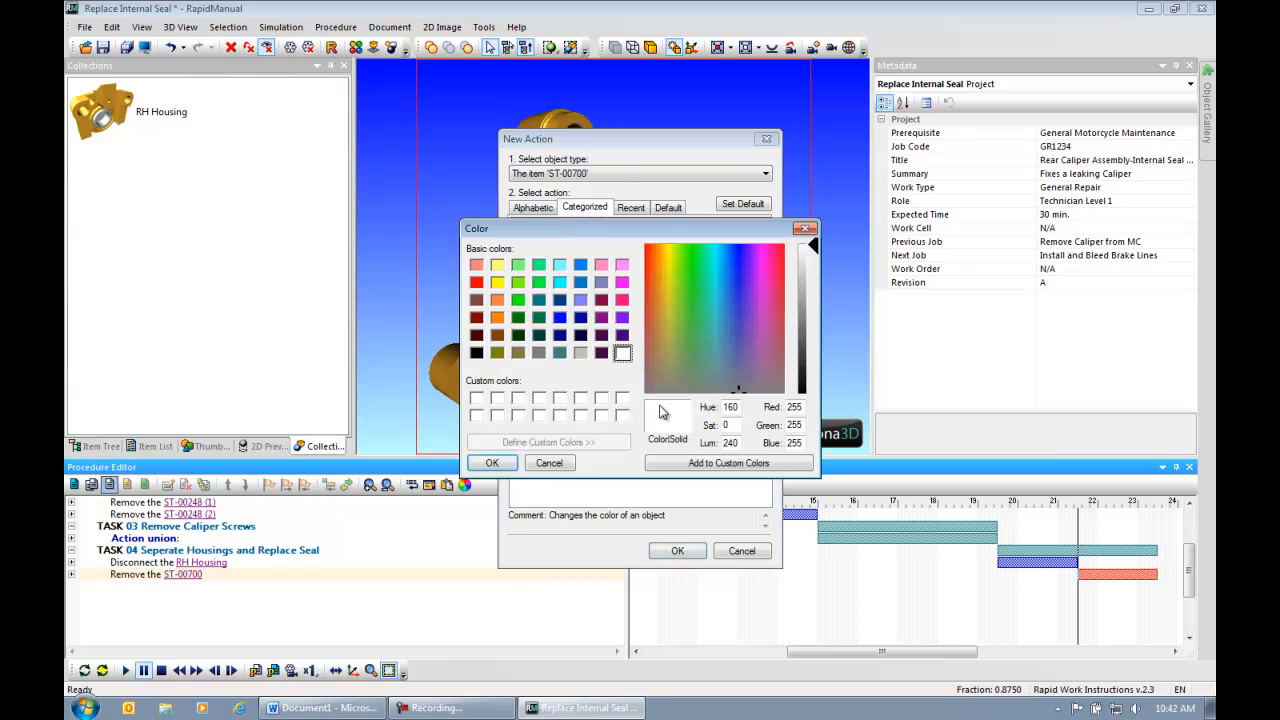
left_click(478, 284)
left_click(491, 463)
left_click(678, 551)
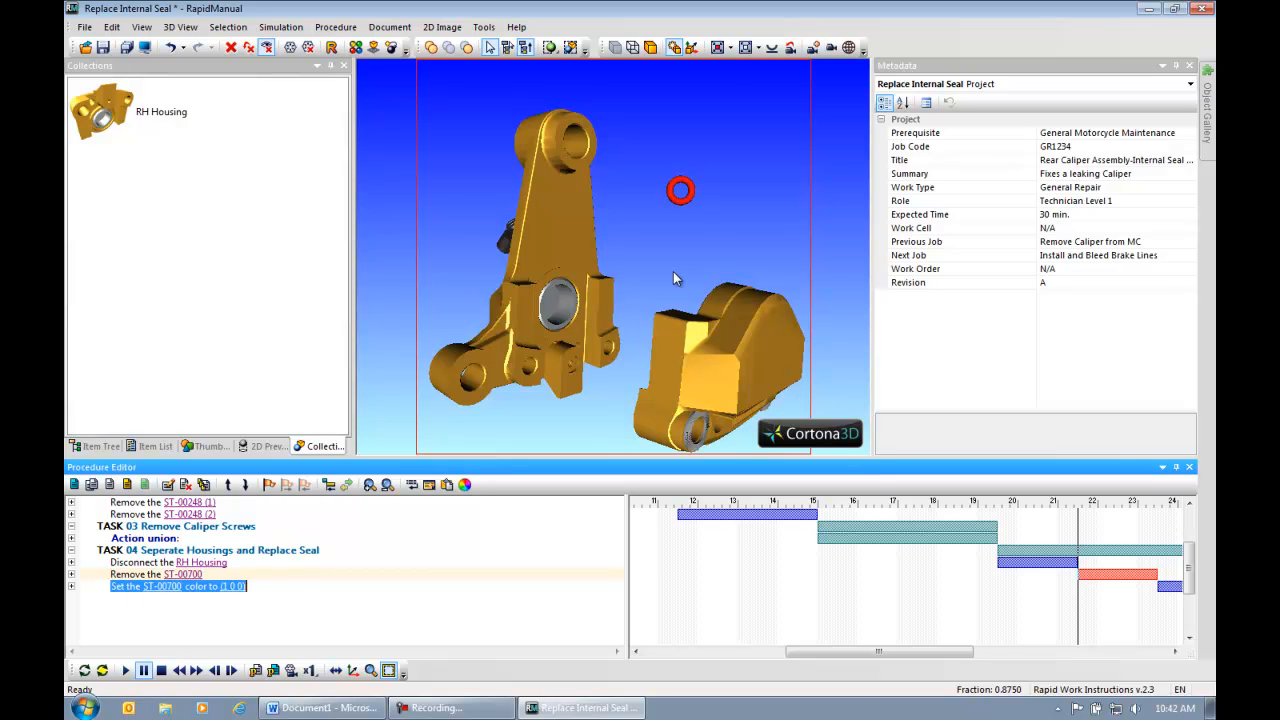
Add a Callout object from the Object Gallery to the project and attach its reference line to seal ST-00700.
left_click(692, 246)
left_click(682, 190)
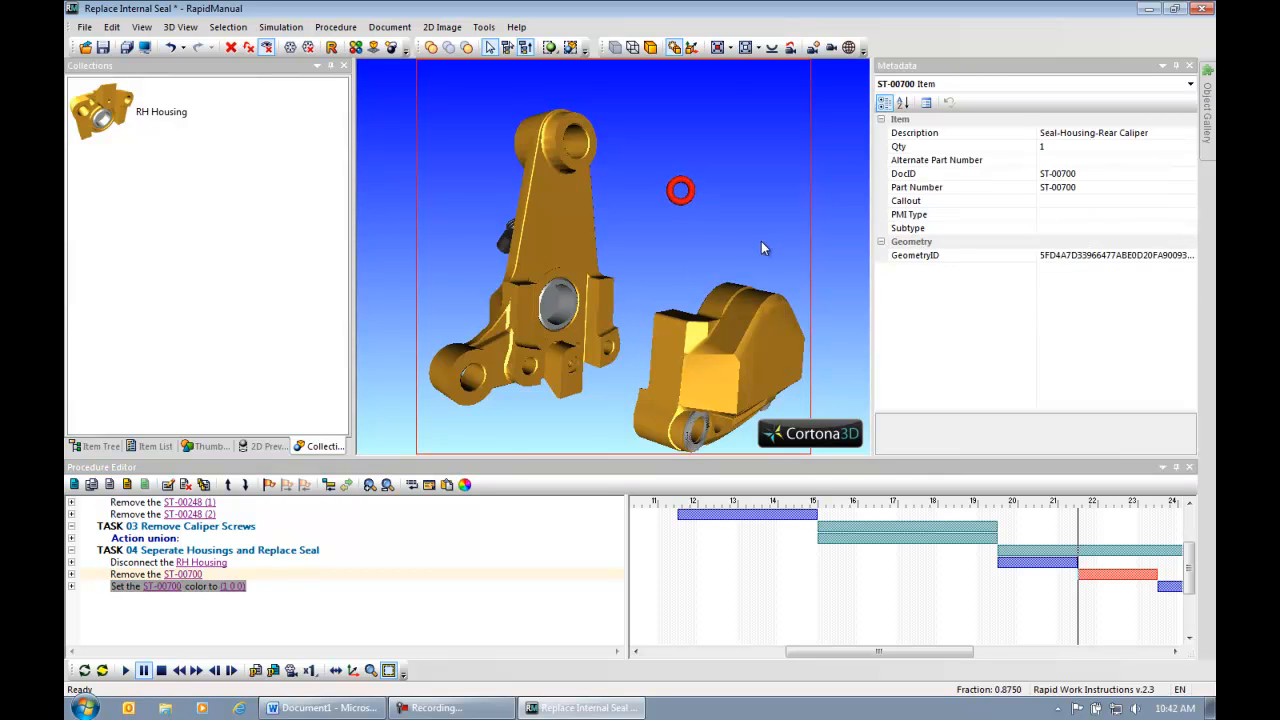
mouse_move(1209, 117)
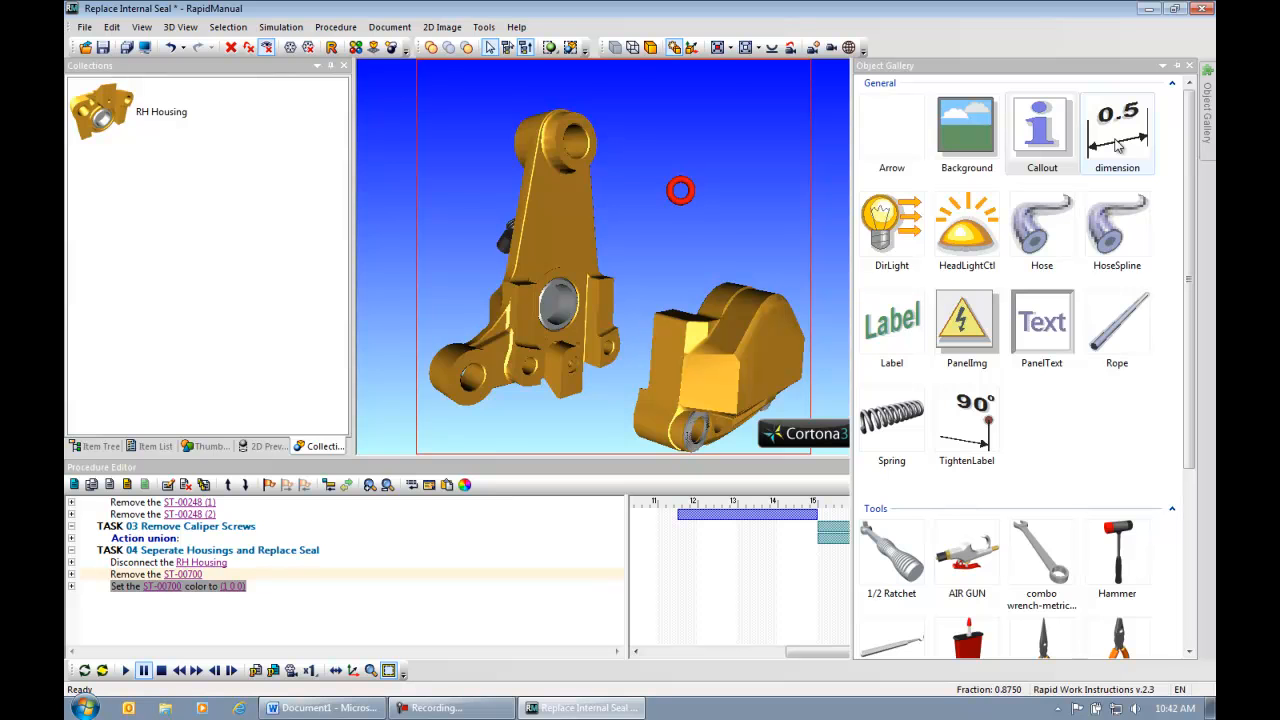
left_click_drag(1191, 165, 1186, 345)
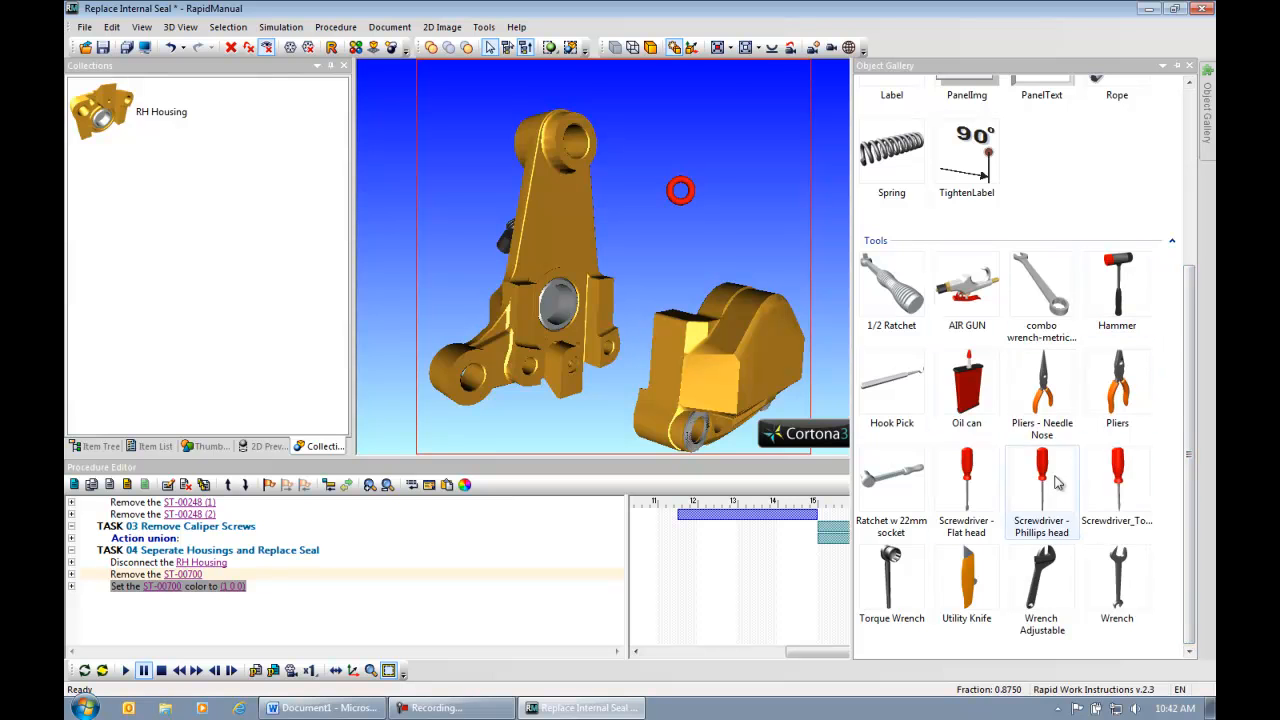
left_click_drag(1190, 484, 1190, 463)
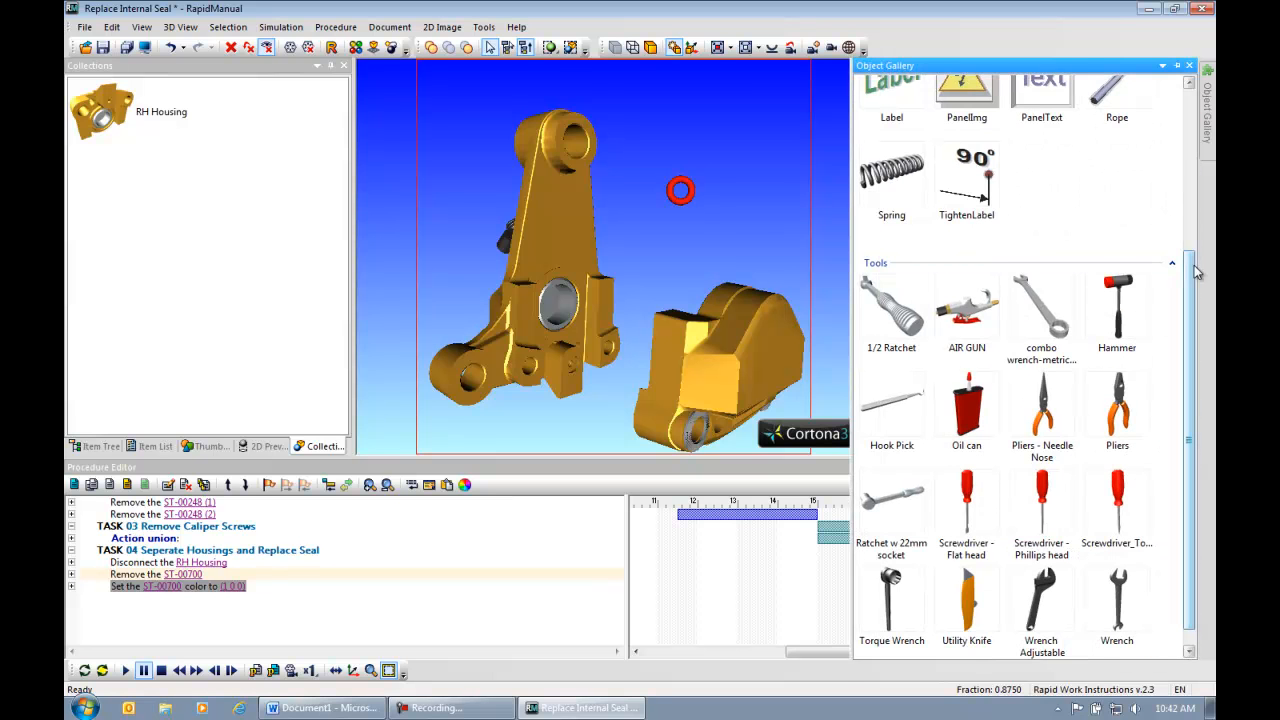
scroll(1195, 175, "up", 3)
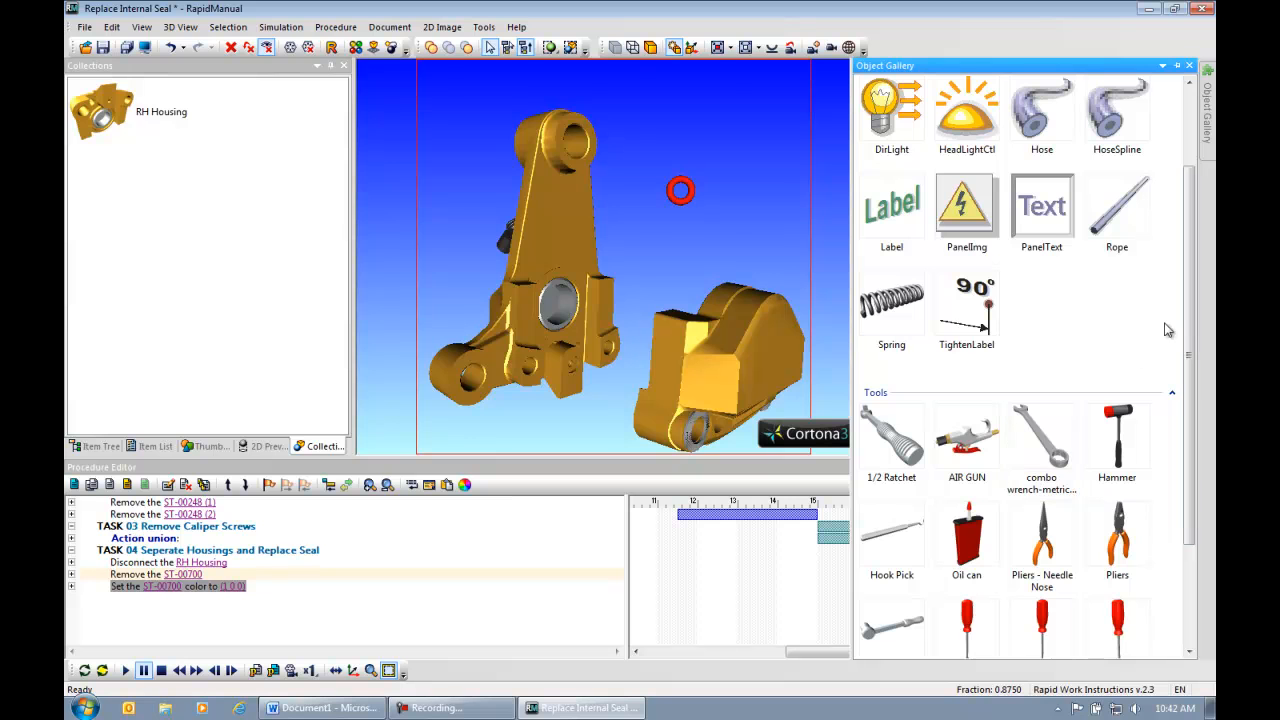
scroll(1190, 315, "up", 3)
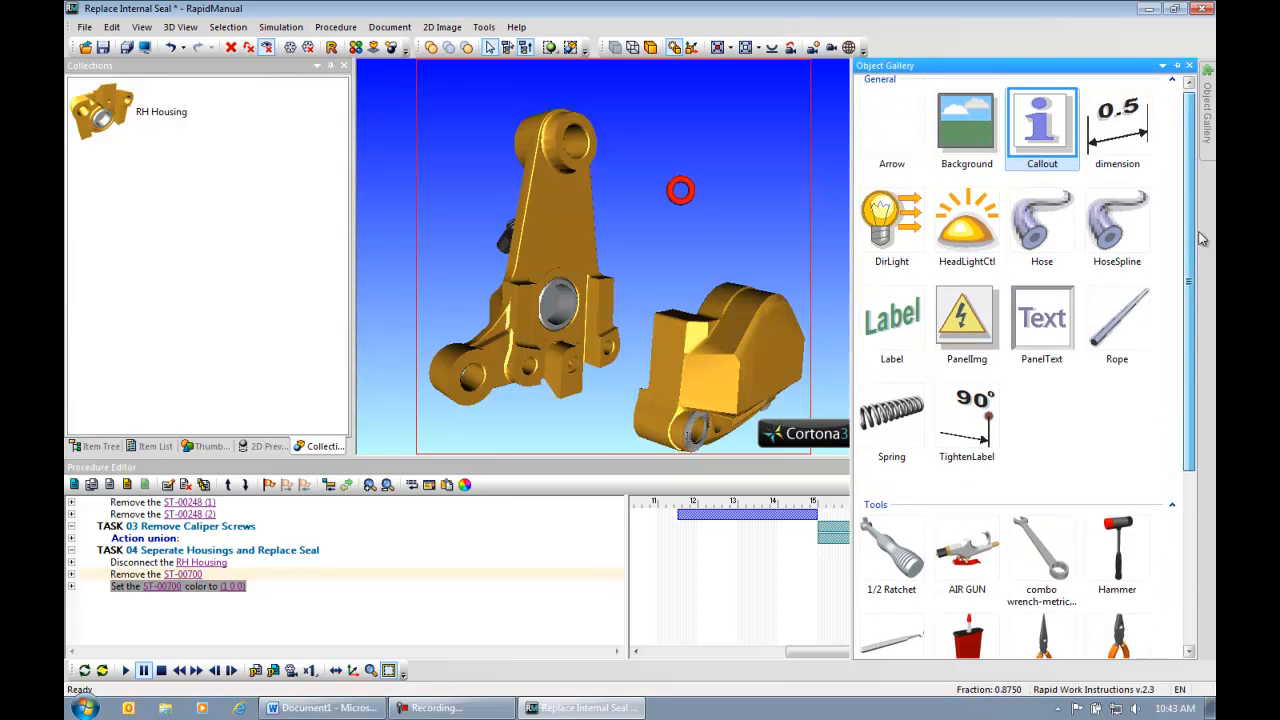
right_click(1048, 148)
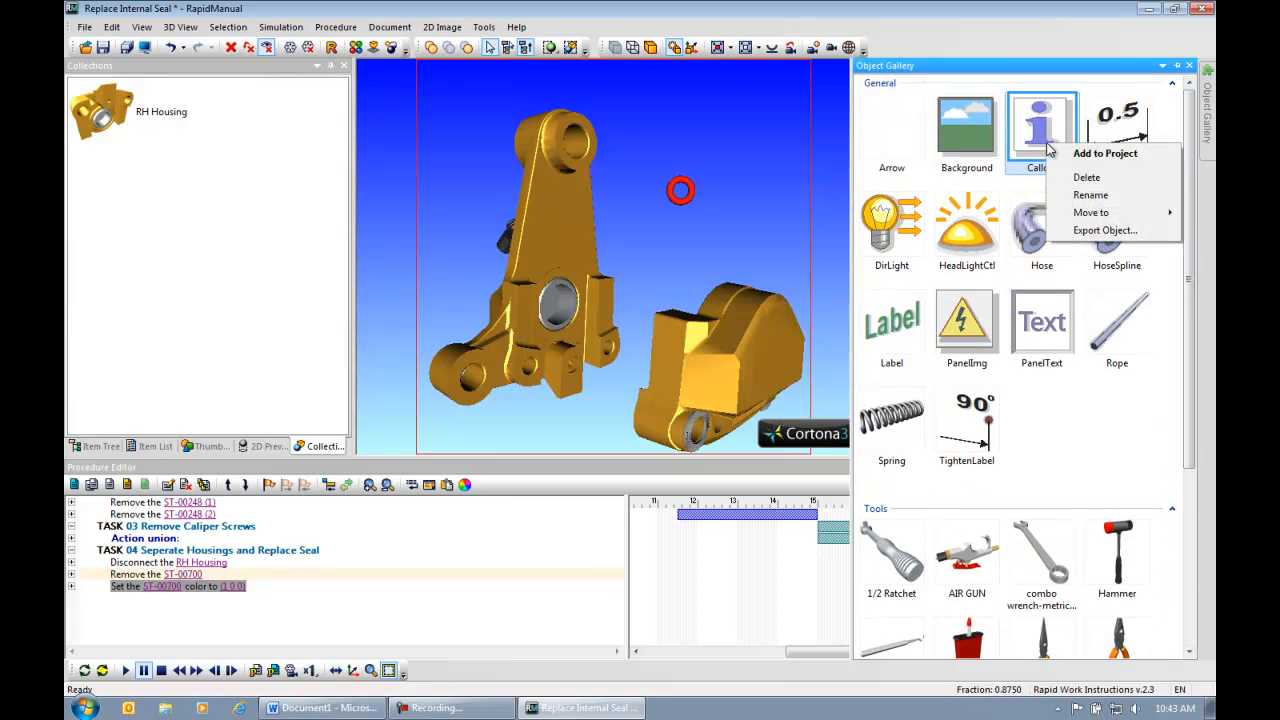
left_click(1100, 155)
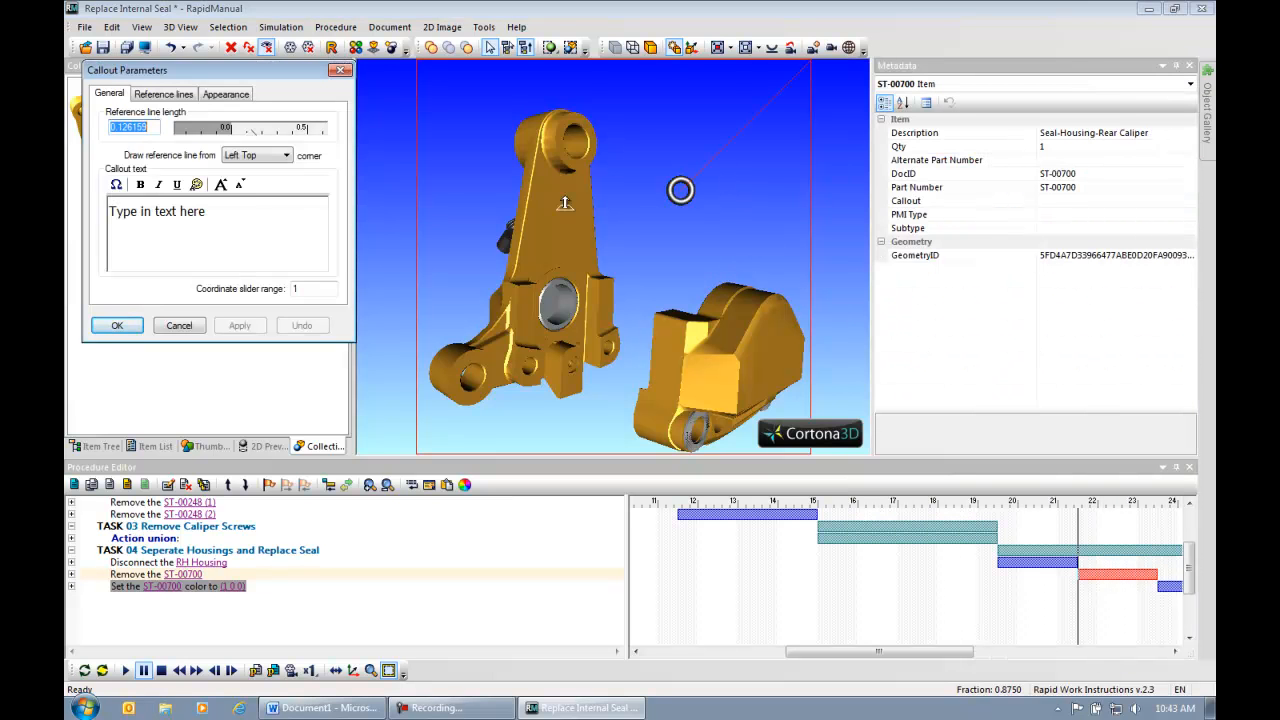
left_click(680, 189)
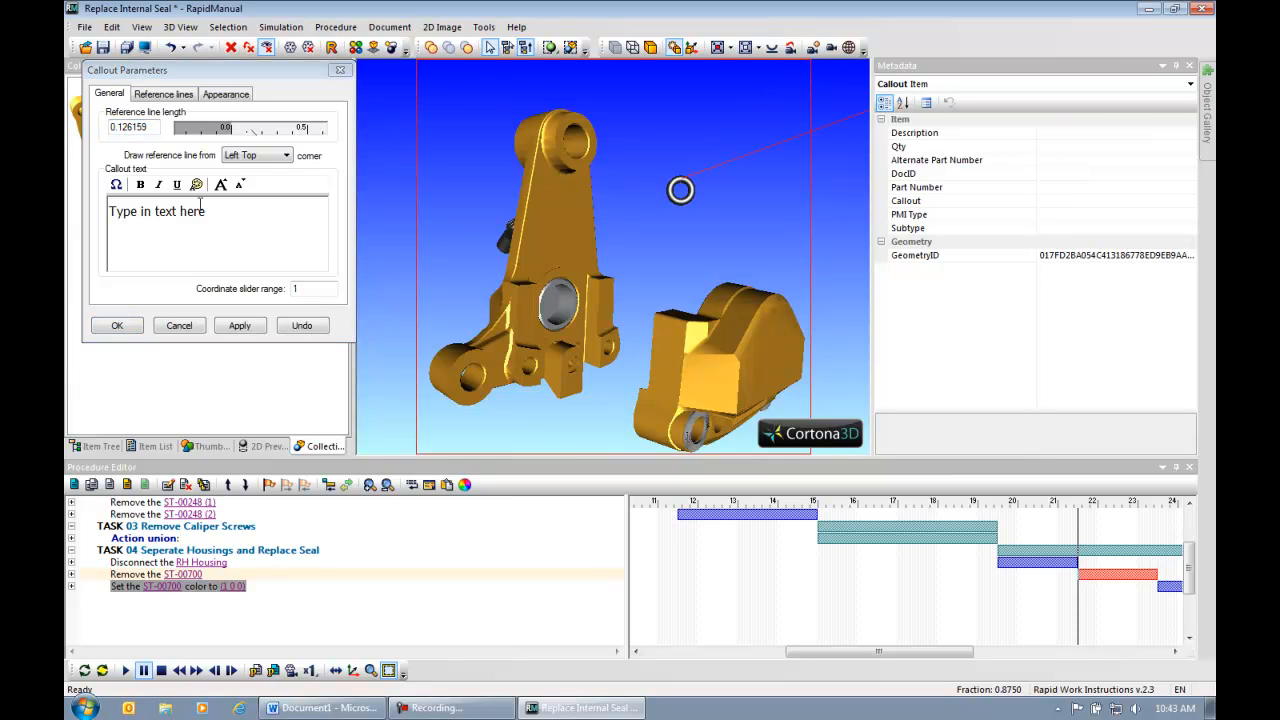
Shorten the callout's reference line to about 0.016 and draw it from the Left Bottom corner.
left_click_drag(200, 138, 214, 137)
left_click(286, 155)
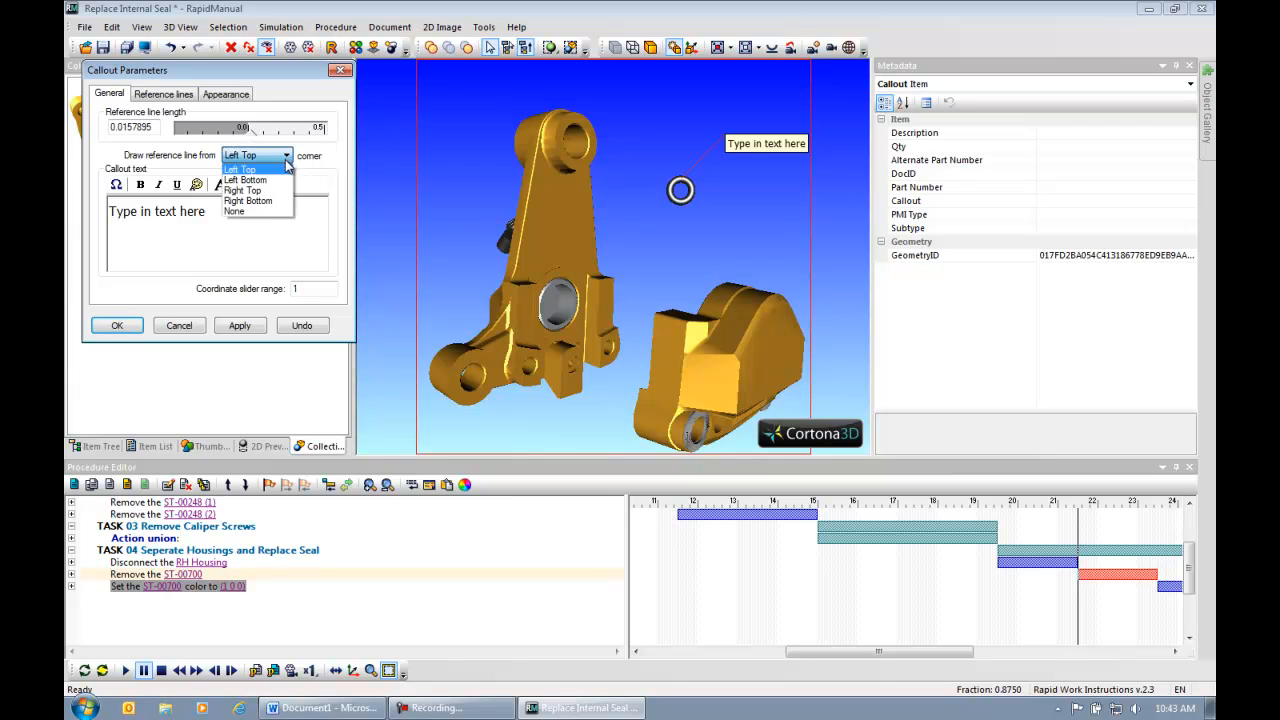
left_click(270, 180)
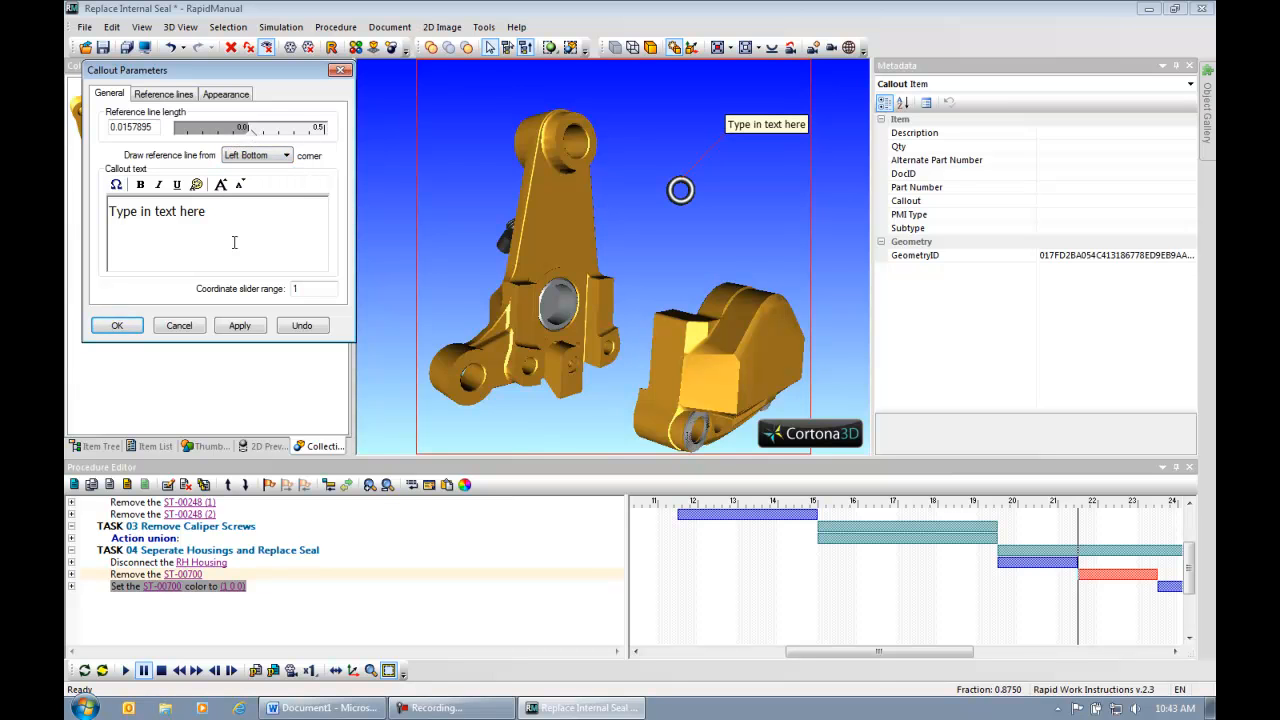
Set the callout text to "Replace with New" and enlarge its font one step.
left_click_drag(245, 227, 106, 212)
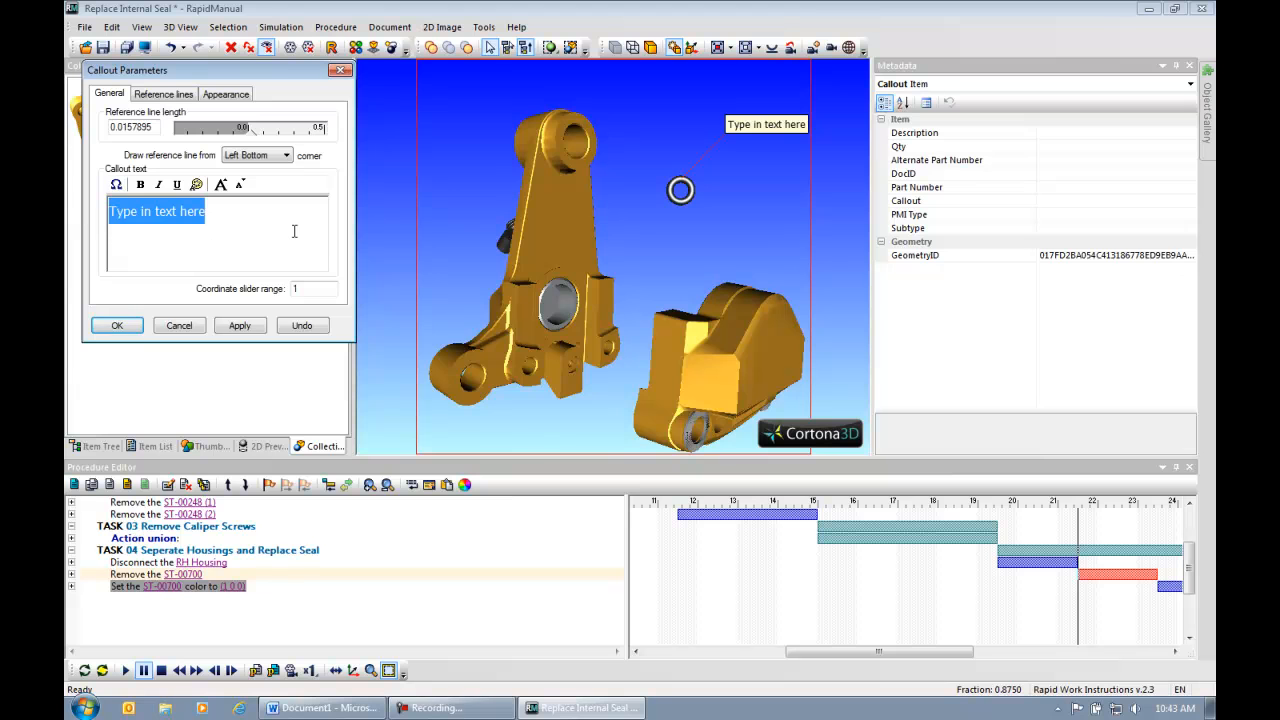
type("Replace ")
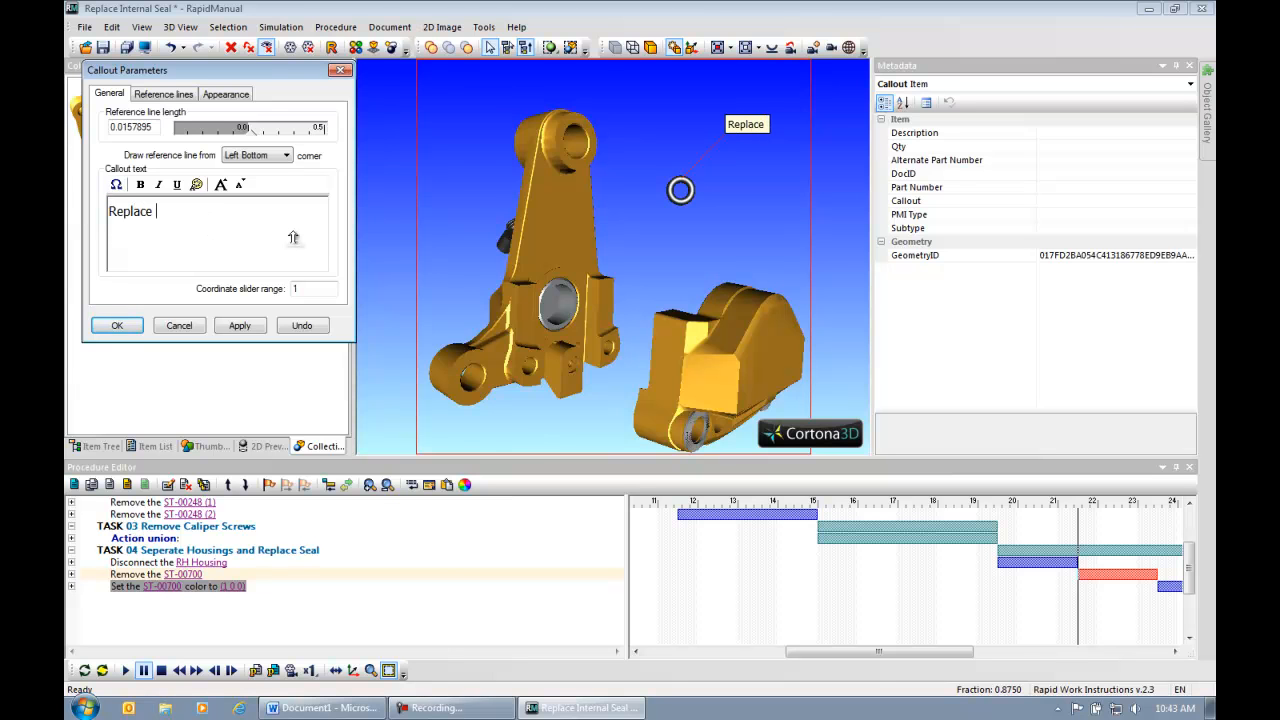
type("with New")
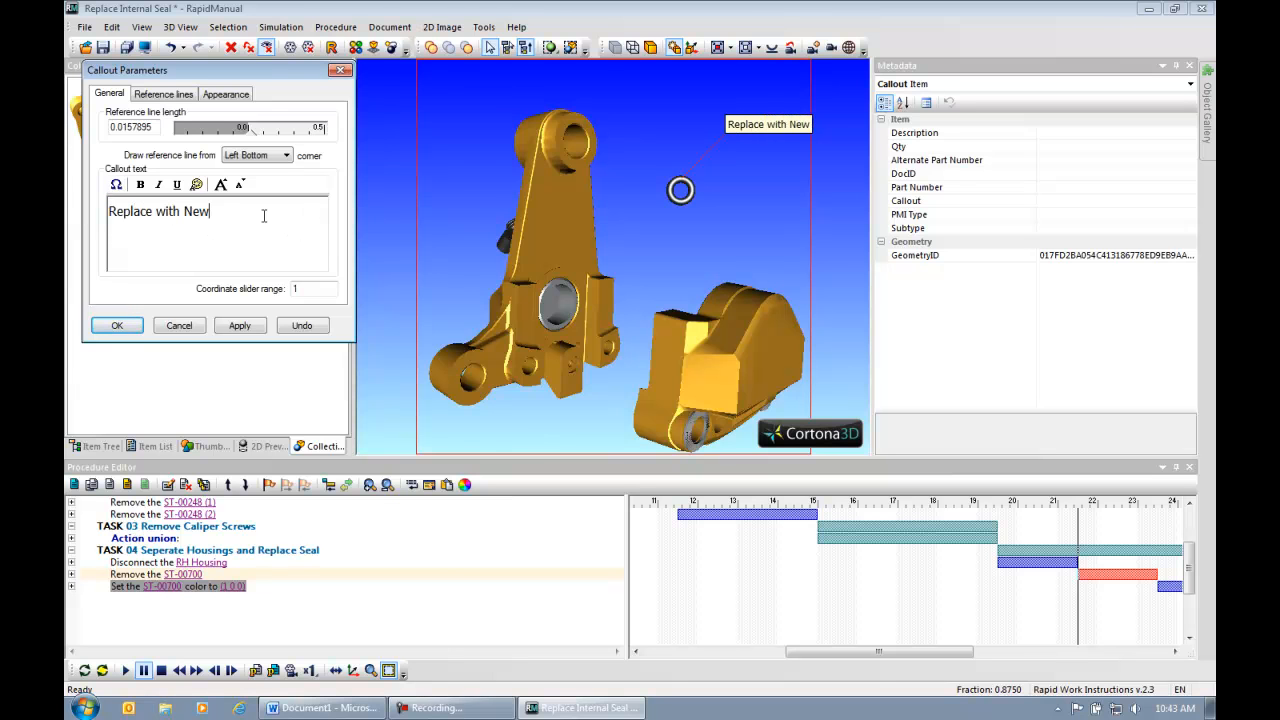
left_click_drag(225, 212, 90, 205)
left_click(221, 184)
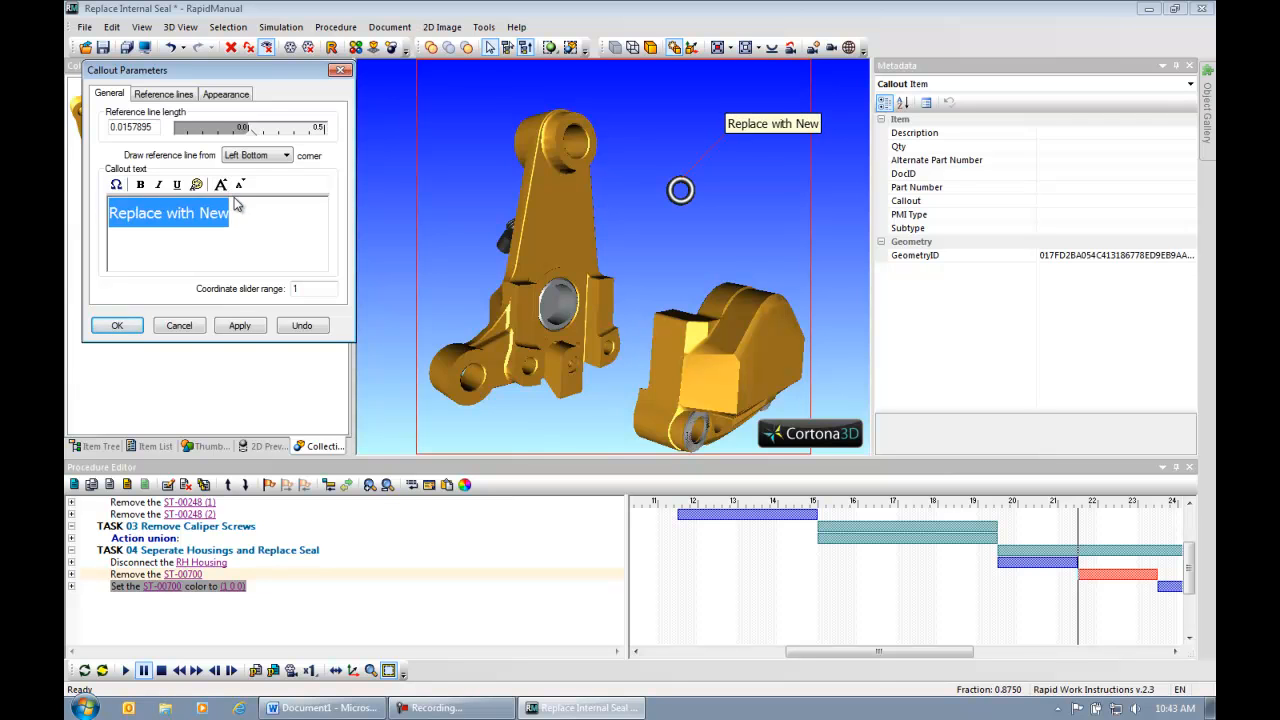
Give the callout a bright yellow background and a border size of 2.
left_click(178, 94)
left_click(222, 98)
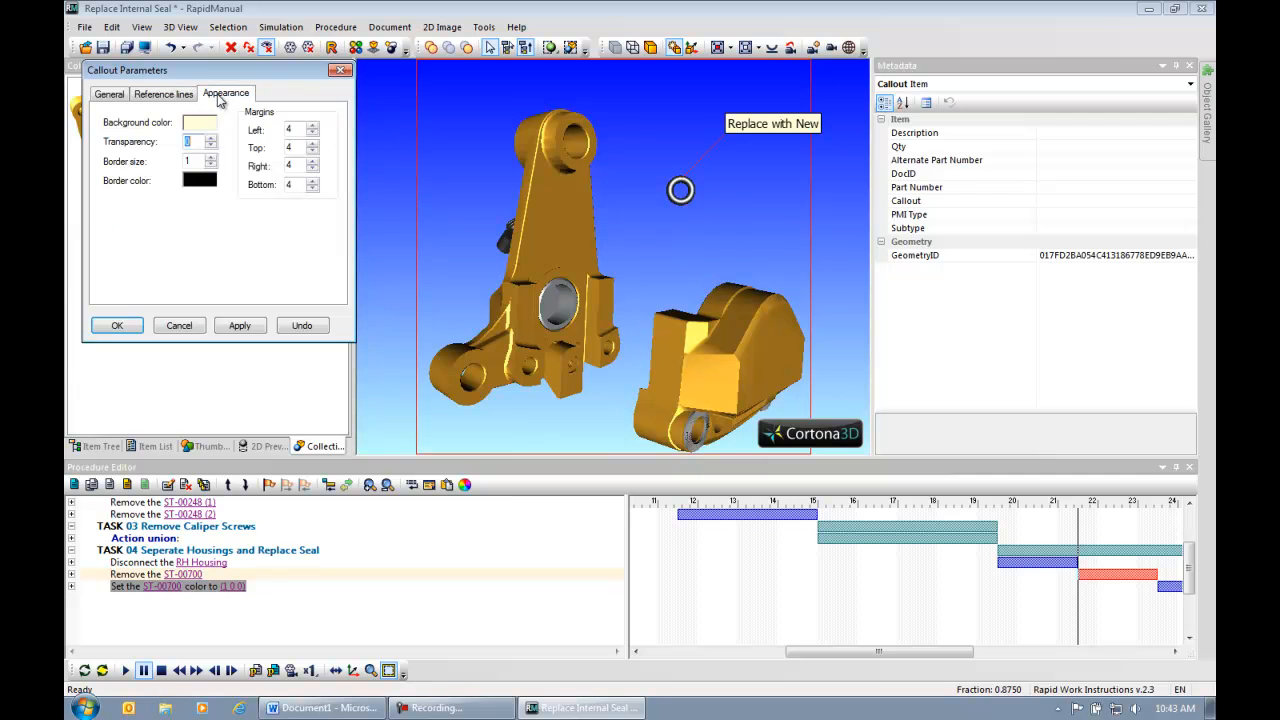
left_click(200, 126)
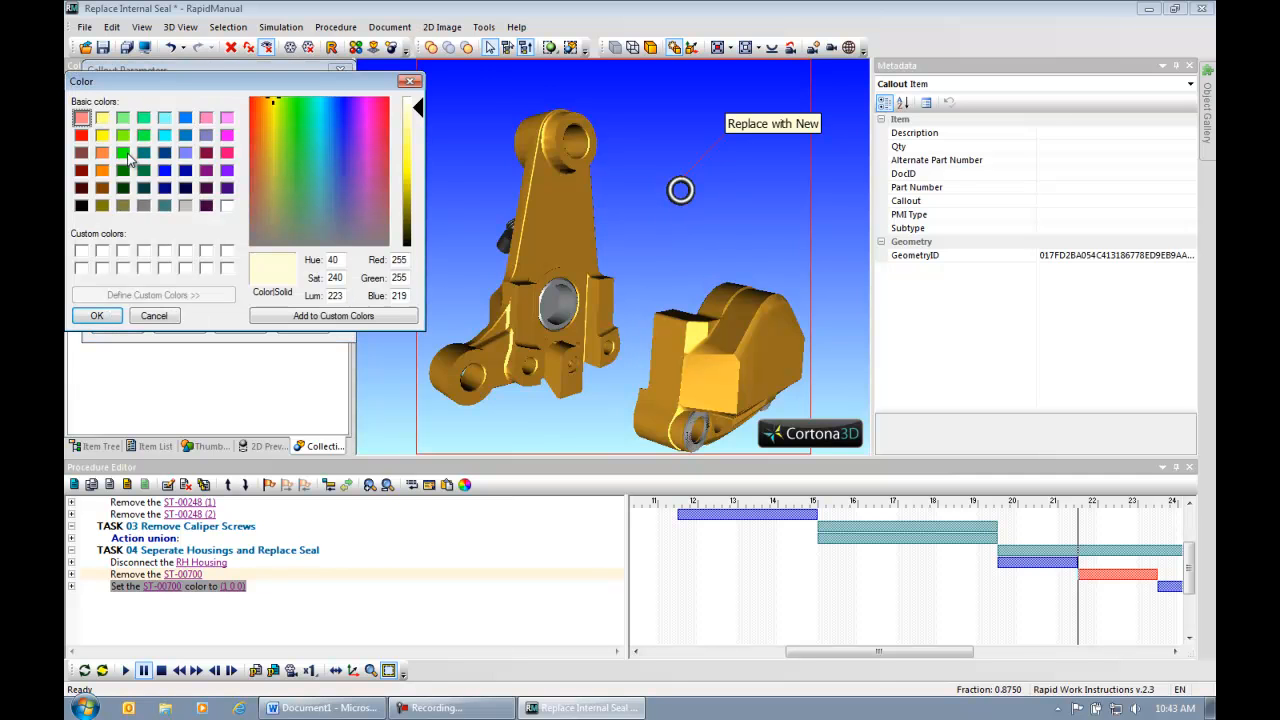
left_click(104, 137)
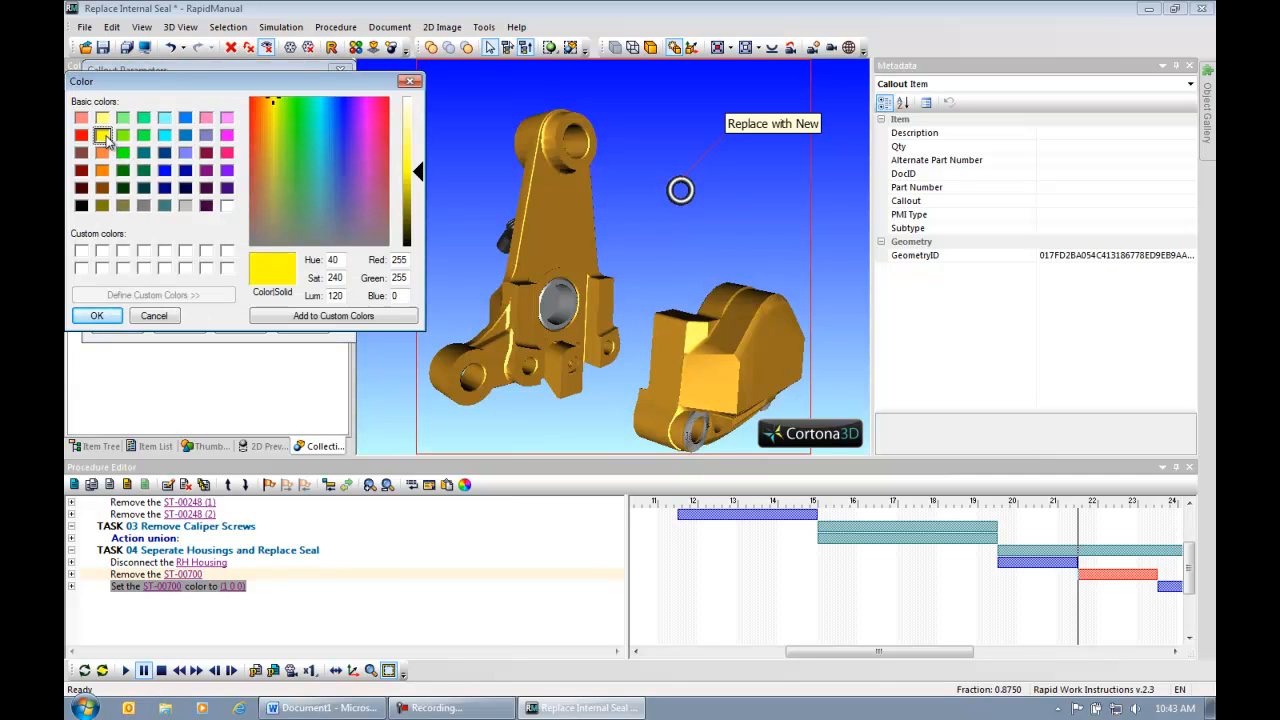
left_click(97, 316)
left_click(210, 157)
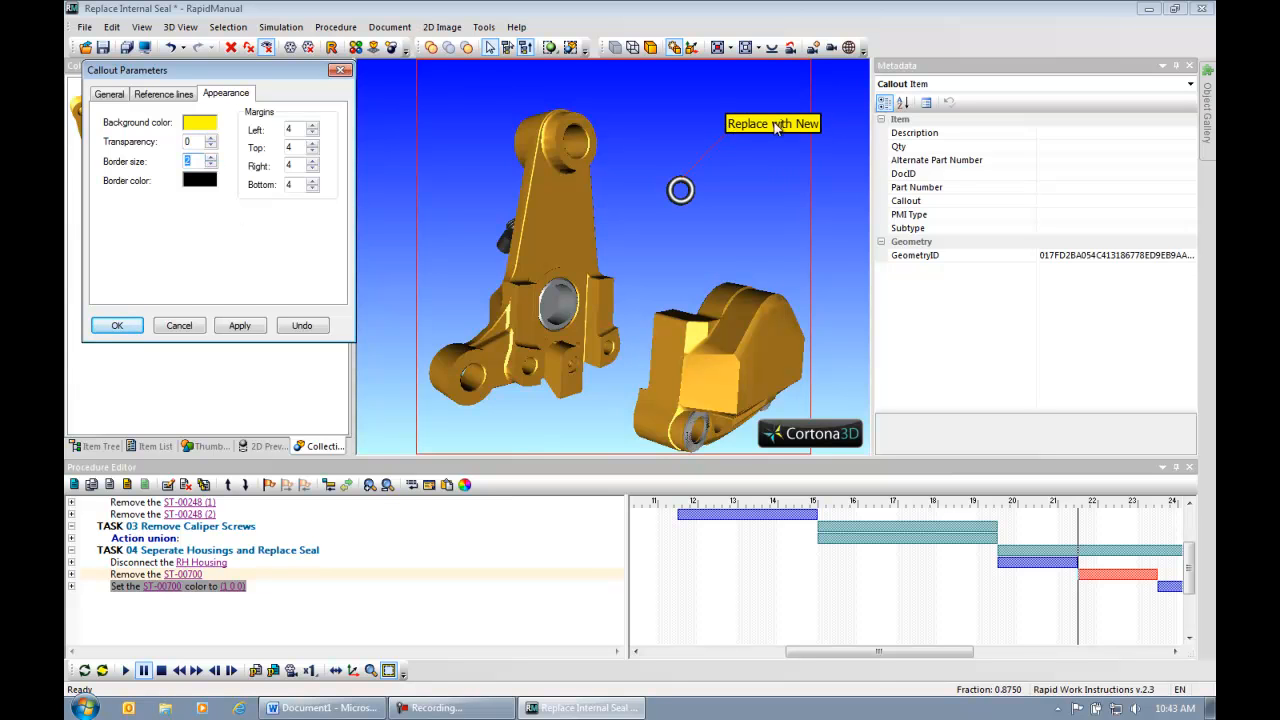
Apply the callout's appearance settings and move its label slightly closer to being above seal ST-00700.
left_click(117, 326)
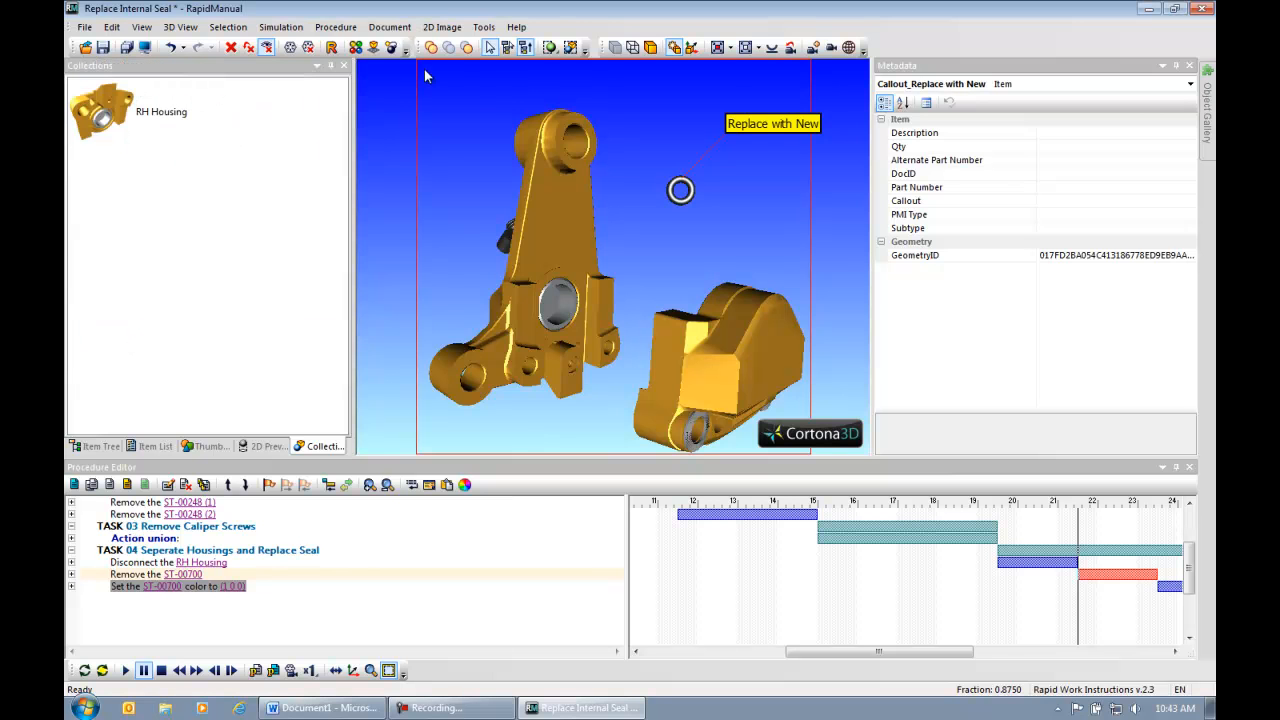
left_click(373, 47)
left_click_drag(760, 100, 735, 103)
Add a "Show the object" action with the MakeVisibleOnly implementation for Callout_Replace with New at the end of Task 04.
left_click(255, 572)
left_click(150, 571)
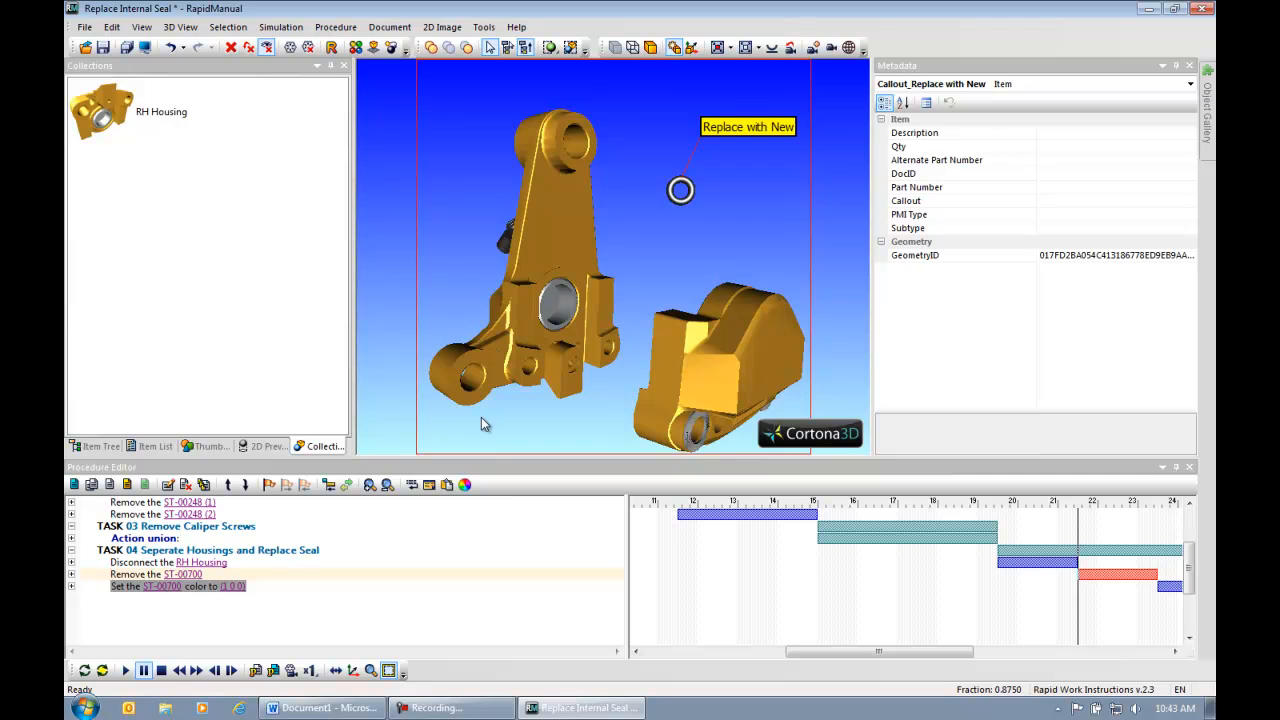
left_click(93, 447)
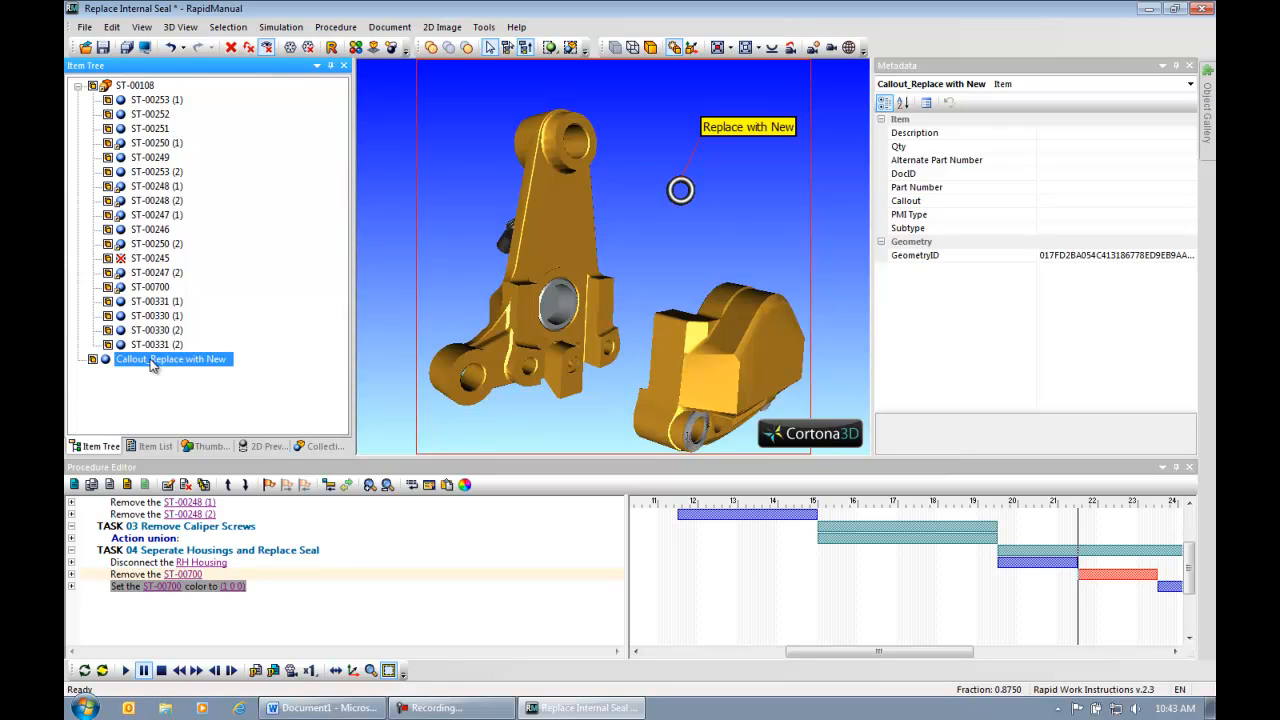
left_click(109, 484)
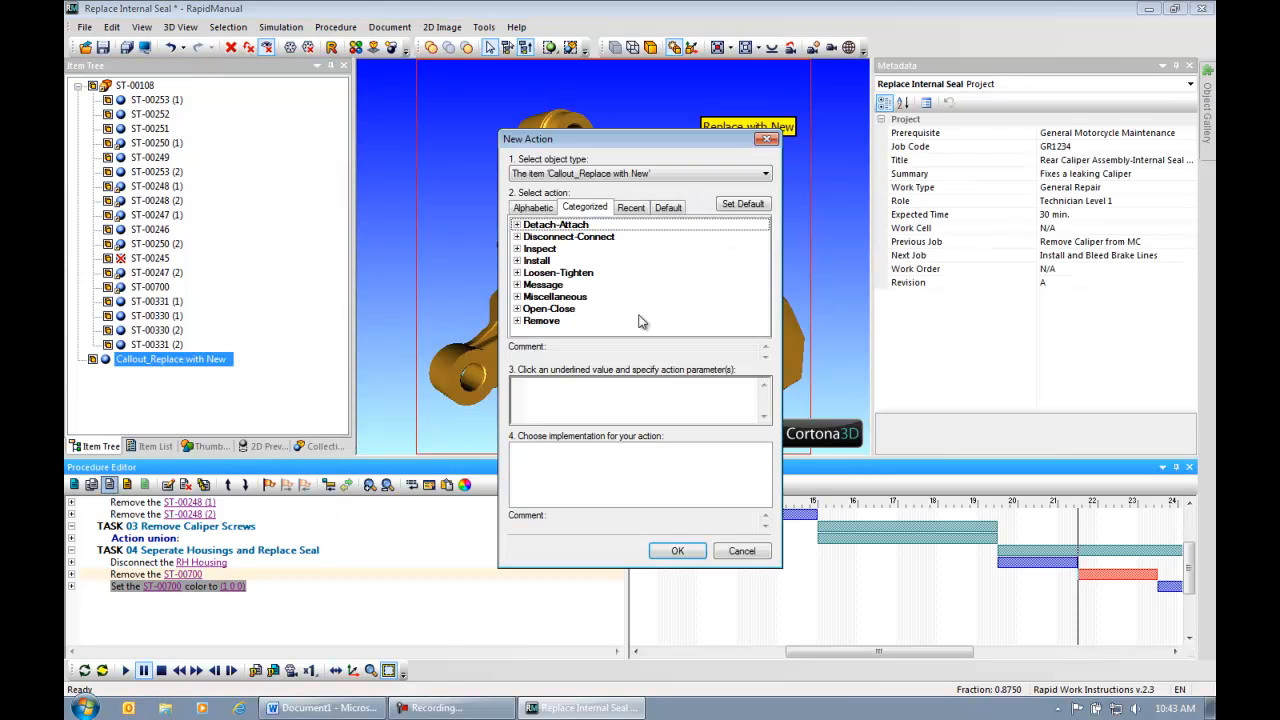
left_click(516, 296)
left_click_drag(763, 245, 763, 266)
left_click(577, 272)
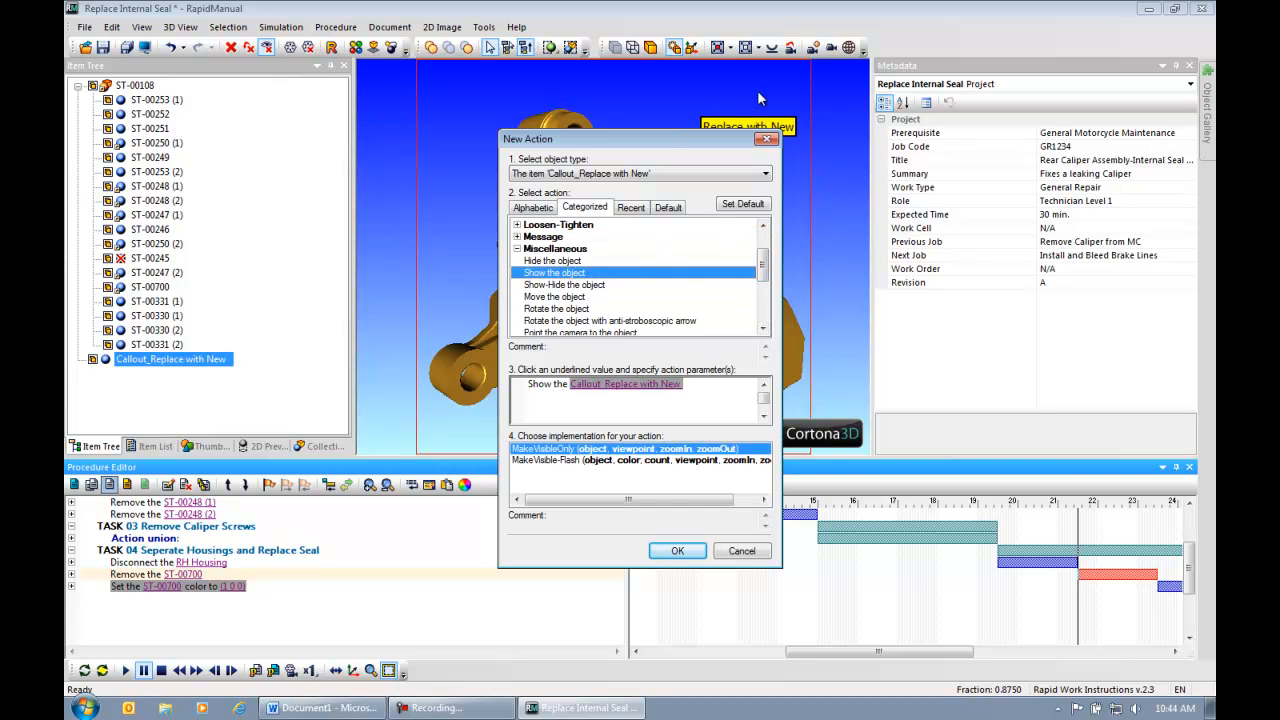
left_click(676, 551)
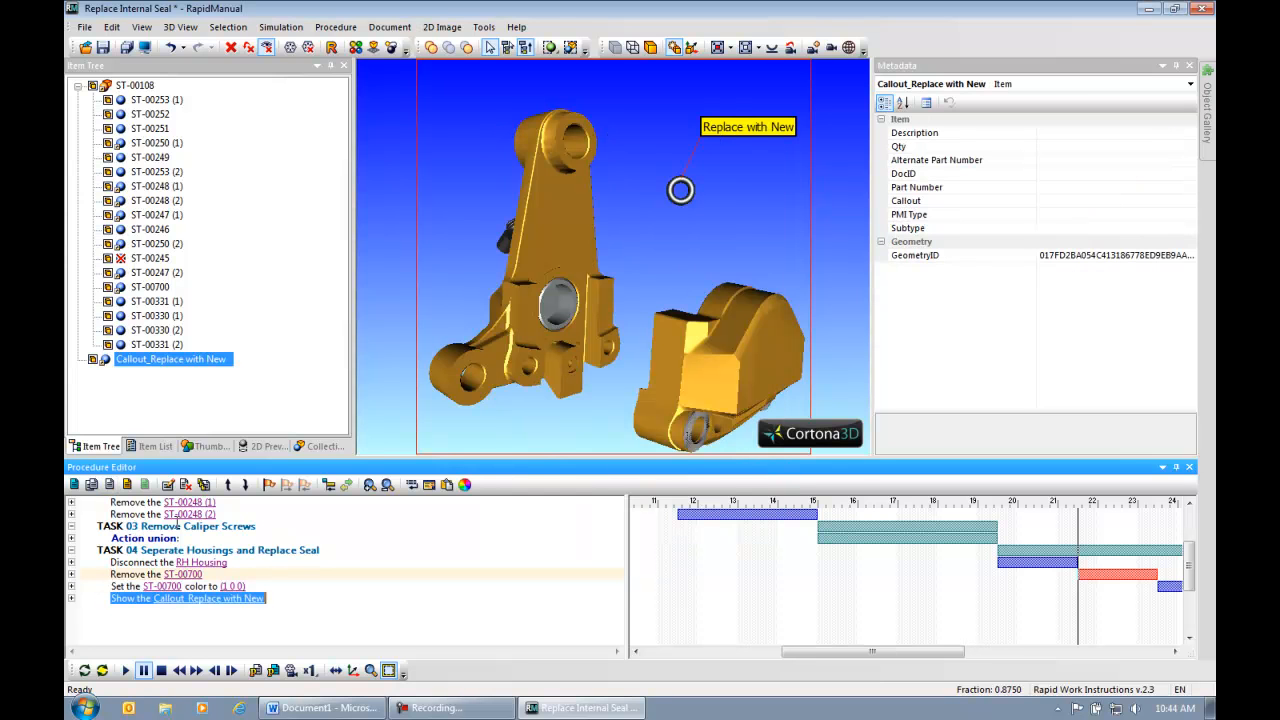
Insert an action union after the RH Housing disconnect, move the Remove ST-00700 action into it, and refresh the procedure.
left_click(422, 593)
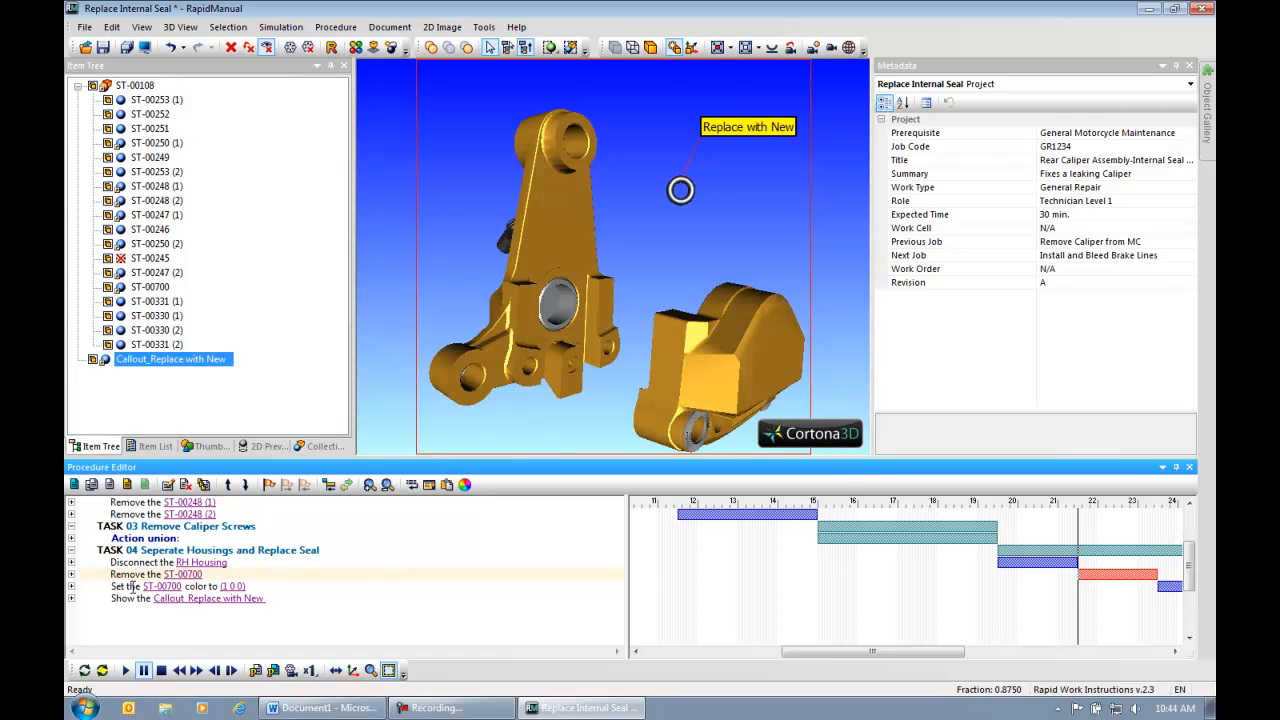
left_click(91, 484)
left_click(655, 430)
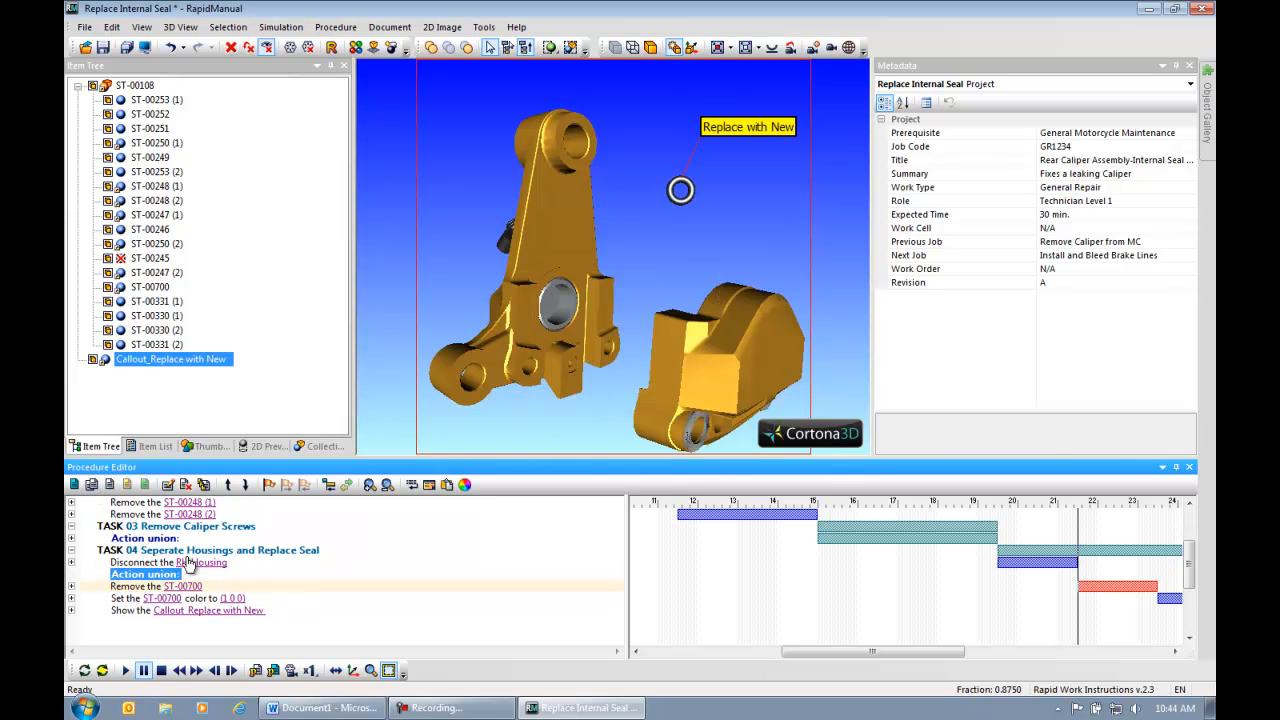
left_click(126, 587)
left_click(228, 486)
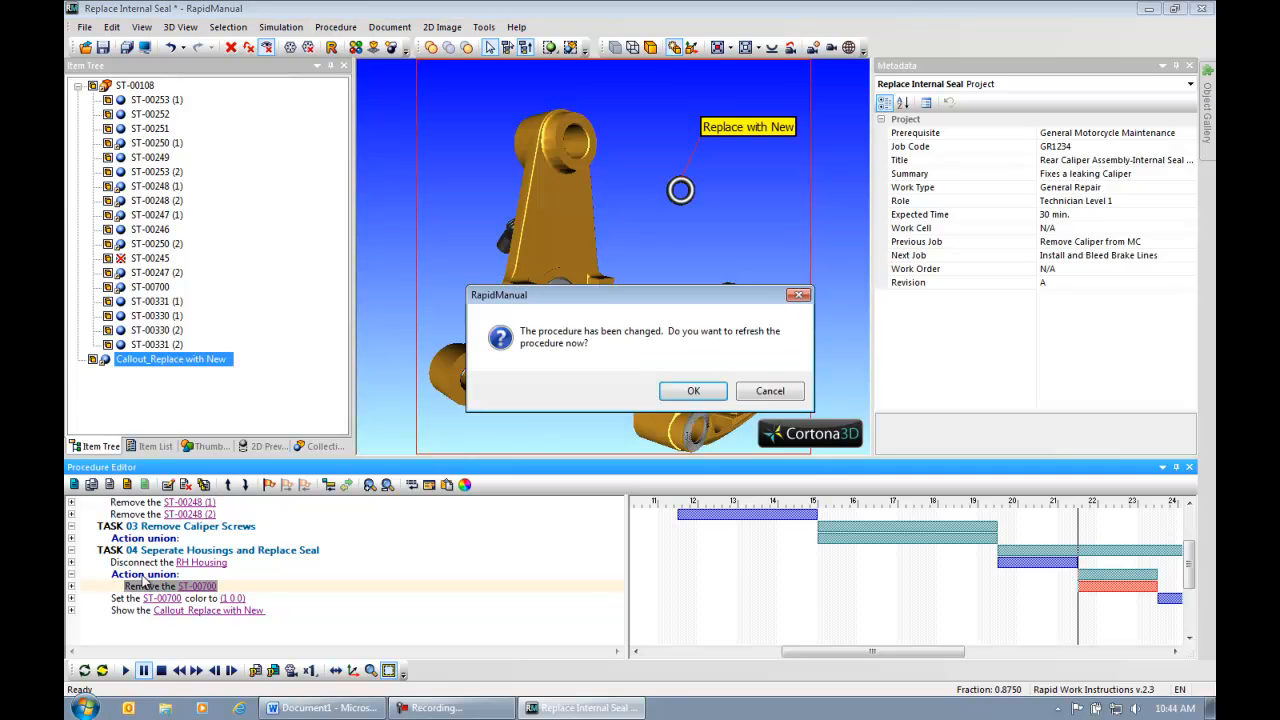
left_click(680, 393)
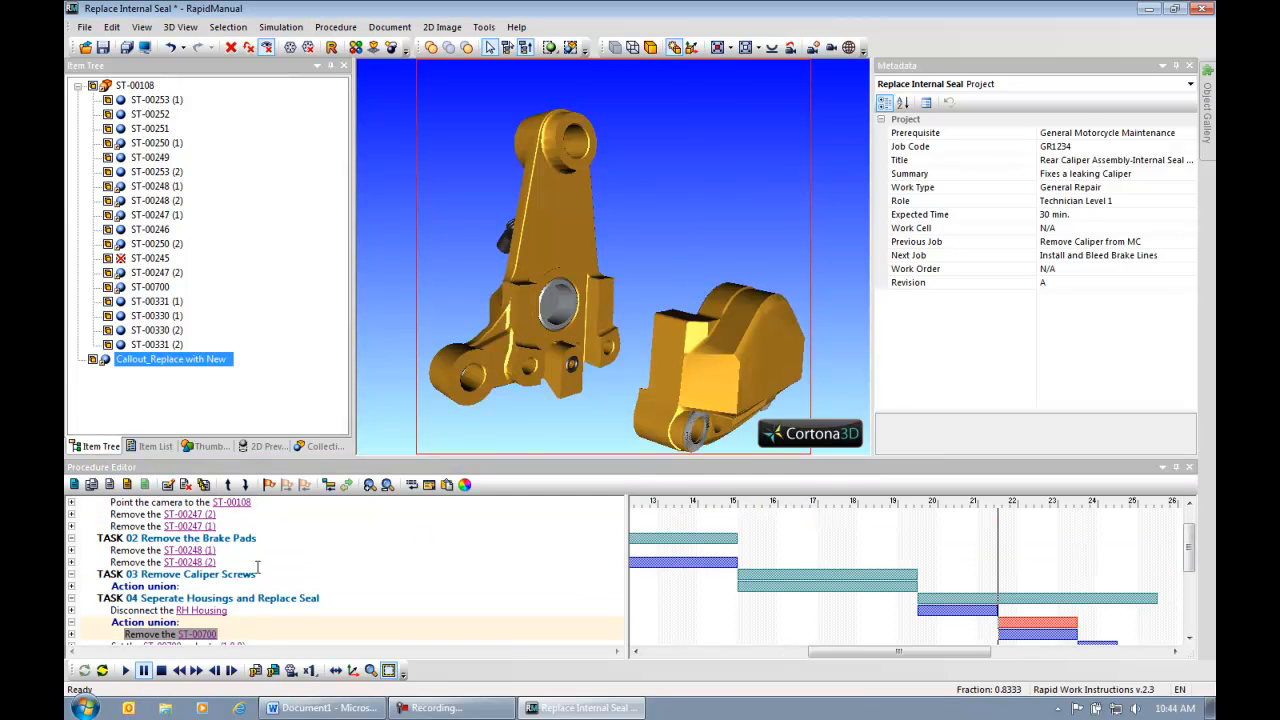
Move the action that sets ST-00700's color to (1 0 0) into the same action union.
left_click_drag(1189, 550, 1190, 577)
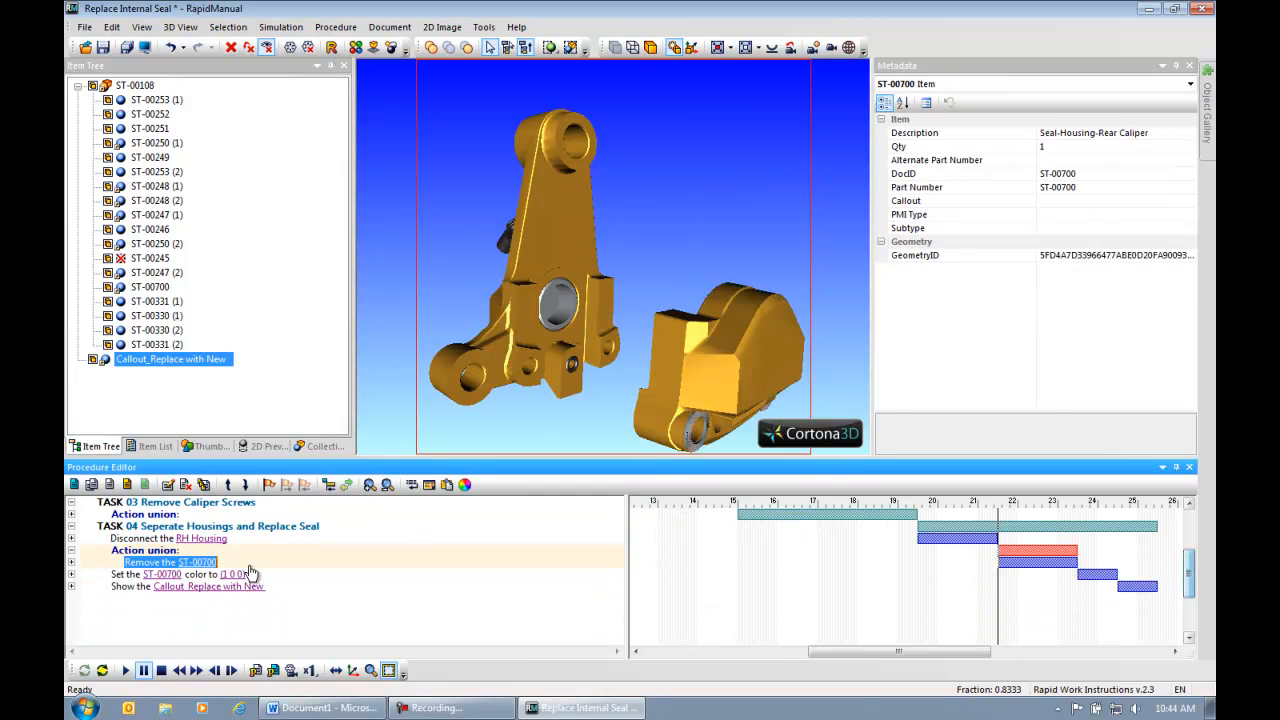
left_click(128, 576)
left_click(229, 487)
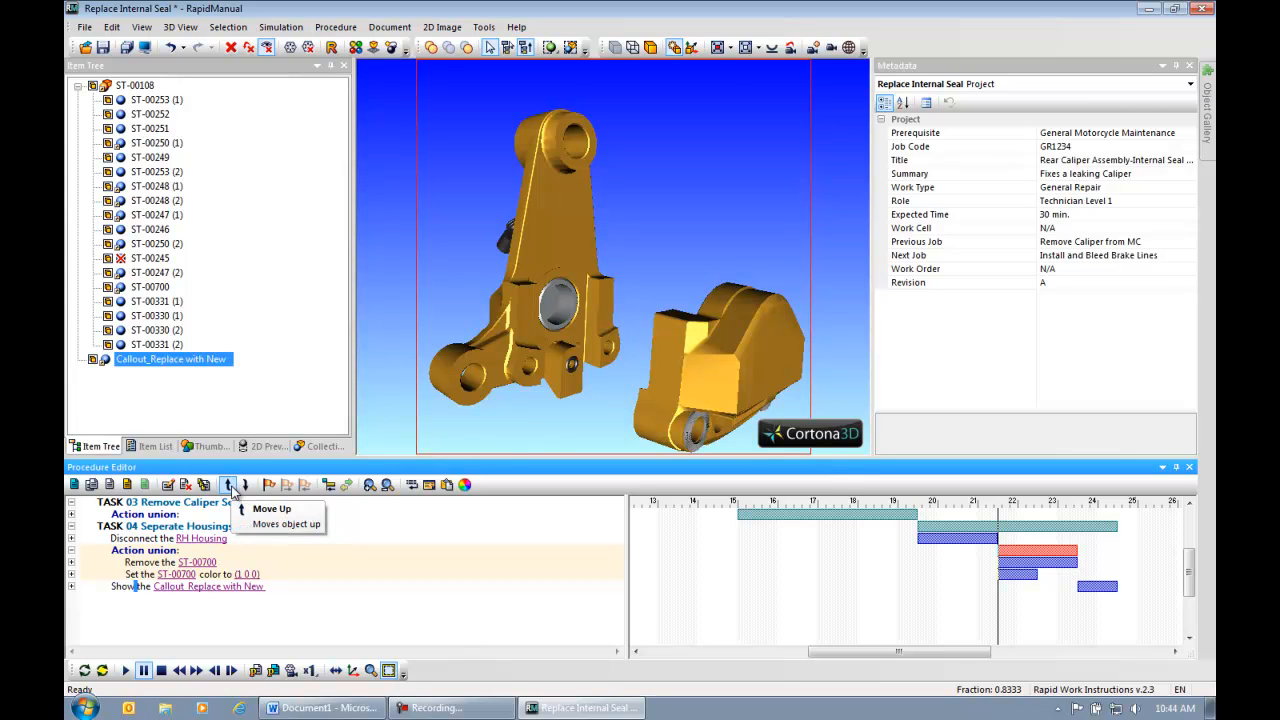
Move the callout's Show action up so it comes directly before the action union in Task 04.
left_click(229, 485)
left_click(229, 485)
left_click(229, 485)
left_click(229, 485)
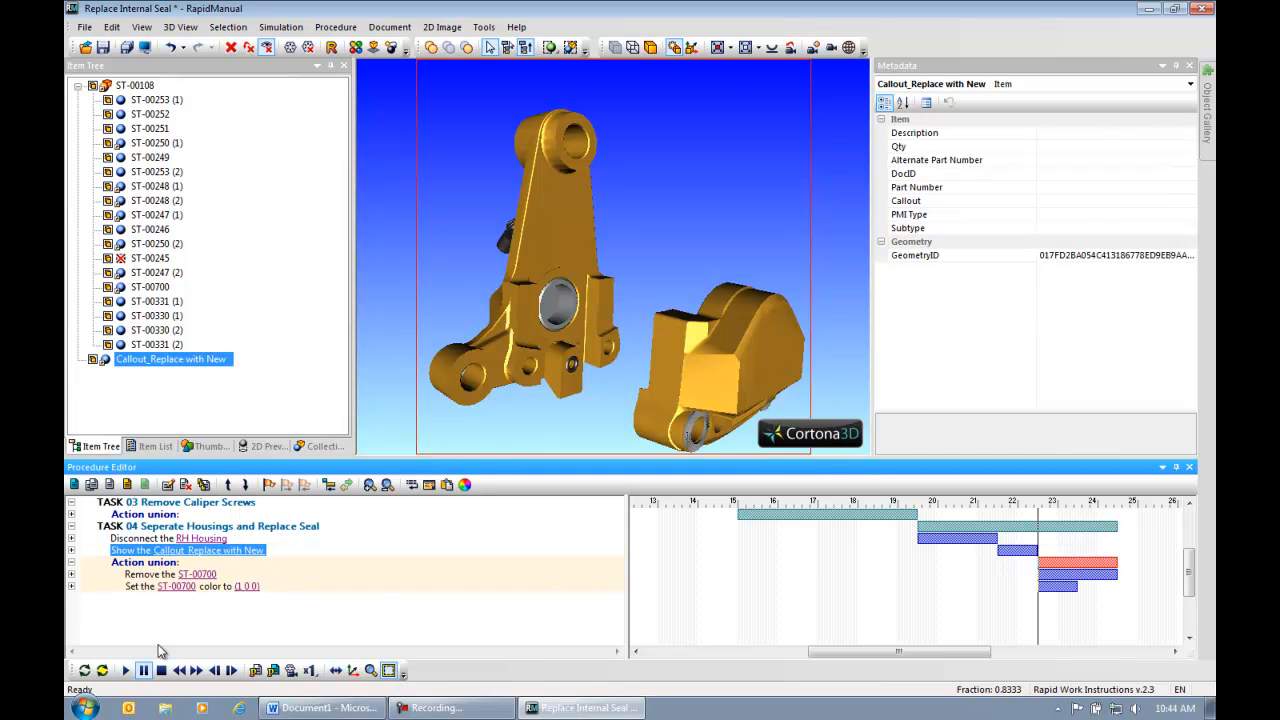
Refresh the procedure and play back the reordered actions of Task 04.
left_click(84, 672)
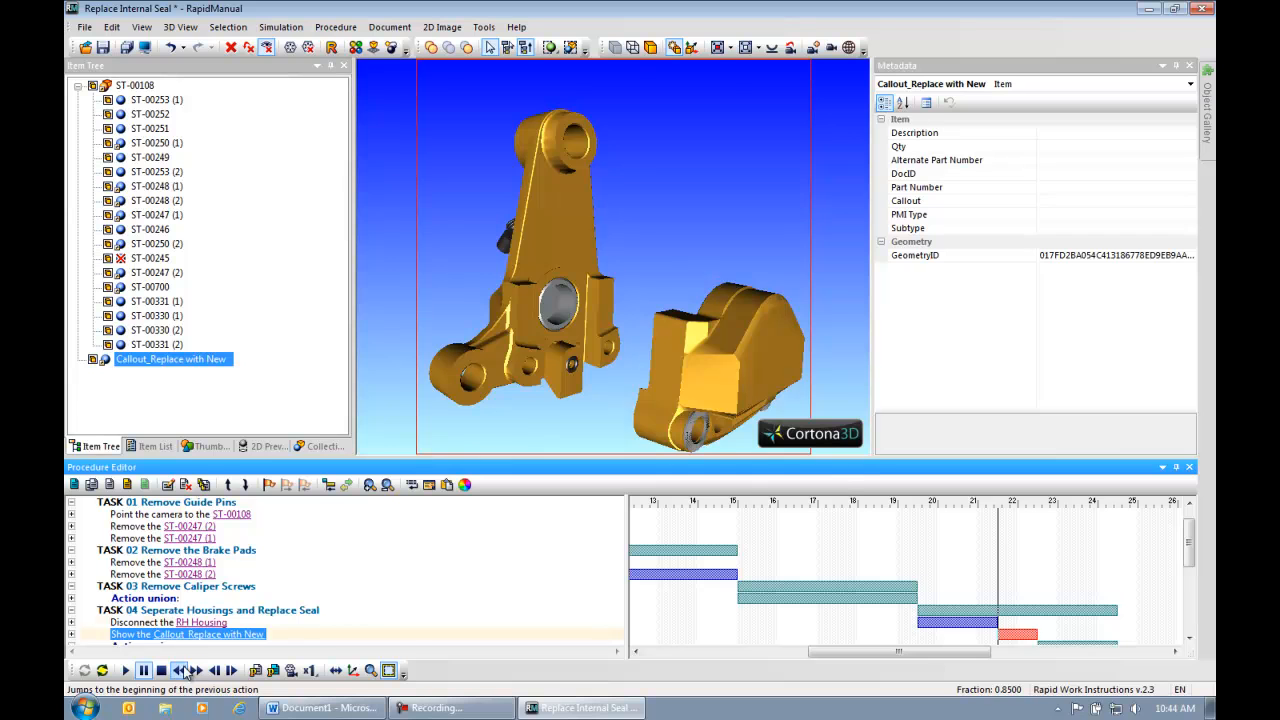
left_click(180, 670)
left_click(125, 670)
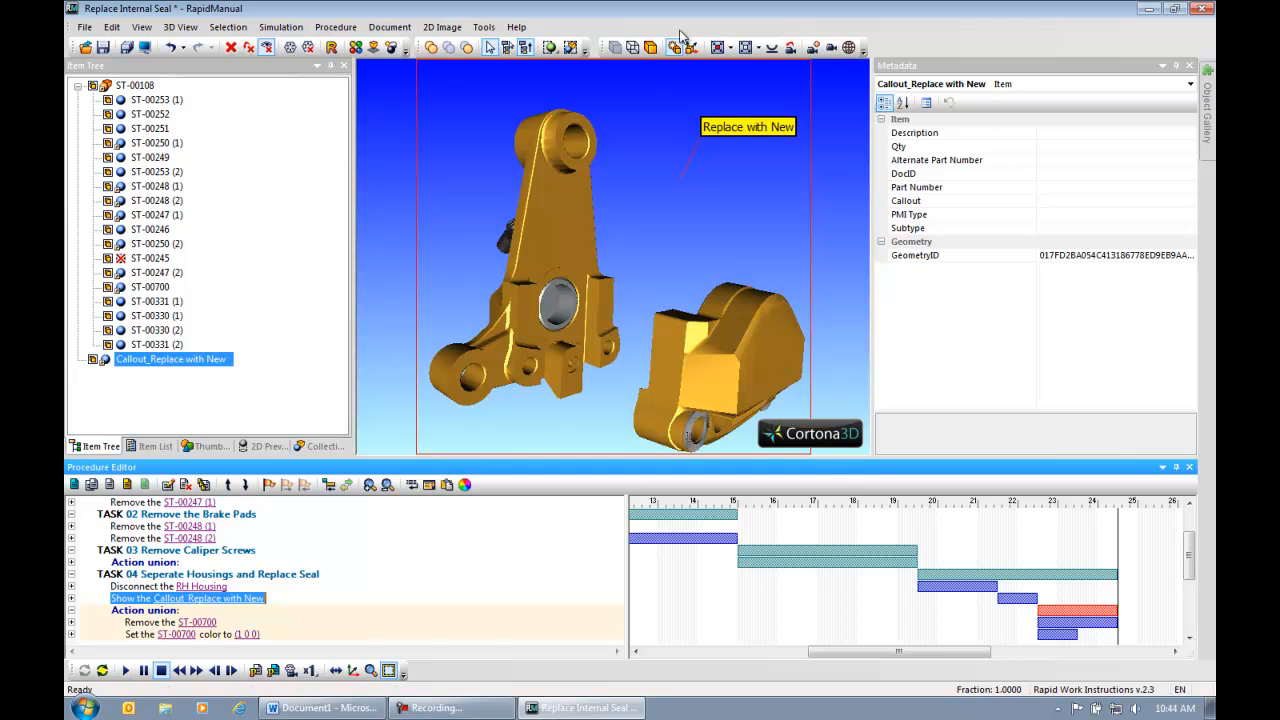
Add a "Set the object color to value" action for seal ST-00700 using green (0 1 0).
left_click_drag(1197, 572, 1192, 588)
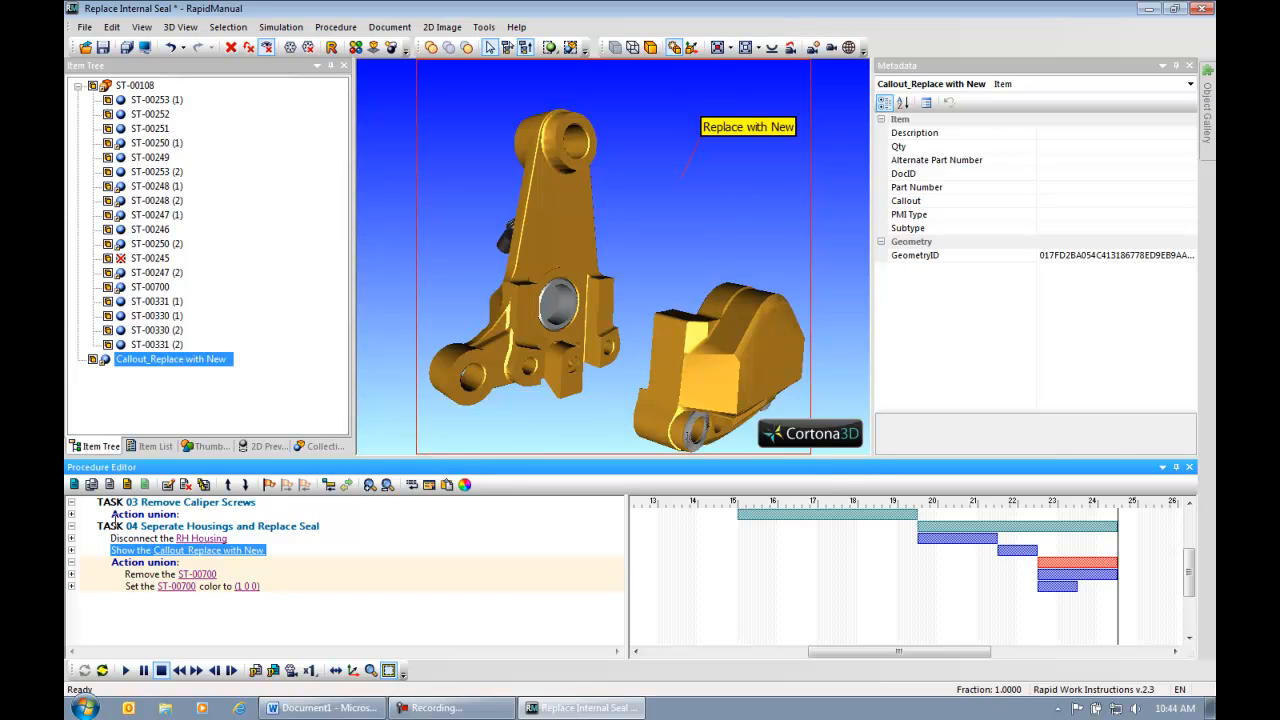
left_click(155, 287)
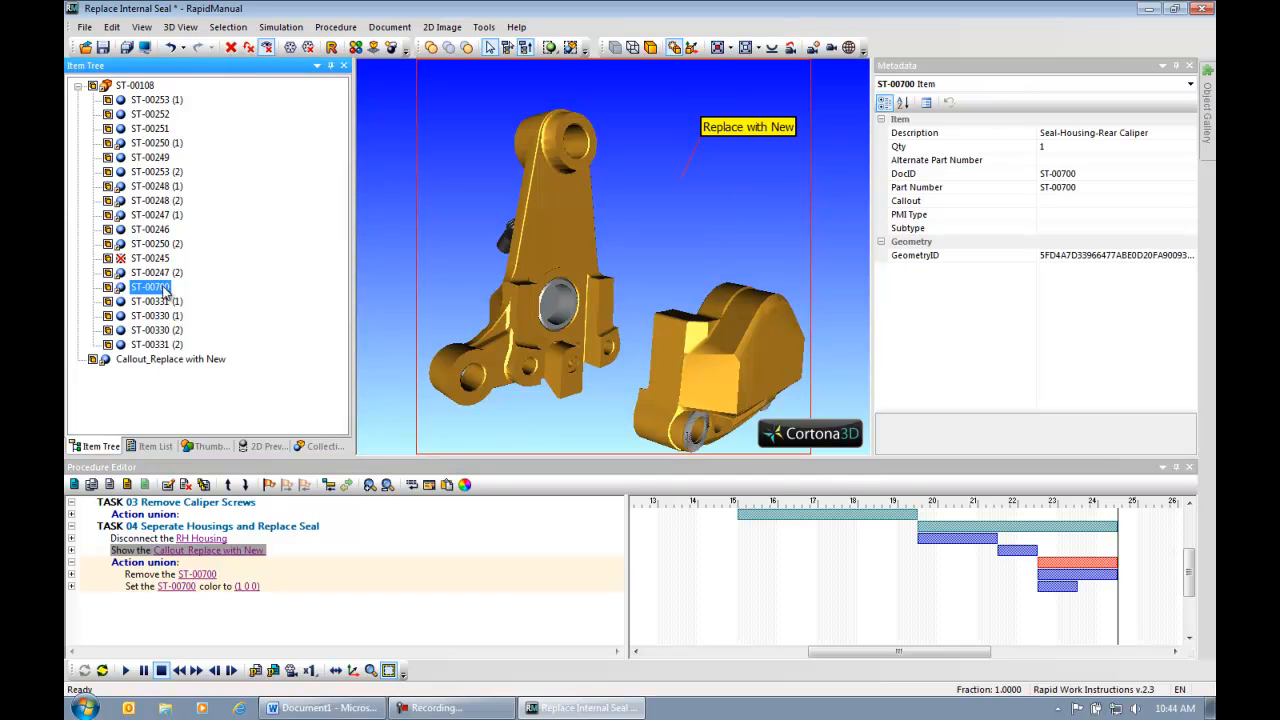
left_click(110, 484)
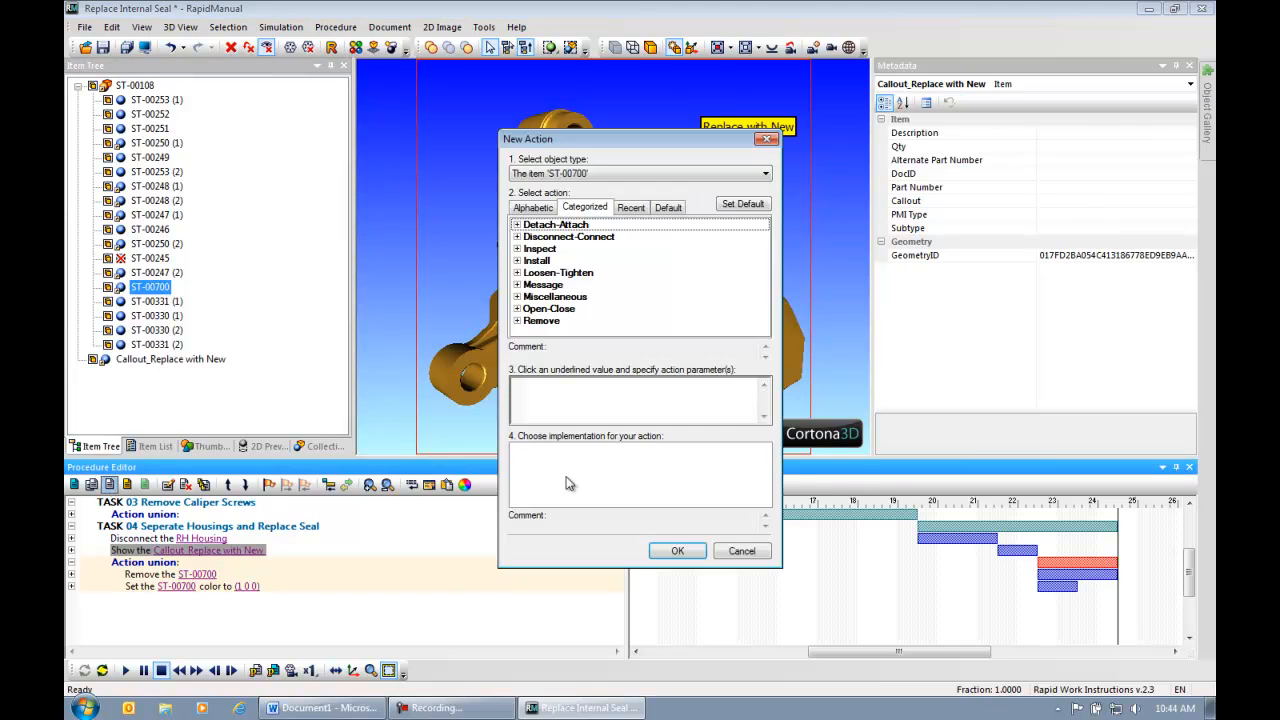
left_click(518, 298)
left_click_drag(764, 252, 764, 289)
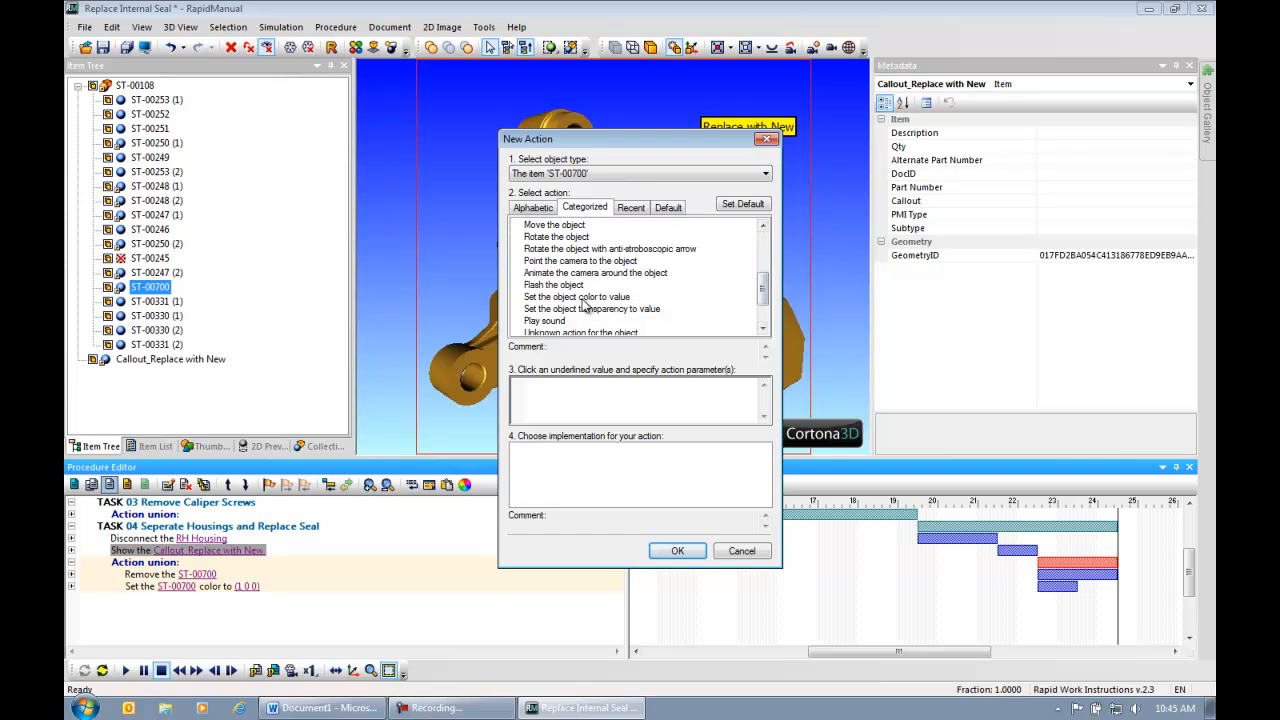
left_click(586, 297)
left_click(648, 385)
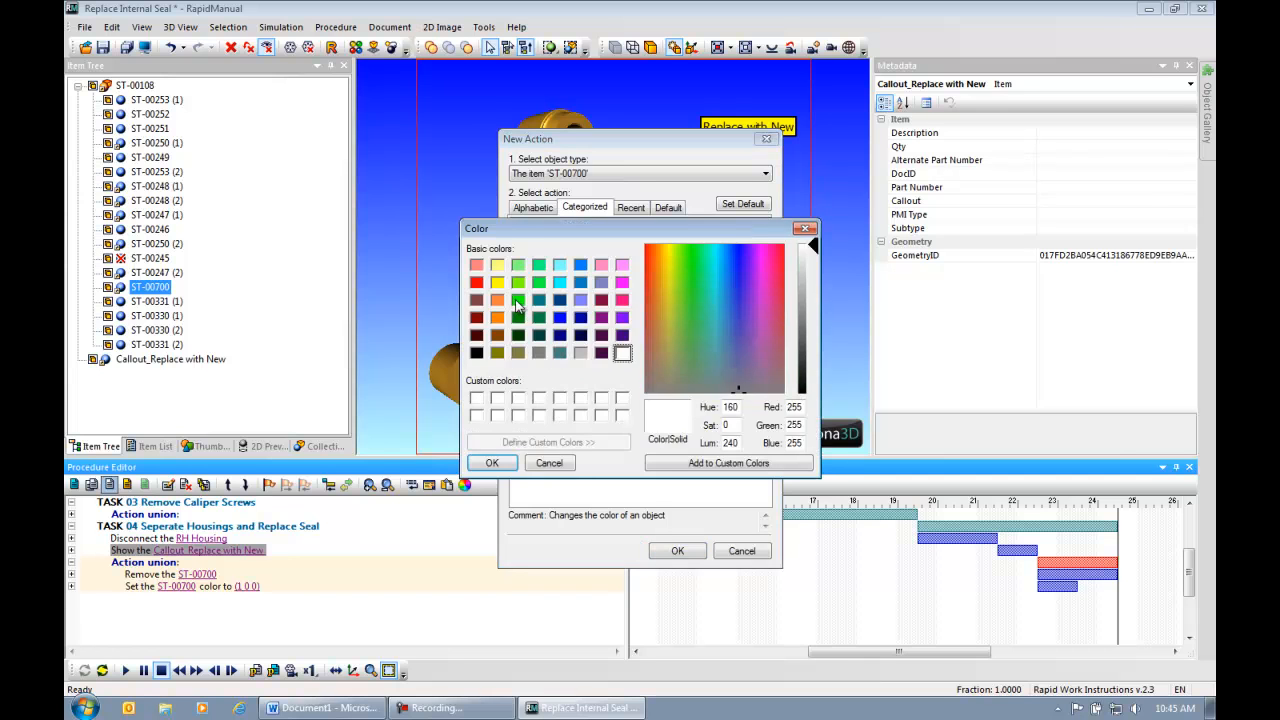
left_click(518, 302)
left_click(492, 463)
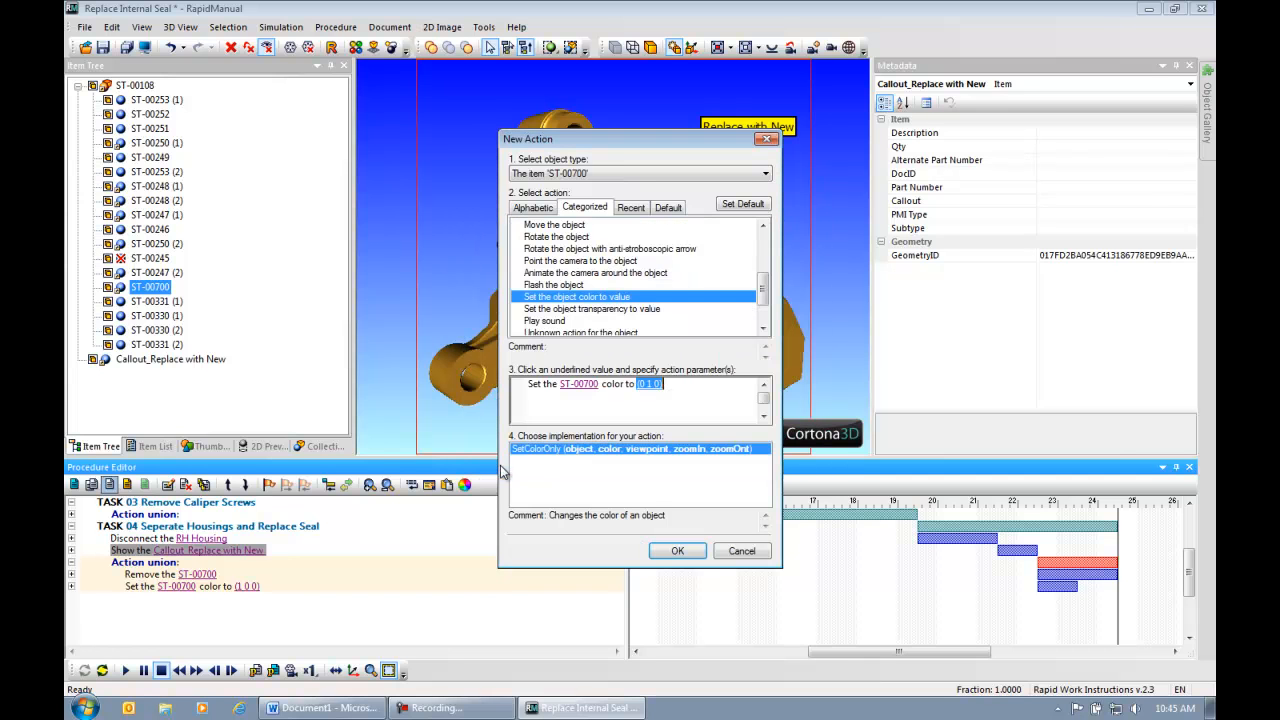
left_click(677, 552)
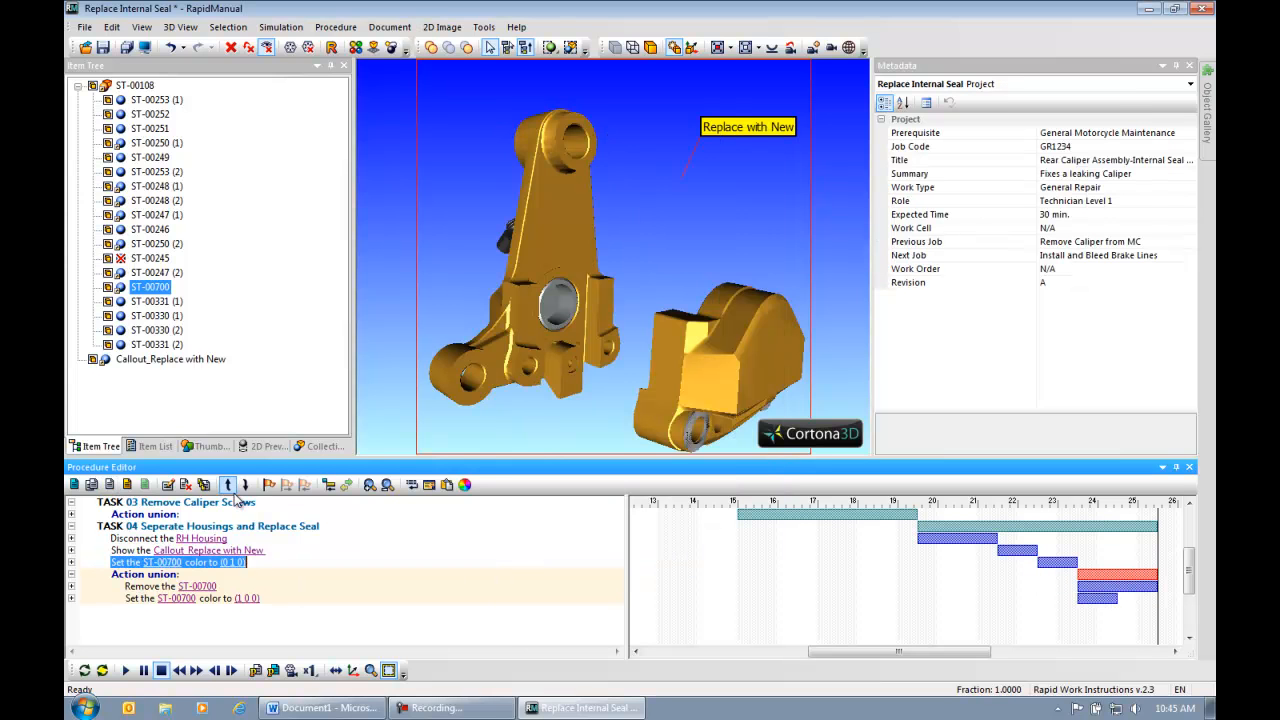
Move the green color action for ST-00700 below the action union.
left_click(245, 485)
left_click(245, 485)
left_click(245, 485)
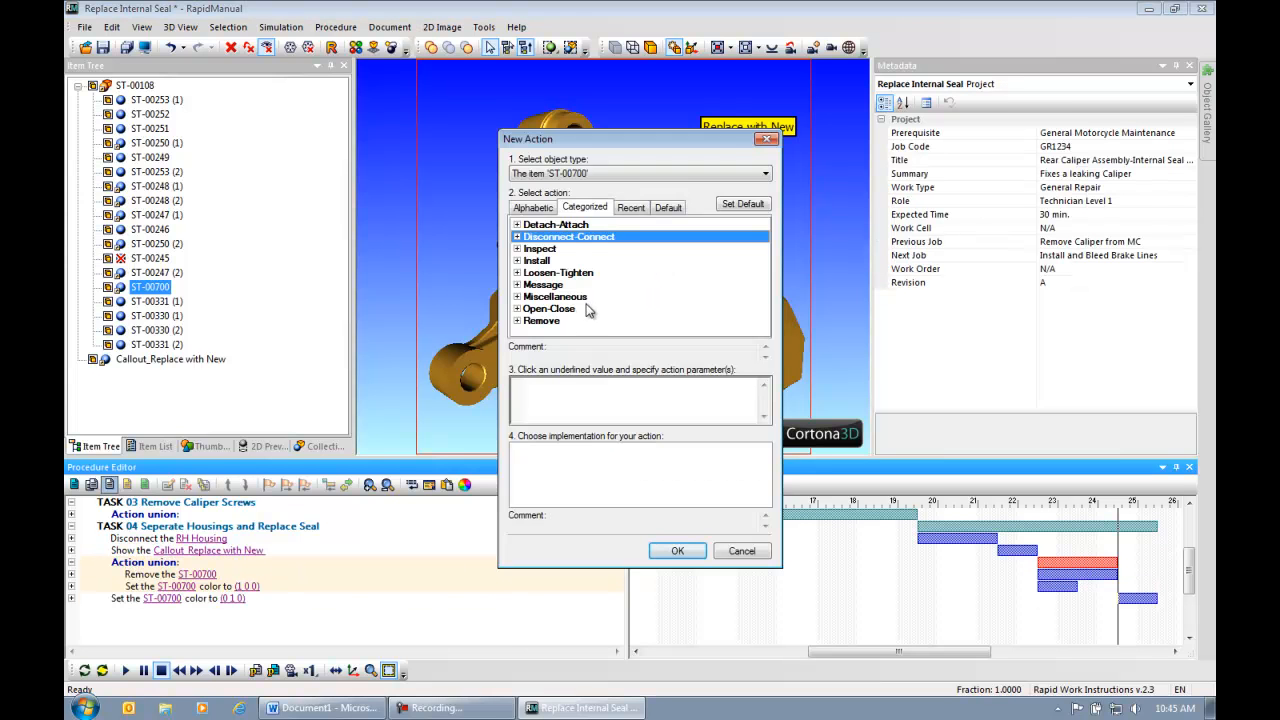
Add an "Install the object (after Remove)" action for ST-00700 with the MakeVisible-Transform implementation.
left_click(517, 260)
left_click(571, 285)
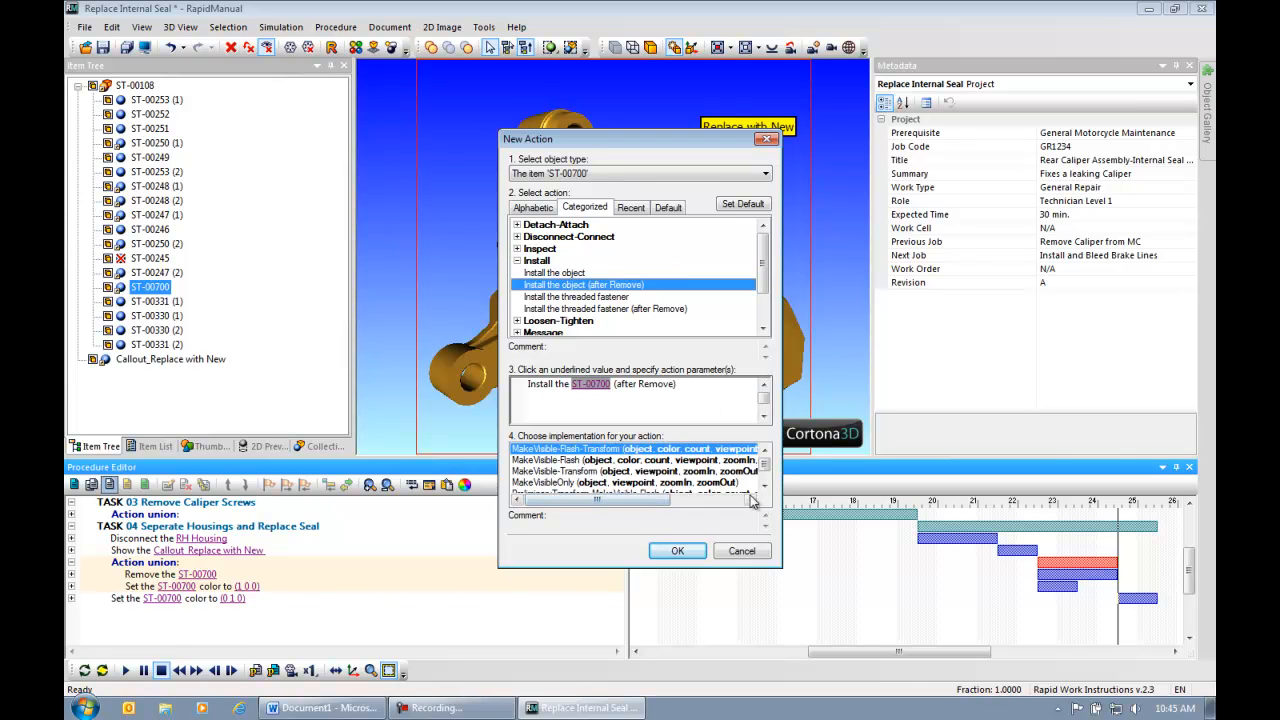
left_click(580, 472)
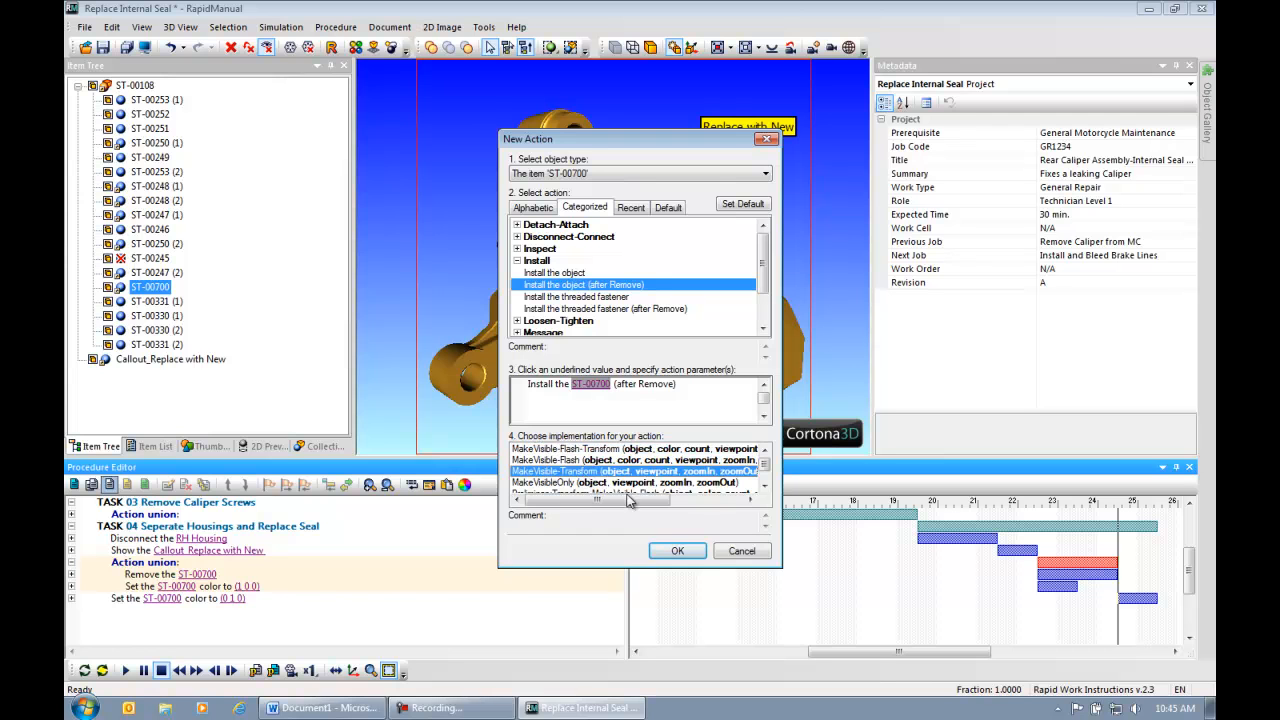
left_click(677, 551)
Set the install action's Transform value to return seal ST-00700 to its initial position.
scroll(1180, 575, "down", 1)
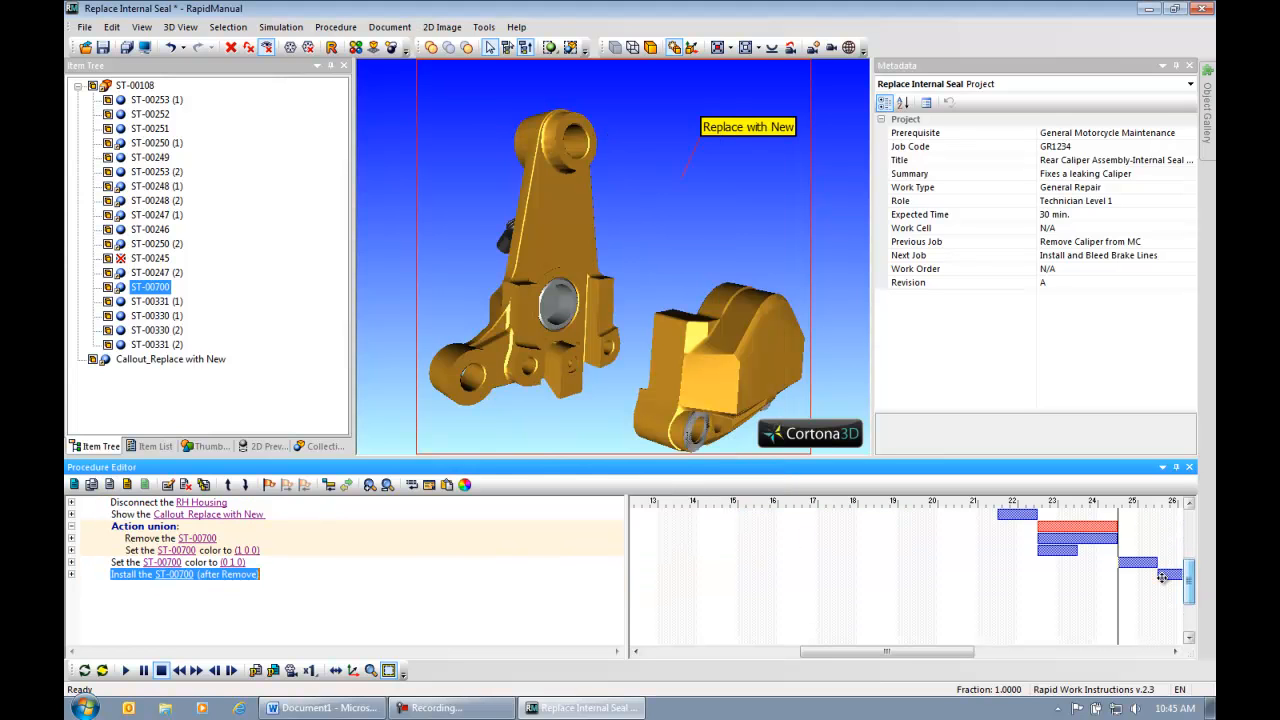
left_click(71, 575)
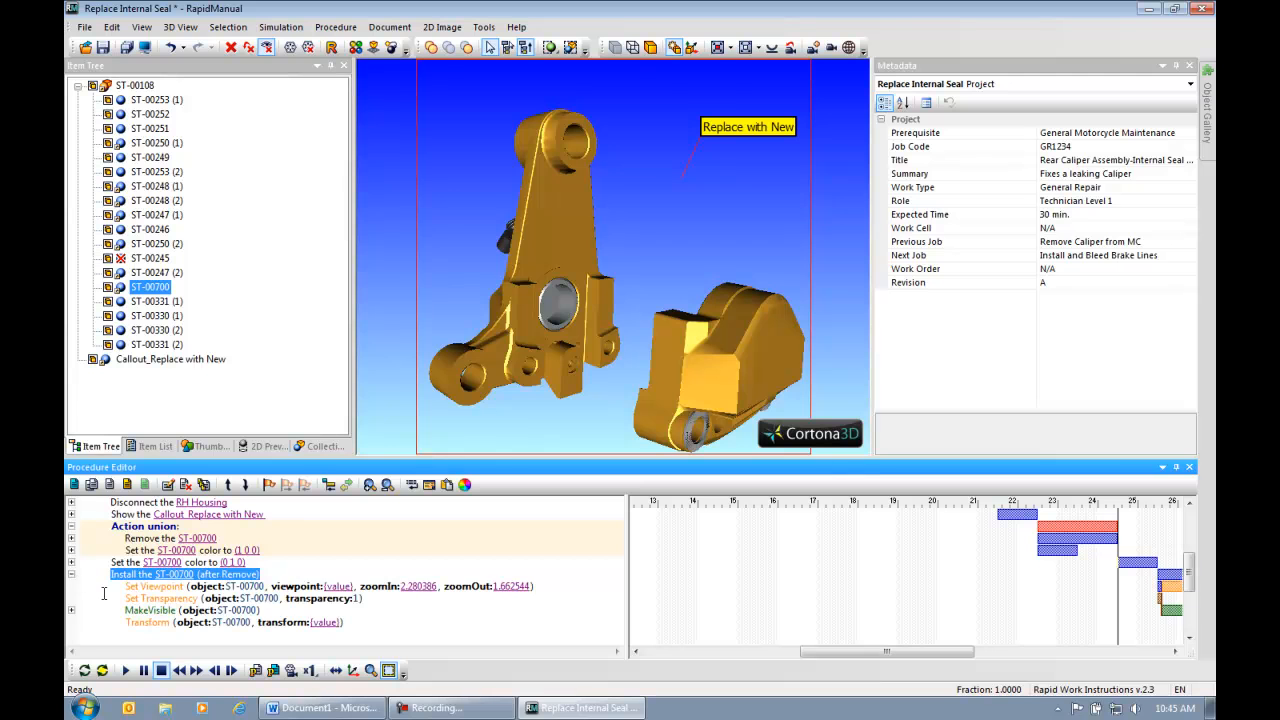
left_click(325, 623)
left_click(684, 400)
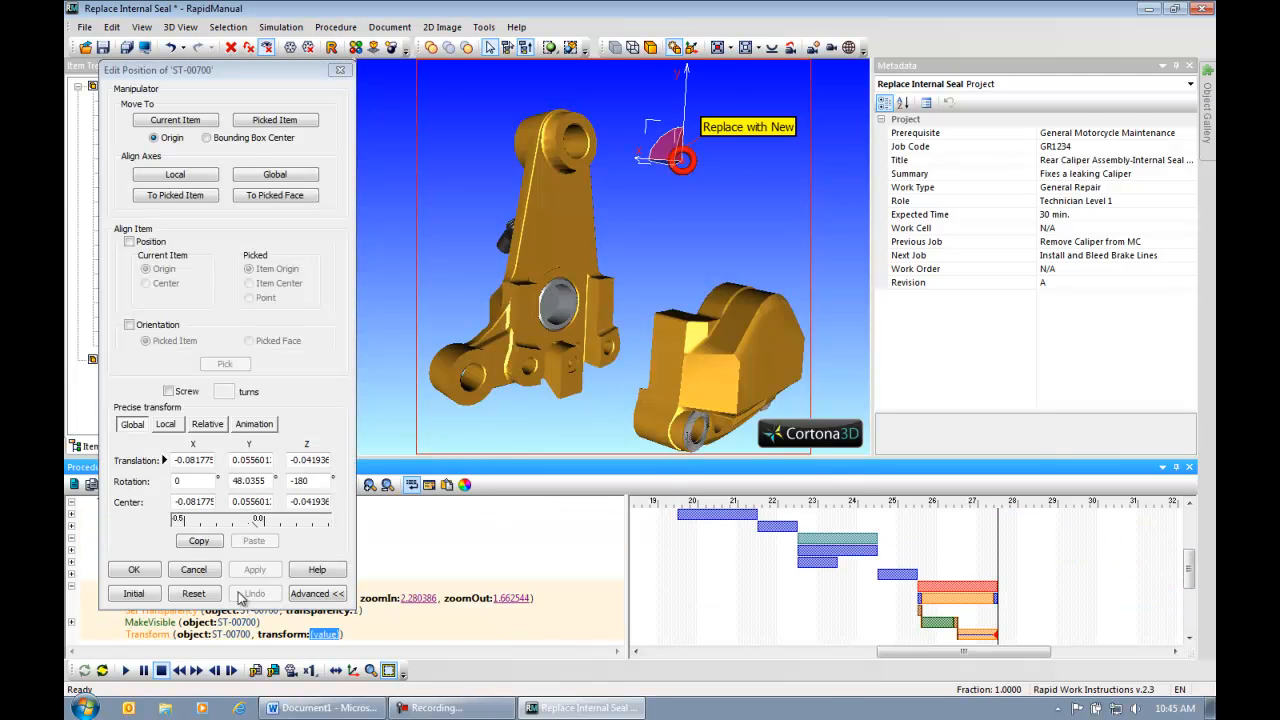
left_click(150, 597)
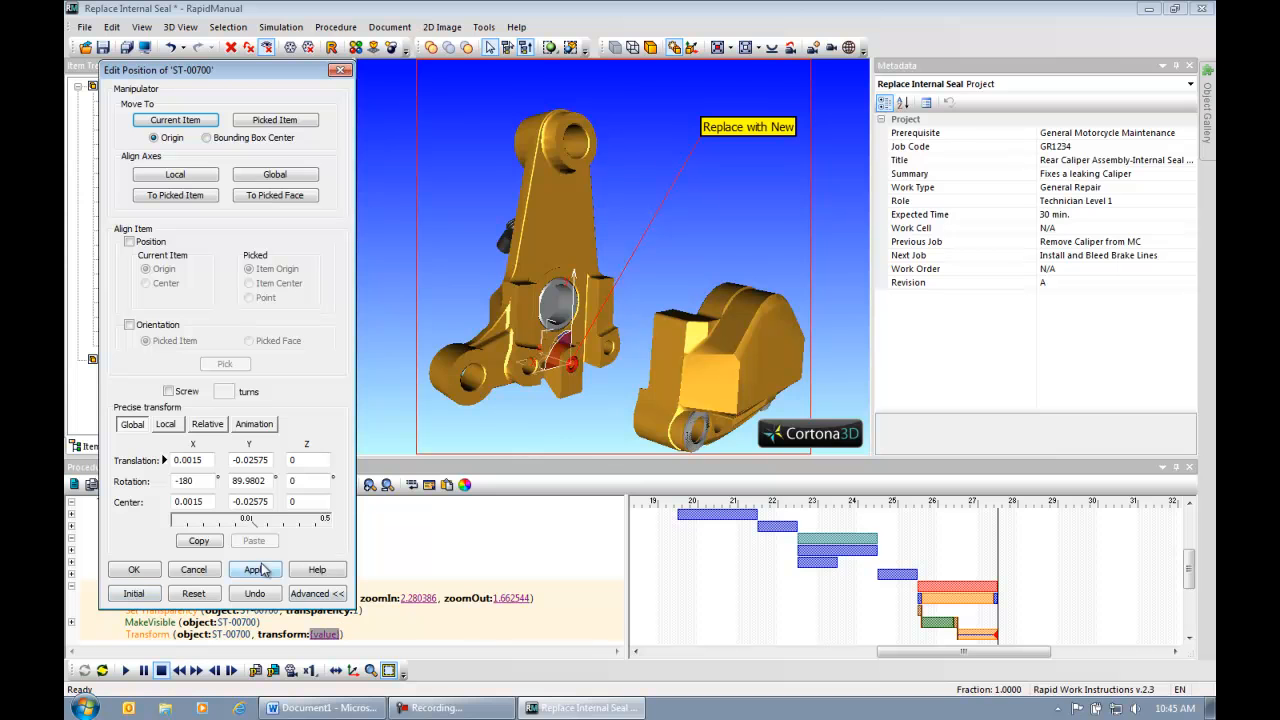
left_click(259, 577)
left_click(148, 572)
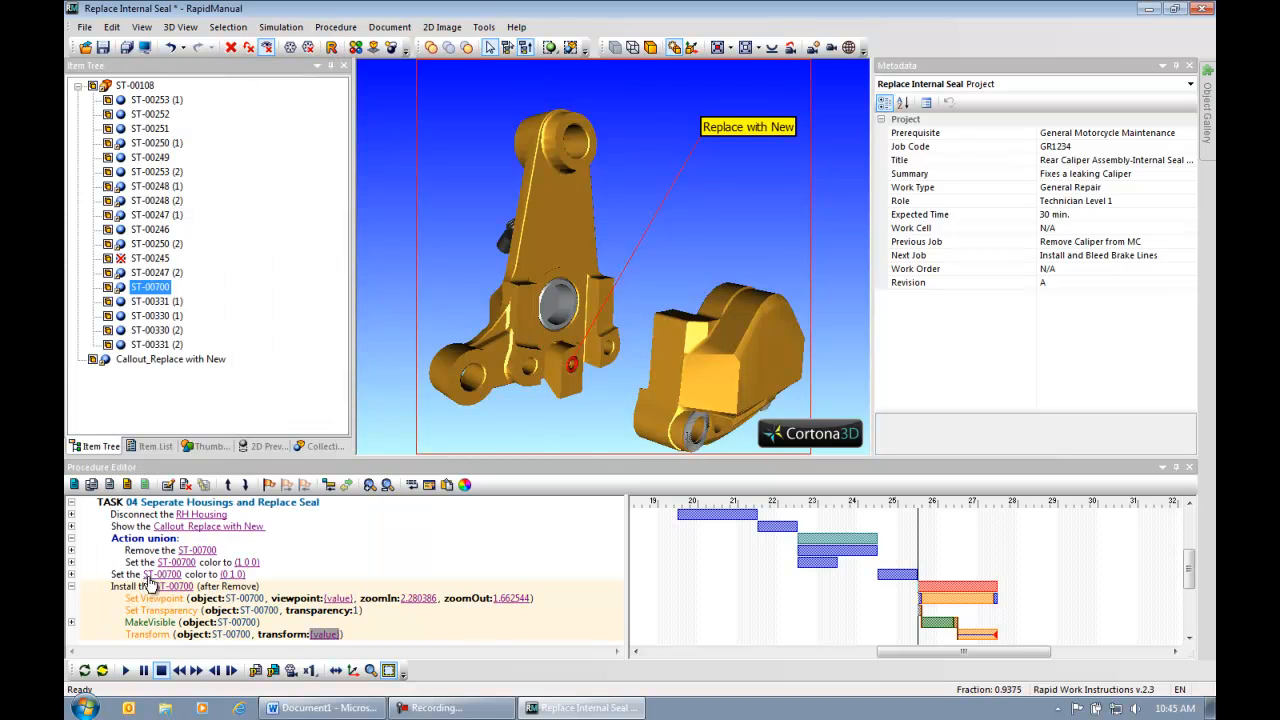
Insert a Restore Color command for ST-00700 after MakeVisible in the install action and refresh the procedure.
left_click_drag(1190, 568, 1190, 582)
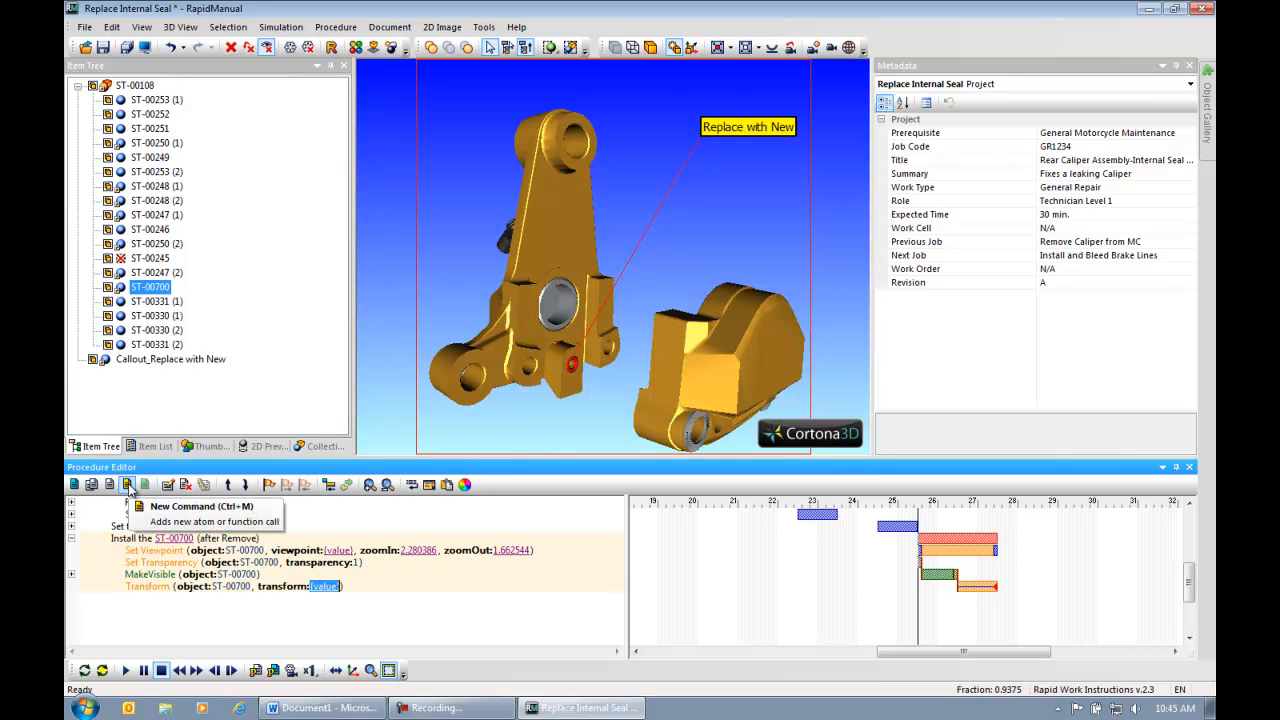
left_click(272, 574)
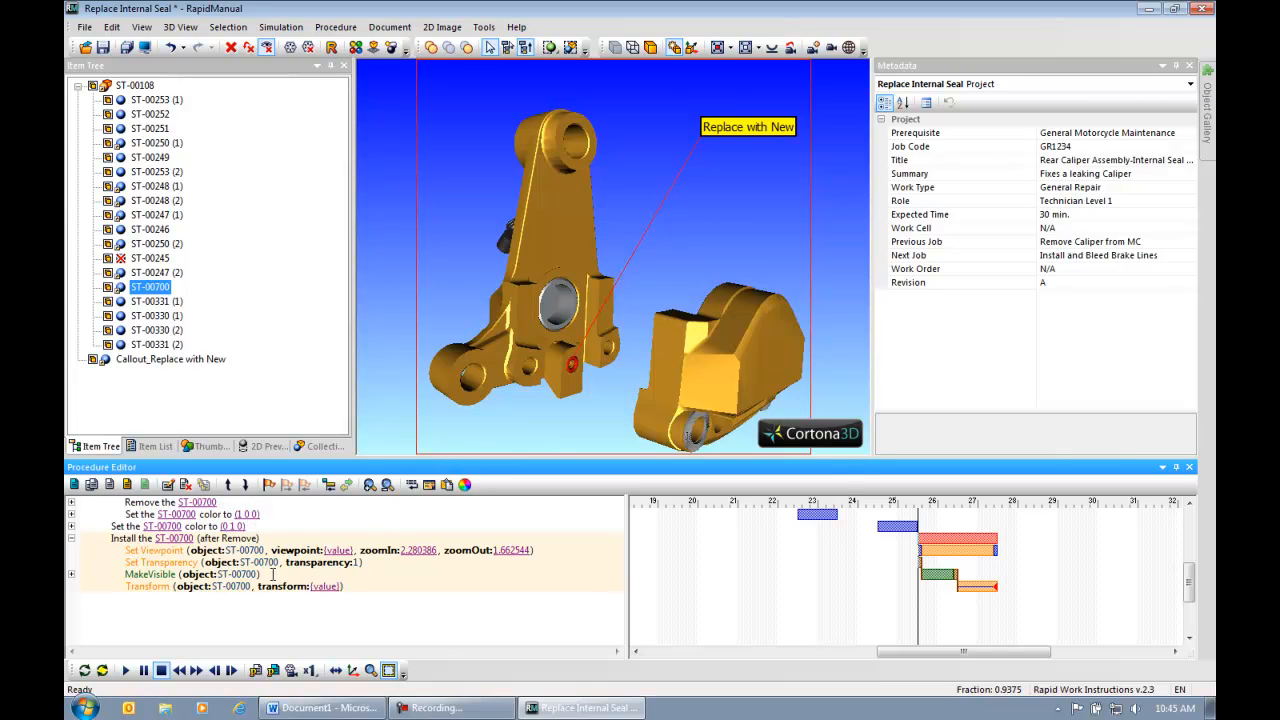
left_click(126, 485)
left_click(606, 292)
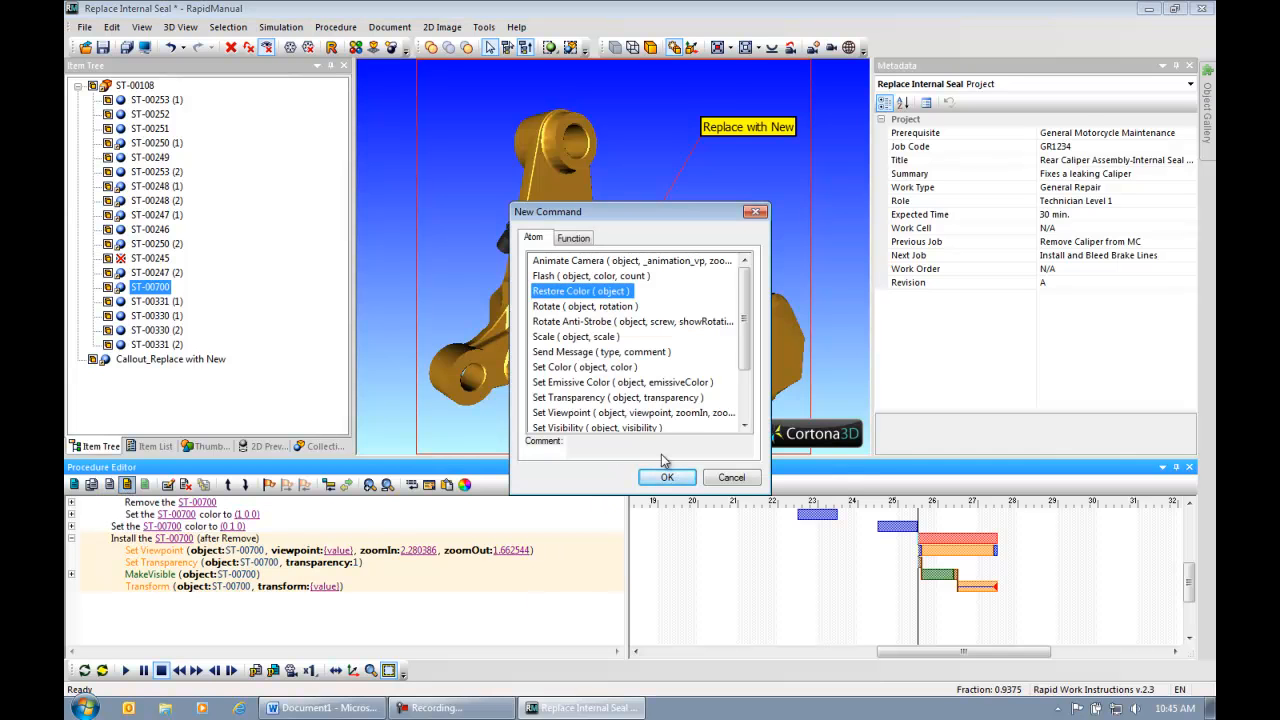
left_click(667, 477)
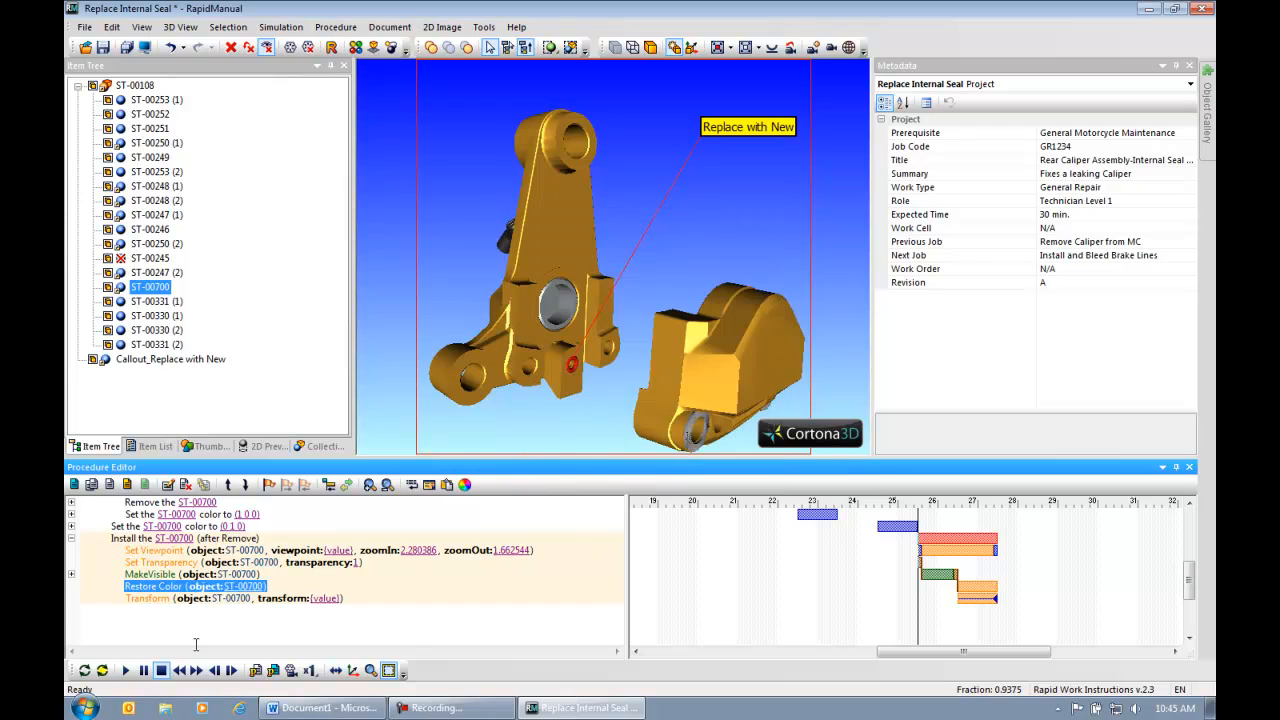
left_click(84, 670)
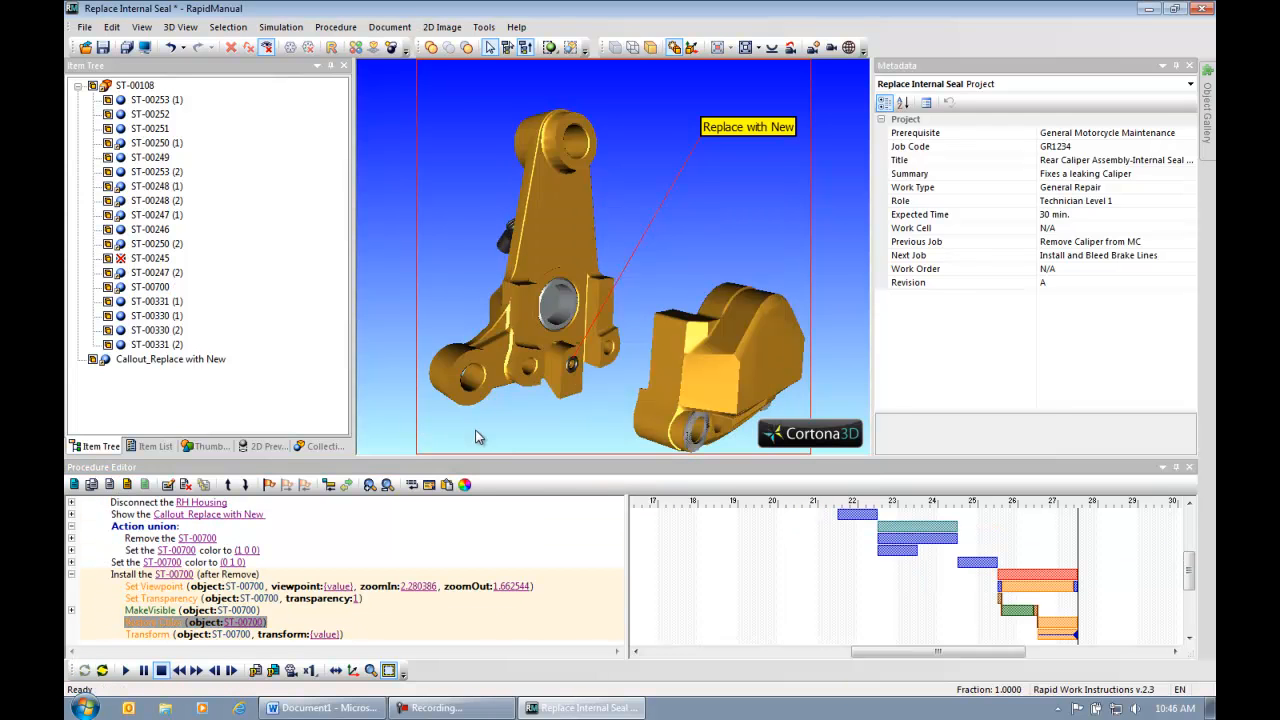
Play back the ST-00700 install action to check the seal's reinstallation animation.
left_click(180, 670)
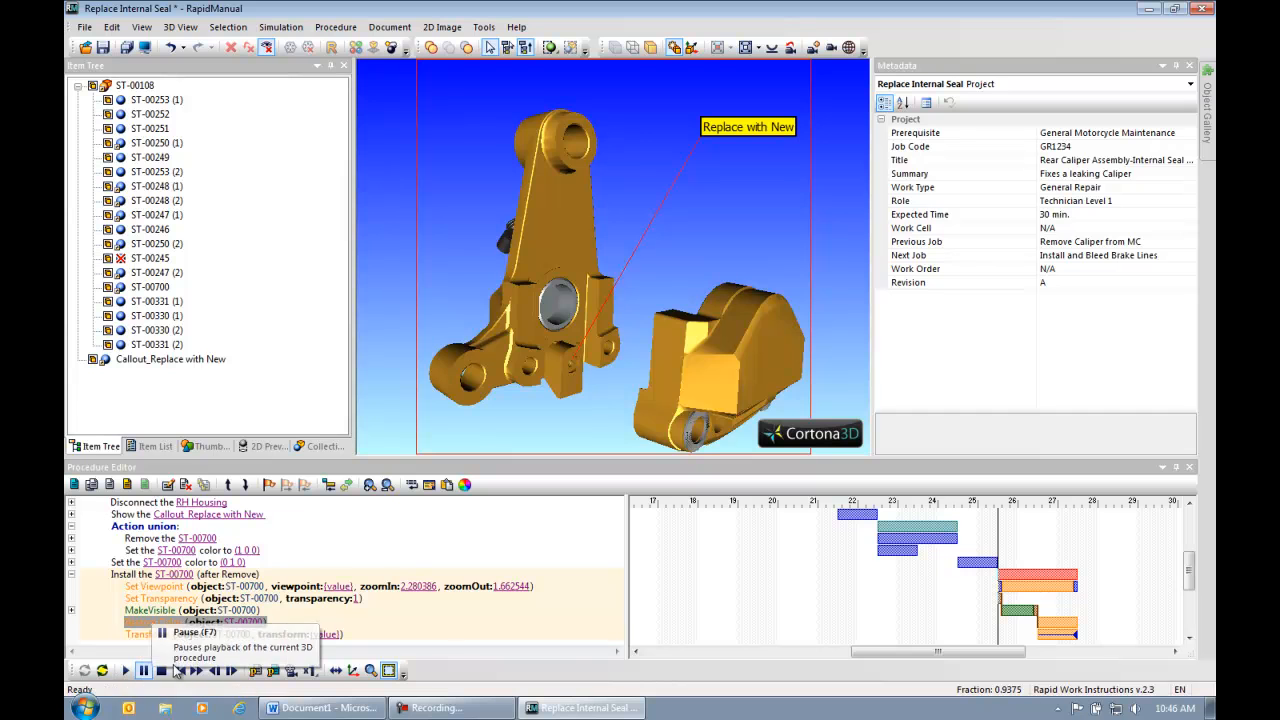
left_click(214, 670)
left_click(126, 671)
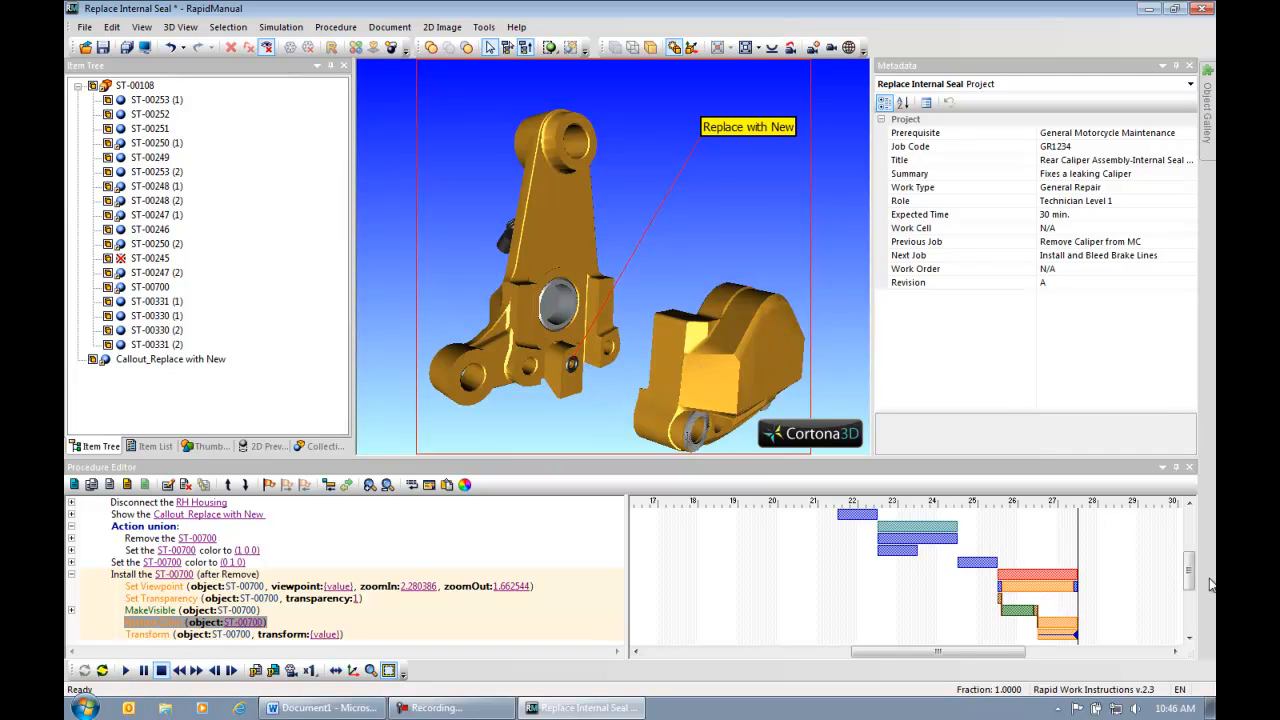
Add a "Hide the object" action for Callout_Replace with New after the seal's install action, using the MakeInvisibleOnly implementation.
scroll(1200, 580, "down", 3)
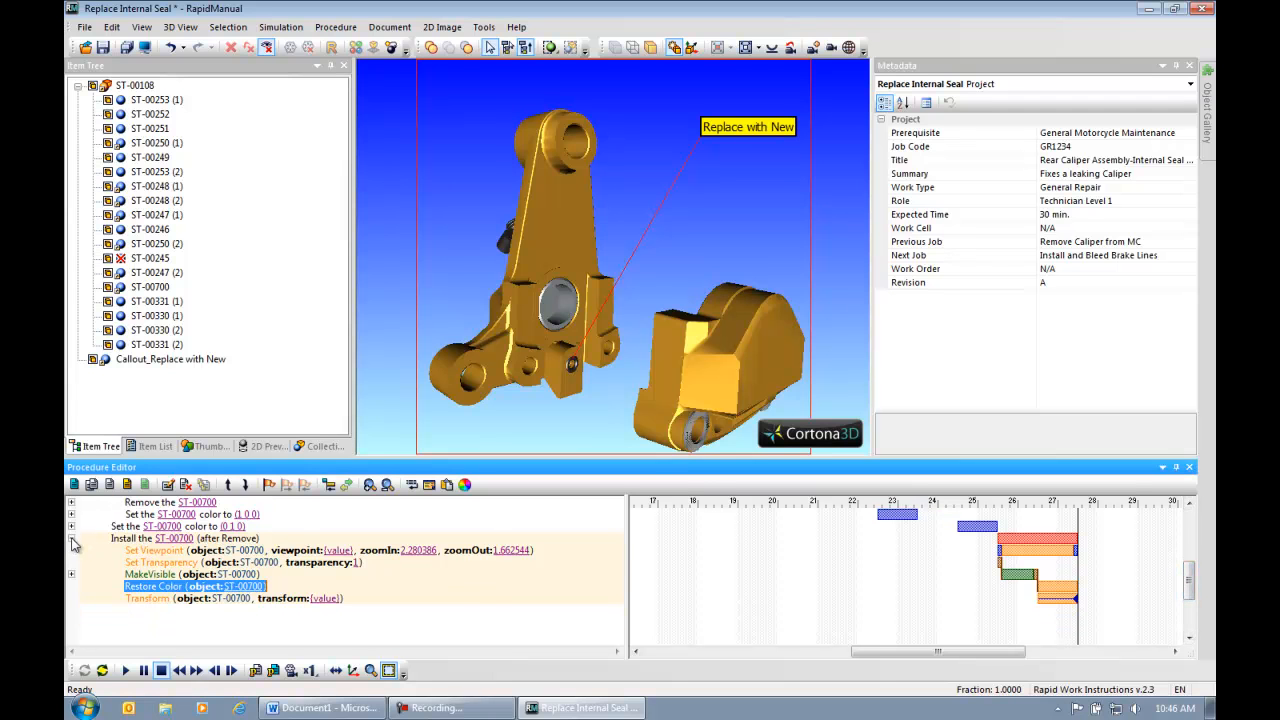
left_click(71, 539)
left_click(219, 361)
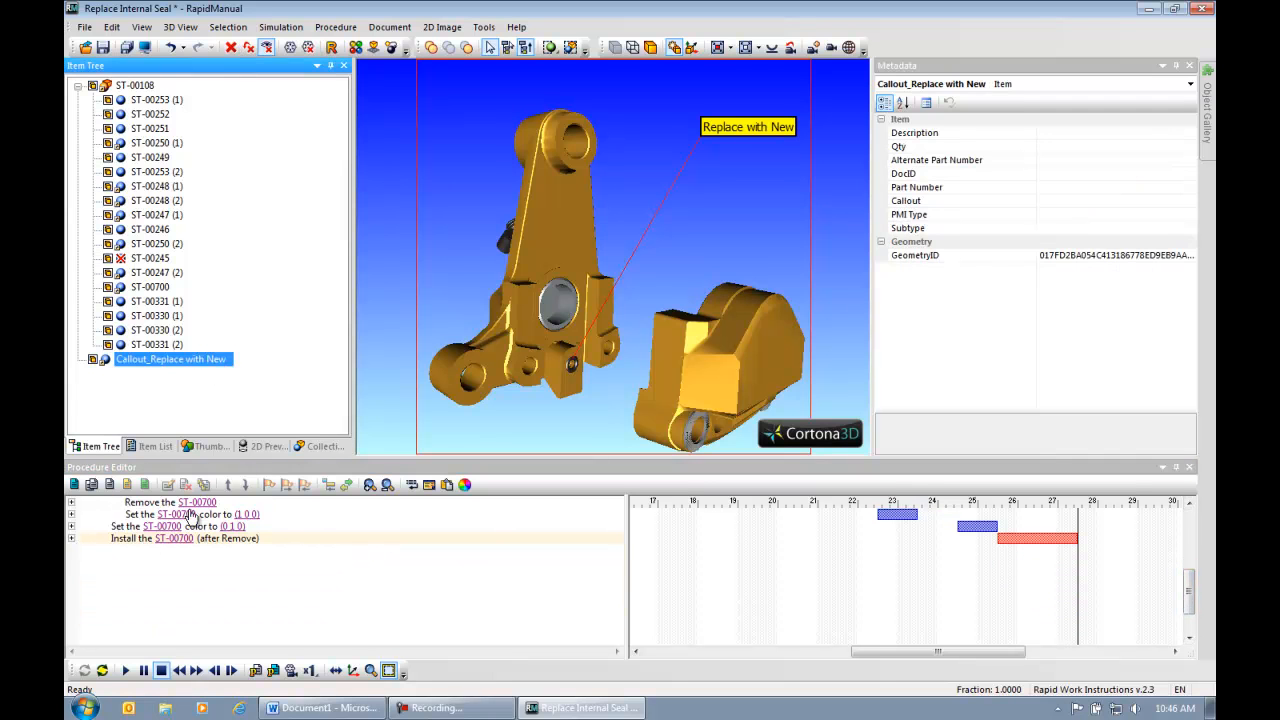
left_click(109, 484)
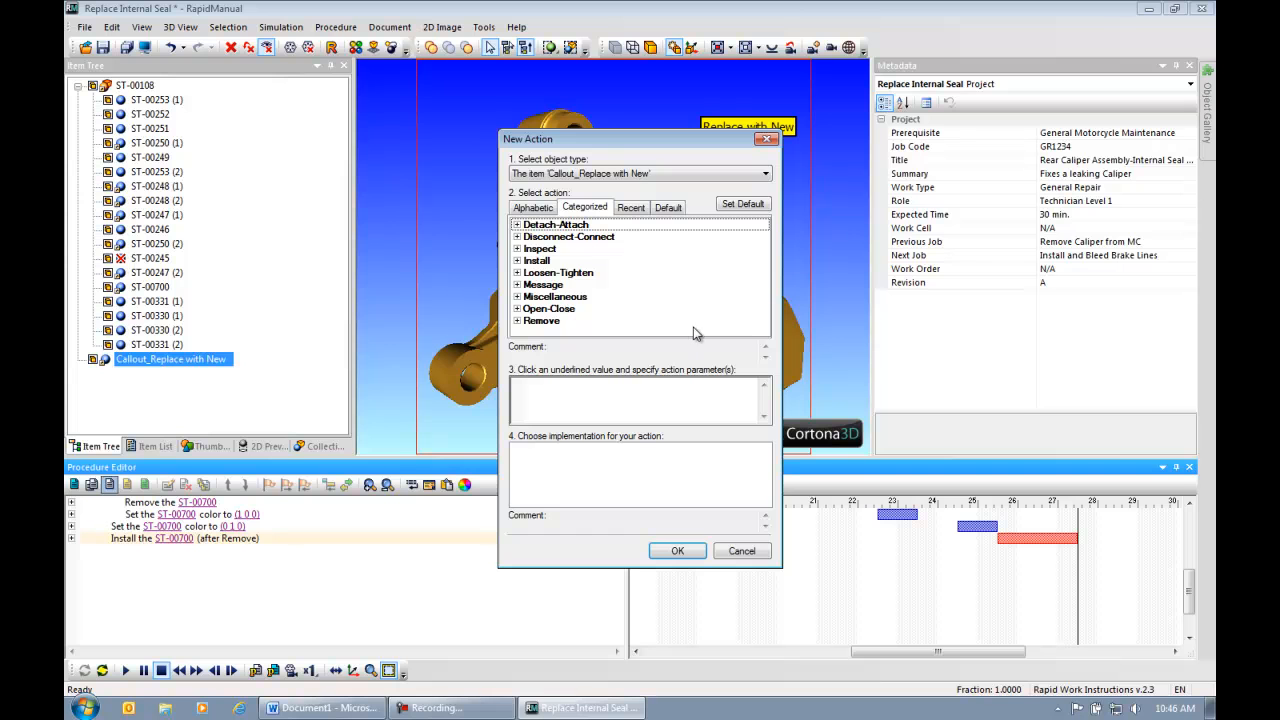
left_click(517, 297)
left_click(589, 262)
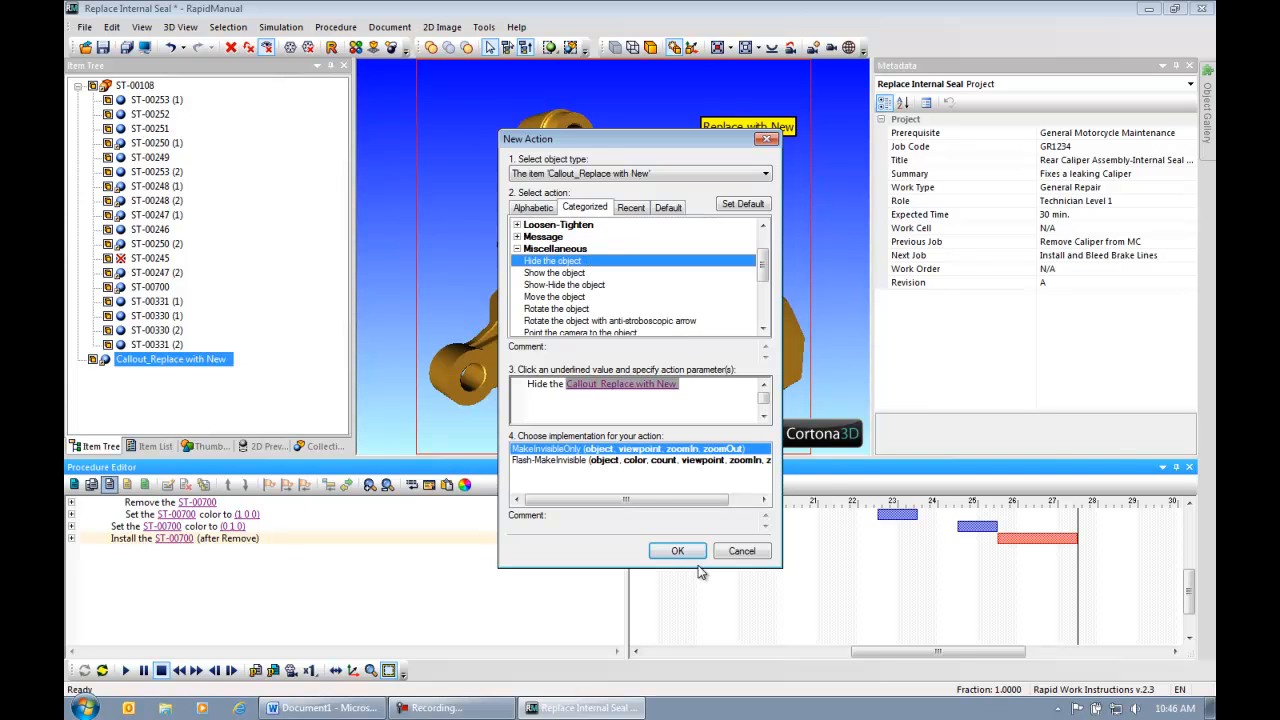
left_click(691, 554)
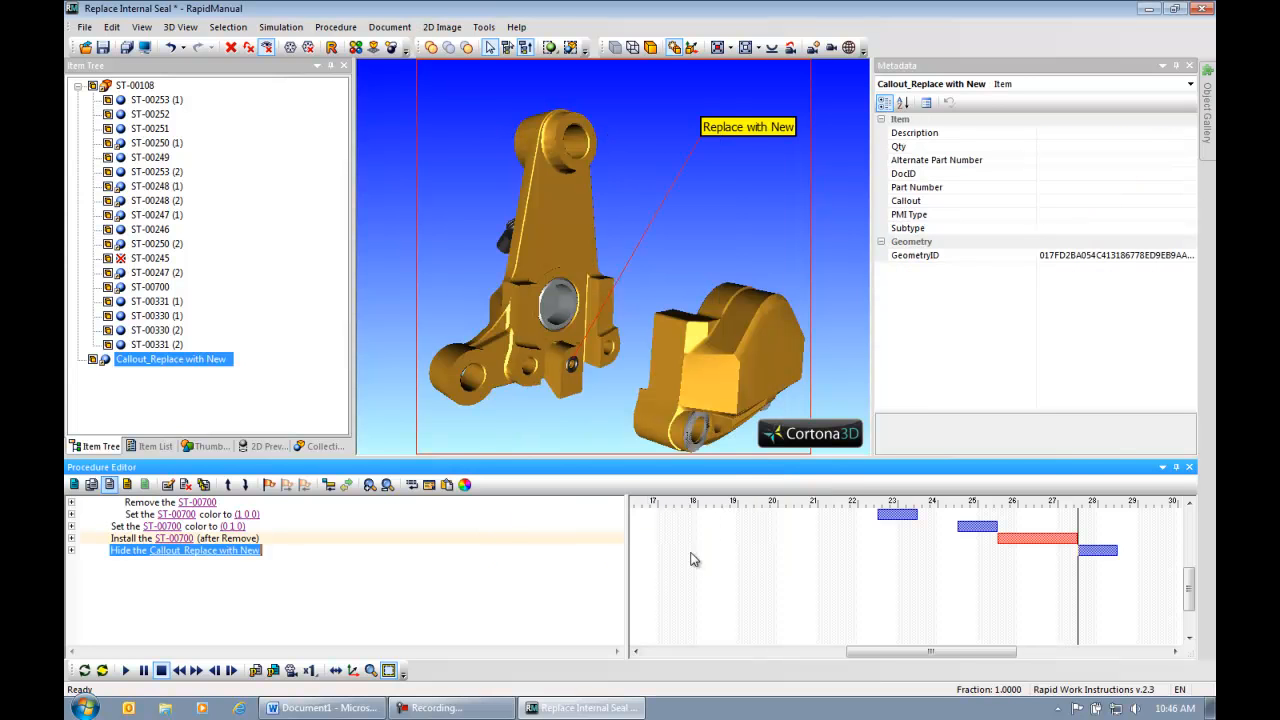
Add a "Connect the object" action for the RH Housing collection after the hide action, using the Flash-Transform implementation, and refresh the procedure.
left_click(288, 558)
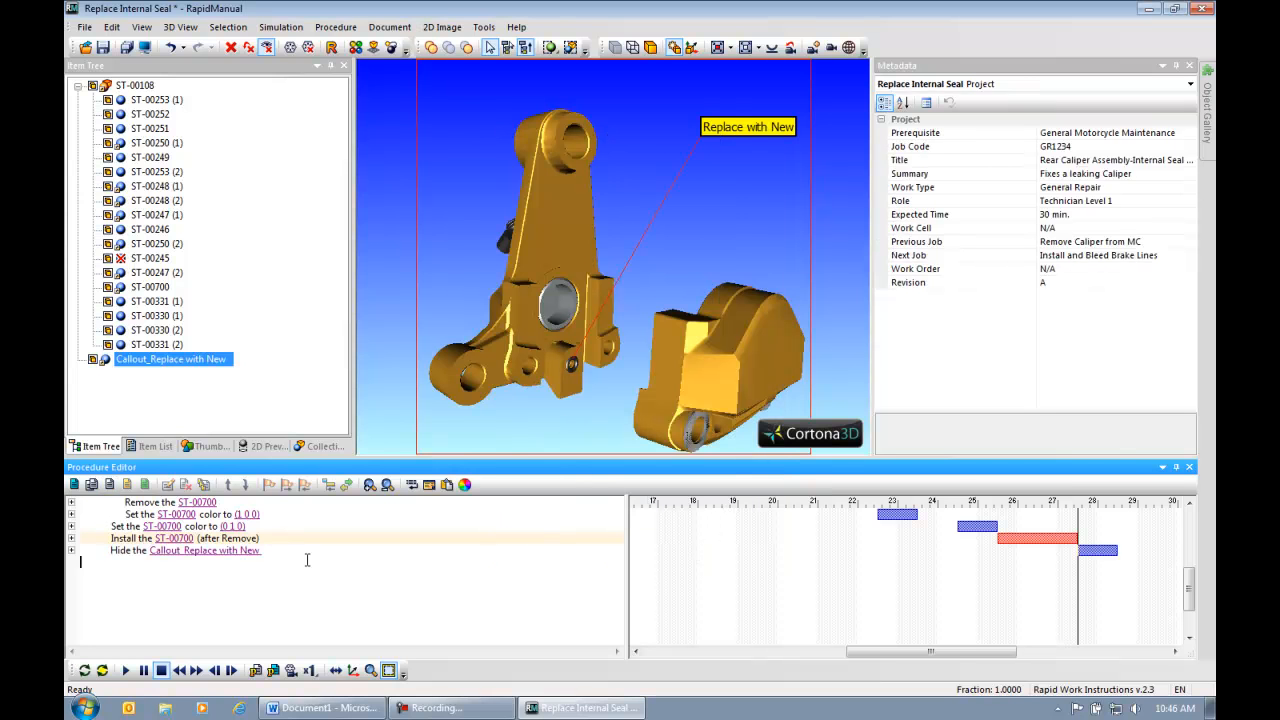
left_click(109, 485)
left_click(517, 237)
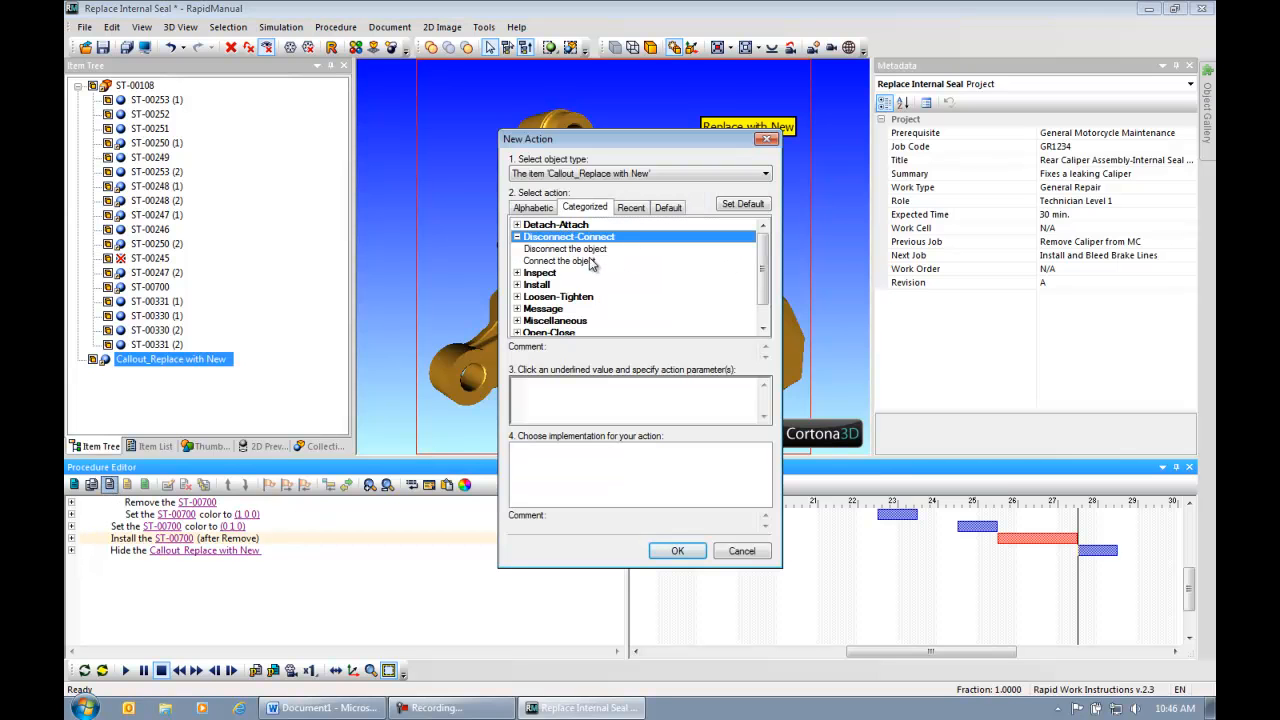
left_click(598, 261)
left_click_drag(763, 279, 763, 287)
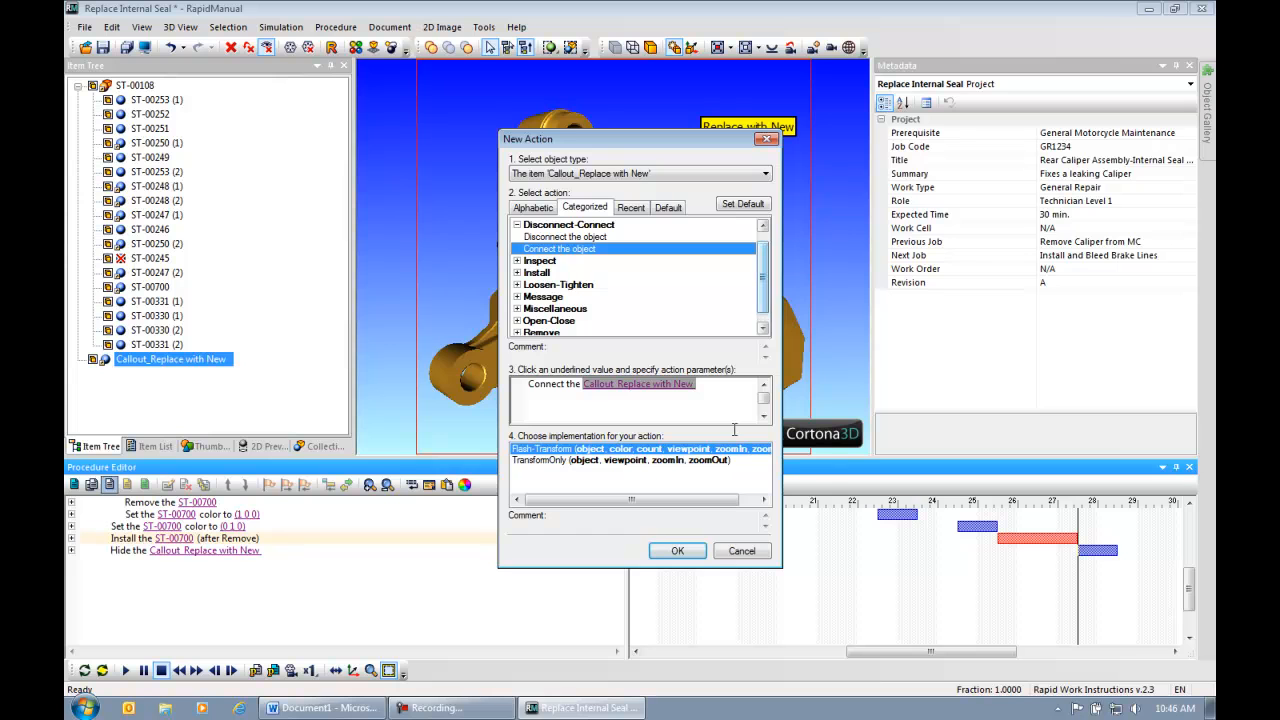
left_click(626, 385)
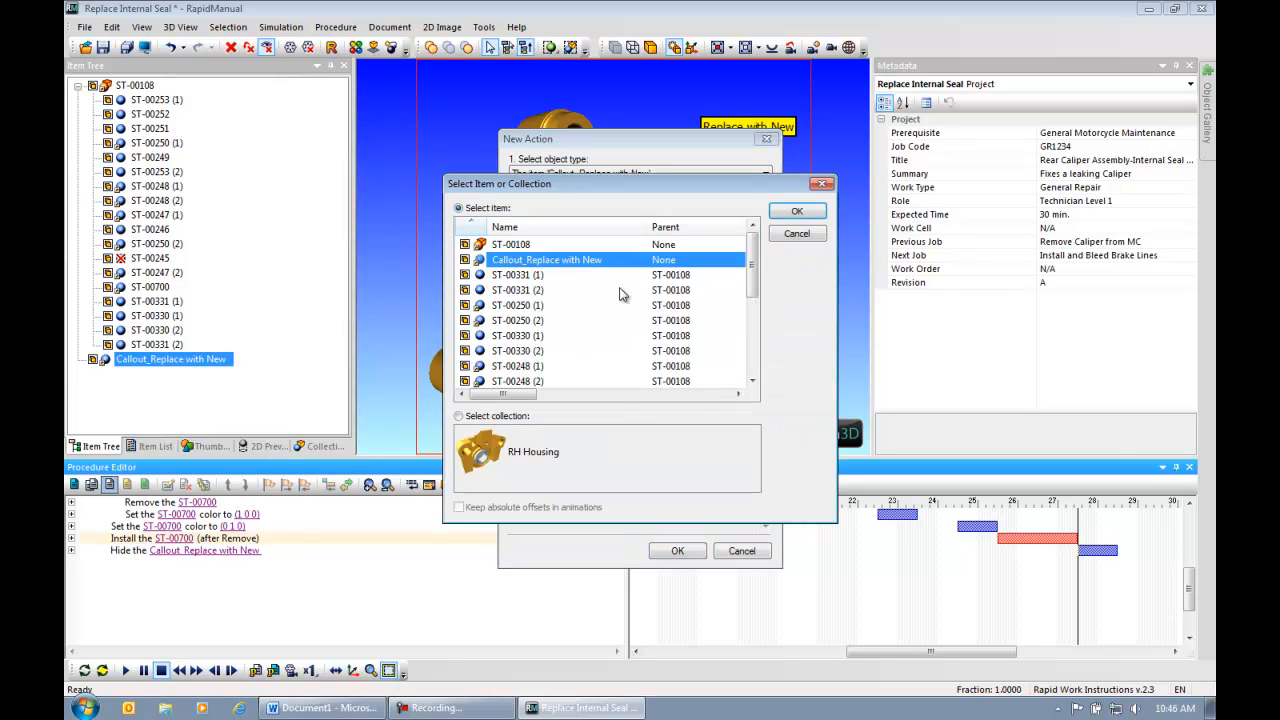
left_click(470, 420)
left_click(507, 455)
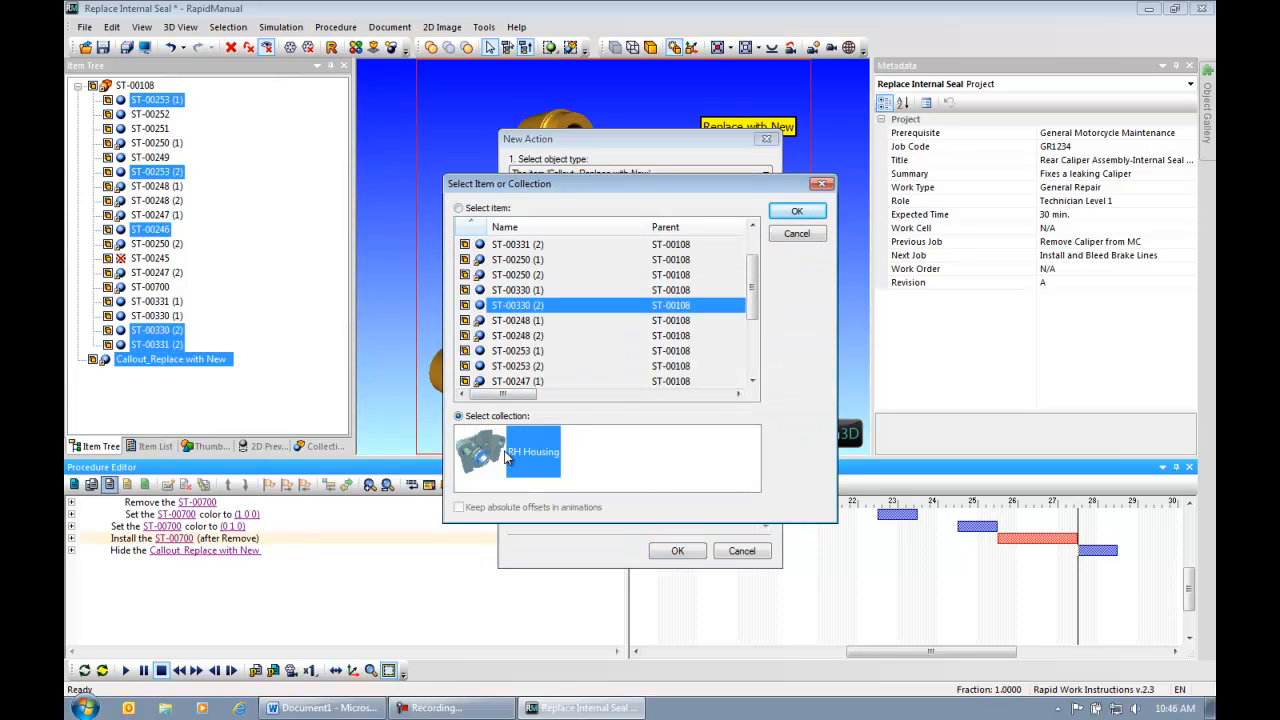
left_click(799, 212)
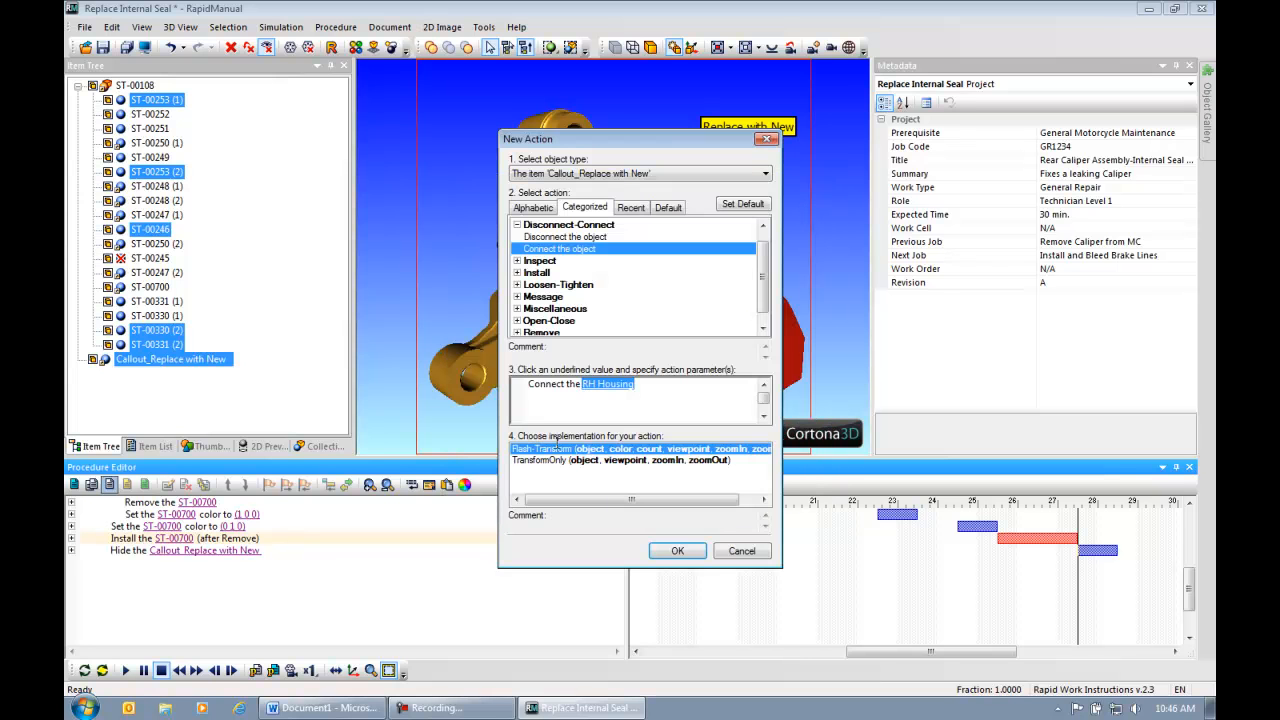
left_click(678, 551)
left_click(84, 669)
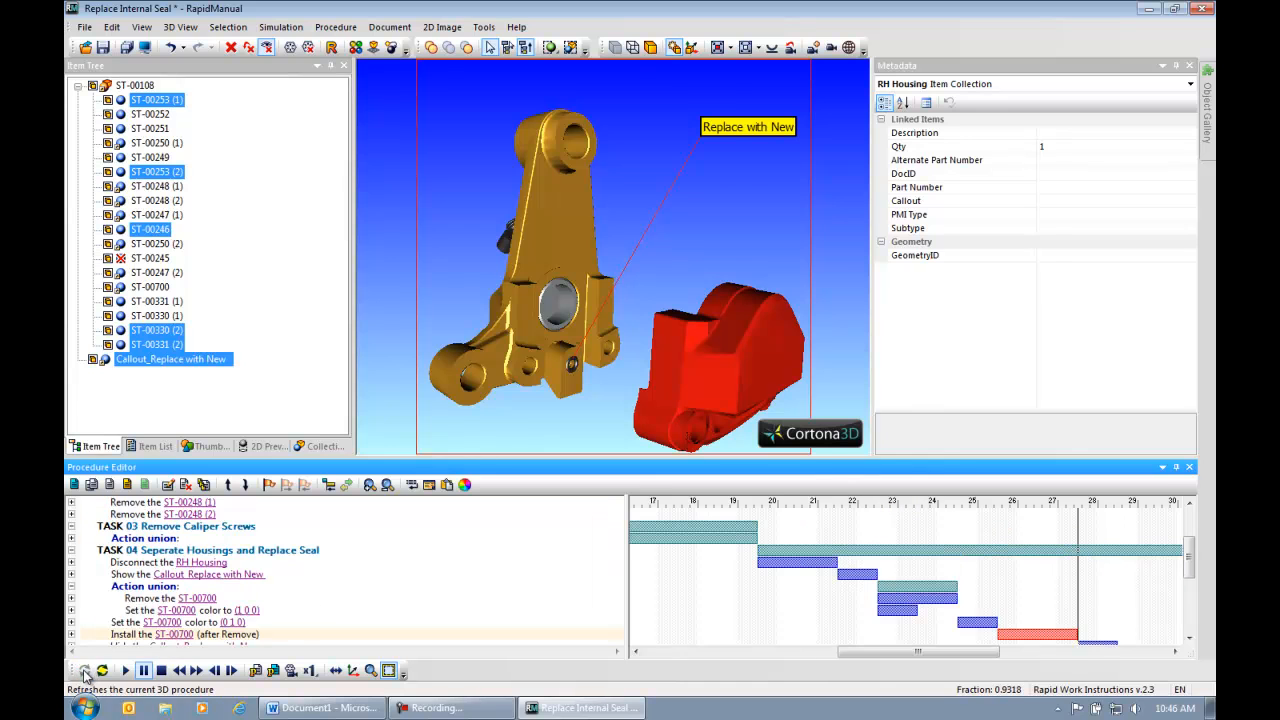
Set the Connect action's Transform value to return RH Housing to its initial position, and refresh the procedure.
left_click_drag(1190, 565, 1189, 578)
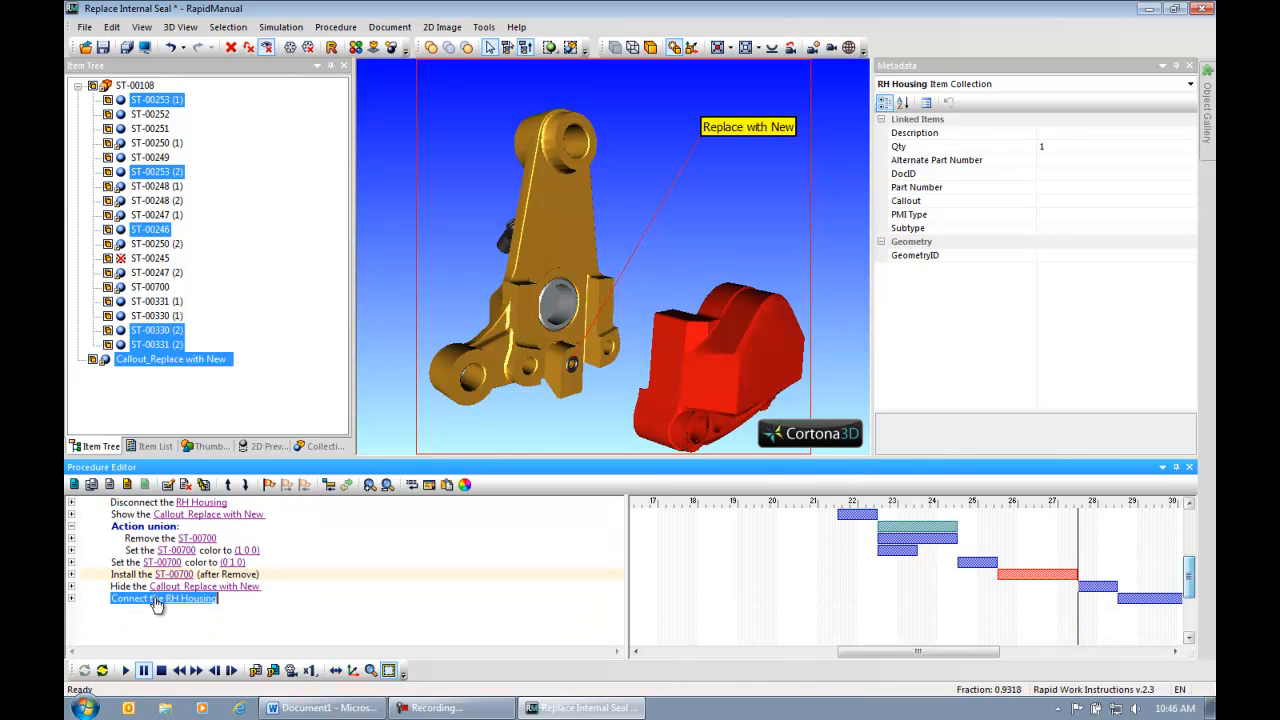
left_click(72, 599)
left_click(338, 634)
left_click(155, 598)
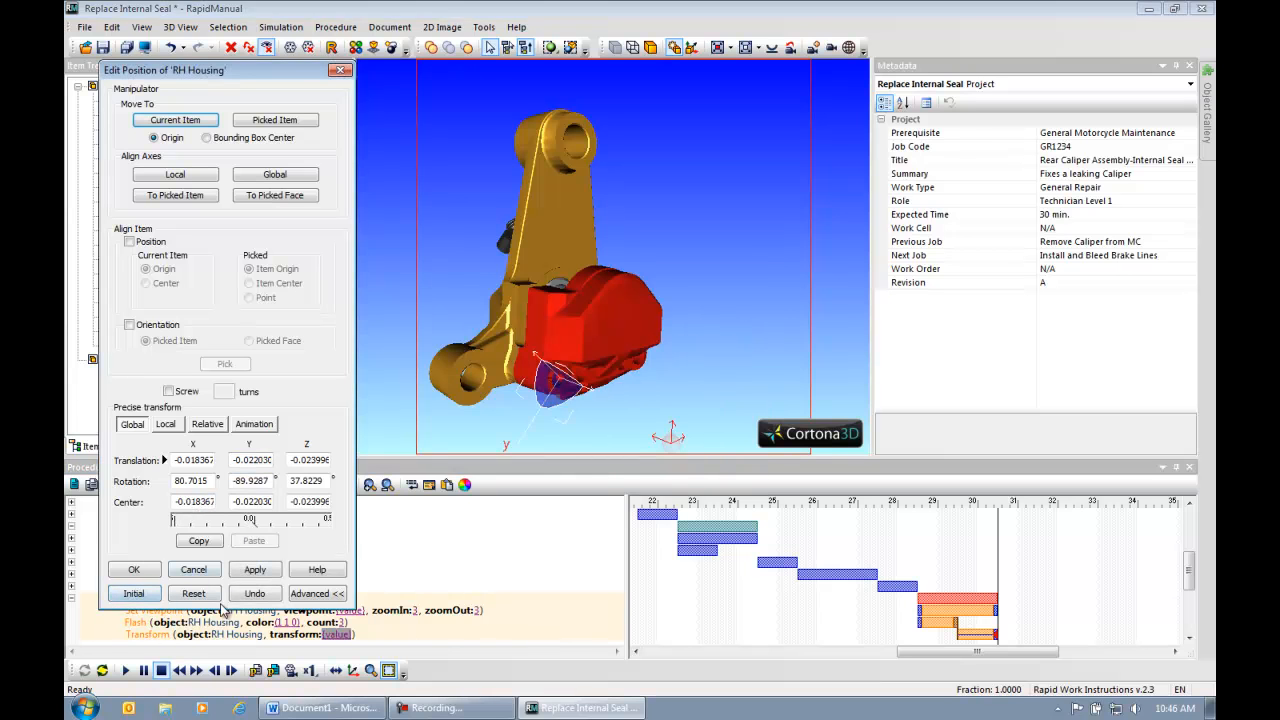
left_click(135, 570)
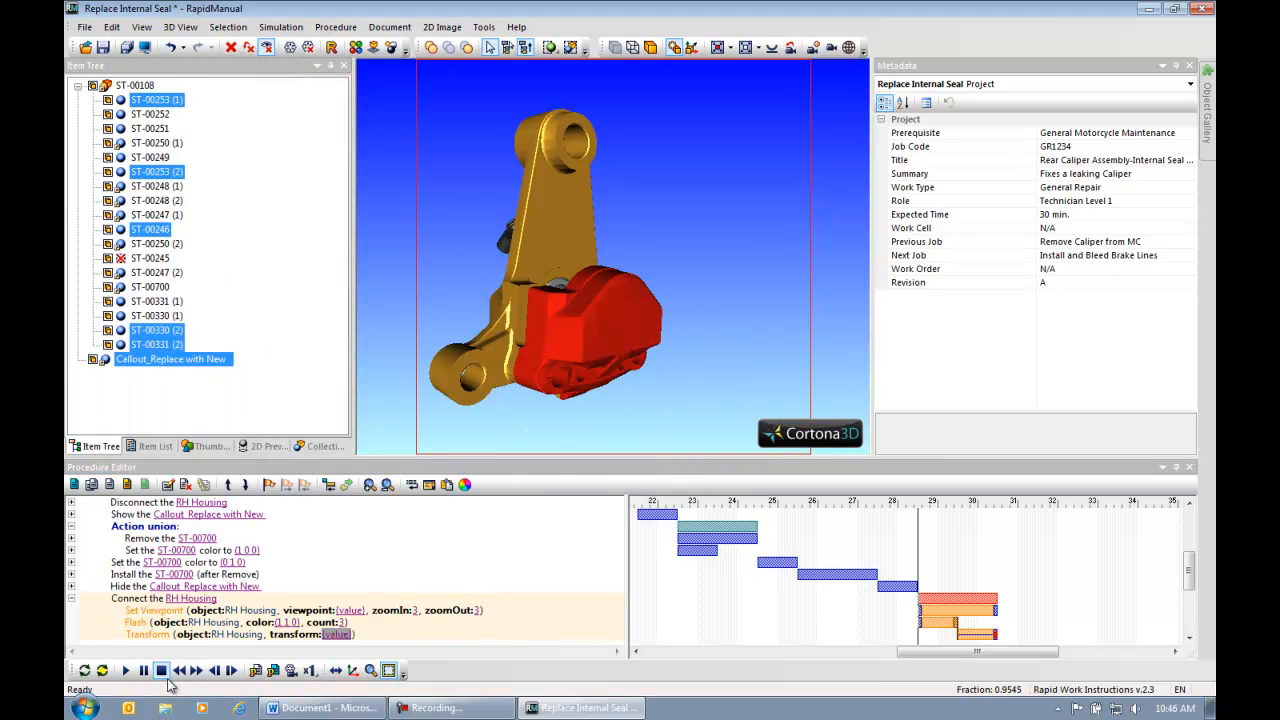
left_click(84, 674)
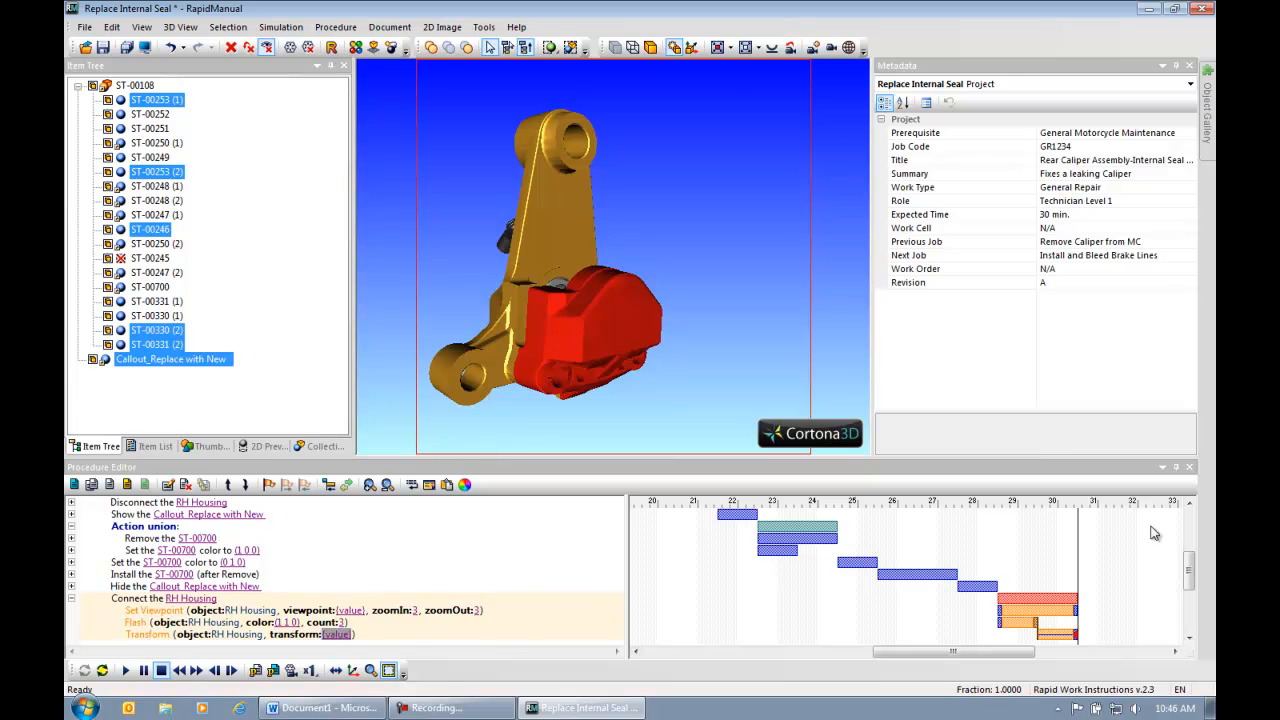
Reset the procedure to its start and collapse TASK 01 to TASK 04 in the procedure outline.
left_click(161, 671)
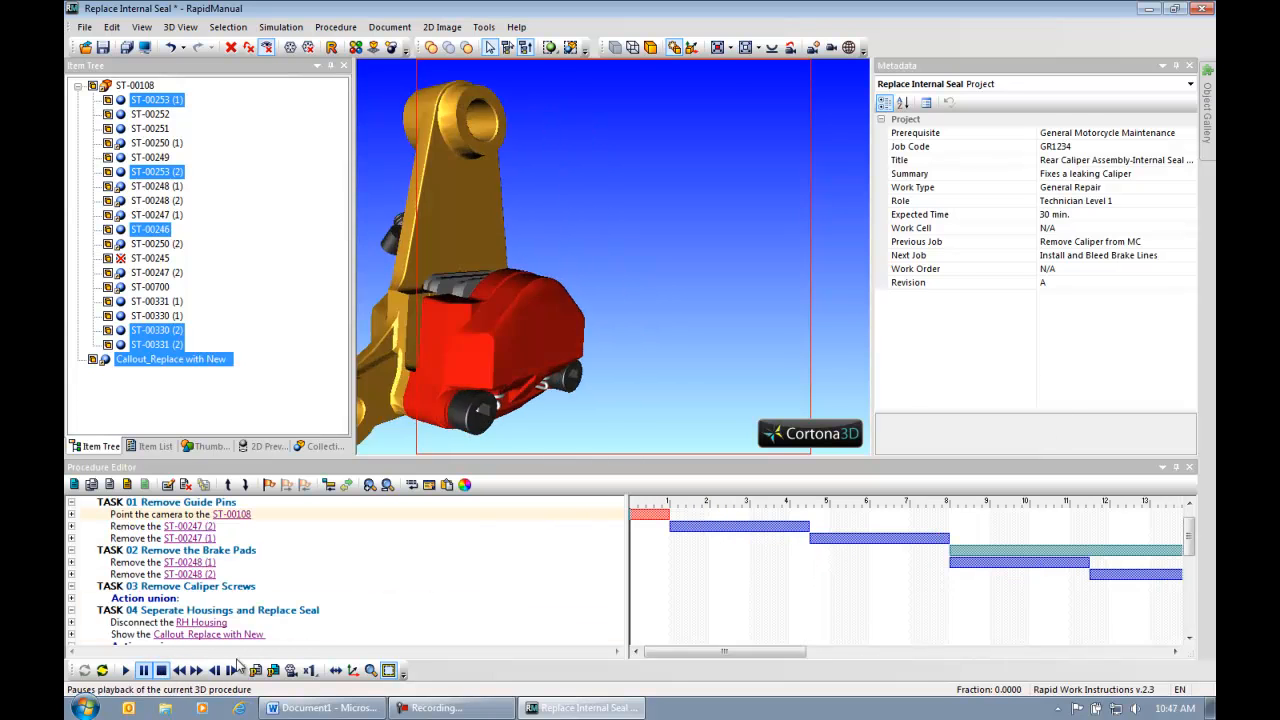
left_click(457, 399)
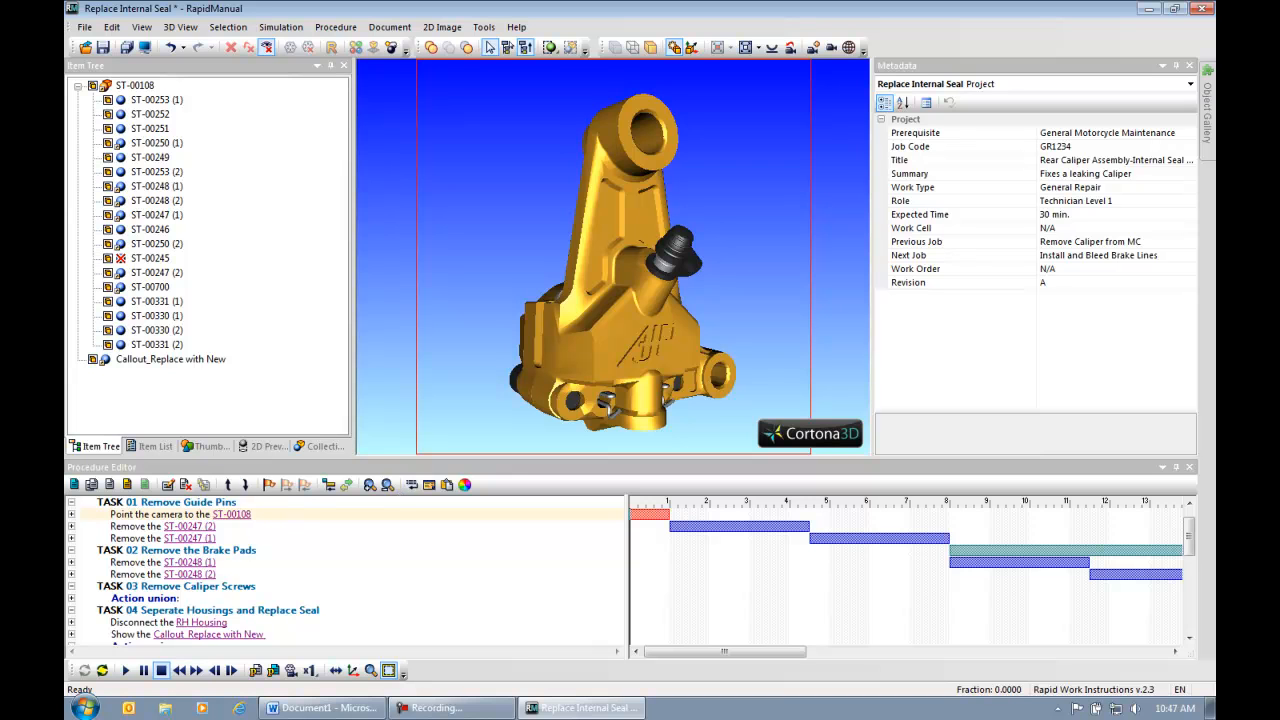
left_click_drag(1190, 537, 1193, 567)
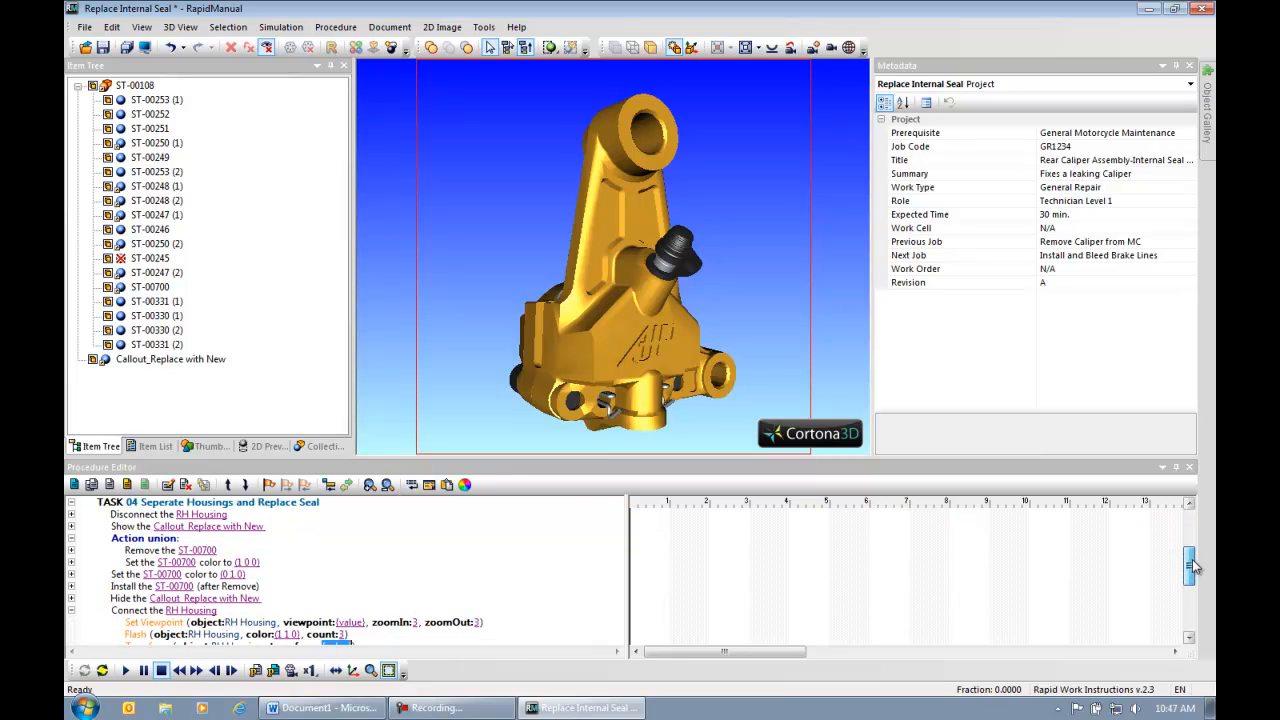
left_click(72, 503)
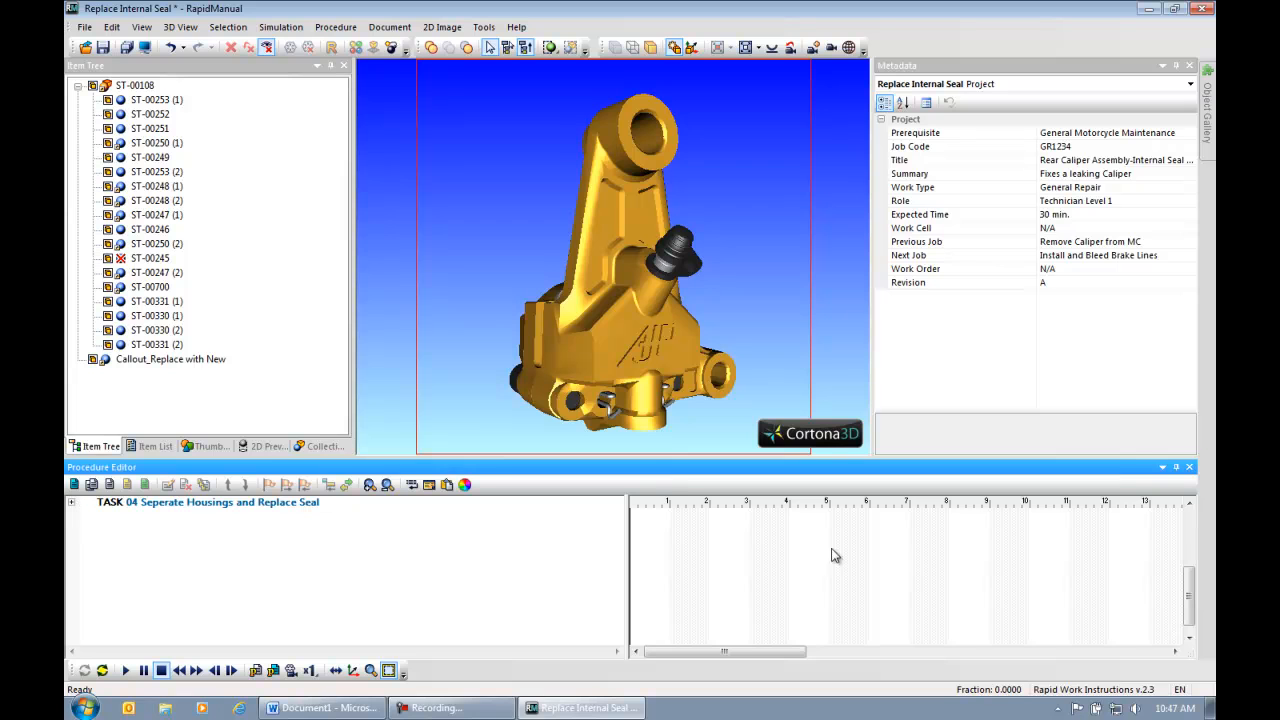
left_click_drag(1189, 597, 1188, 566)
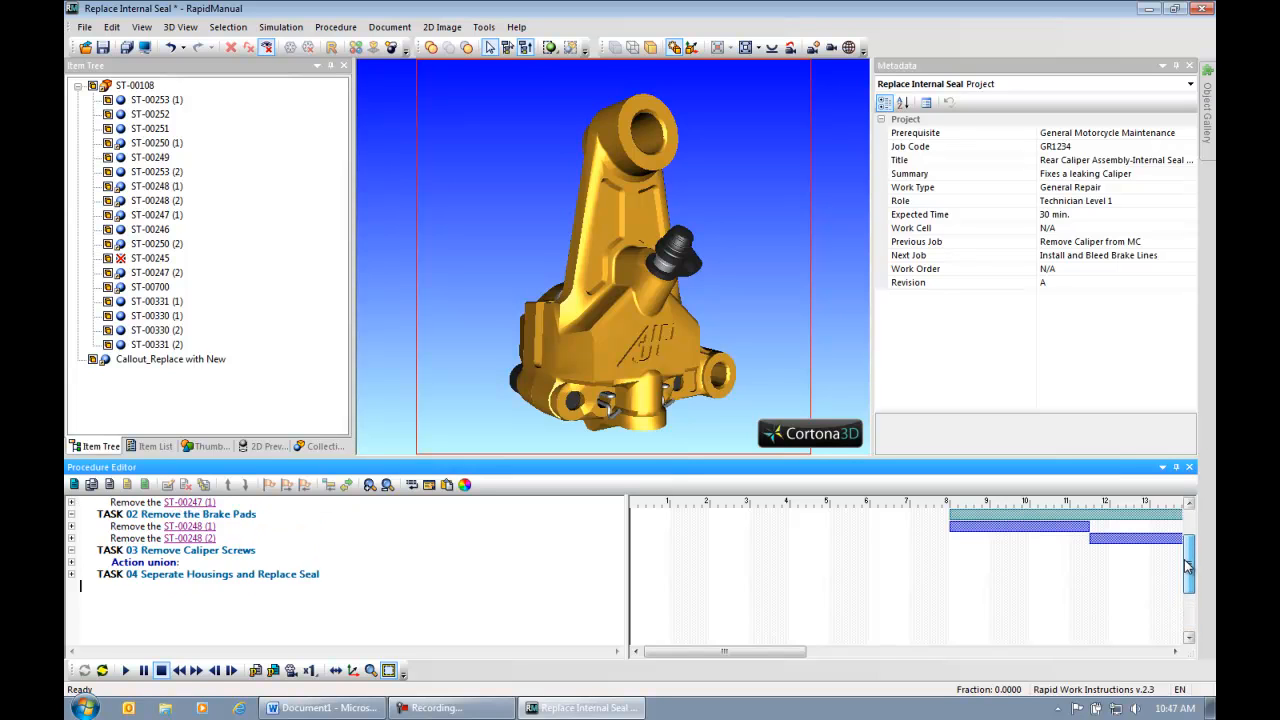
left_click(71, 550)
left_click(71, 526)
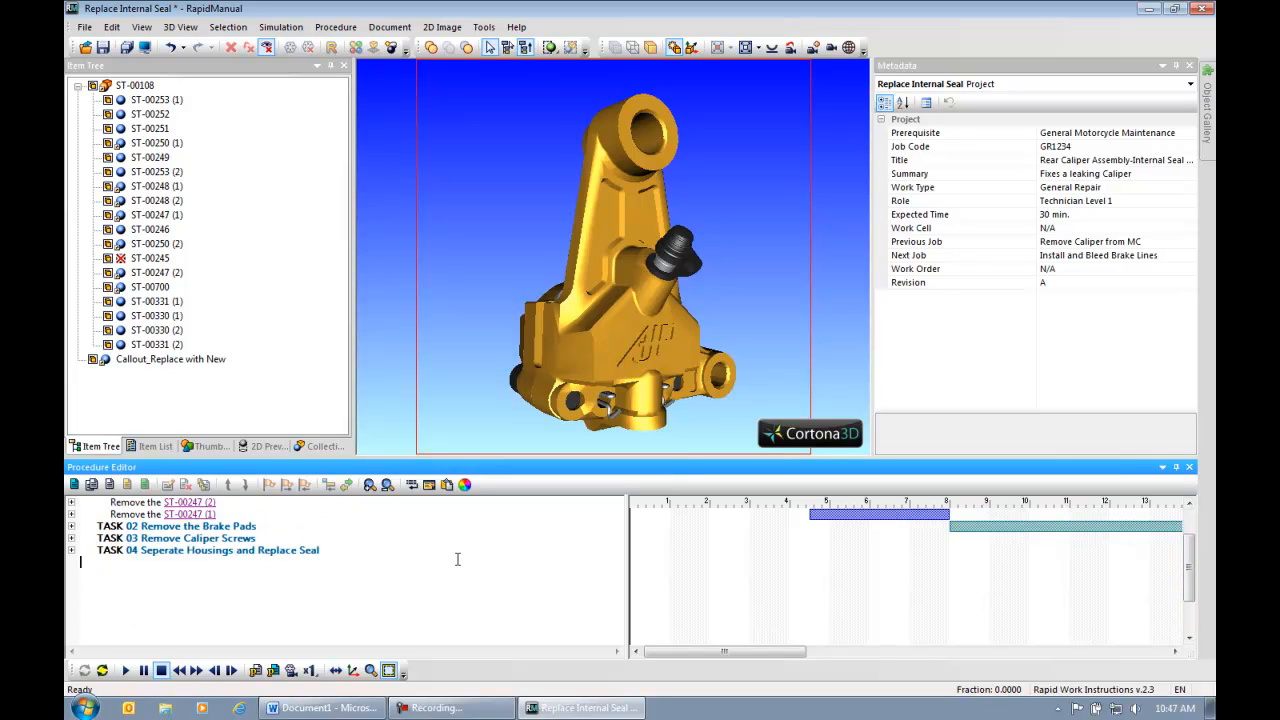
left_click_drag(1189, 582, 1189, 552)
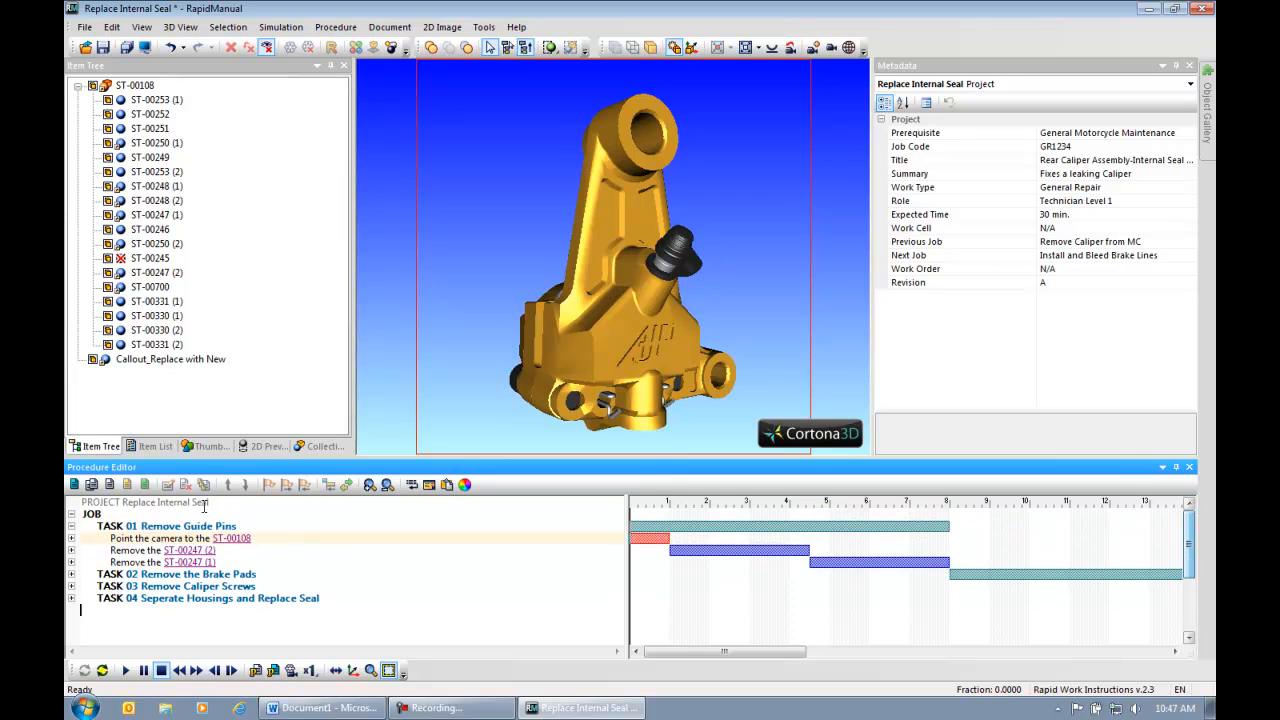
left_click(71, 526)
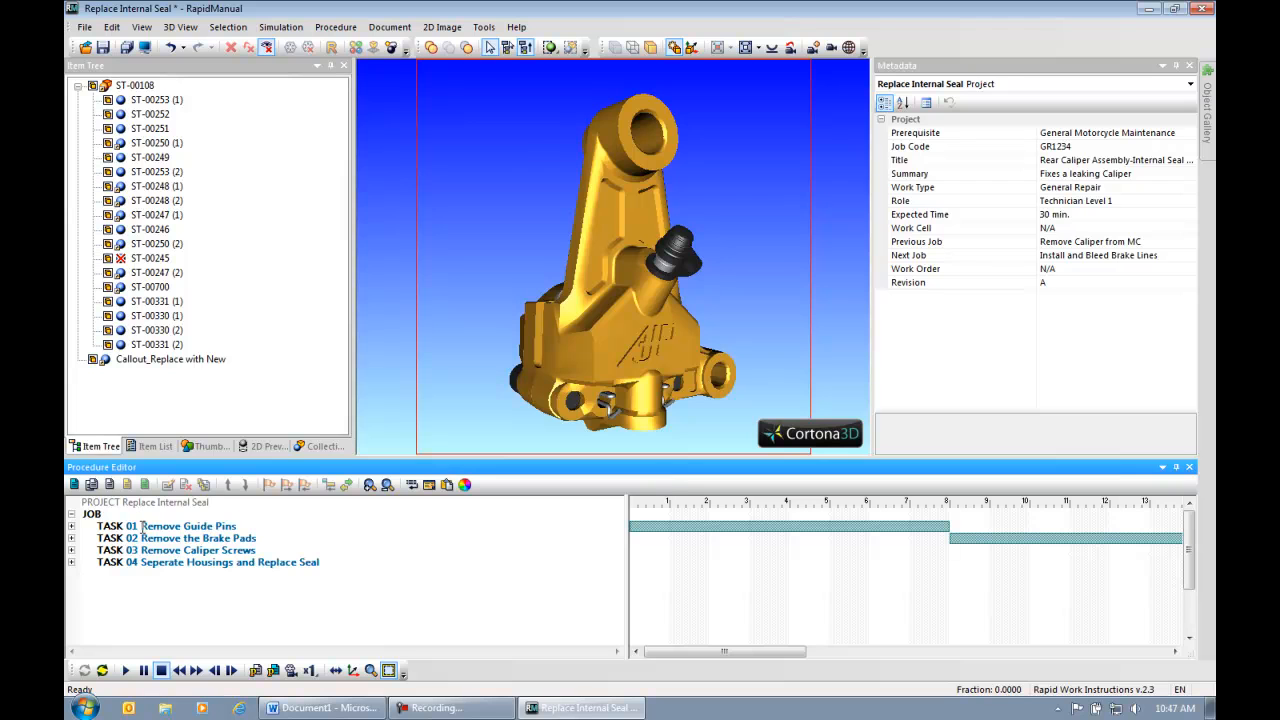
Duplicate TASK 03 Remove Caliper Screws and TASK 02 Remove the Brake Pads, placing the copies in that order below TASK 04.
left_click(204, 485)
left_click(245, 485)
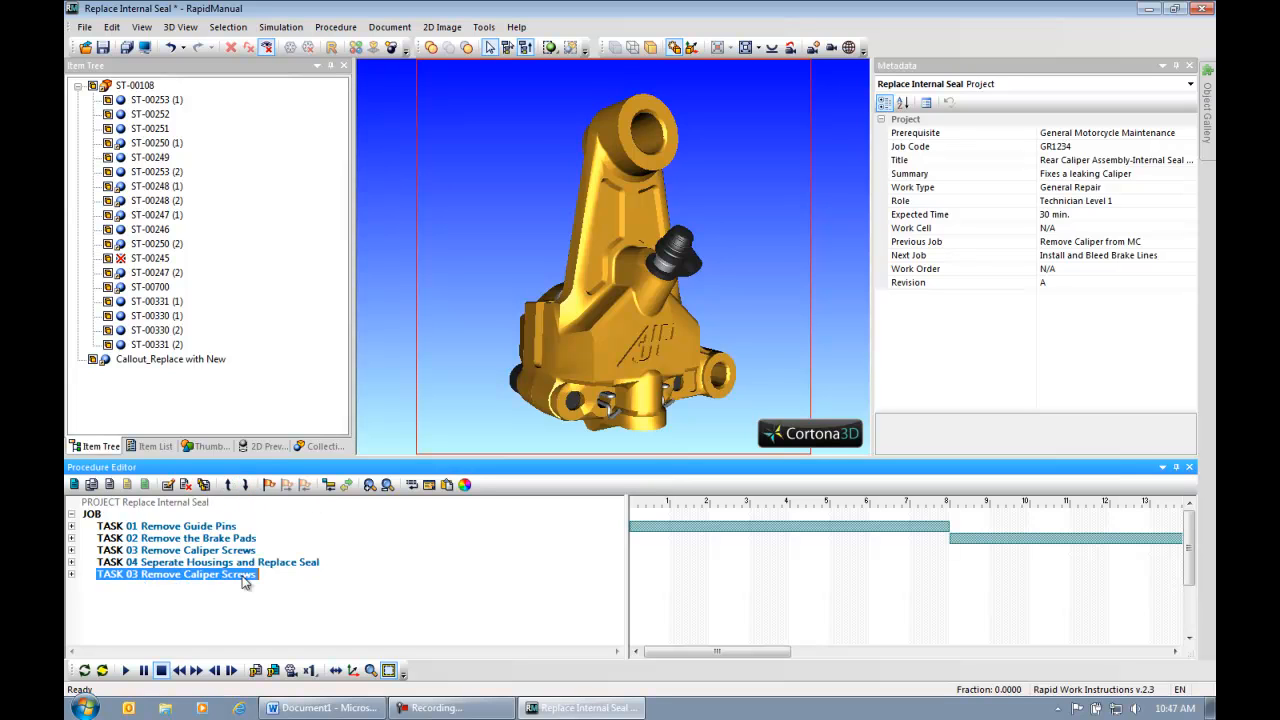
left_click(146, 538)
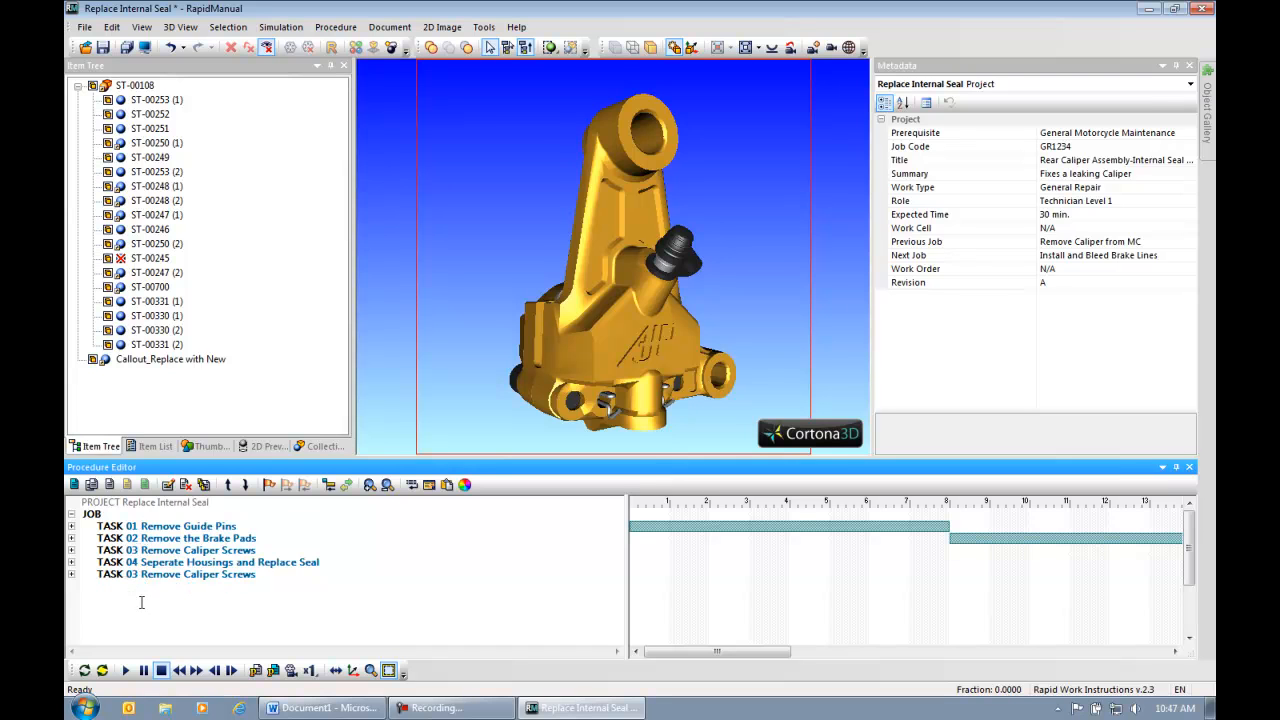
left_click(204, 485)
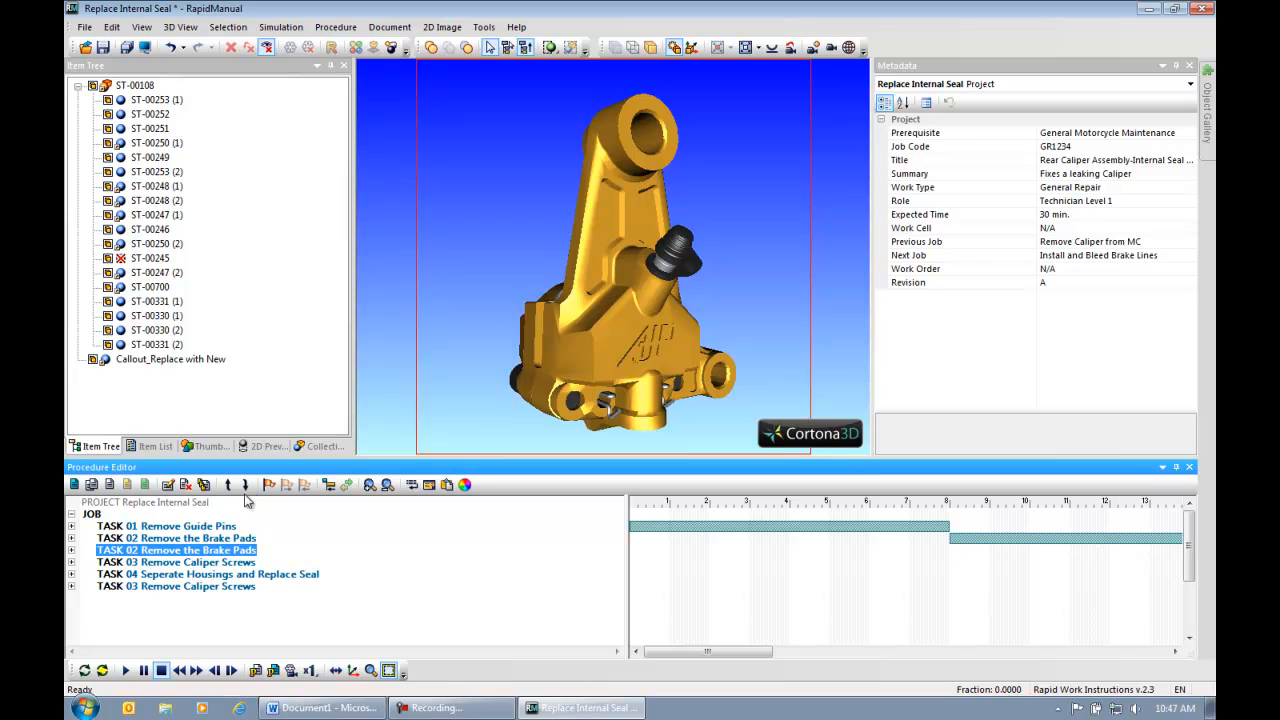
left_click(245, 485)
left_click(245, 485)
left_click(245, 485)
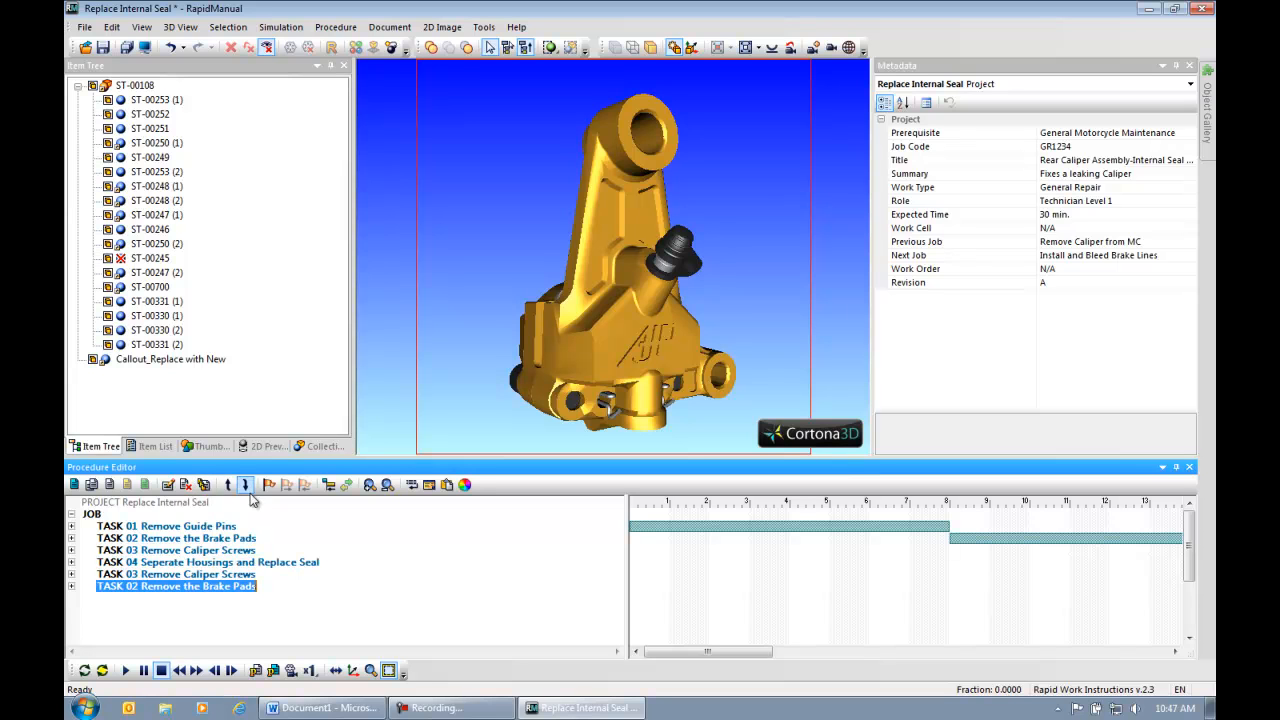
Invert the copied Remove Caliper Screws and Remove the Brake Pads tasks below TASK 04.
right_click(167, 576)
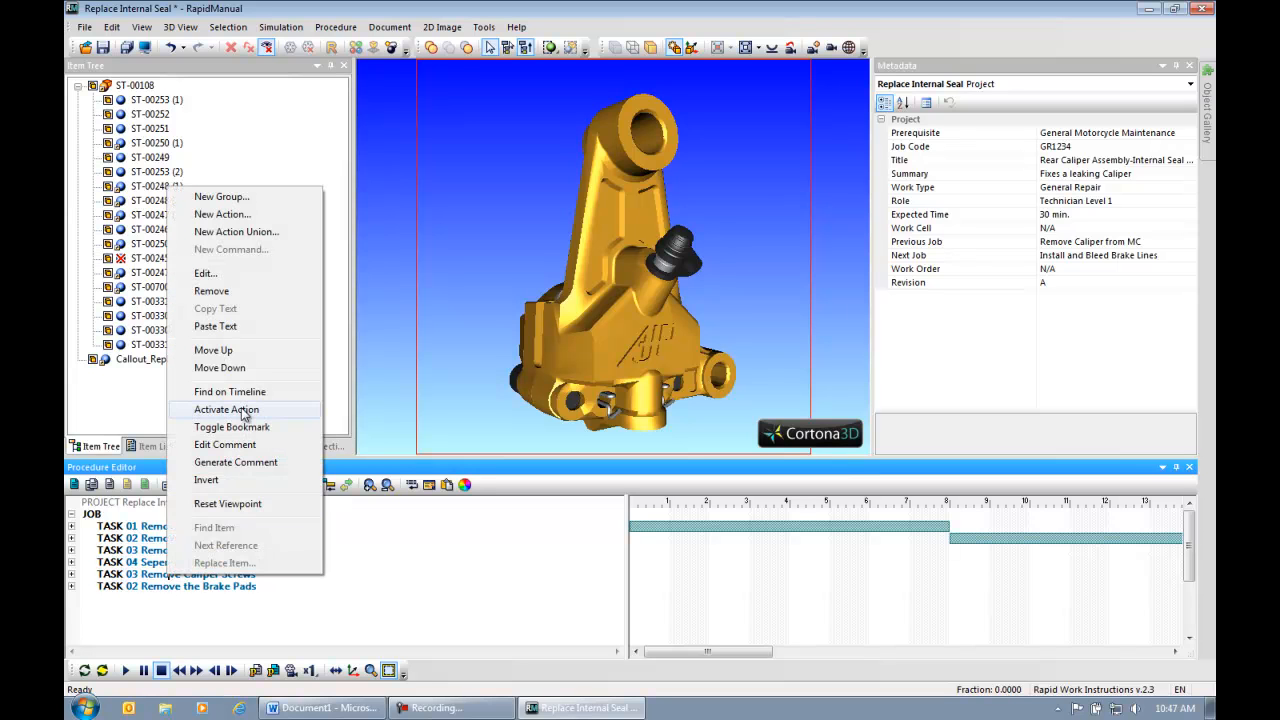
left_click(231, 484)
right_click(157, 588)
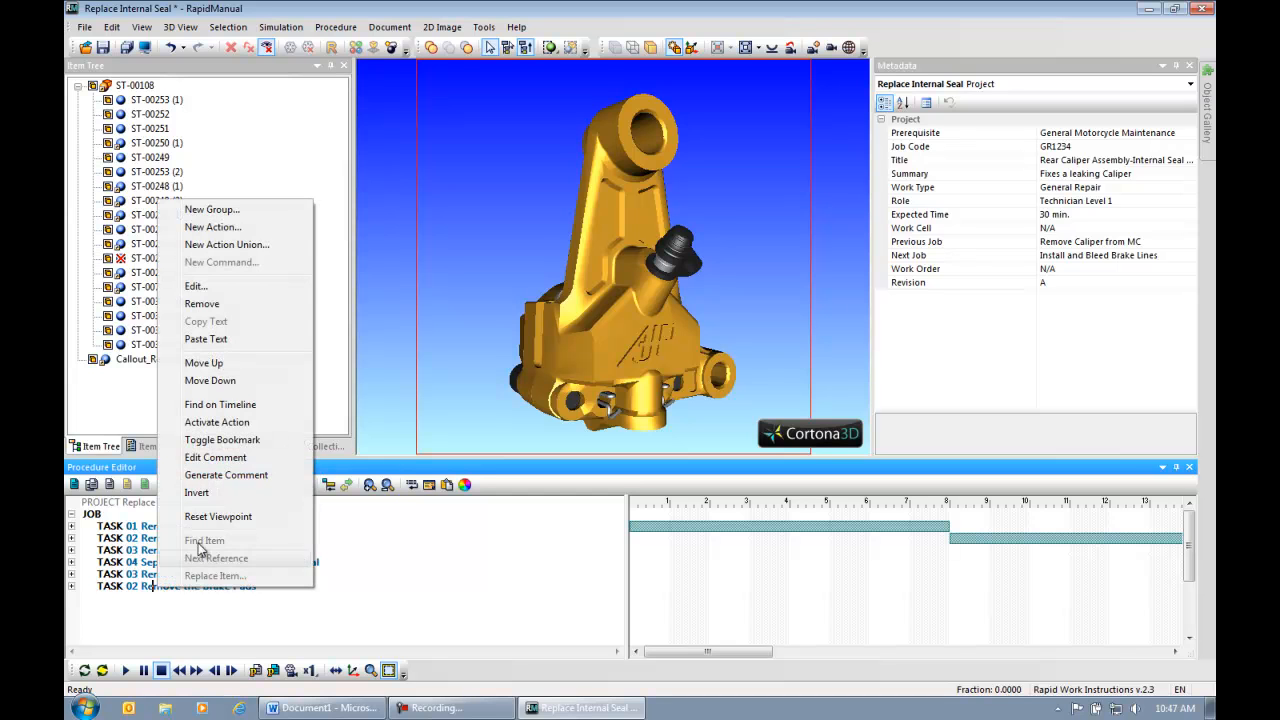
left_click(222, 491)
Duplicate TASK 01 Remove Guide Pins and move the copy to the end of the job, below the copied TASK 02.
left_click(151, 527)
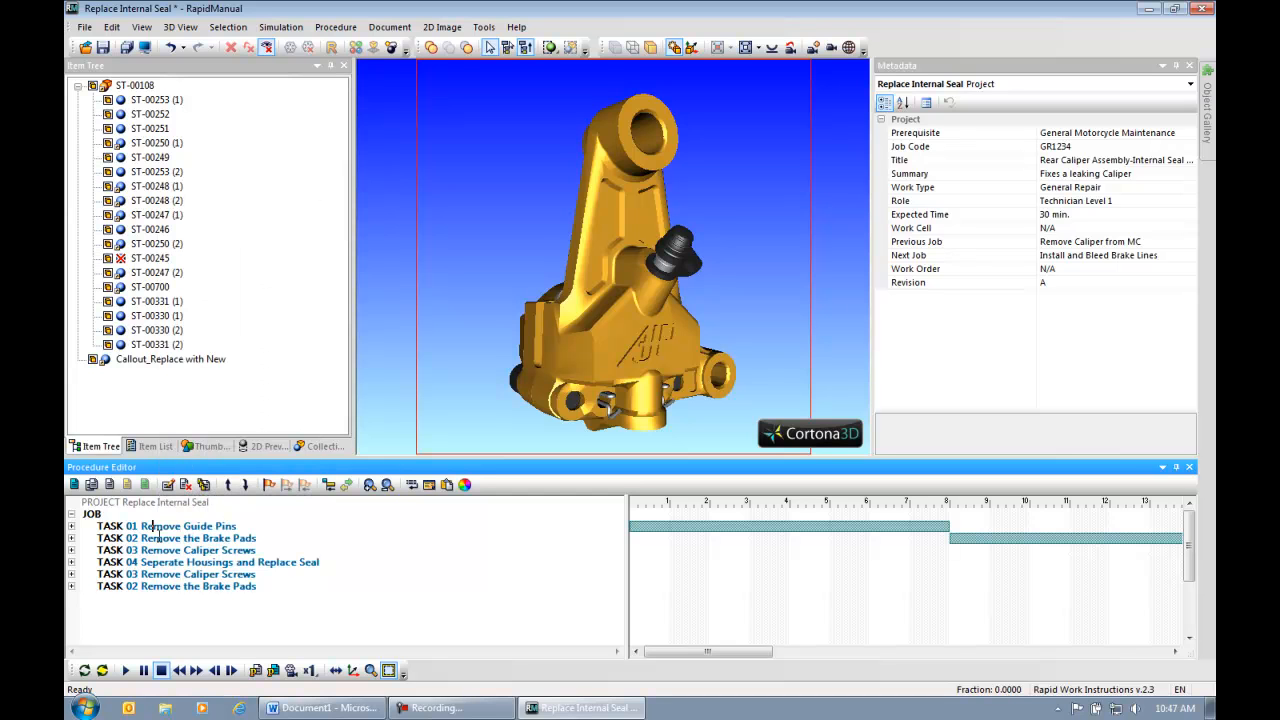
left_click(245, 484)
left_click(245, 485)
left_click(245, 485)
left_click(245, 485)
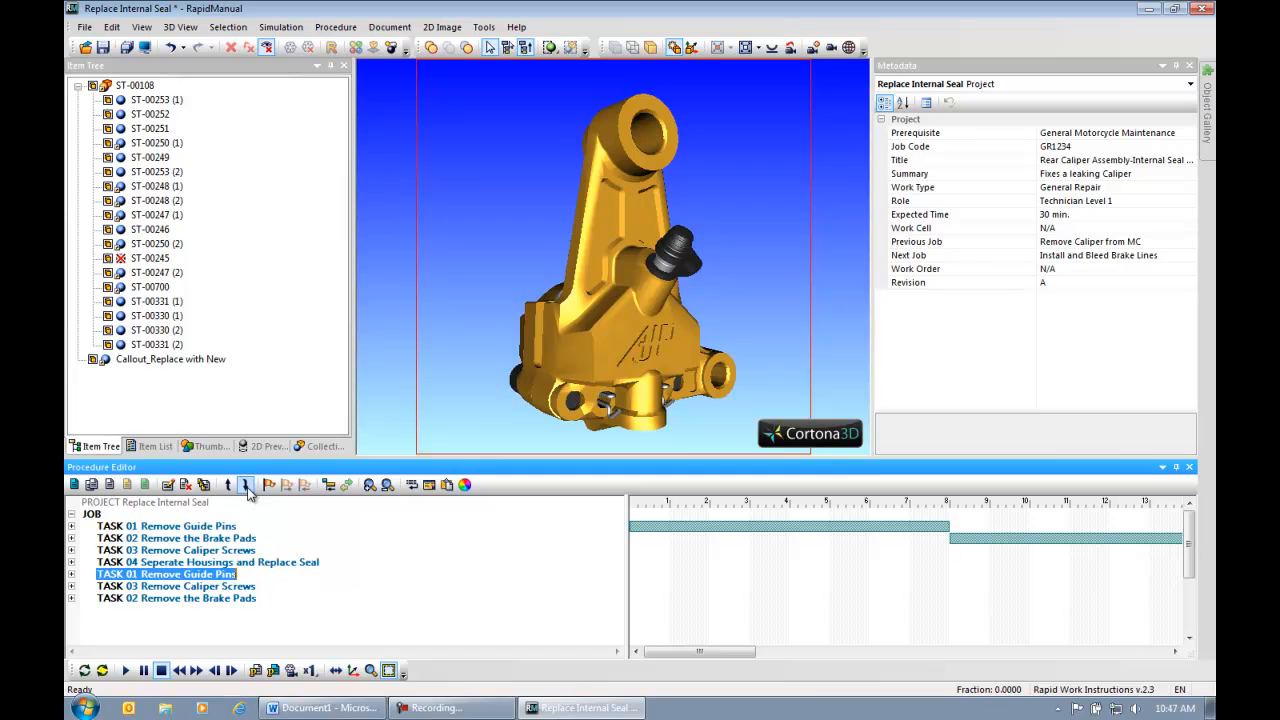
left_click(245, 485)
left_click(245, 485)
Invert the copied Remove Guide Pins task and retitle the copied caliper screws task below TASK 04 as 05 Install Caliper Screws.
right_click(179, 603)
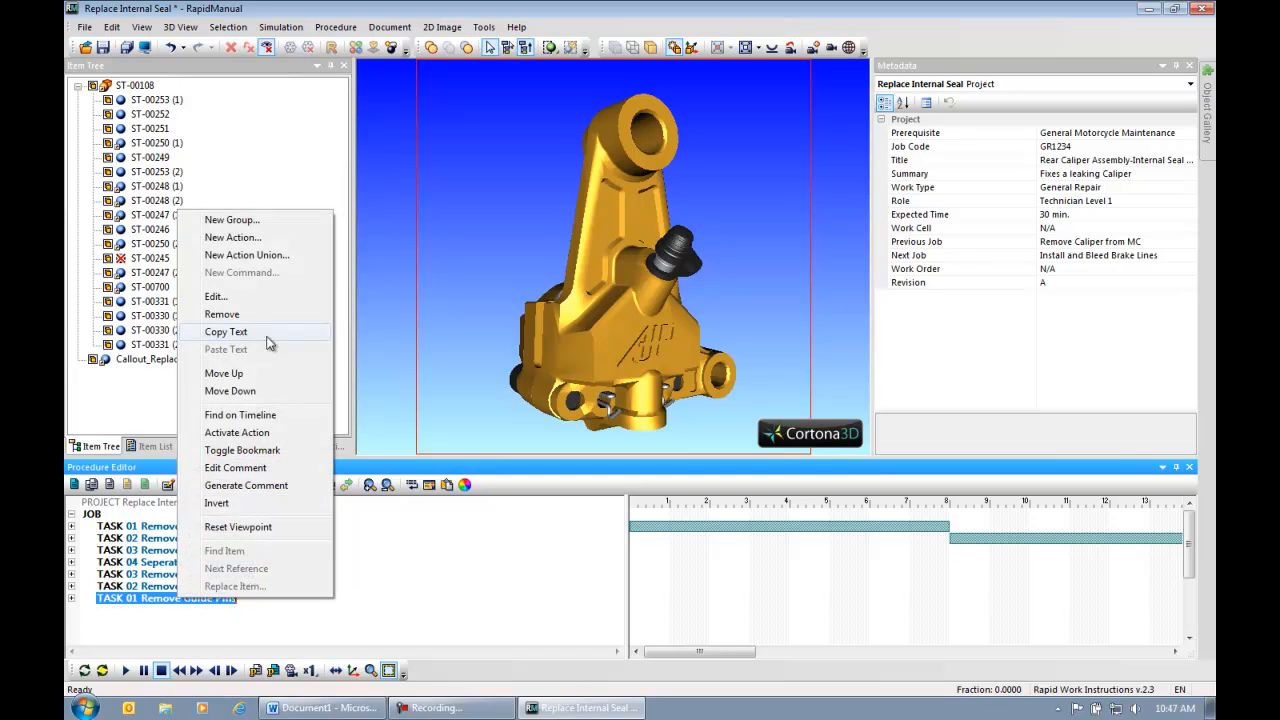
left_click(217, 503)
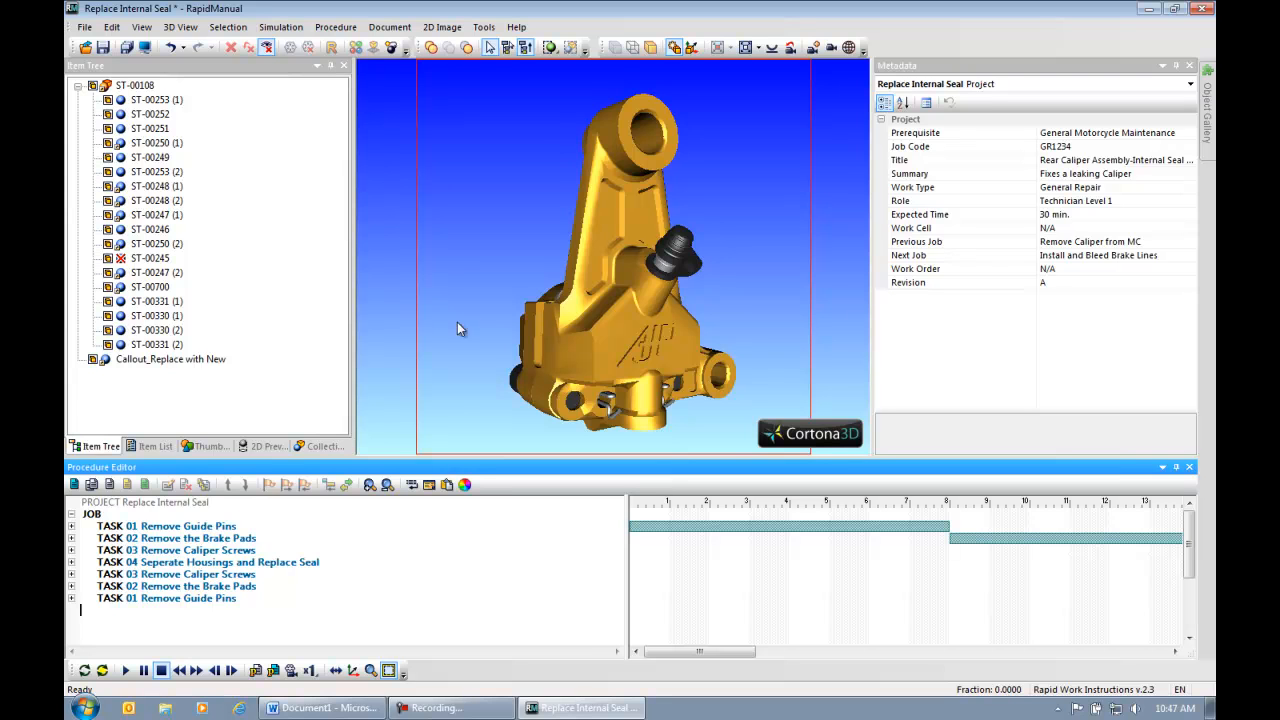
left_click(133, 577)
key("Delete")
type("5")
key("BackSpace")
key("BackSpace")
key("BackSpace")
key("BackSpace")
key("BackSpace")
key("BackSpace")
type("Install")
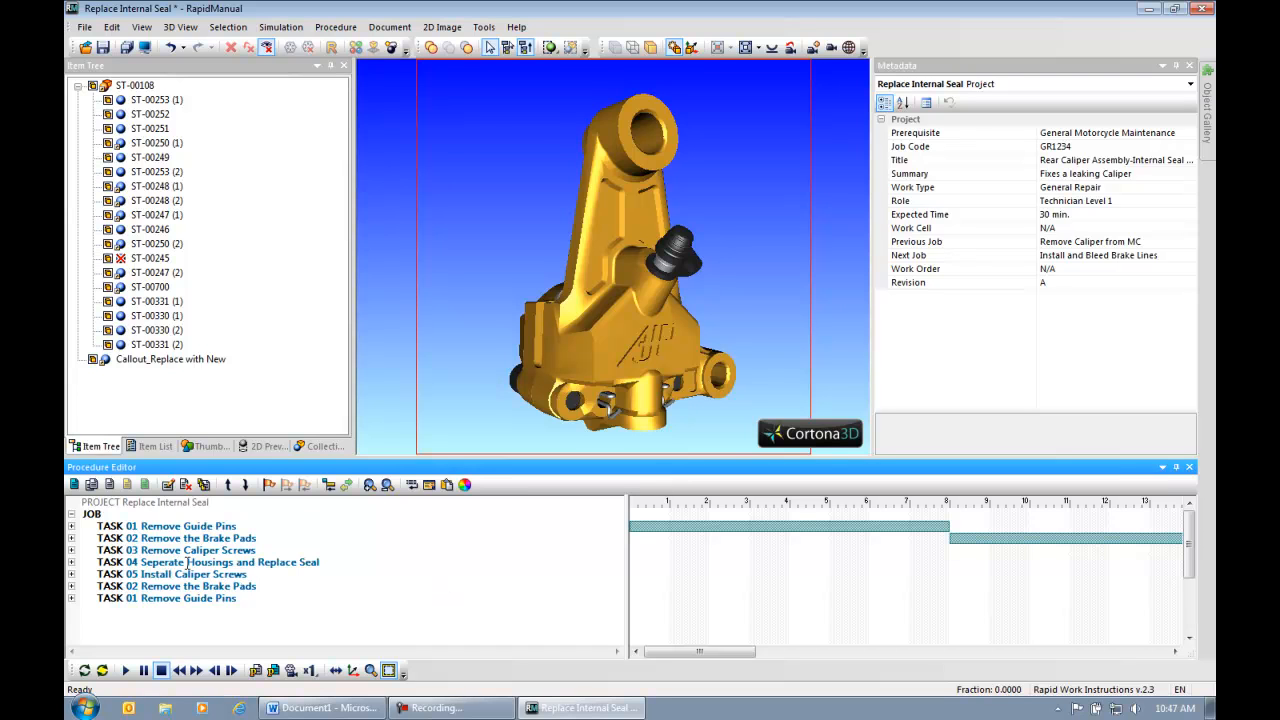
Retitle the last two copied tasks as 06 Install the Brake Pads and 07 Install Guide Pins.
key("BackSpace")
type("6")
key("Delete")
key("Delete")
key("Delete")
key("Delete")
key("Delete")
key("Delete")
key("Delete")
type("Install")
key("BackSpace")
type("7I")
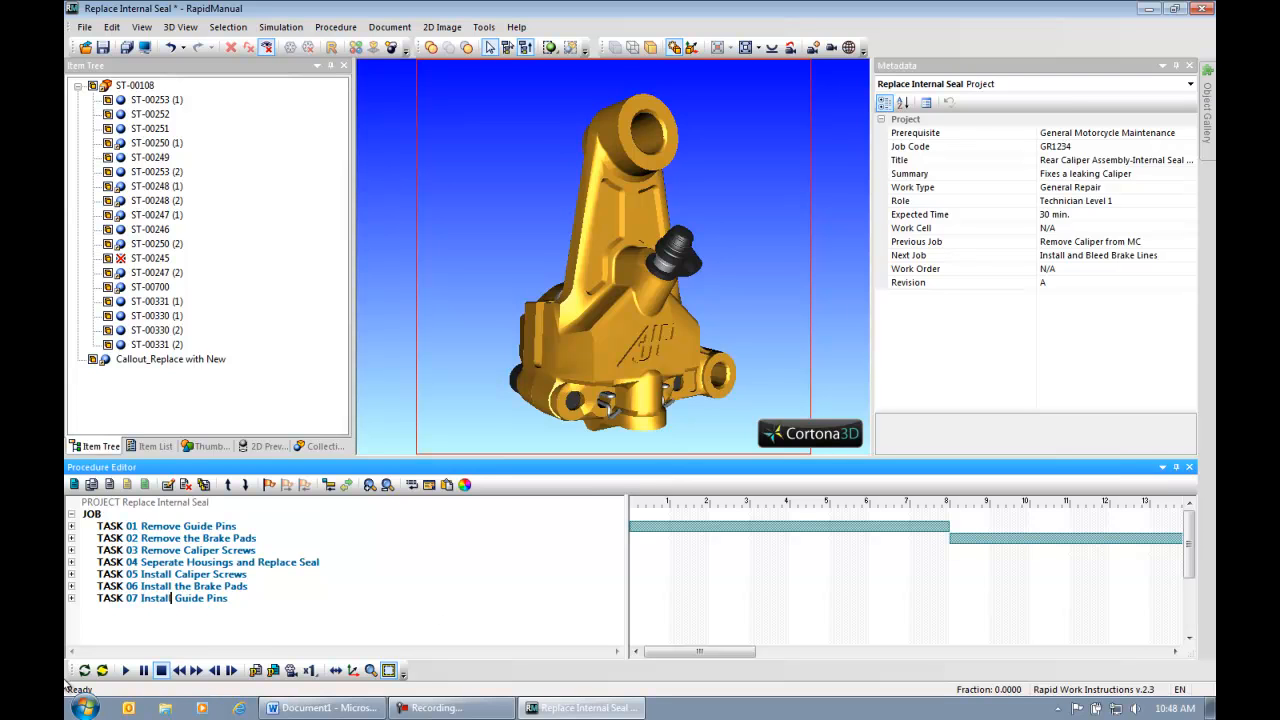
Check the actions inside TASK 07, skip ahead to TASK 04 and play the procedure through the reinstallation tasks.
left_click(71, 599)
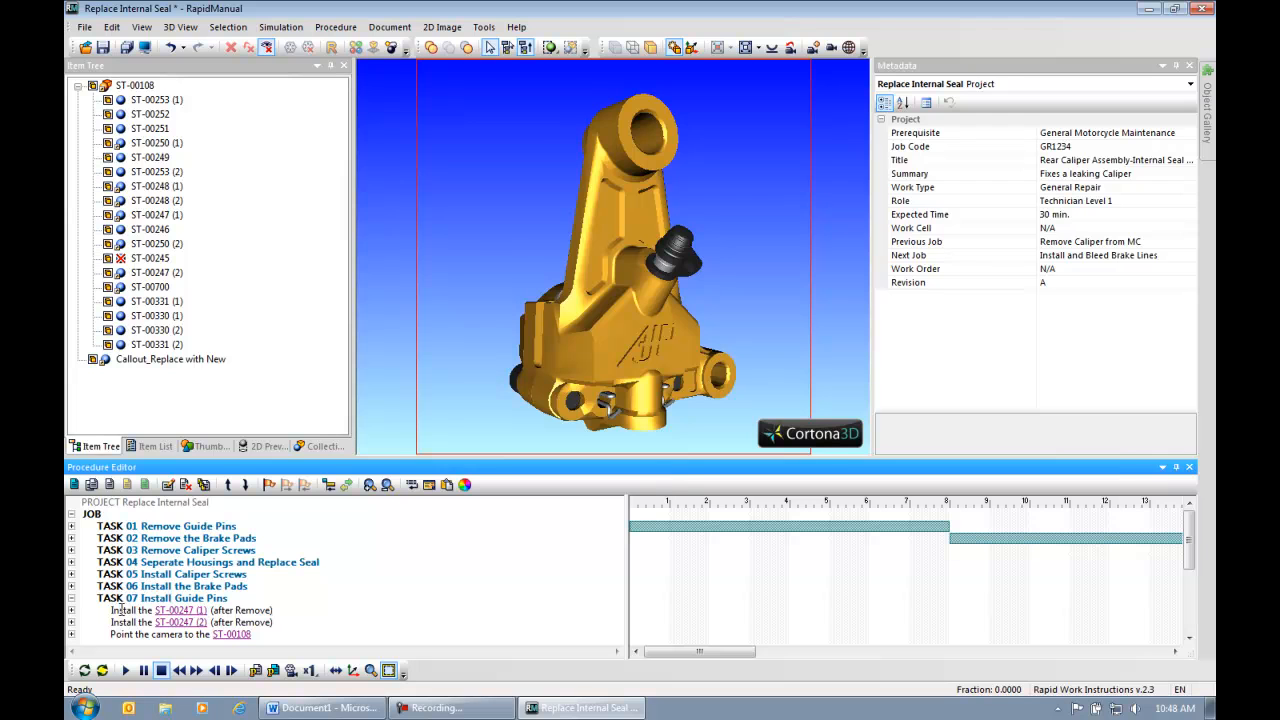
left_click(71, 598)
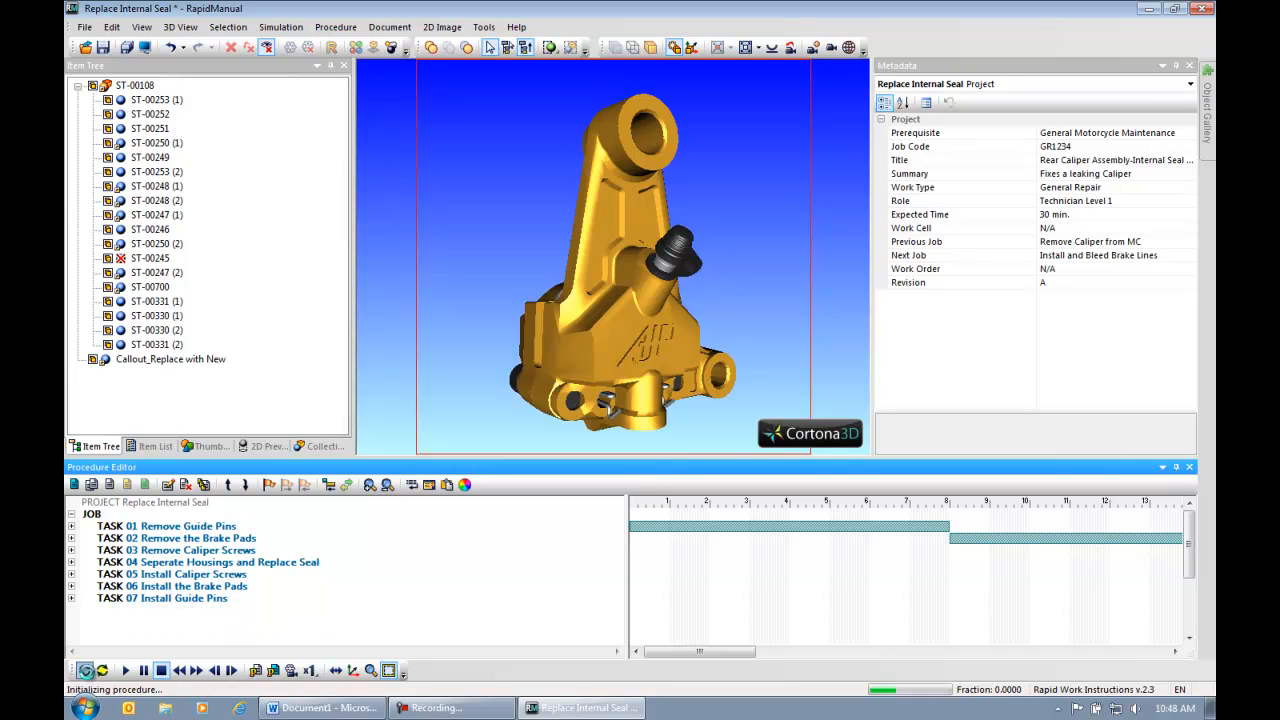
left_click(231, 671)
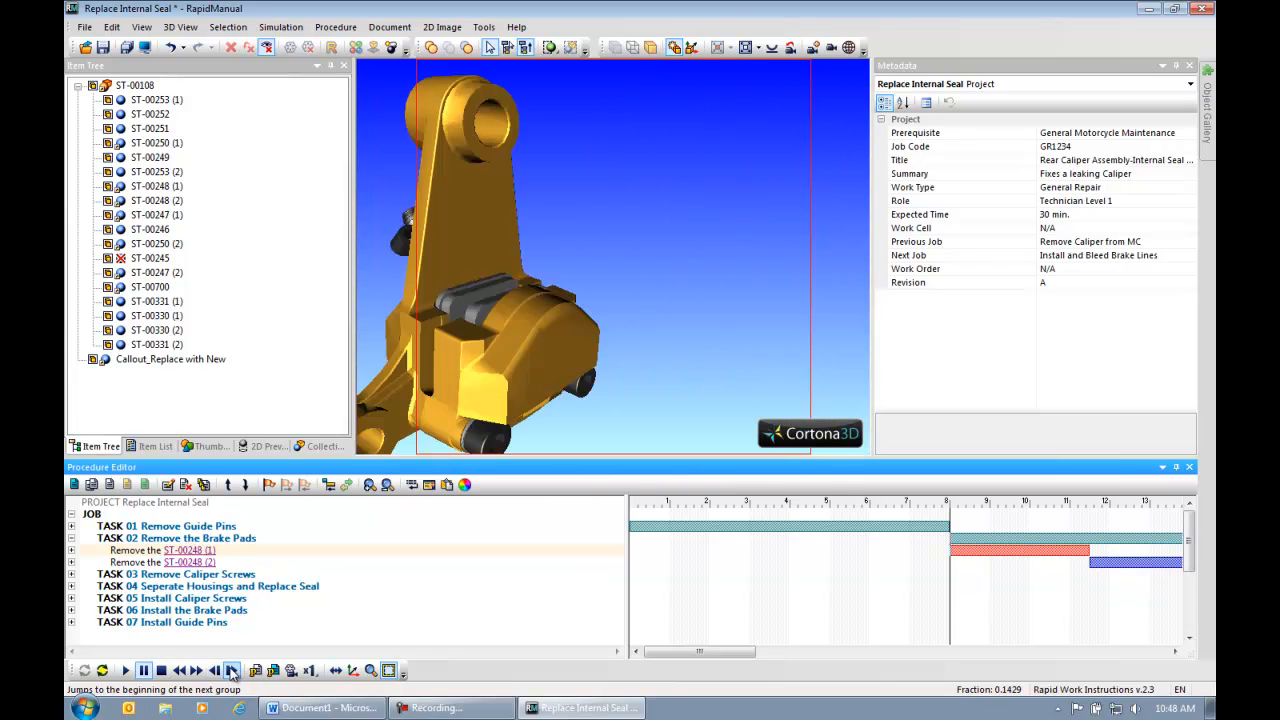
left_click(231, 671)
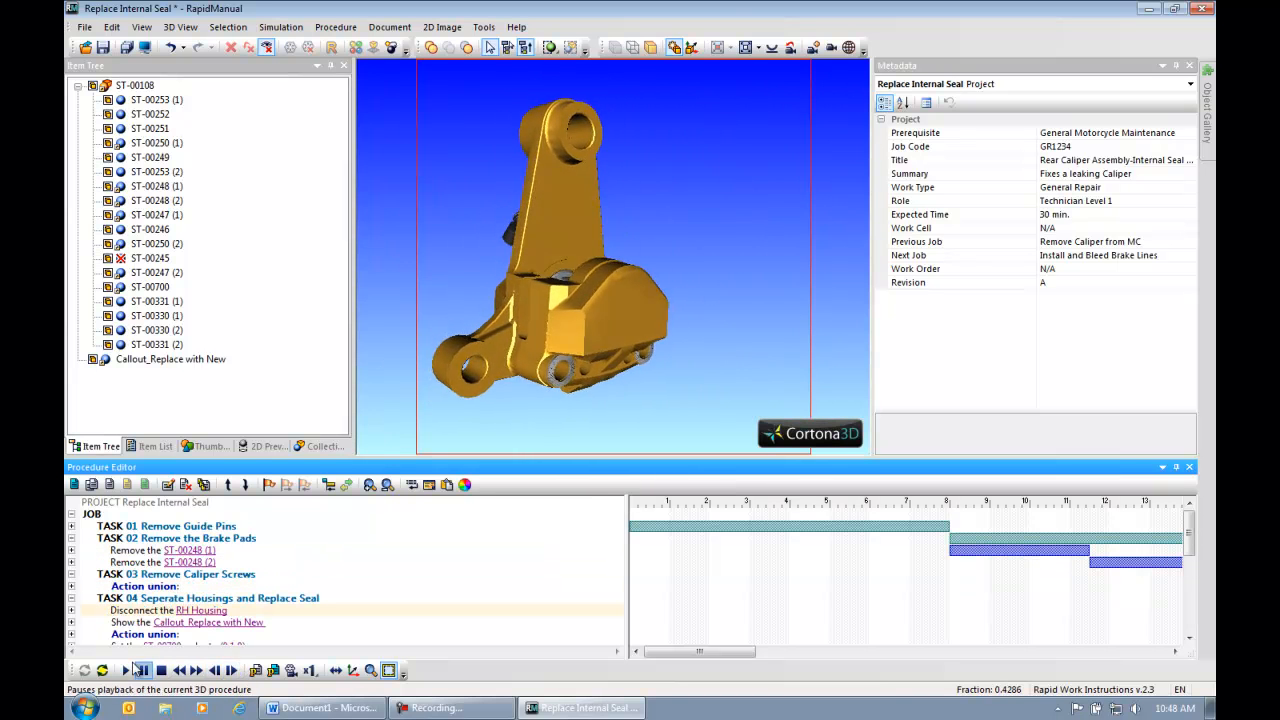
left_click(127, 671)
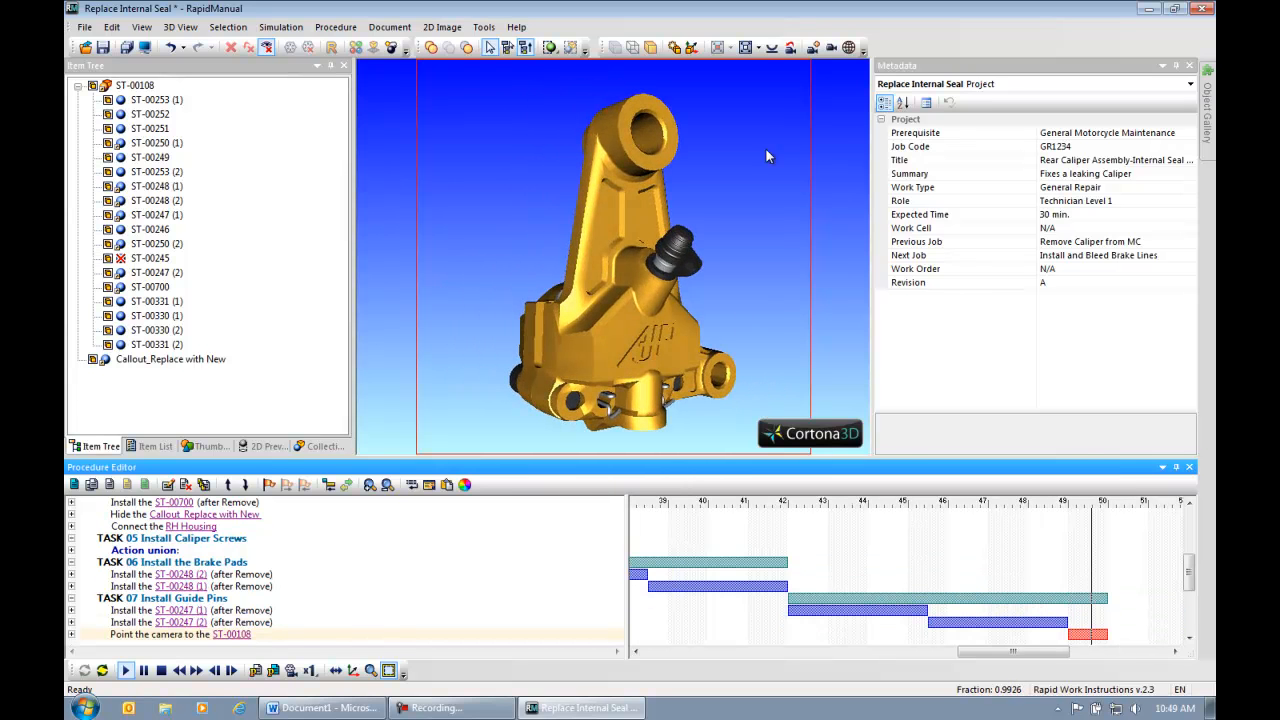
Save the project and generate its work instruction document.
left_click(103, 47)
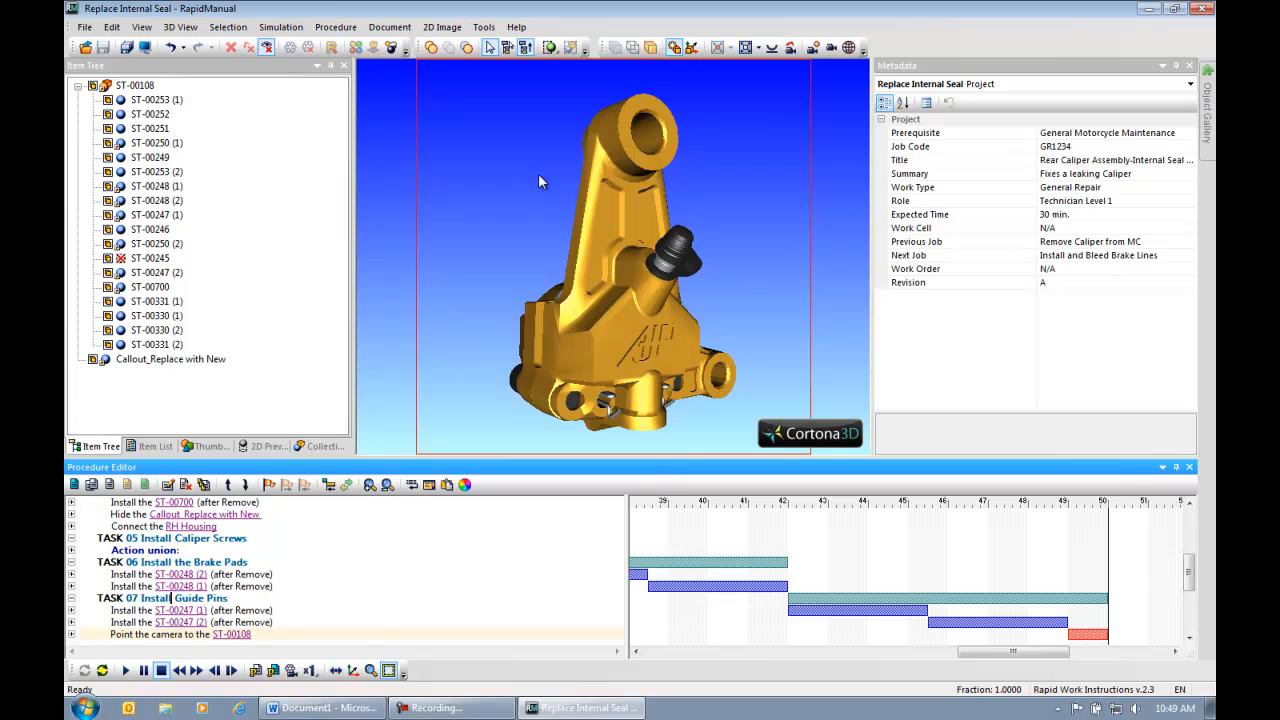
left_click(398, 30)
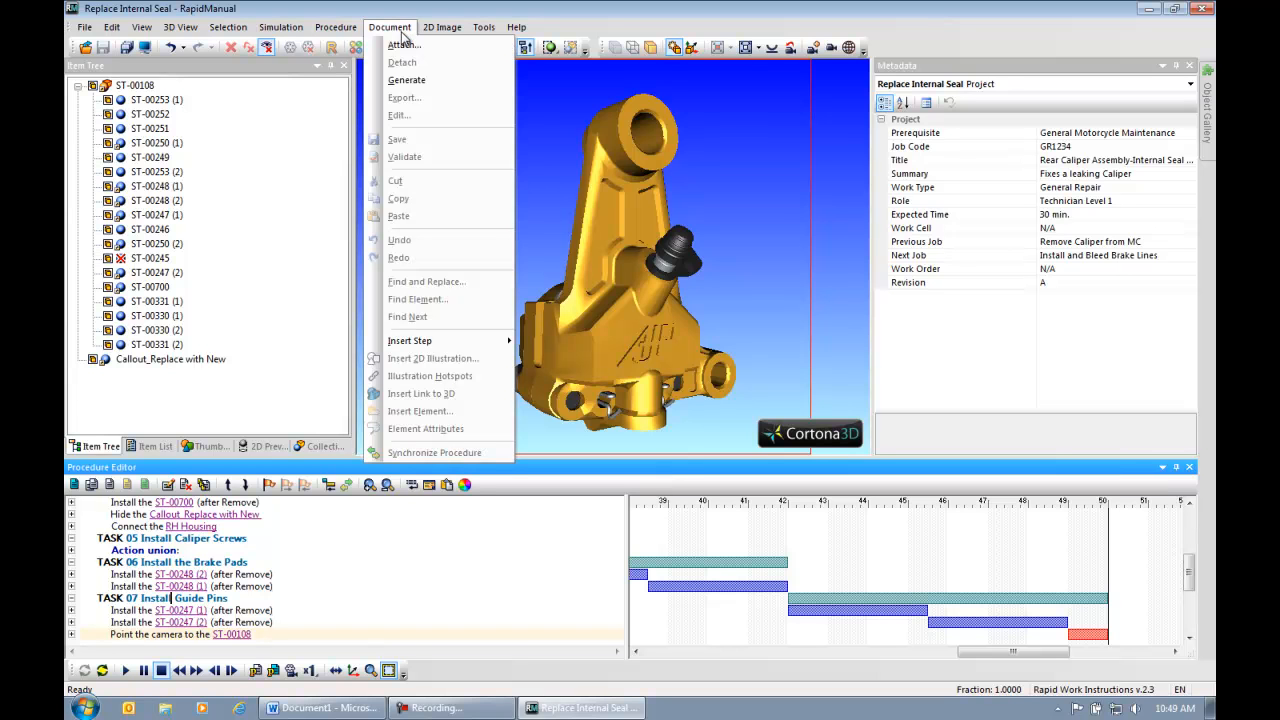
left_click(407, 80)
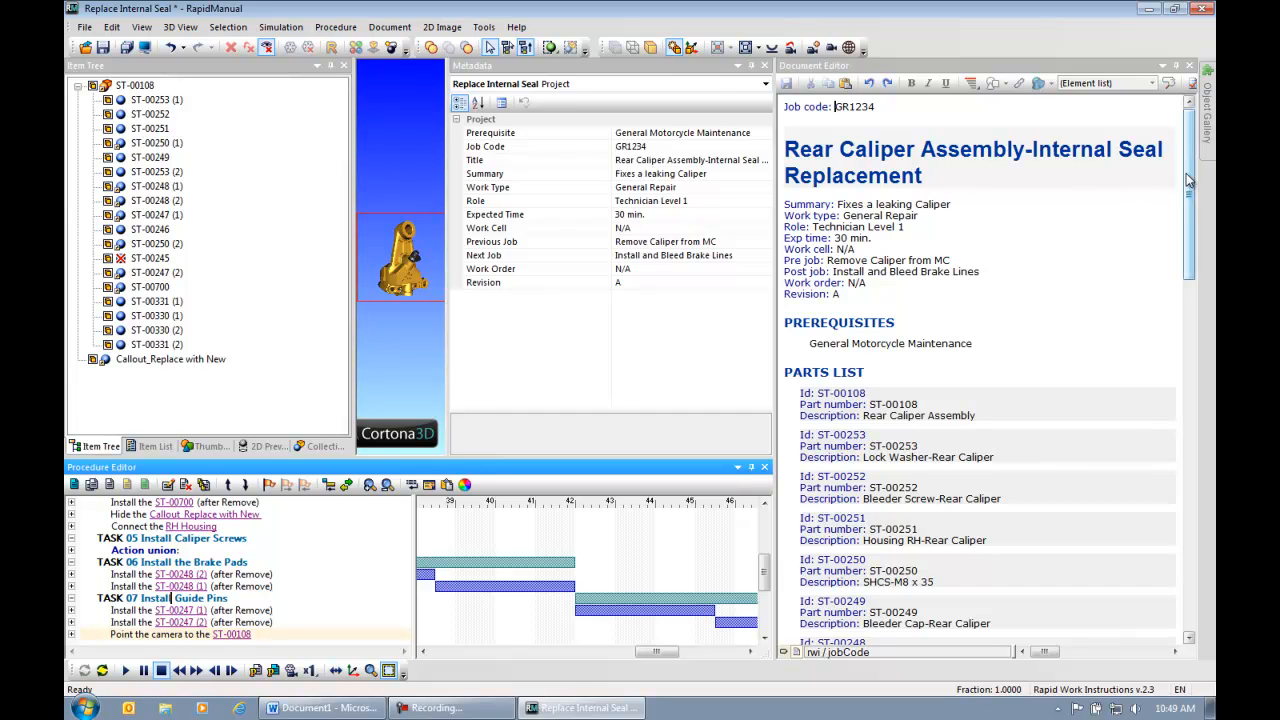
Insert the 02 Remove Brake Pads illustration in TASK 2 of the document, after the line for removing ST-00248 (1).
left_click_drag(1189, 179, 1196, 258)
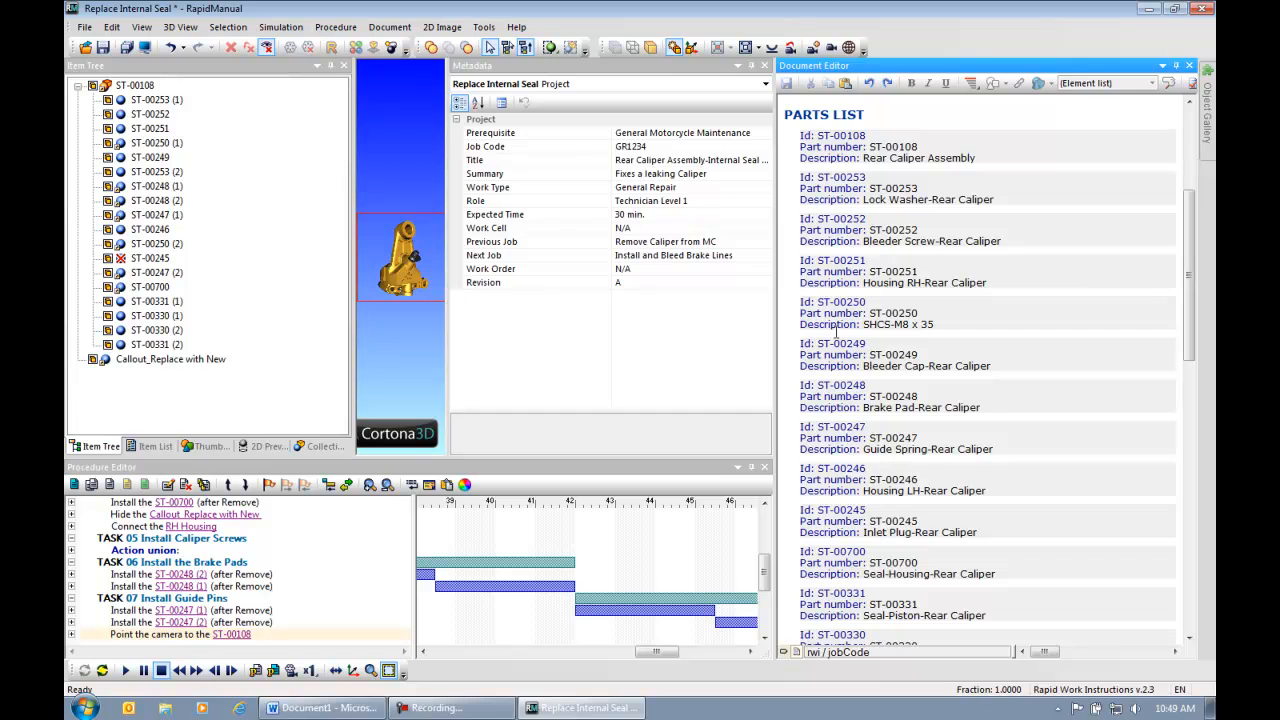
left_click_drag(1190, 218, 1185, 342)
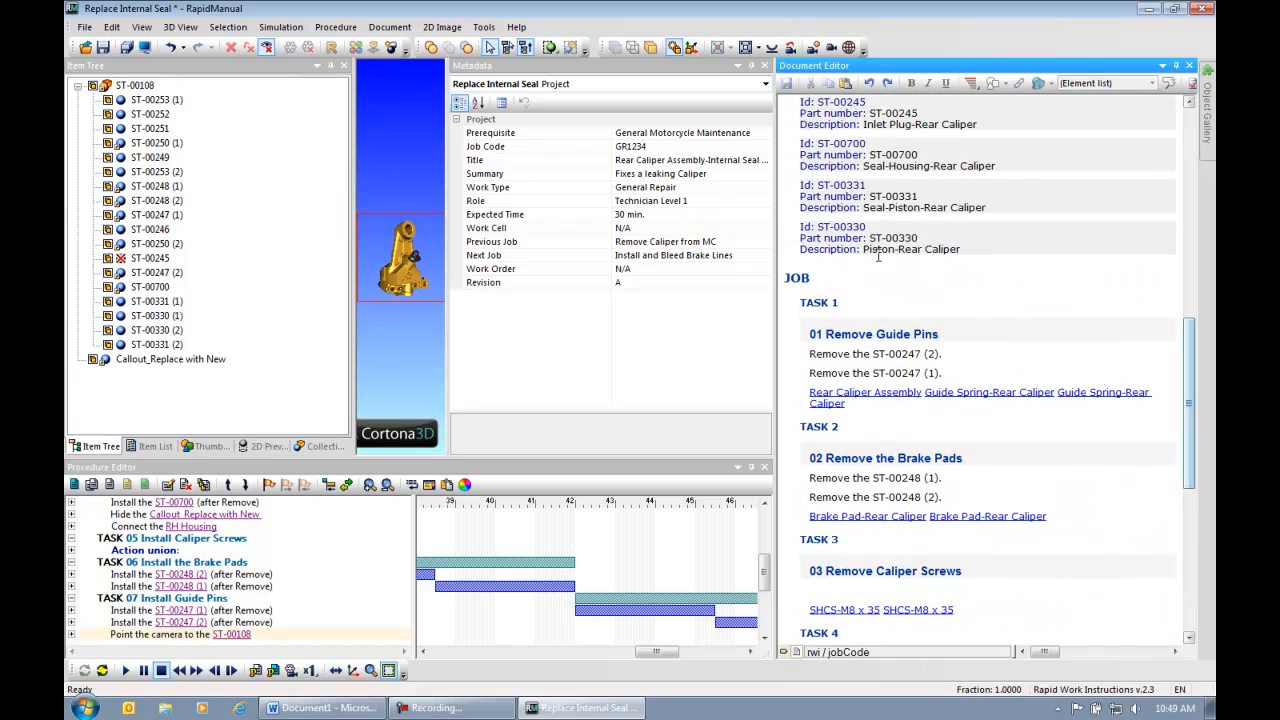
left_click(876, 353)
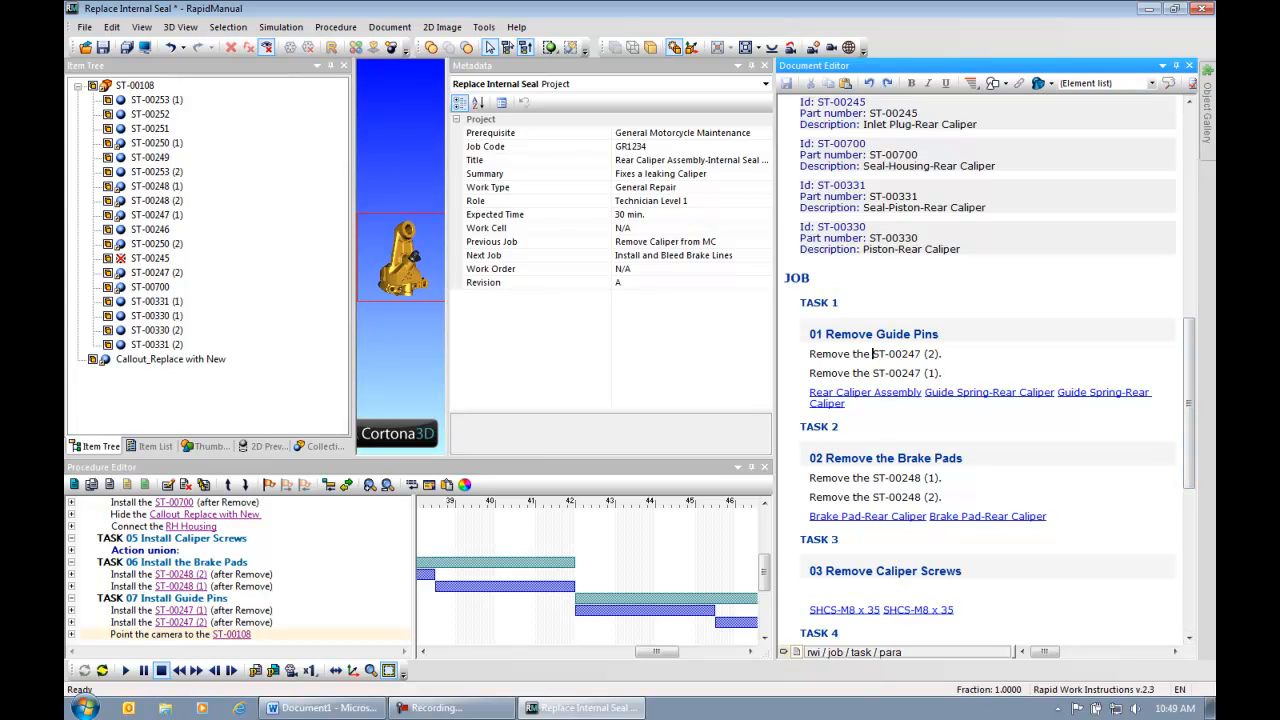
scroll(1182, 400, "down", 3)
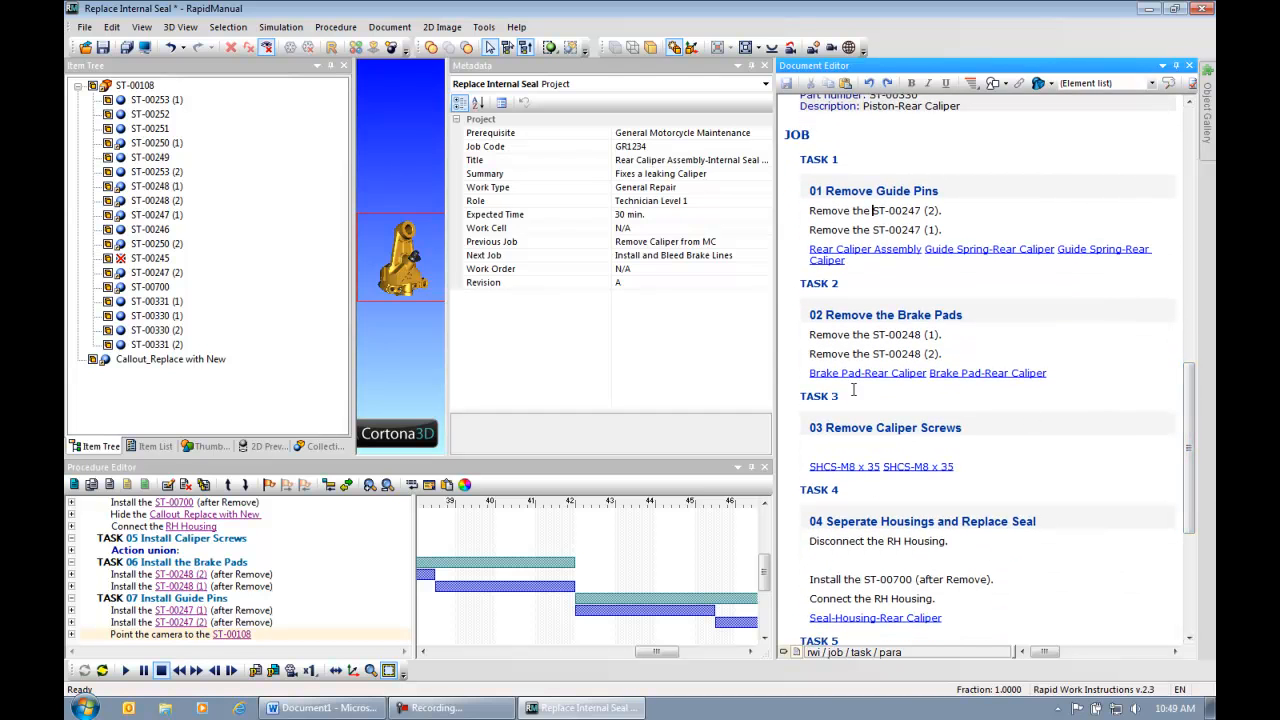
left_click(1007, 86)
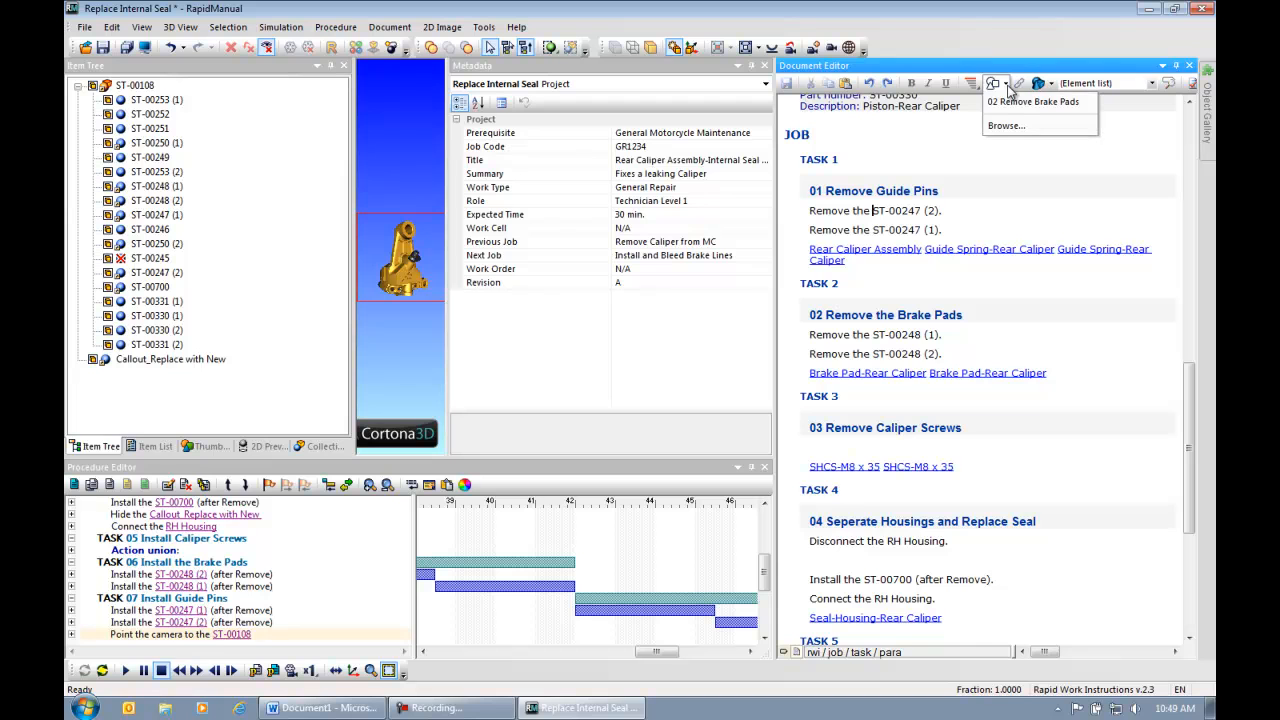
left_click(1190, 408)
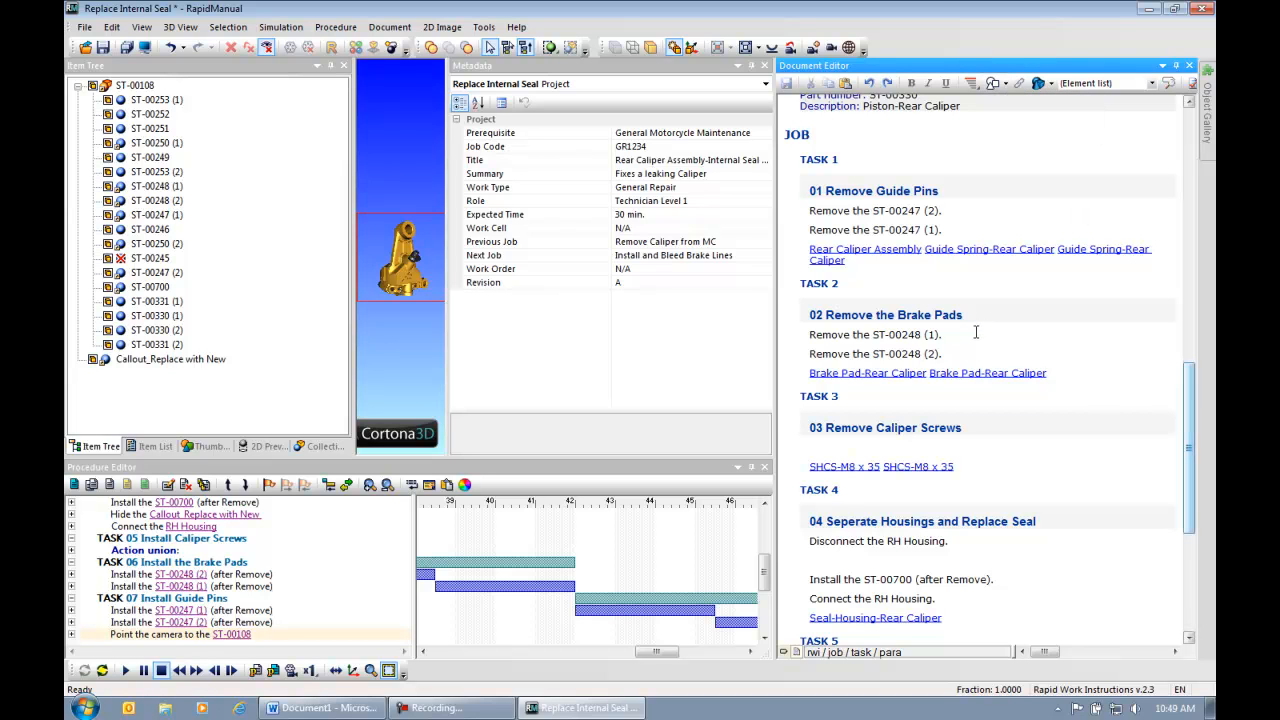
left_click(1005, 84)
left_click(1005, 102)
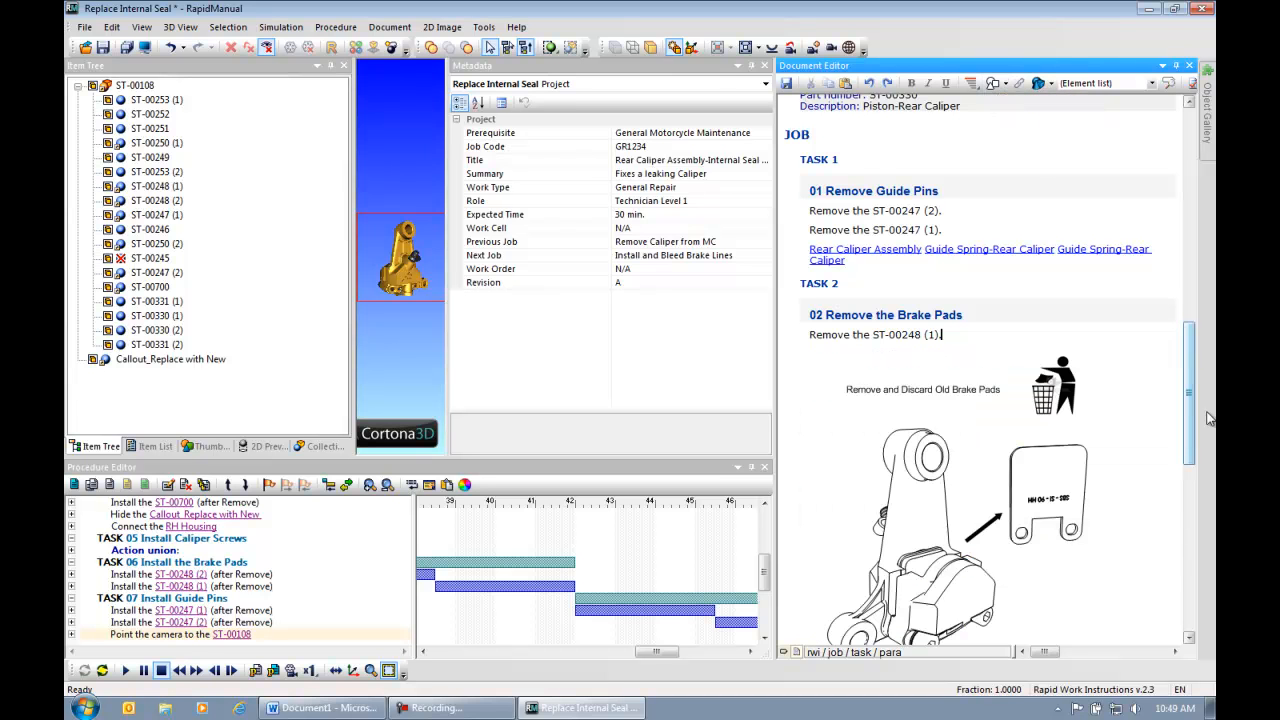
left_click_drag(1187, 380, 1200, 285)
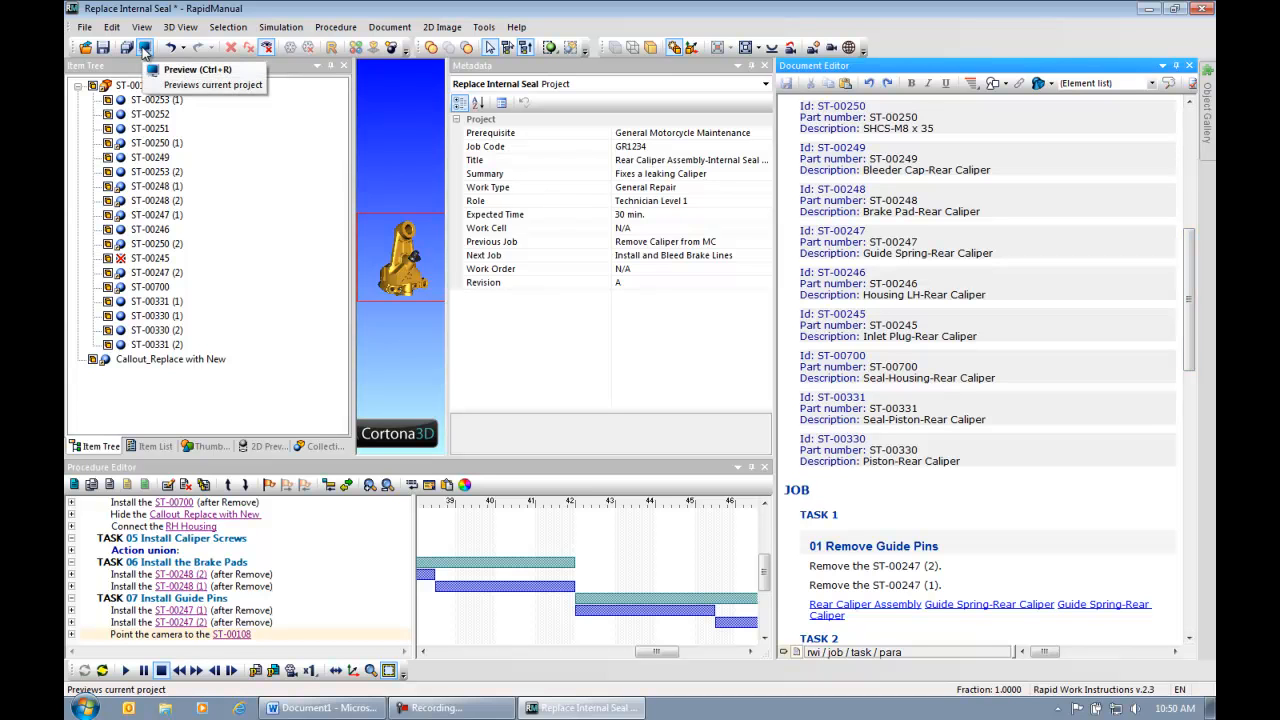
Preview the project, review its BOM, resources, instructions and document sections, and play the 3D procedure.
left_click(144, 50)
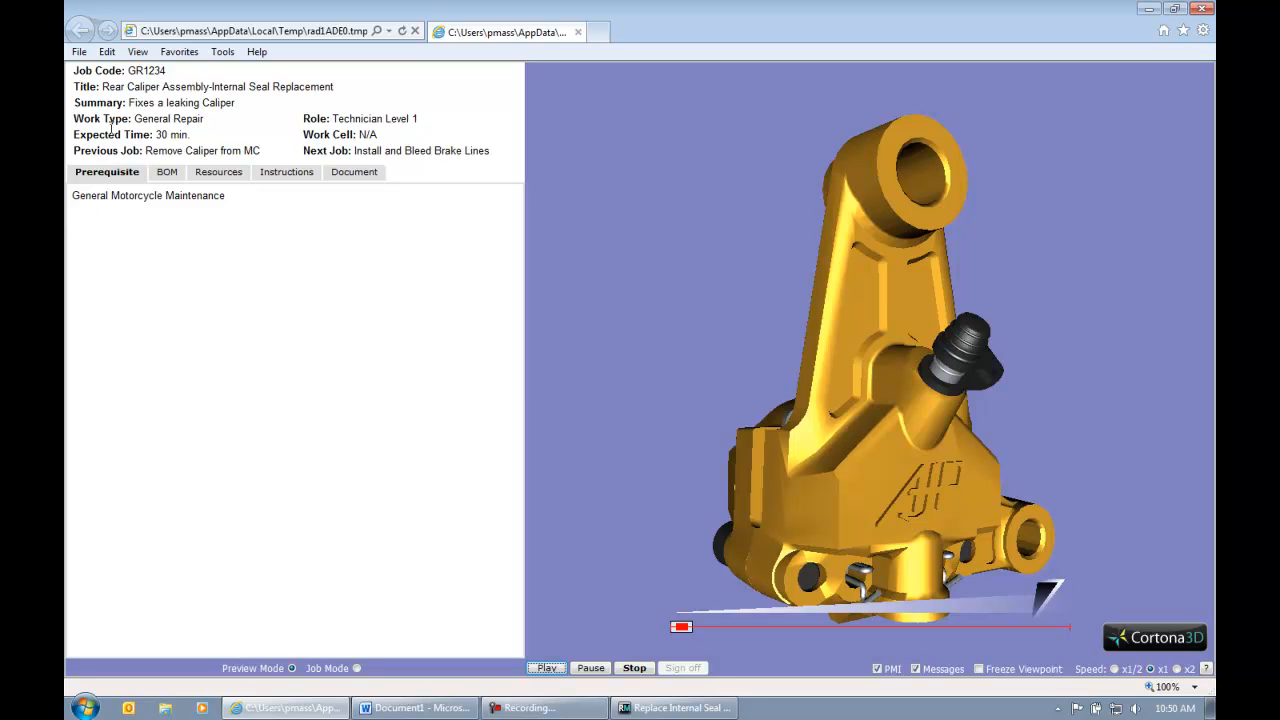
left_click(170, 172)
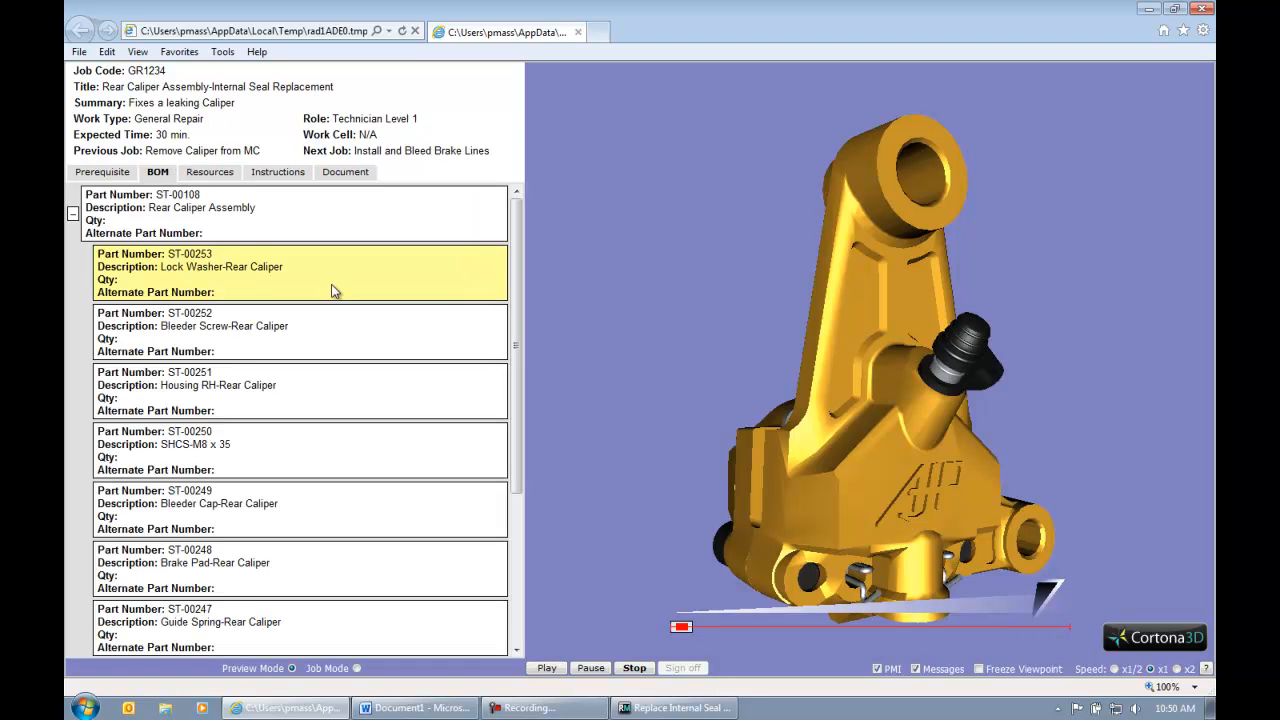
left_click(212, 174)
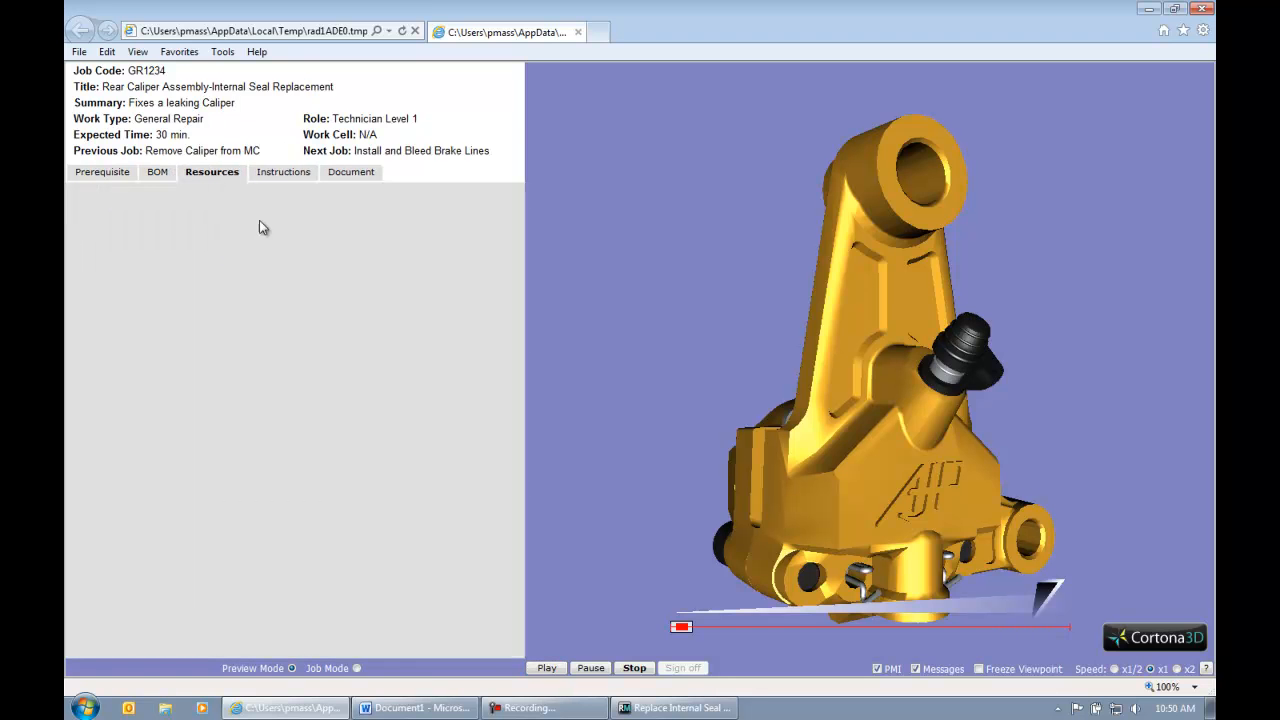
left_click(285, 175)
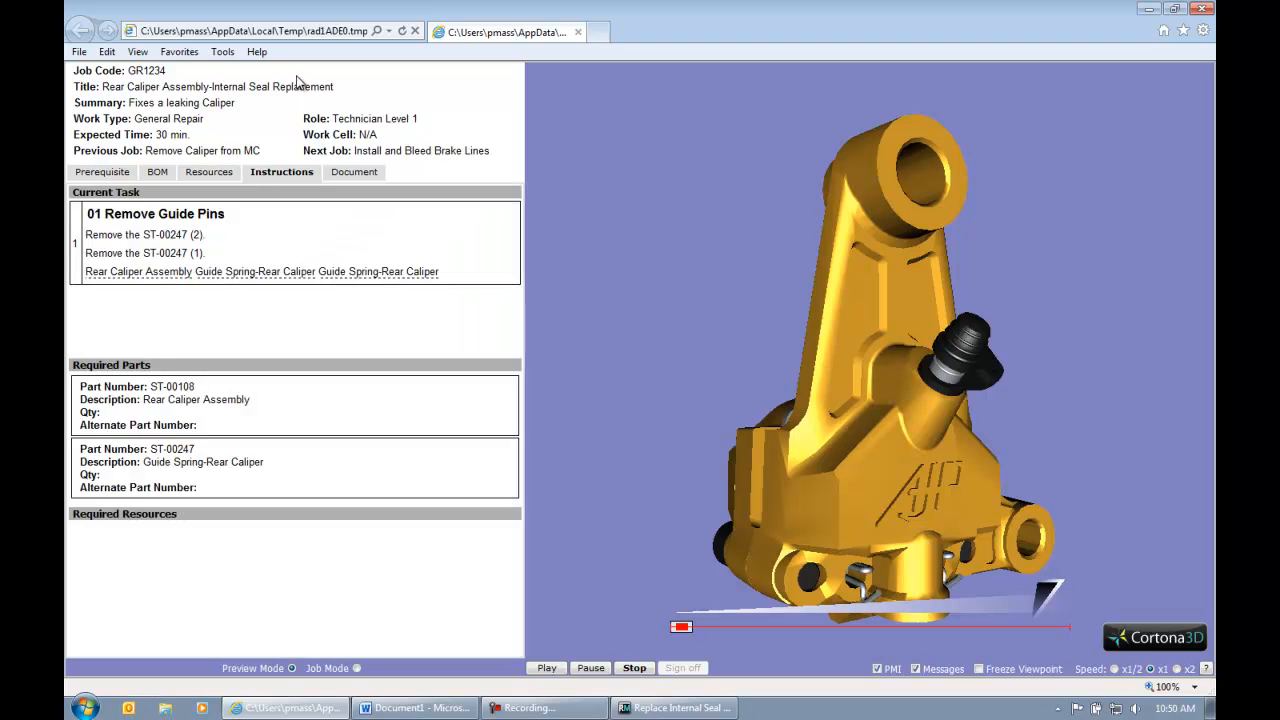
left_click(352, 175)
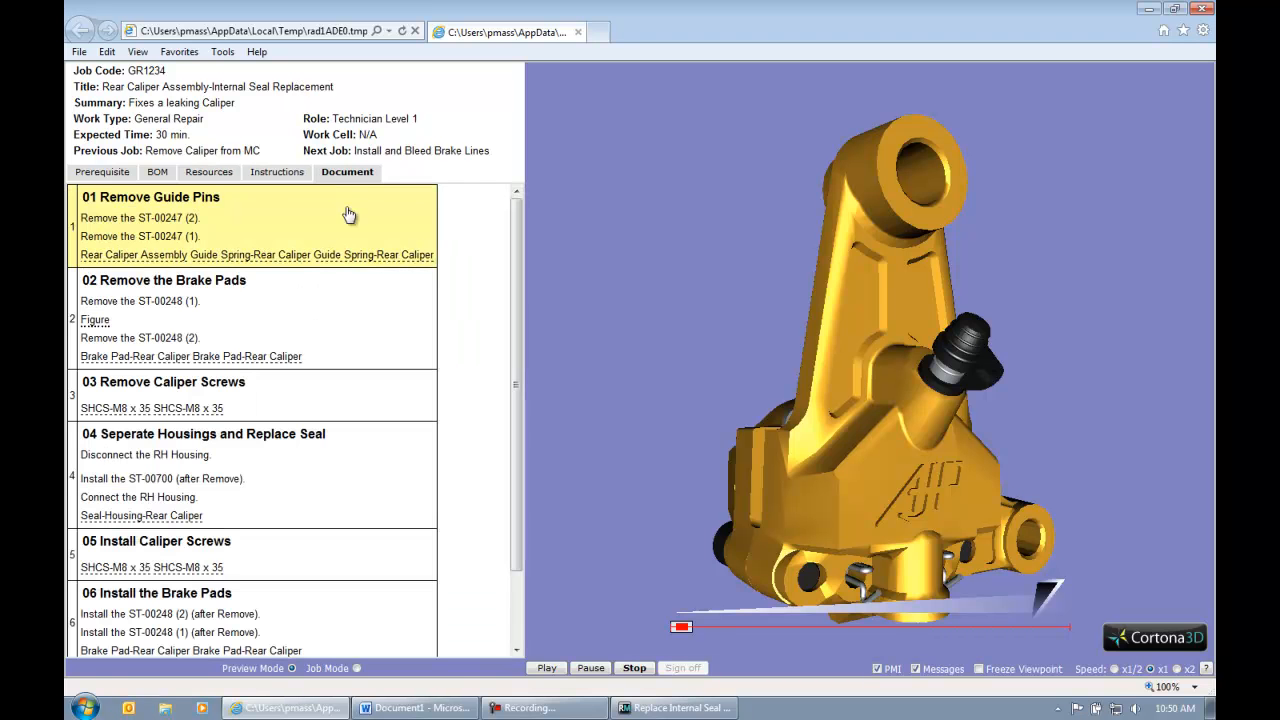
left_click_drag(520, 288, 502, 166)
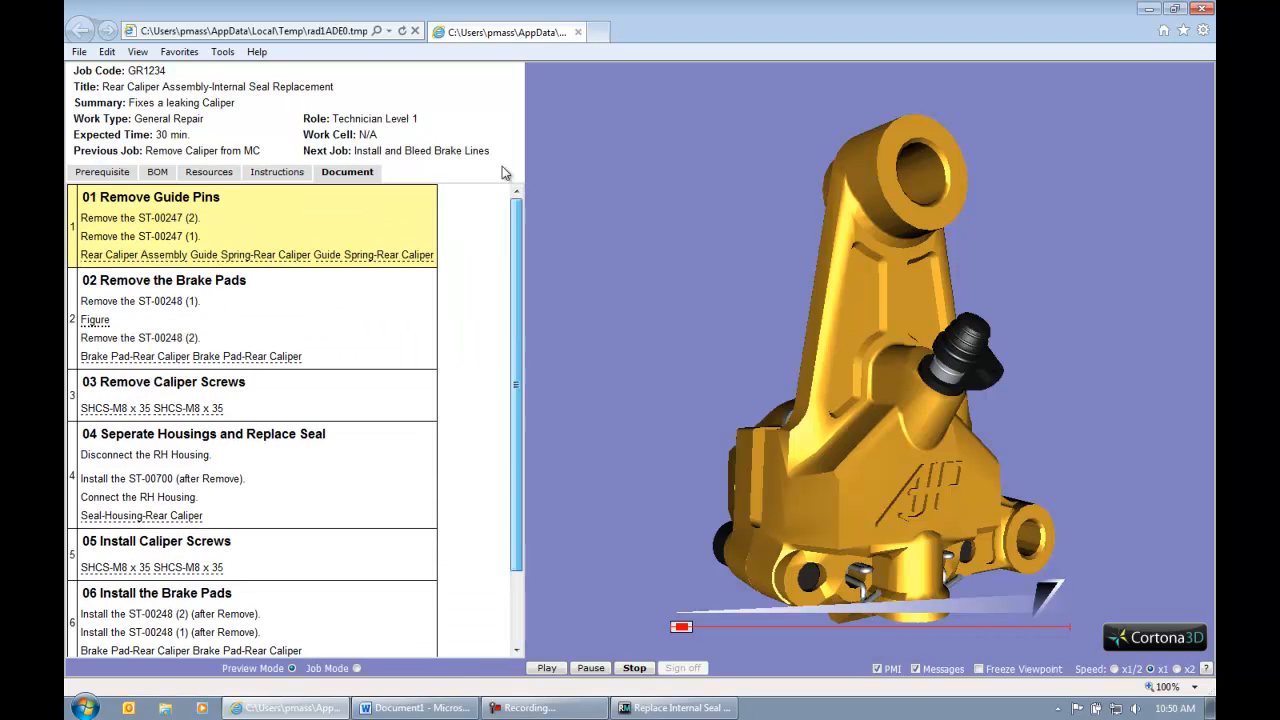
left_click(545, 668)
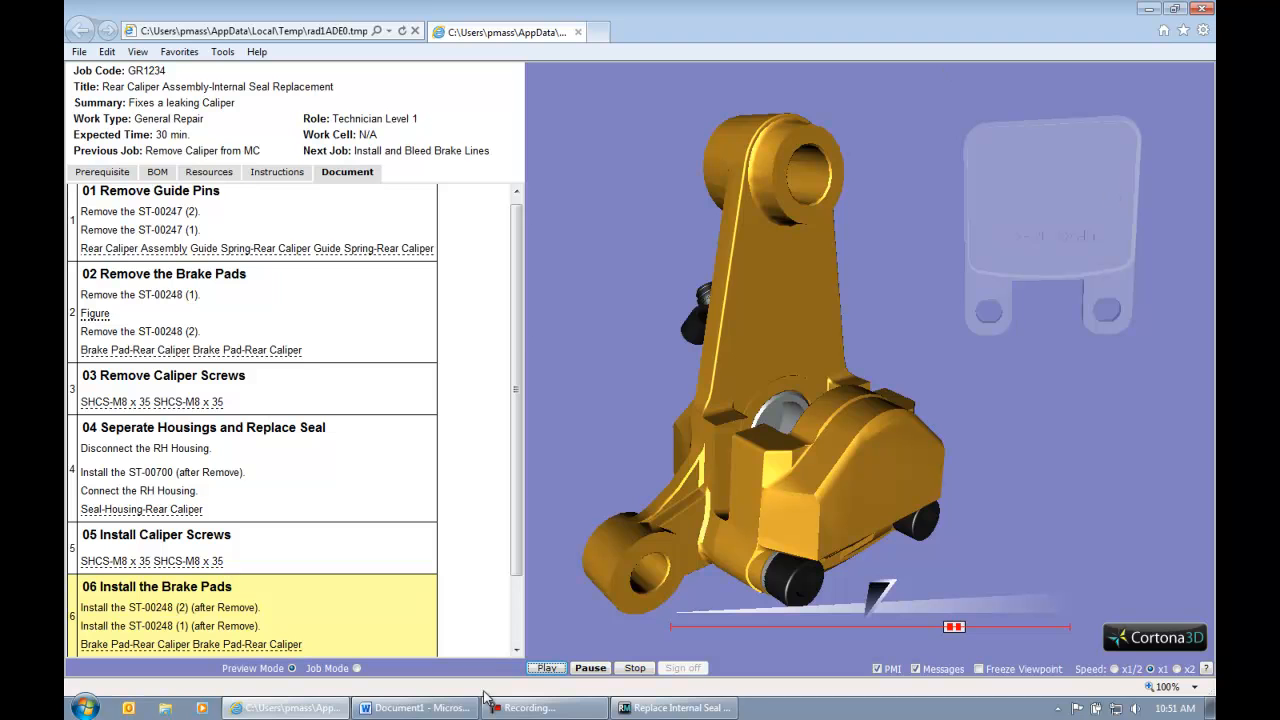
Return to RapidManual and open the Replace Internal Seal-DITA project from the Caliper-Demo working space.
left_click(672, 708)
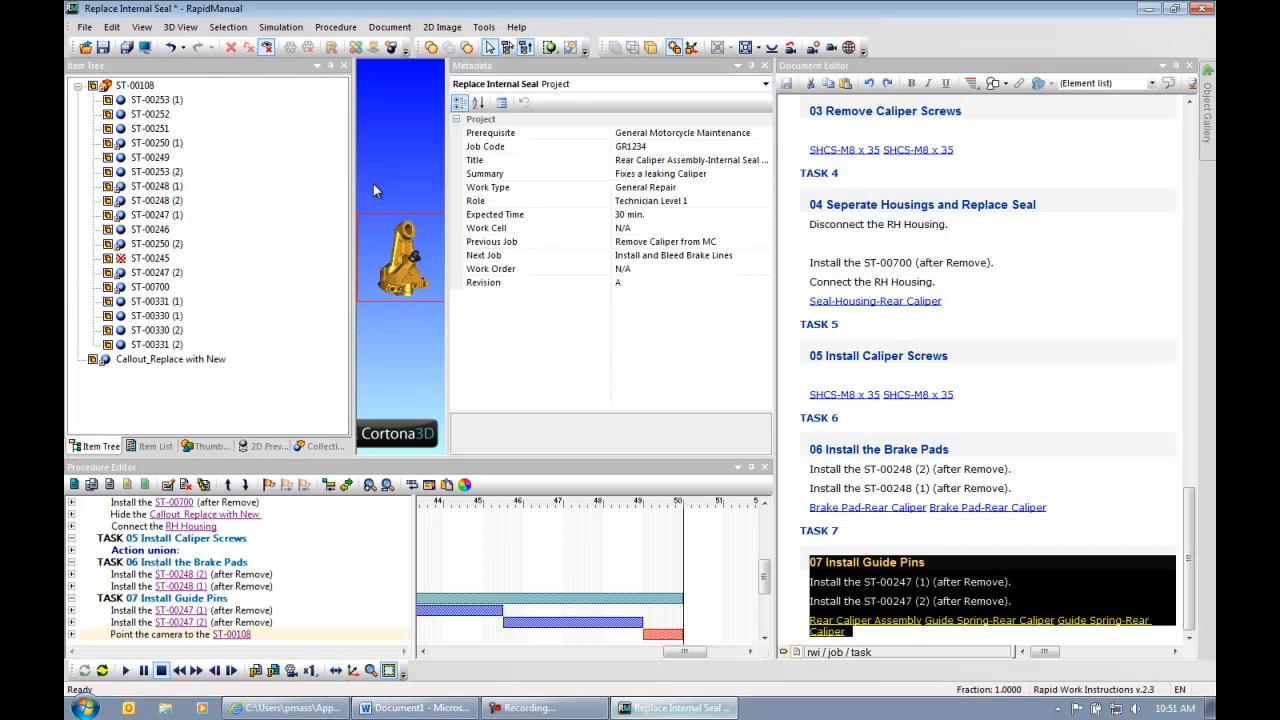
left_click(85, 27)
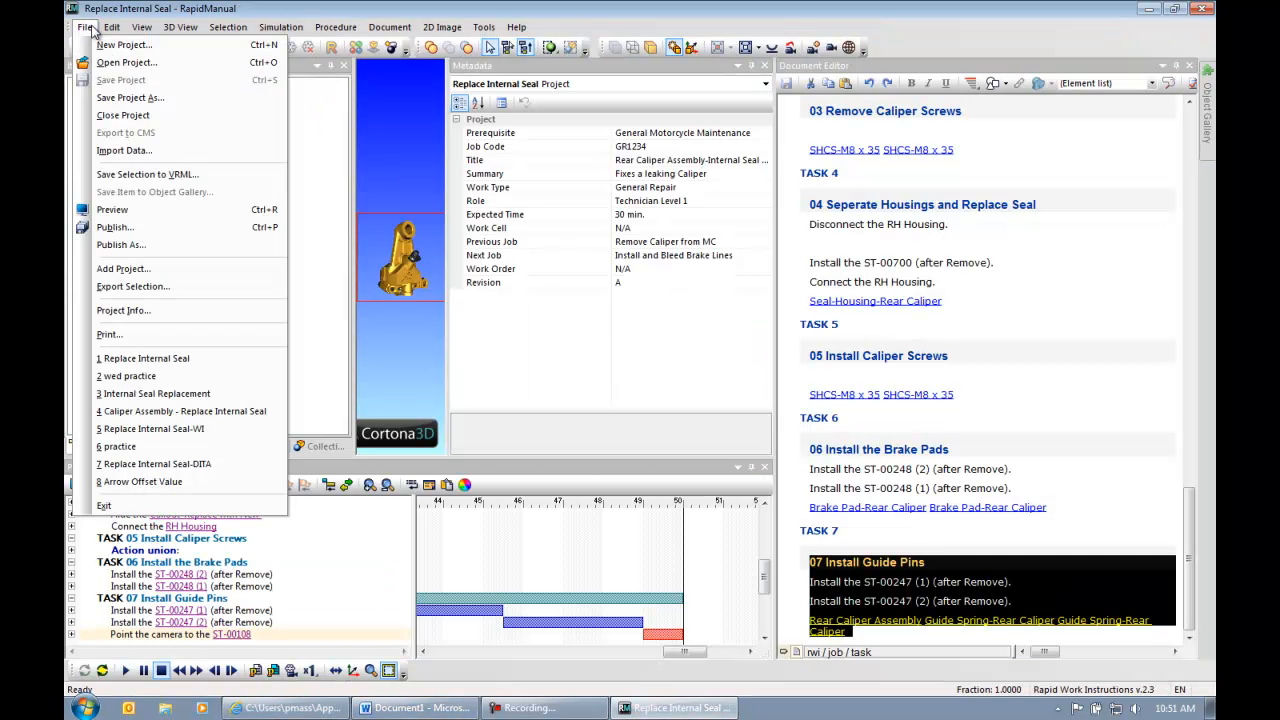
left_click(110, 63)
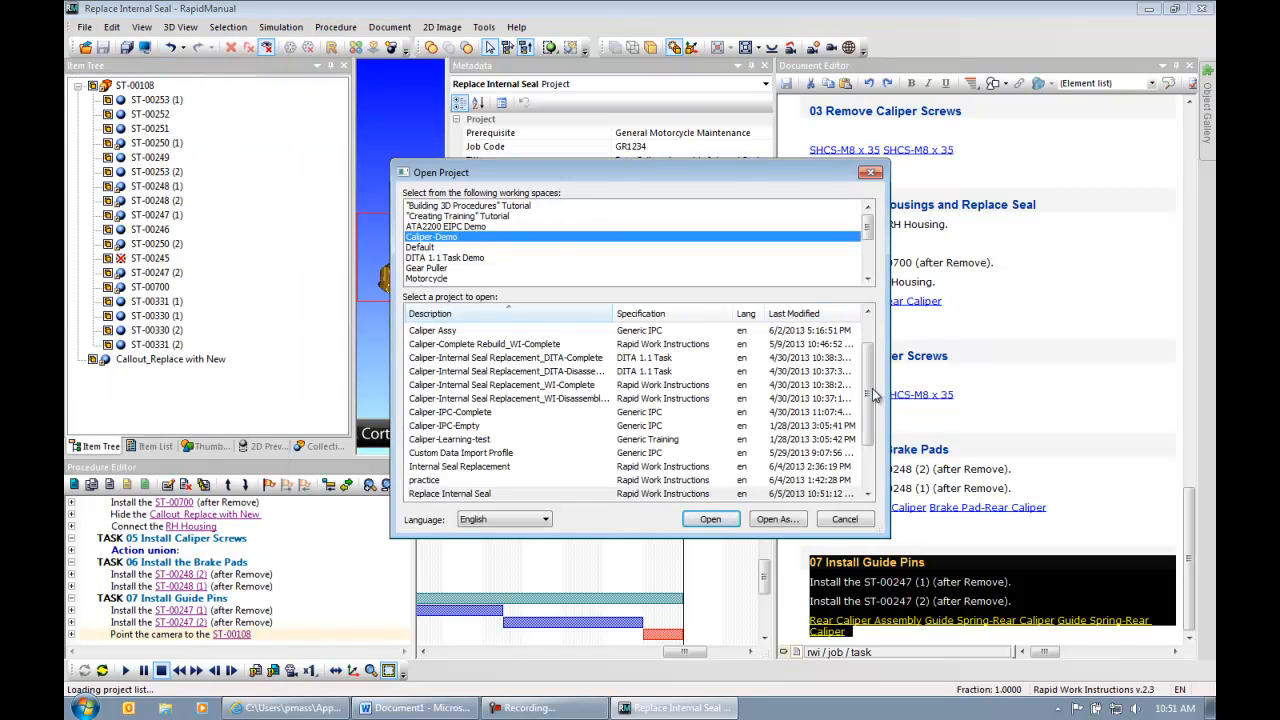
scroll(873, 395, "down", 1)
left_click(476, 467)
left_click(726, 520)
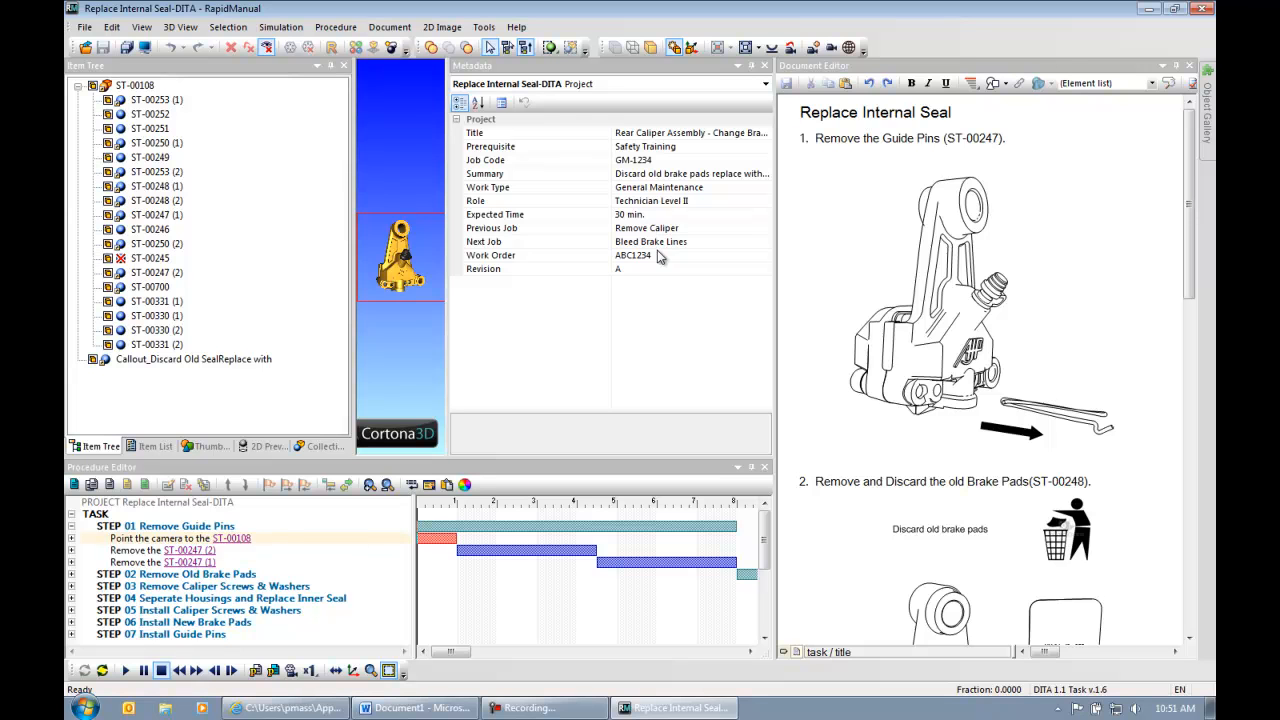
Auto-hide the metadata to enlarge the 3D view and collapse STEP 01 Remove Guide Pins in the procedure outline.
left_click(751, 65)
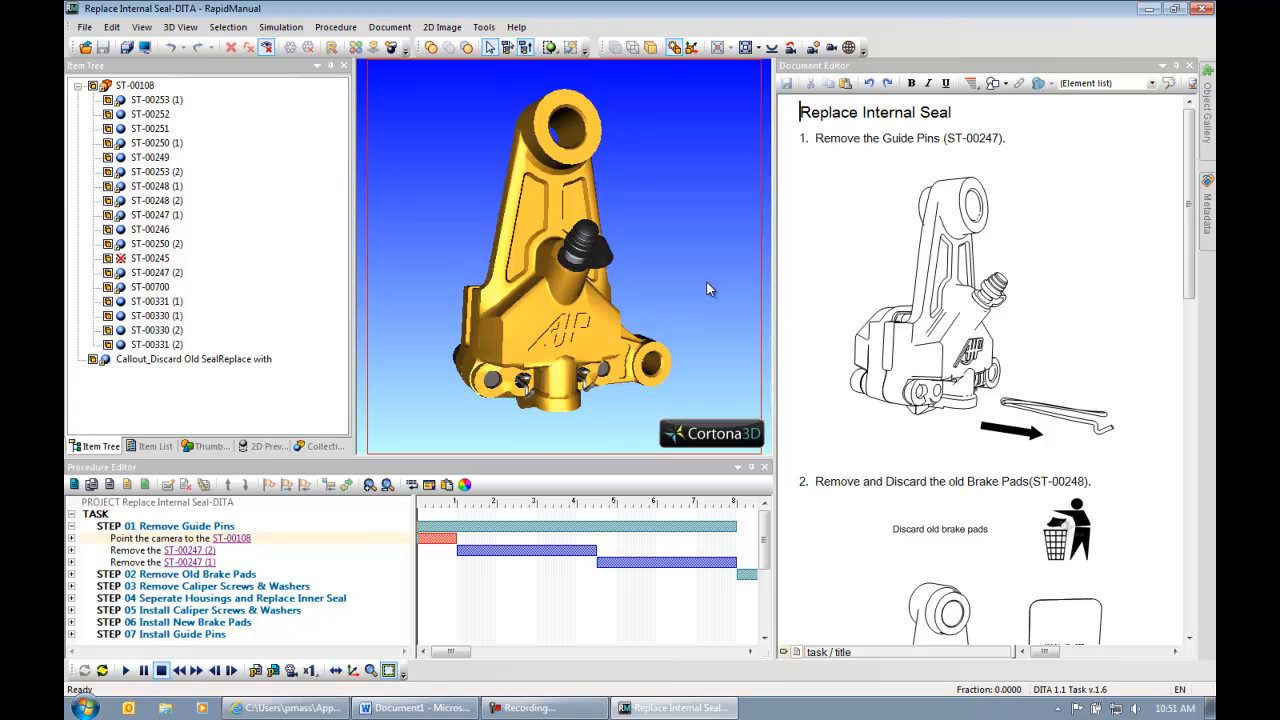
left_click(71, 527)
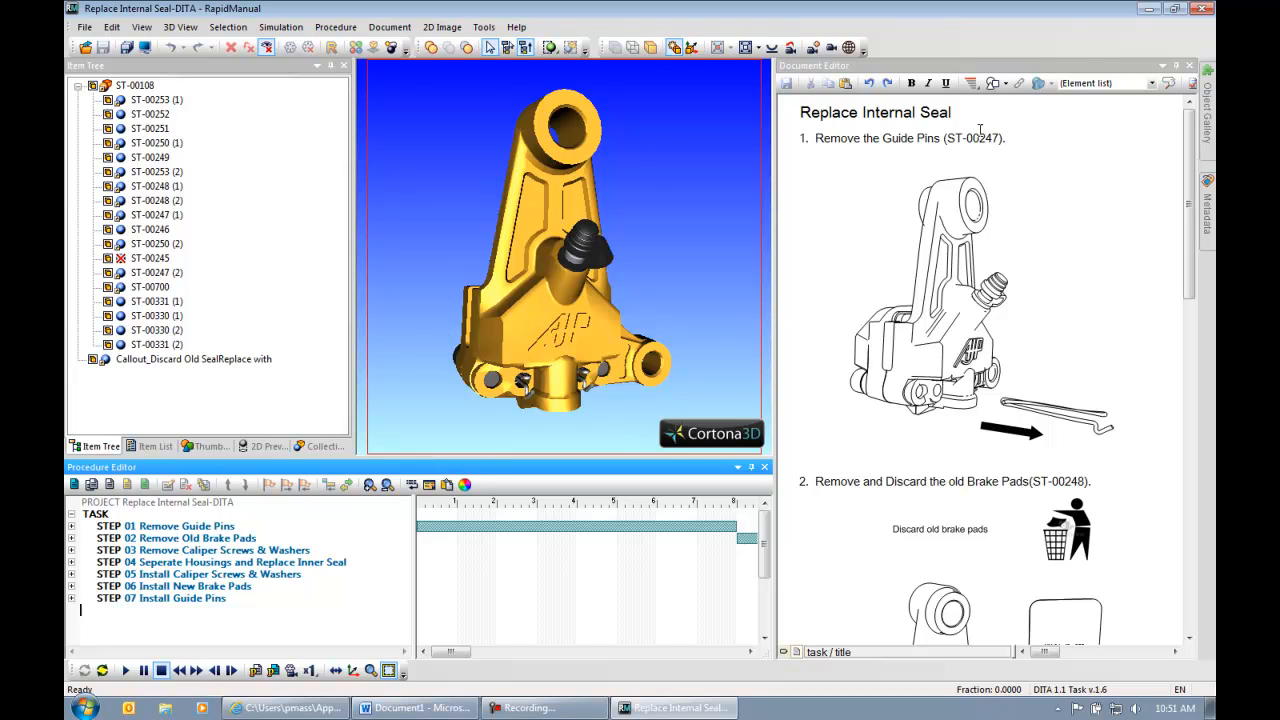
Look through the DITA document and play the whole Replace Internal Seal 3D procedure in the project's browser preview.
left_click_drag(1196, 160, 1170, 484)
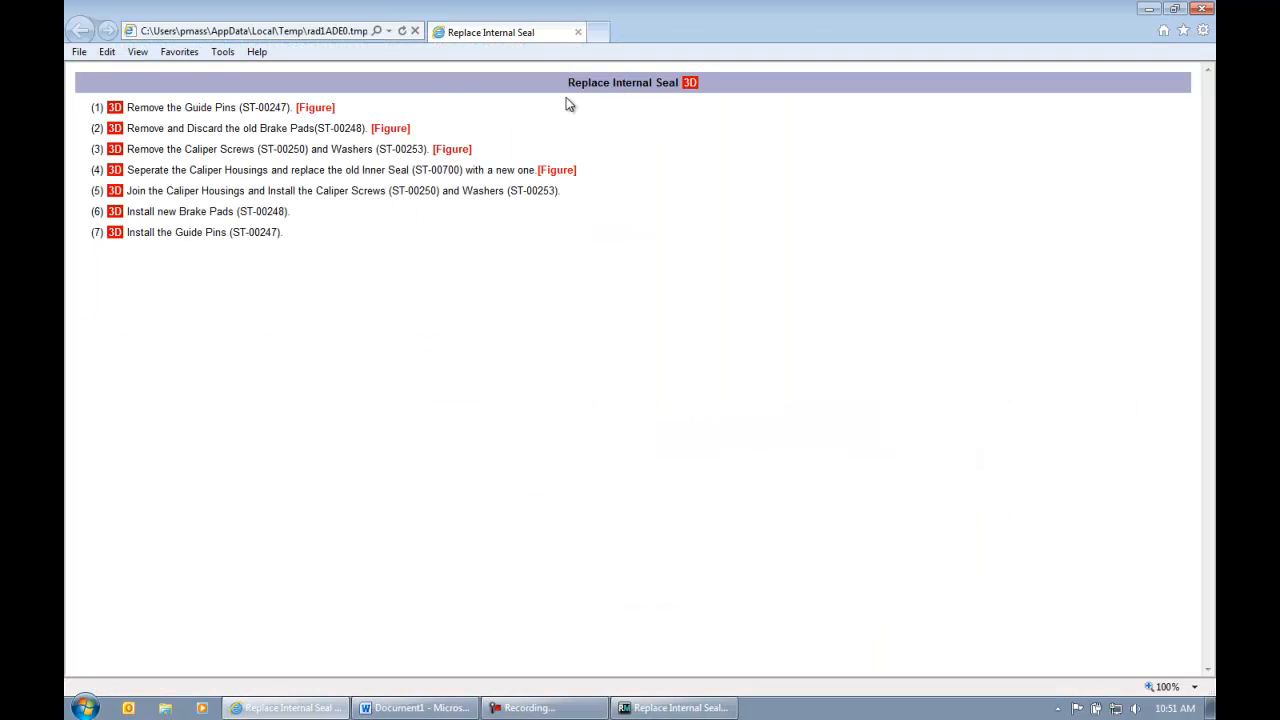
left_click(689, 84)
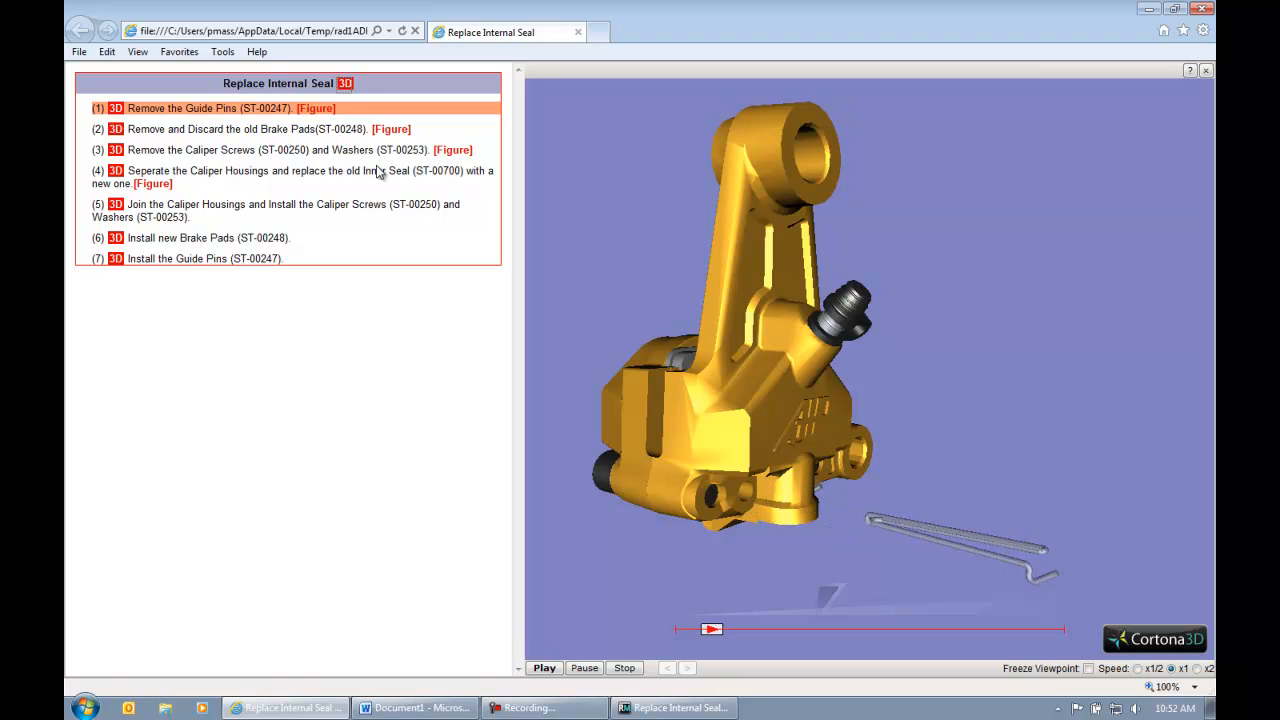
View the 2D figures linked from tasks 1 to 4 of the Replace Internal Seal procedure, and switch to the PowerPoint presentation.
left_click(328, 112)
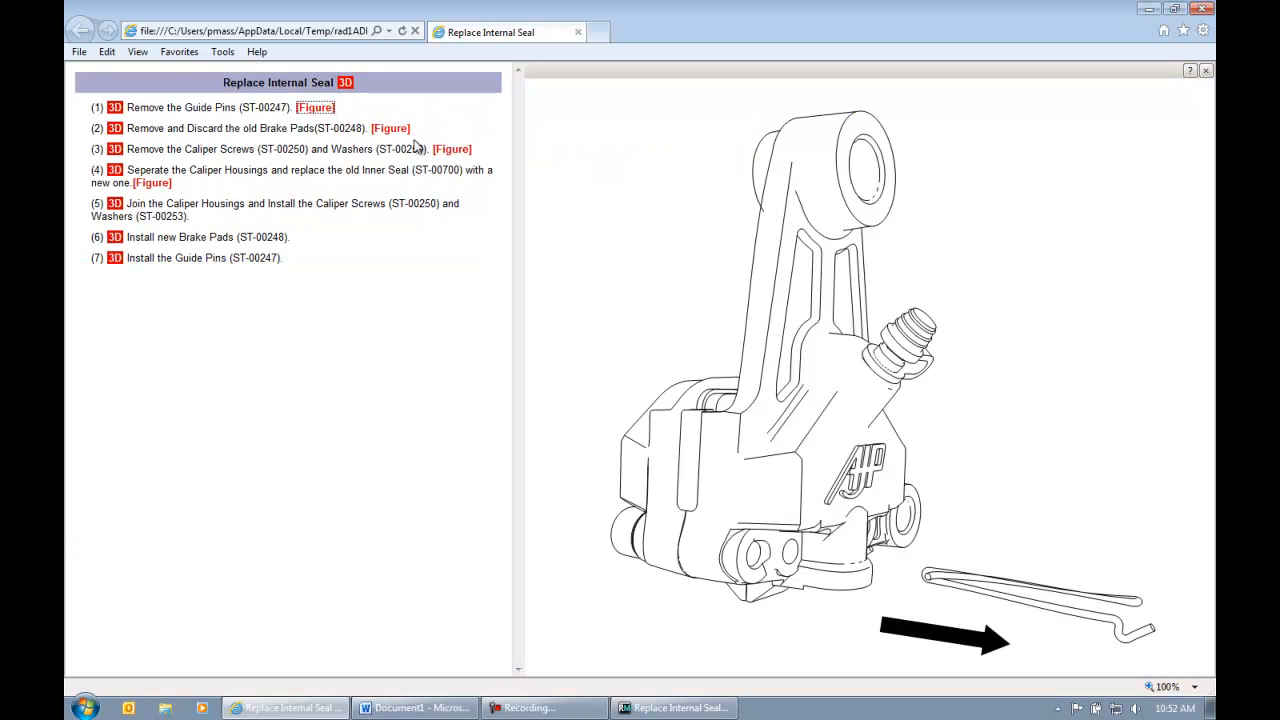
left_click(389, 130)
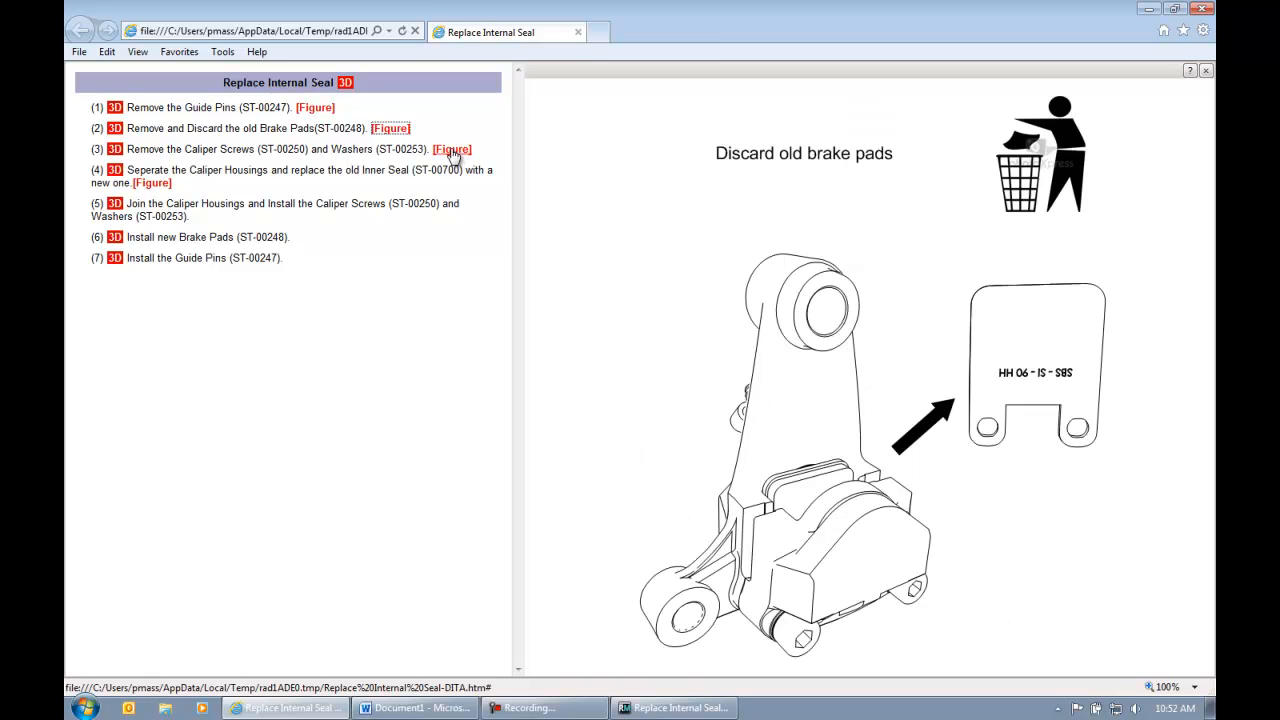
left_click(452, 151)
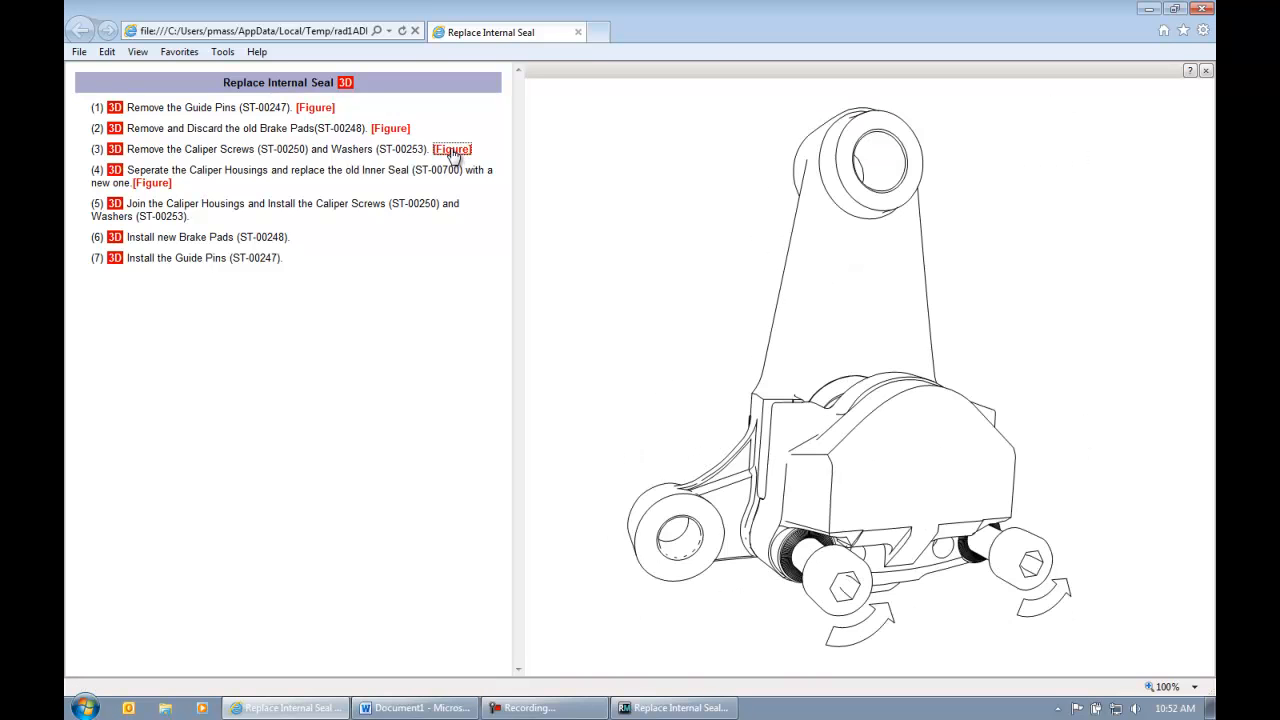
left_click(165, 186)
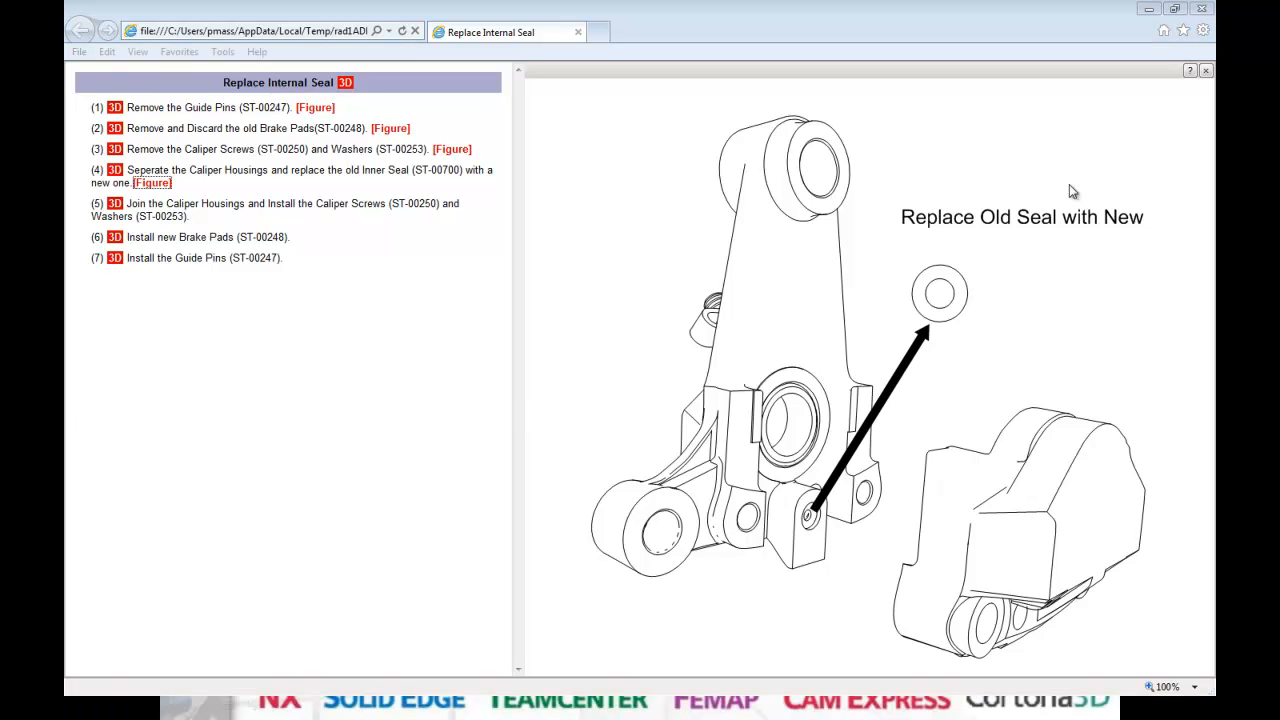
key("alt+Tab")
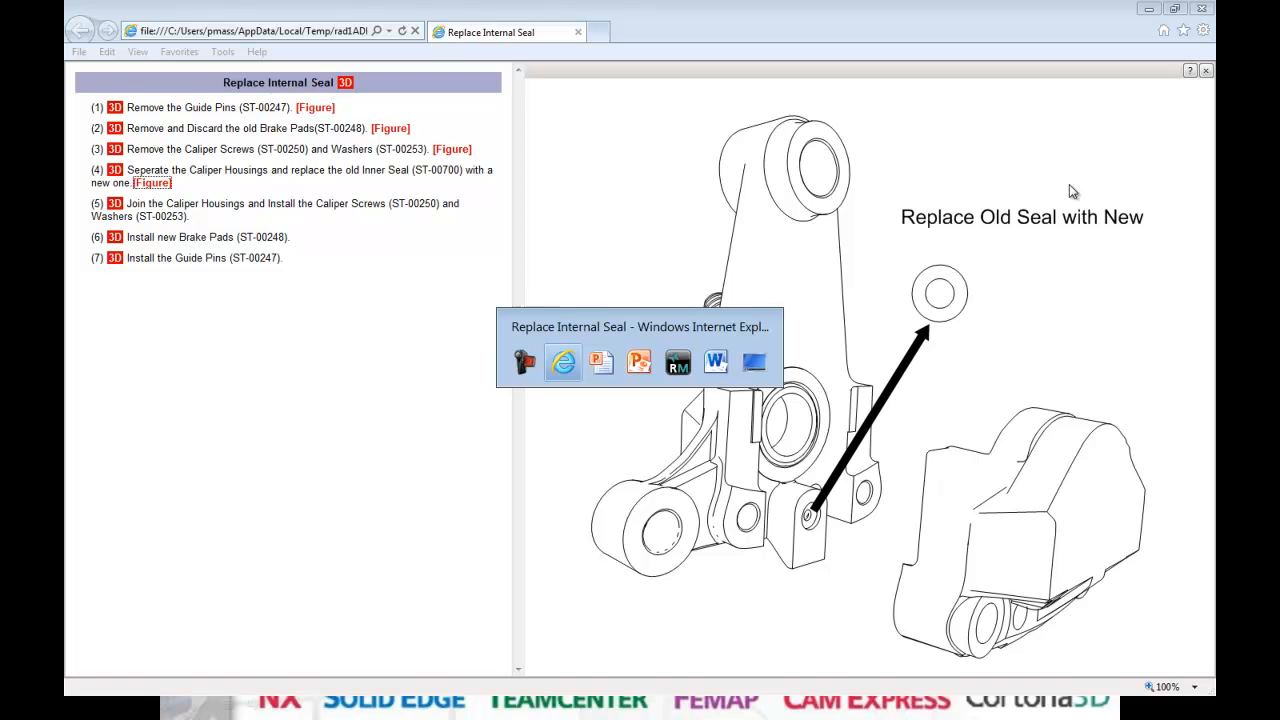
key("alt+Tab")
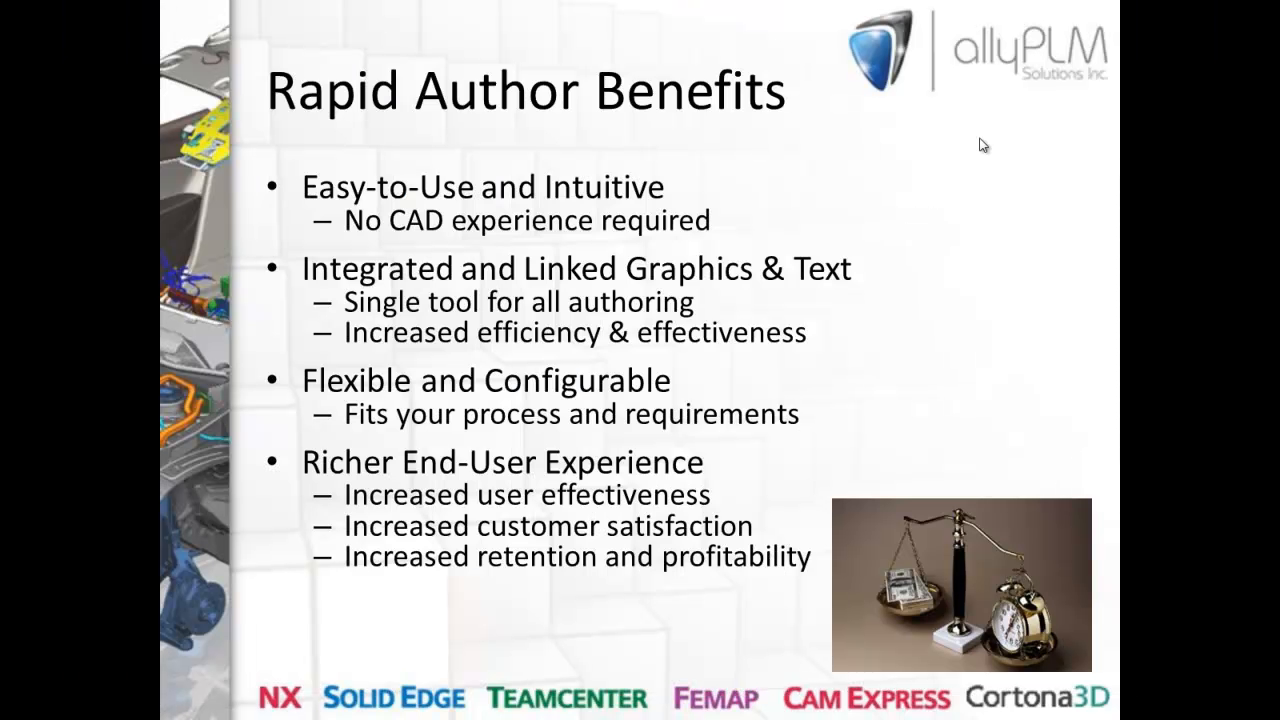